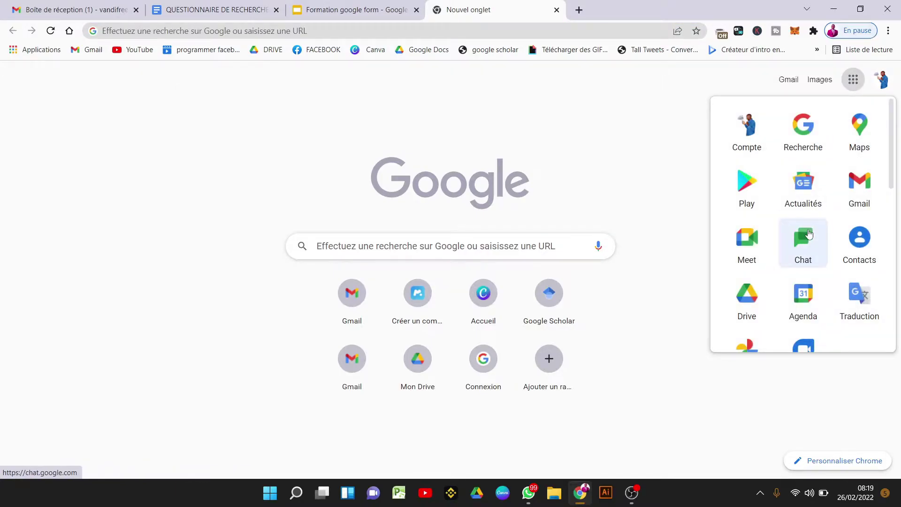
Step: Open Google Forms from the Google apps list and create a form from the "Vos coordonnées" template
scroll(804, 240, "down", 5)
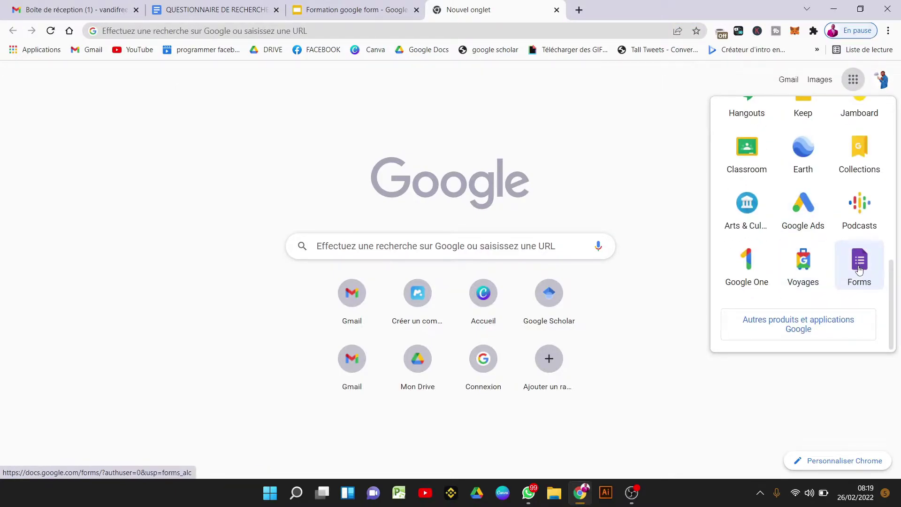
left_click(860, 269)
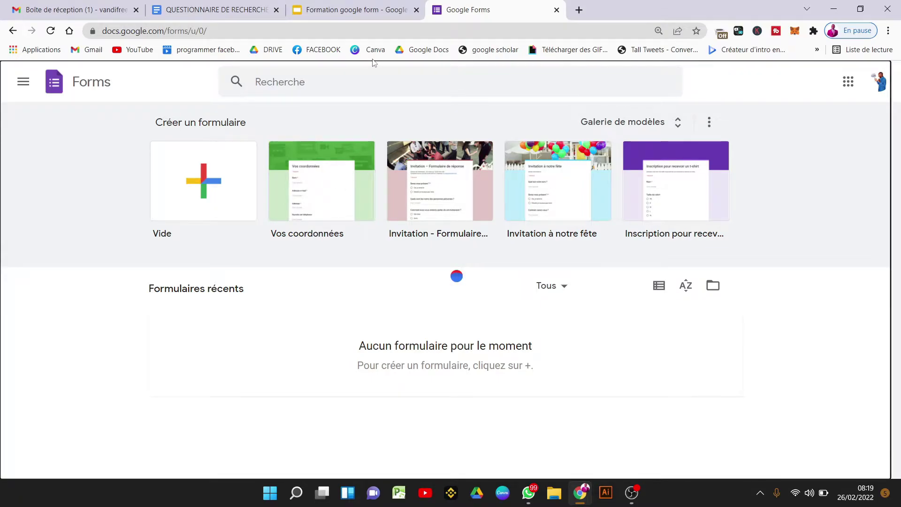
key("F5")
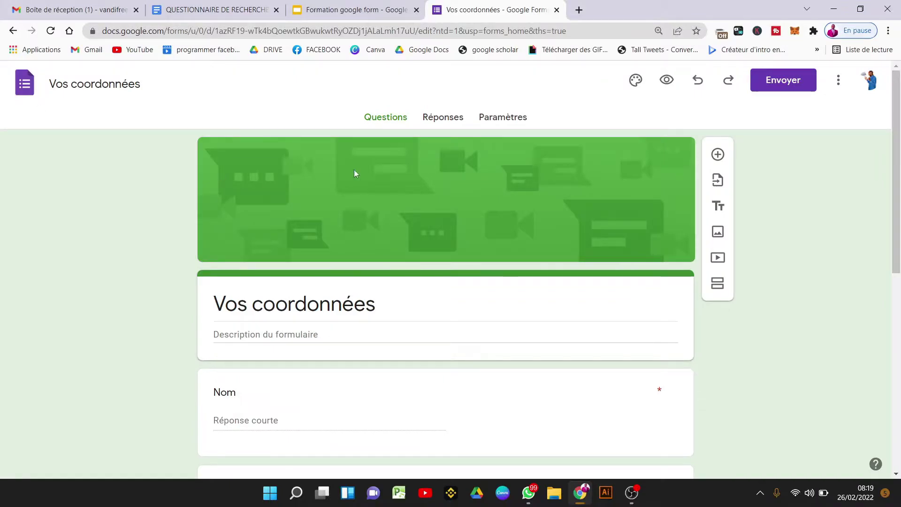
Step: Decline the guided tour and look through the questions of the "Vos coordonnées" form
scroll(444, 180, "down", 8)
scroll(413, 171, "up", 2)
scroll(383, 160, "down", 2)
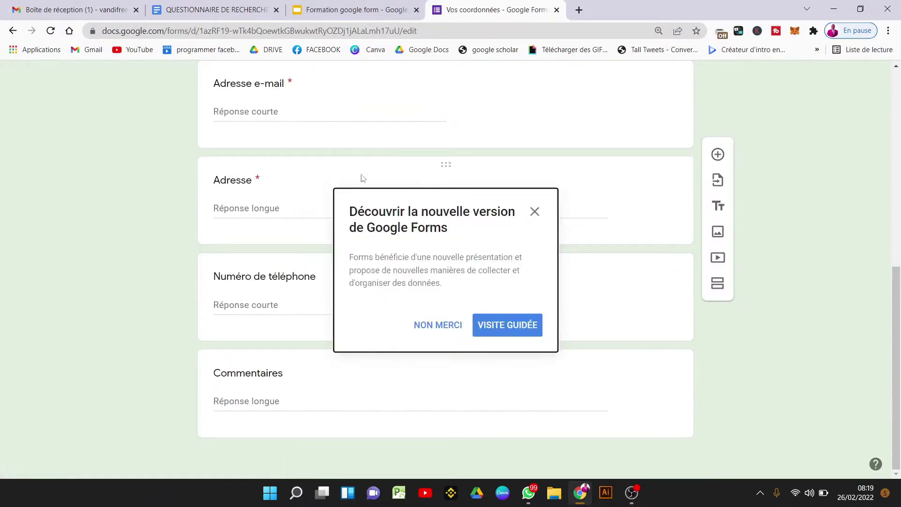
left_click(437, 325)
scroll(380, 310, "up", 8)
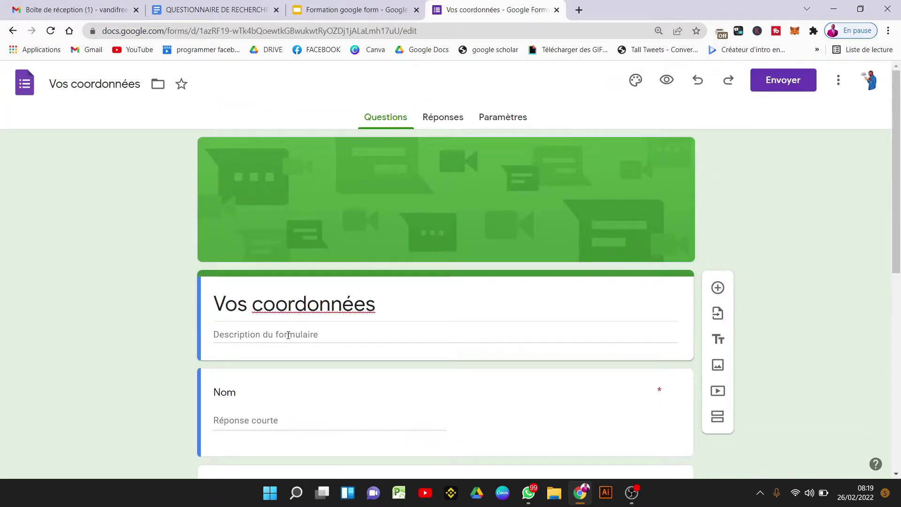
scroll(276, 224, "down", 8)
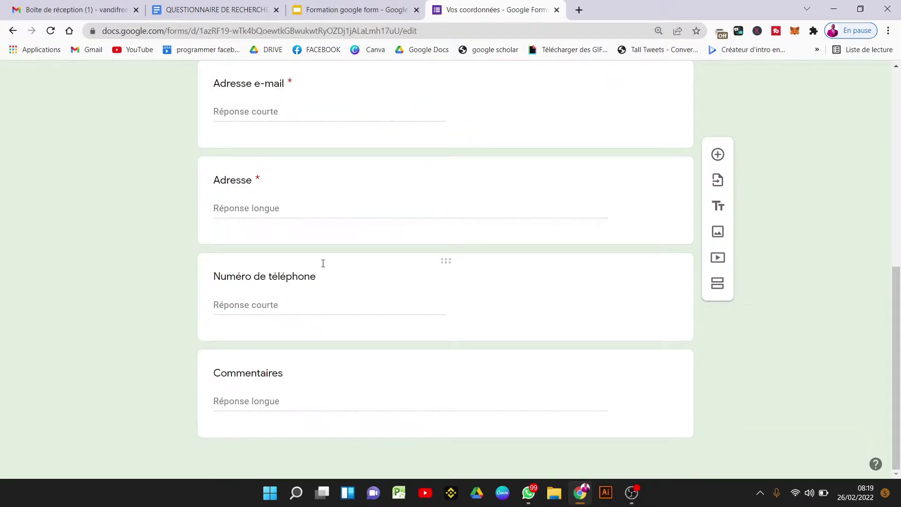
Step: Open Google Drive from the Google apps list and create a blank Google Forms form there
left_click(582, 11)
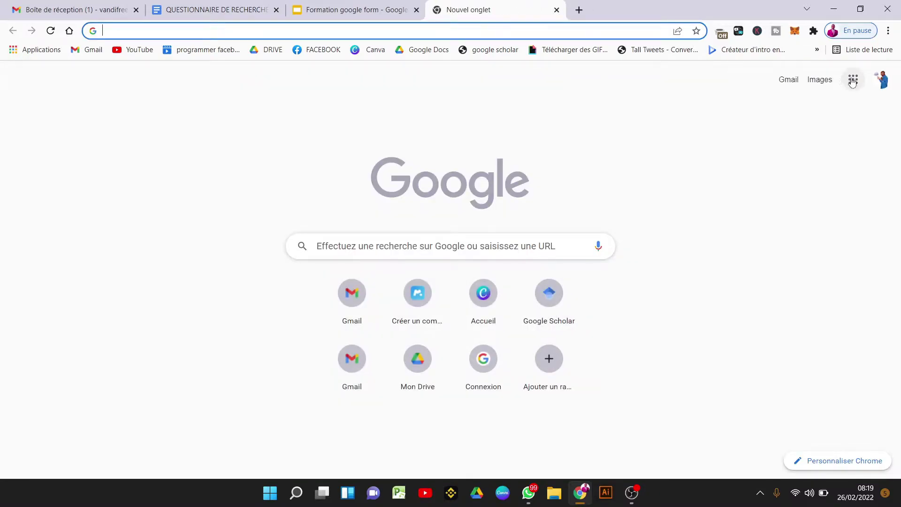
left_click(853, 79)
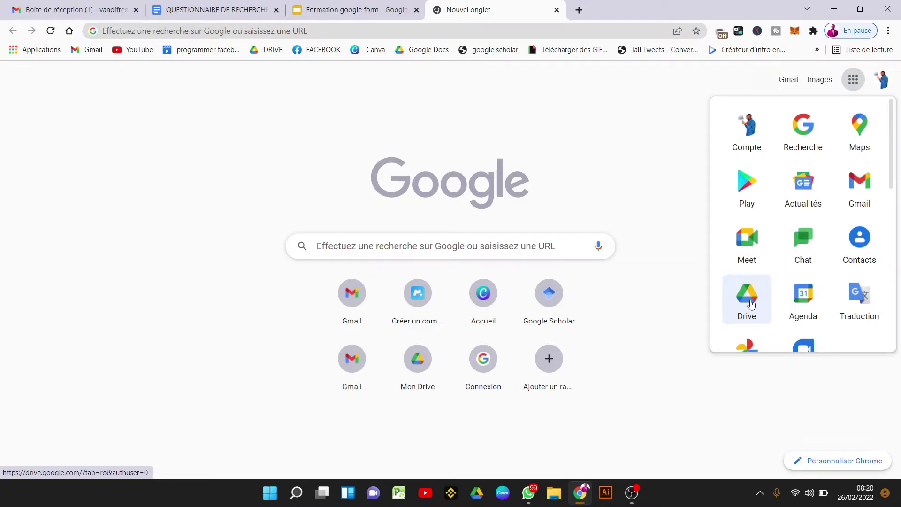
left_click(751, 304)
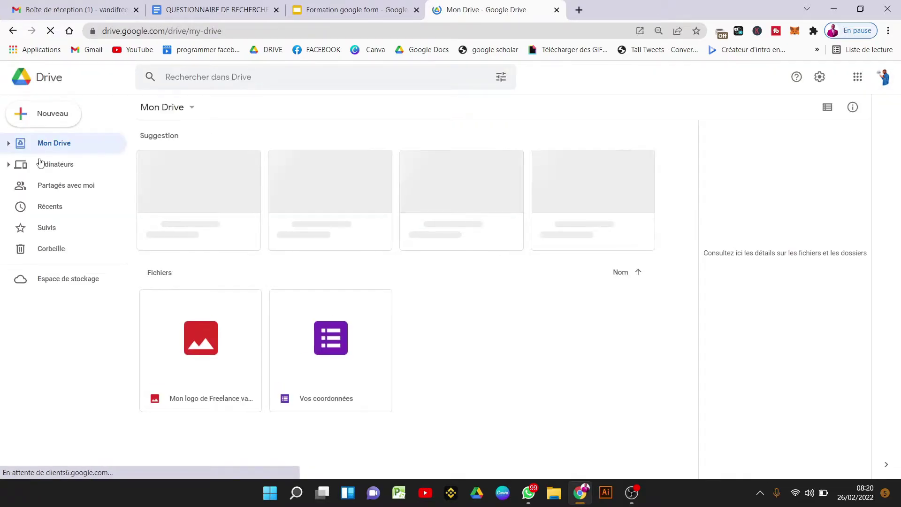
left_click(50, 206)
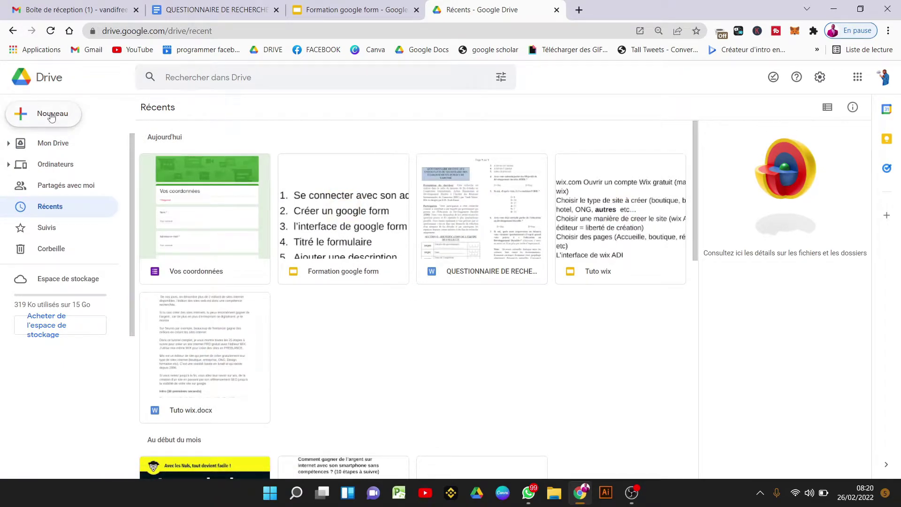
left_click(63, 126)
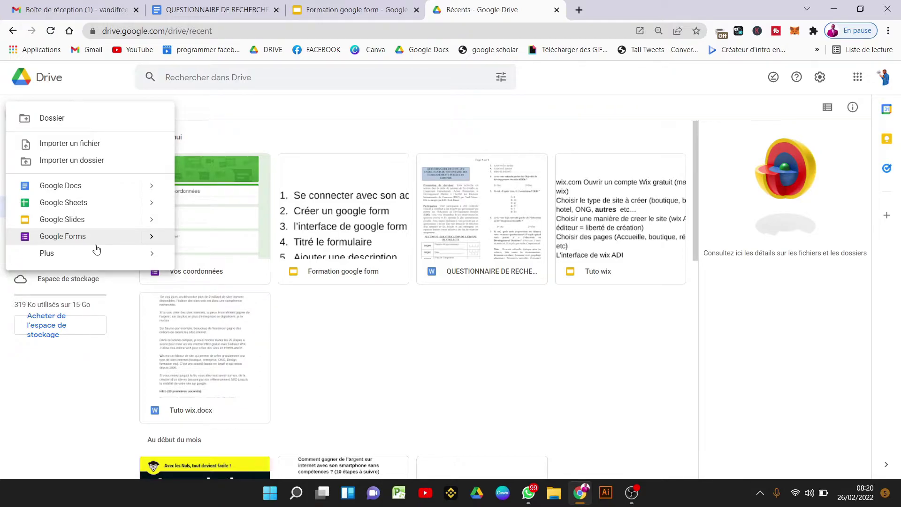
left_click(94, 237)
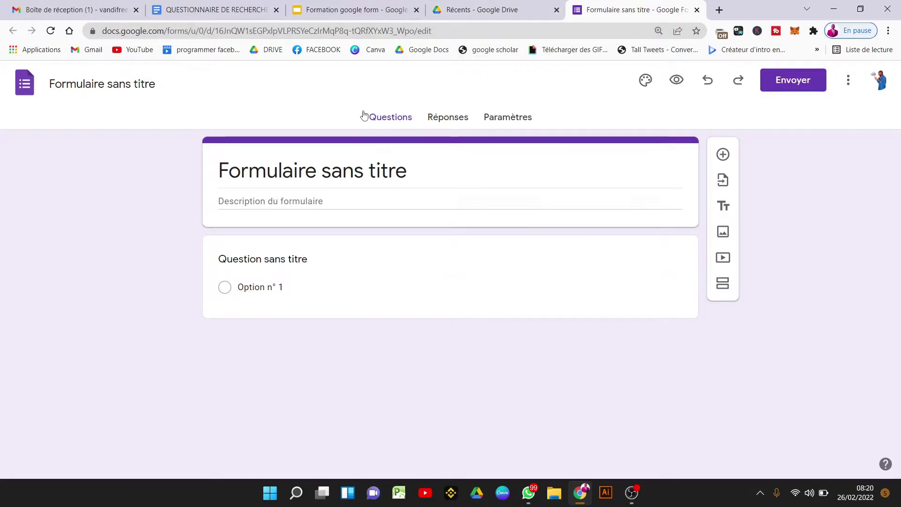
Step: Review the outline items "Se connecter avec son adresse gmail" and "Créer un google form" in the Formation google form presentation, and return to the untitled form
left_click(353, 9)
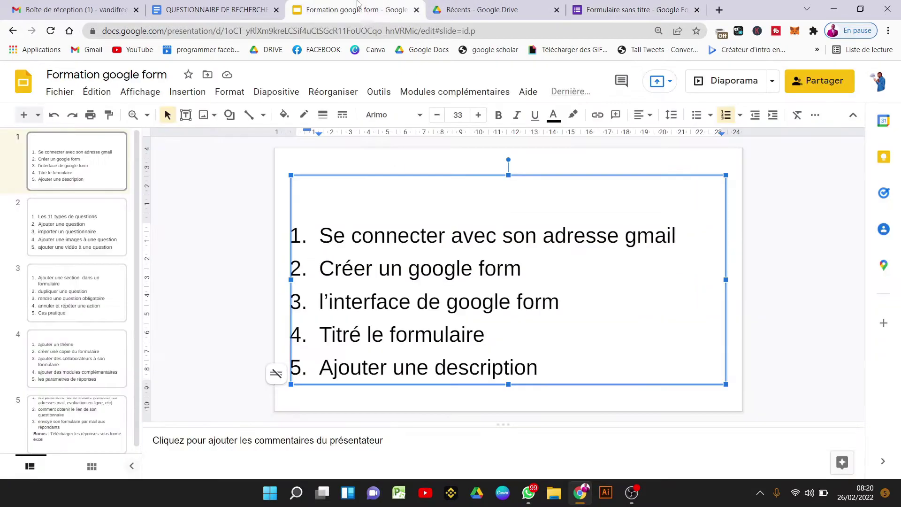
left_click_drag(705, 242, 307, 228)
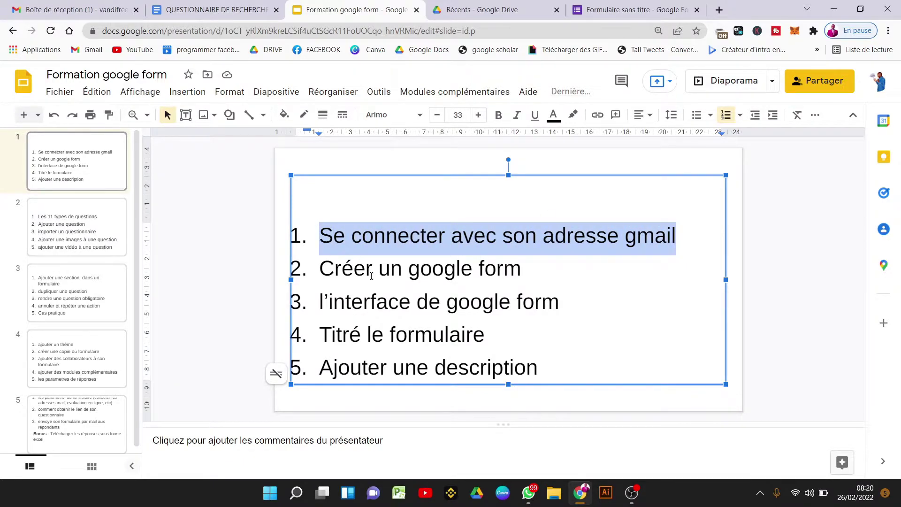
left_click_drag(550, 273, 317, 269)
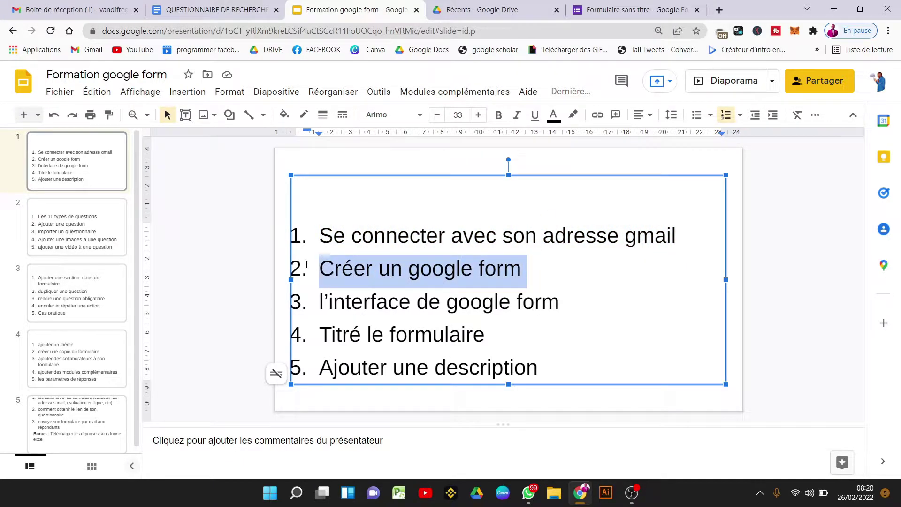
left_click(669, 5)
left_click(656, 314)
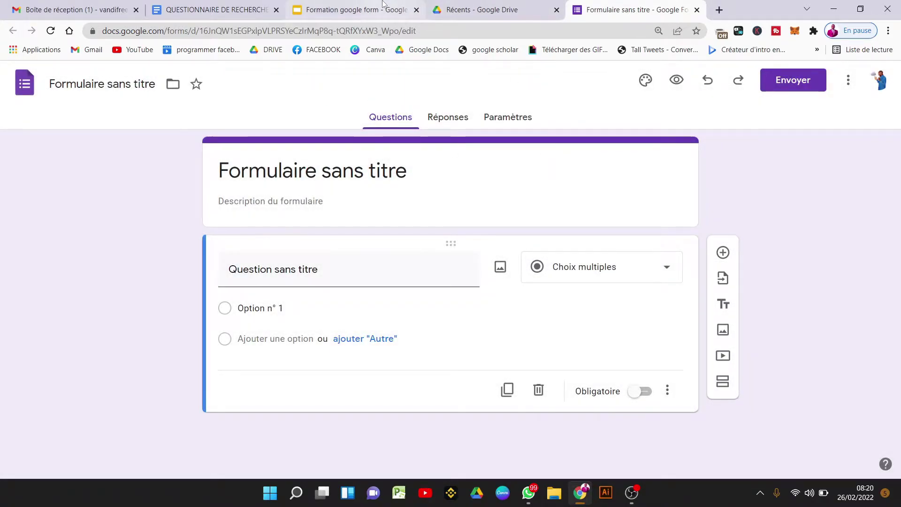
Step: Close the Google Drive page and highlight the outline item "l'interface de google form" in the Formation google form presentation
left_click(398, 5)
left_click(557, 9)
left_click(493, 10)
left_click(357, 6)
left_click(475, 309)
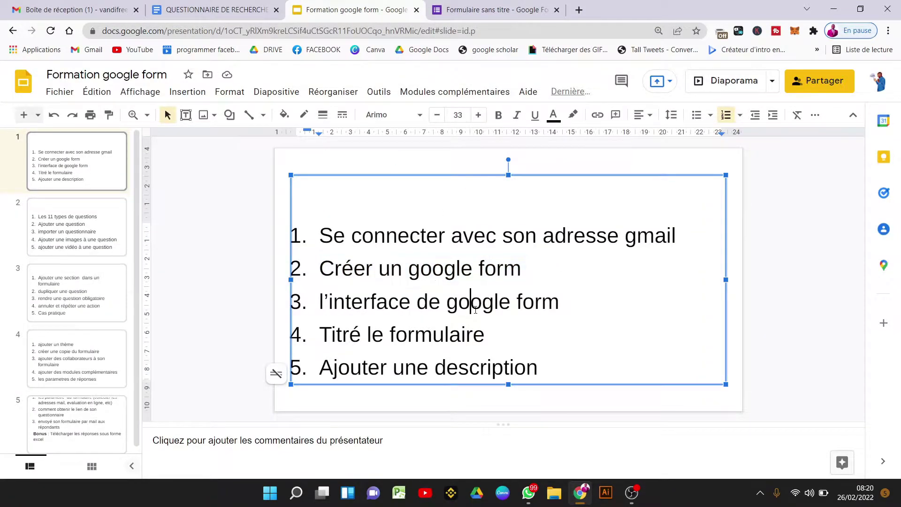
left_click_drag(572, 306, 301, 310)
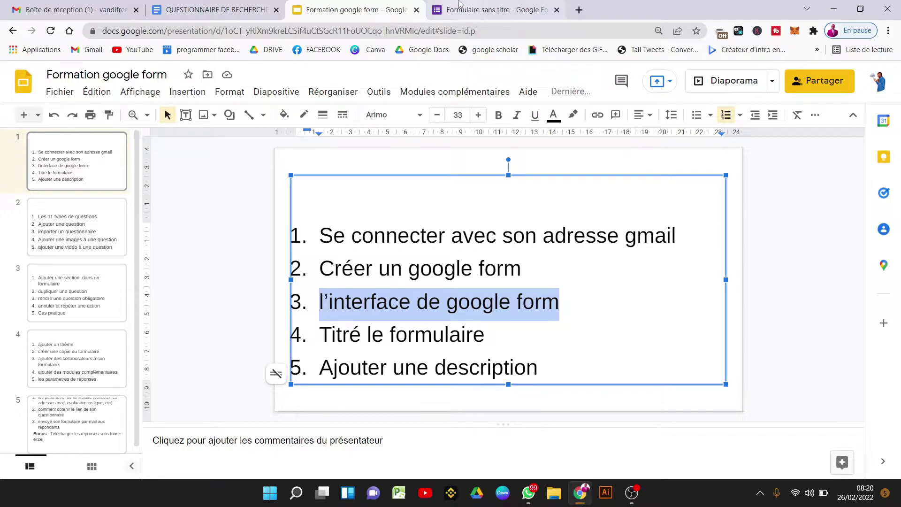
Step: Return to the untitled form and examine its file name field and its Questions, Réponses and Paramètres views
left_click(493, 10)
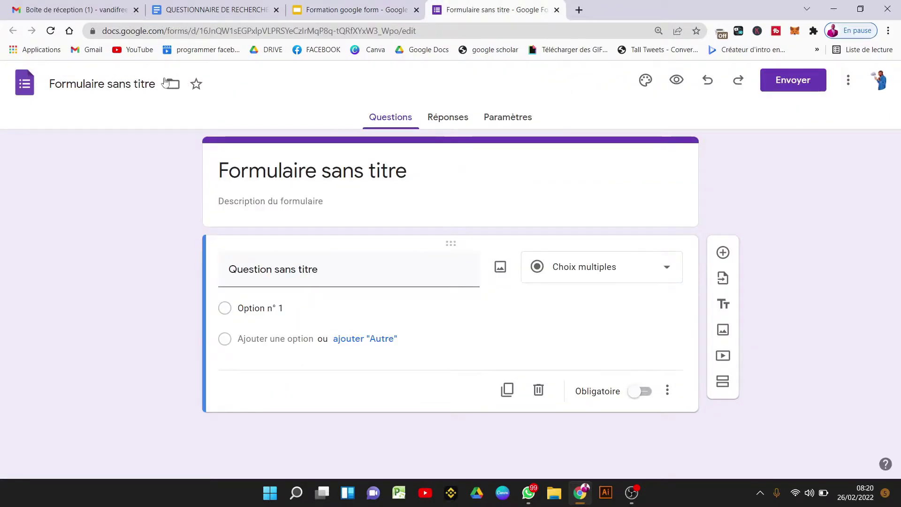
left_click(106, 83)
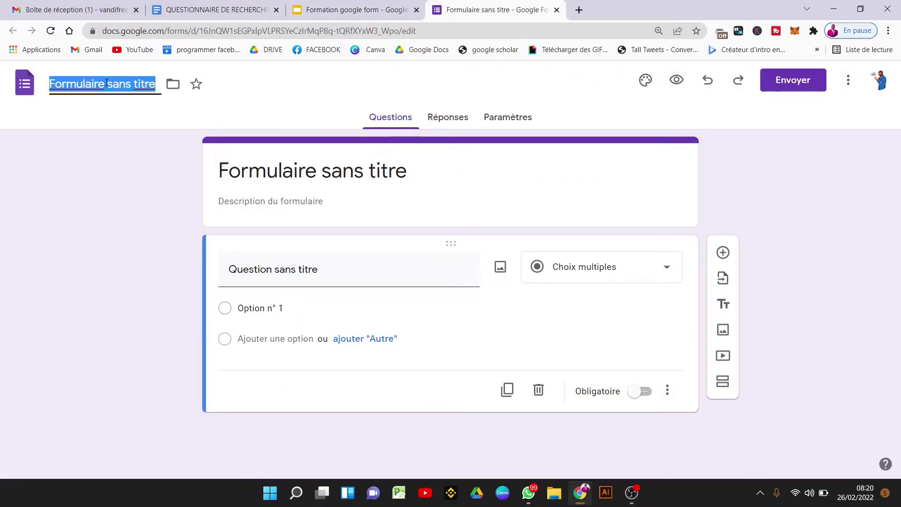
left_click(265, 99)
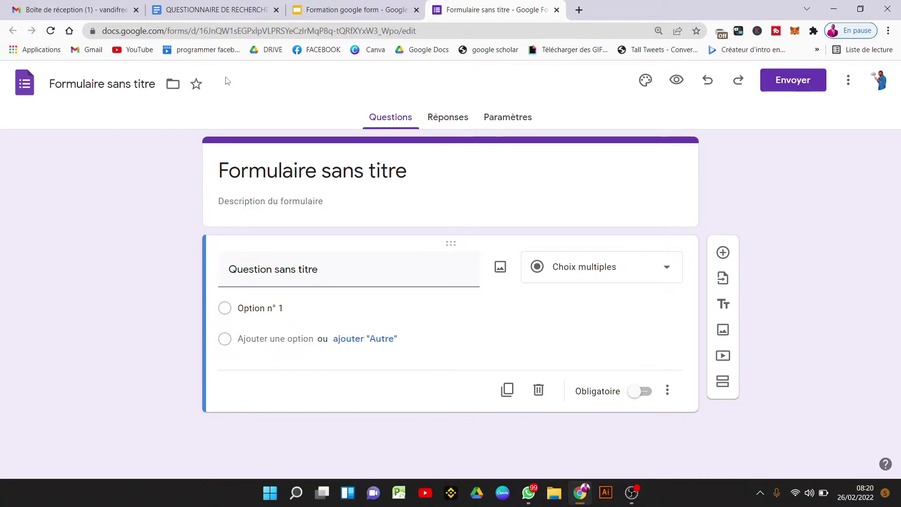
left_click(435, 117)
left_click(385, 123)
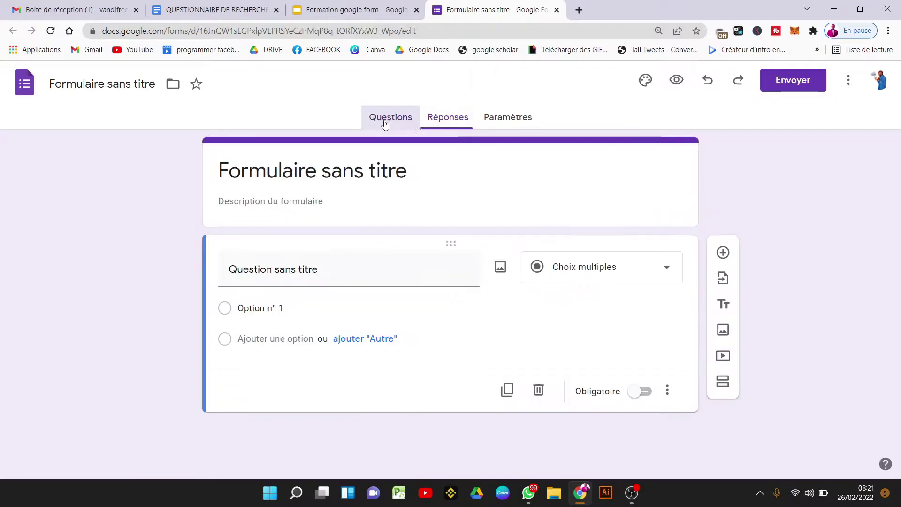
left_click(431, 120)
left_click(486, 118)
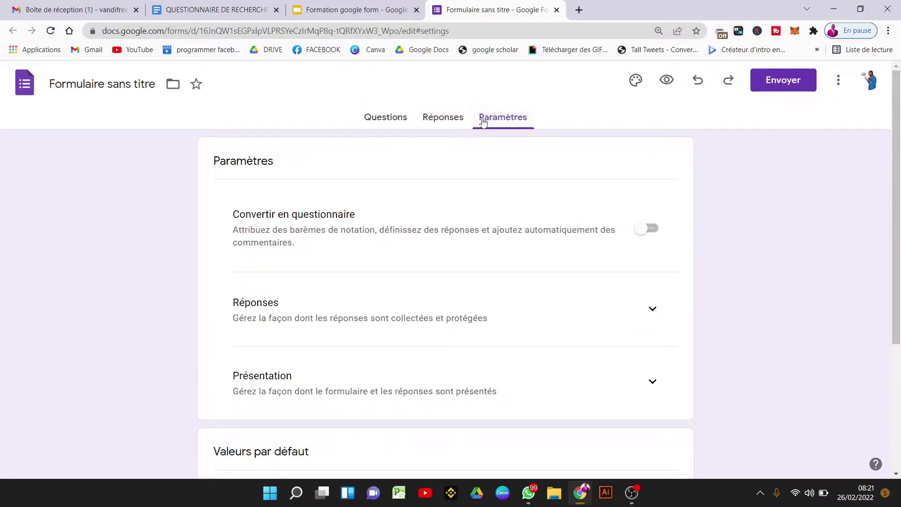
left_click(385, 117)
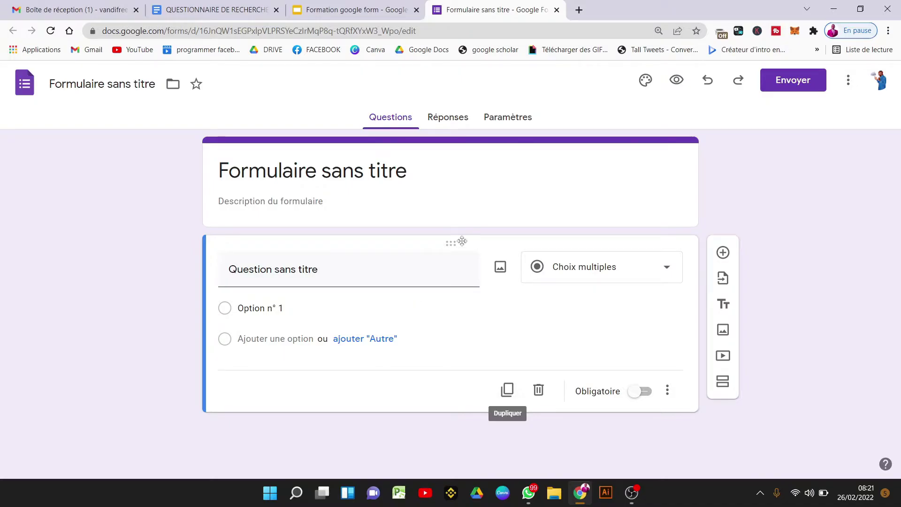
Step: Explore the form's theme options and set the theme color to orange #ff9800
left_click(646, 79)
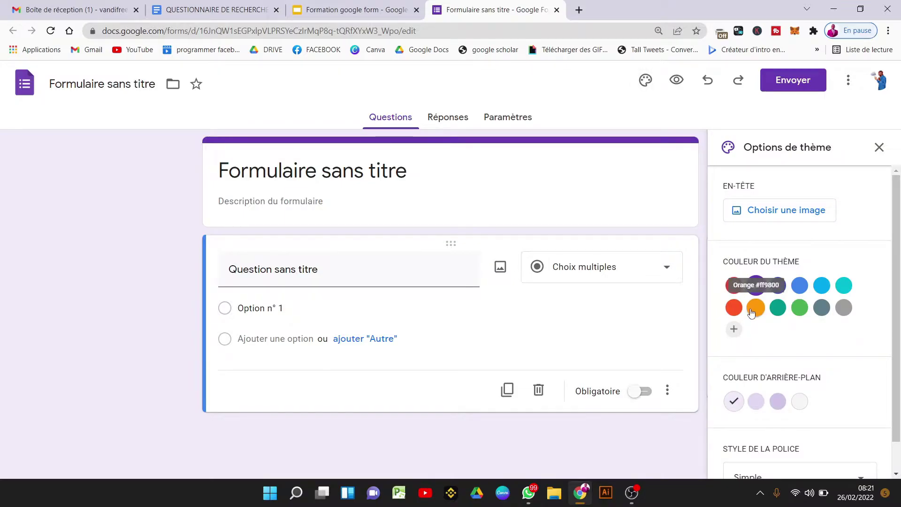
scroll(798, 263, "down", 1)
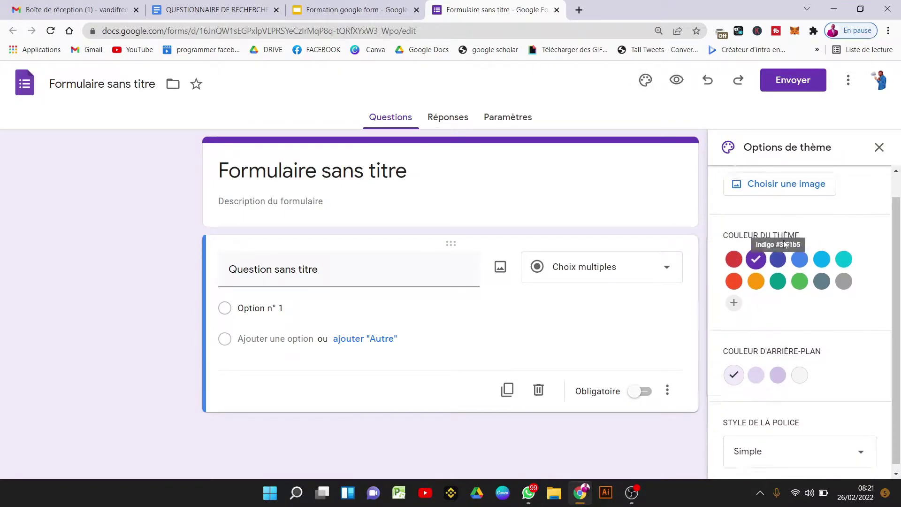
scroll(775, 190, "up", 1)
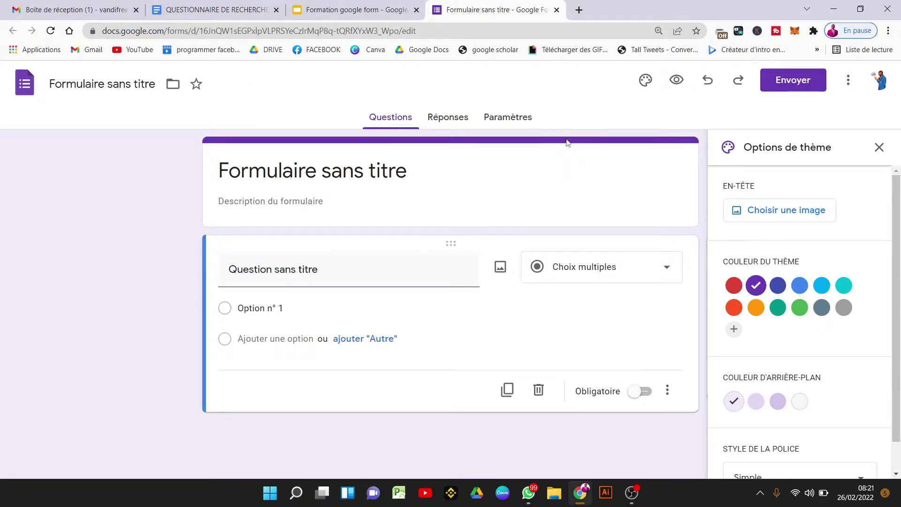
left_click(737, 288)
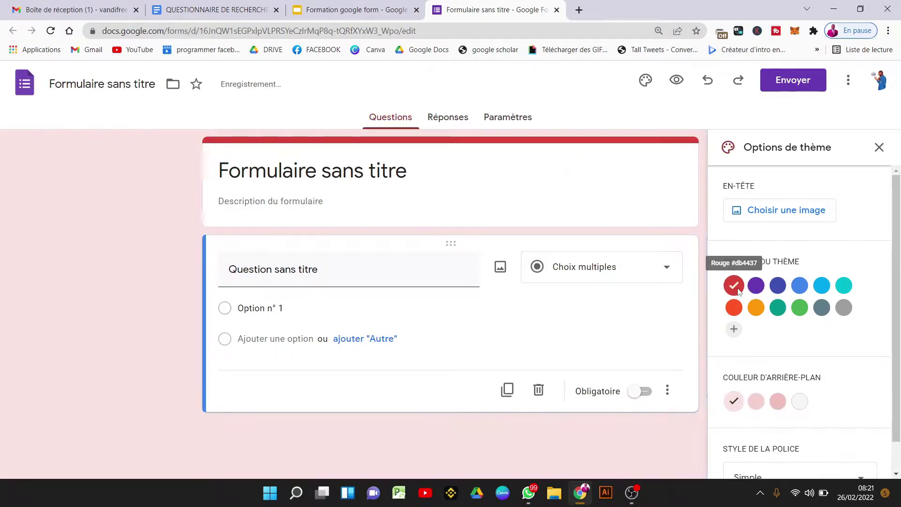
left_click(756, 308)
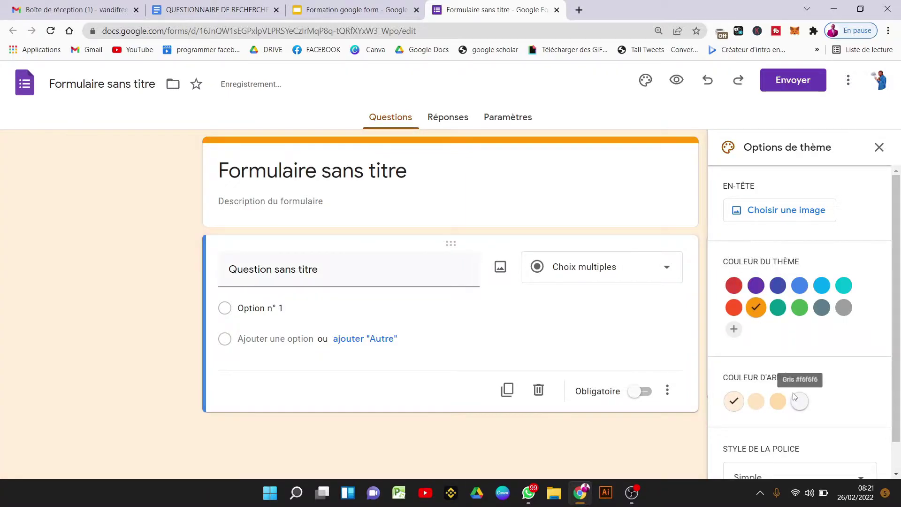
Step: Try different background shades, keep the lightest orange, and set the form's font style to Espiègle
scroll(793, 405, "down", 1)
left_click(779, 369)
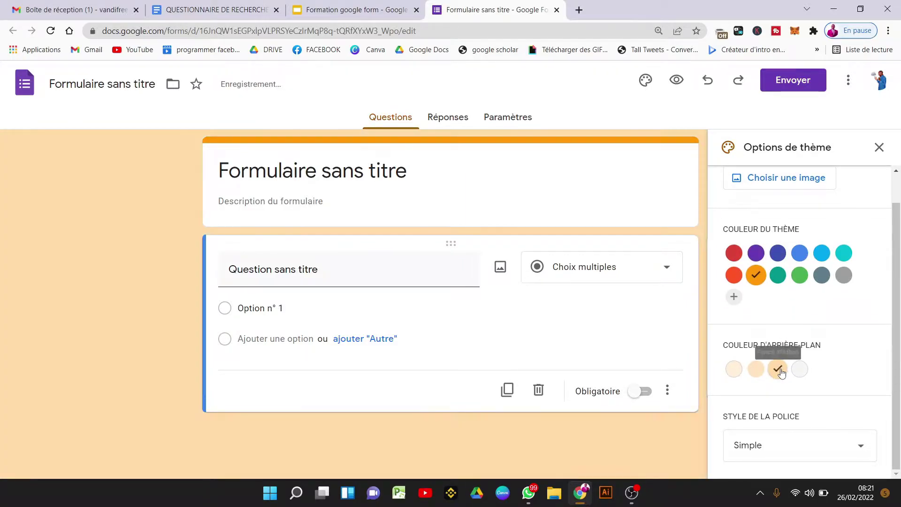
left_click(799, 369)
left_click(748, 446)
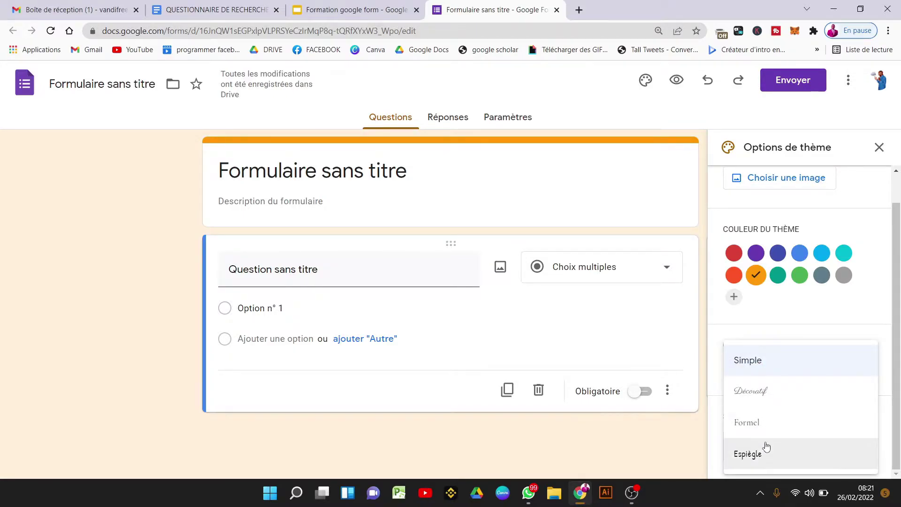
left_click(767, 448)
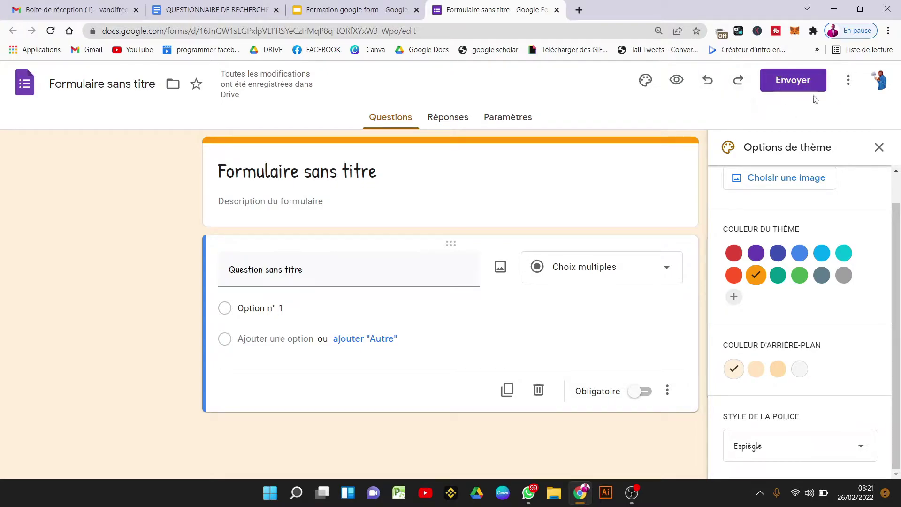
Step: Look over the form's additional commands, such as copying, printing and adding collaborators, and close the theme options
left_click(849, 84)
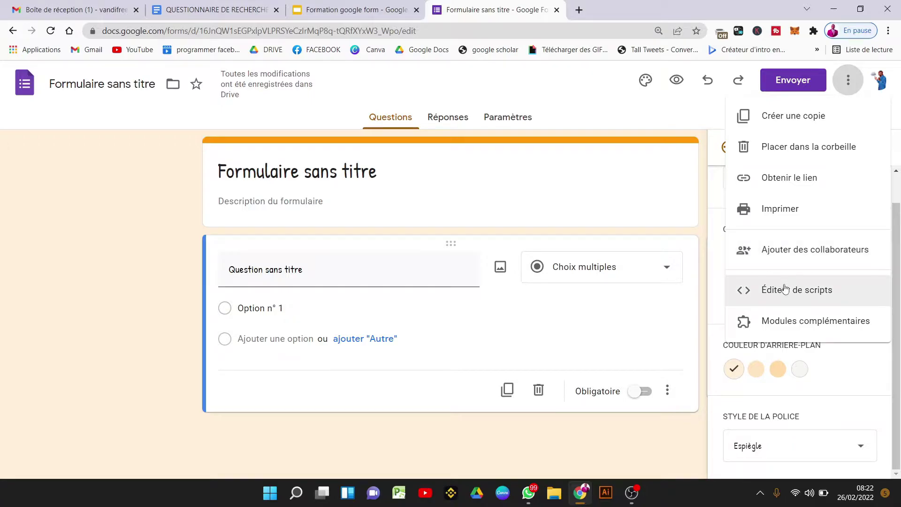
left_click(654, 122)
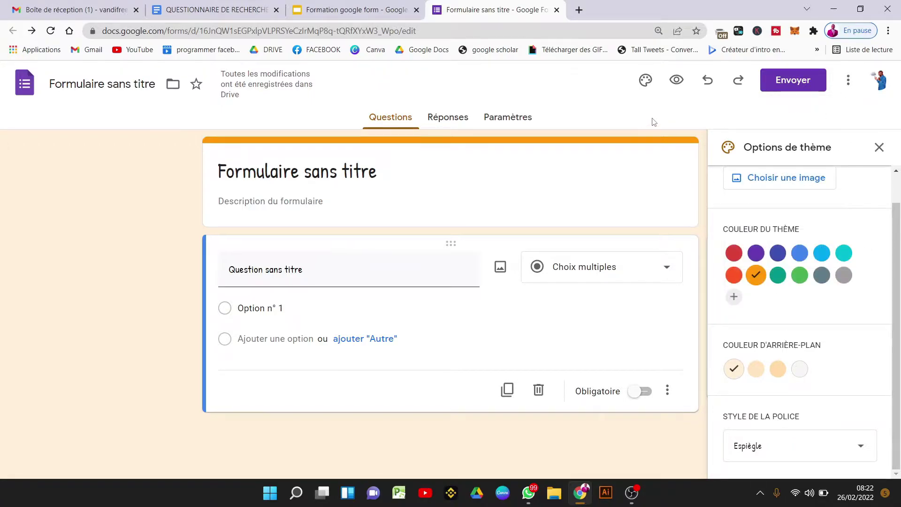
left_click(879, 148)
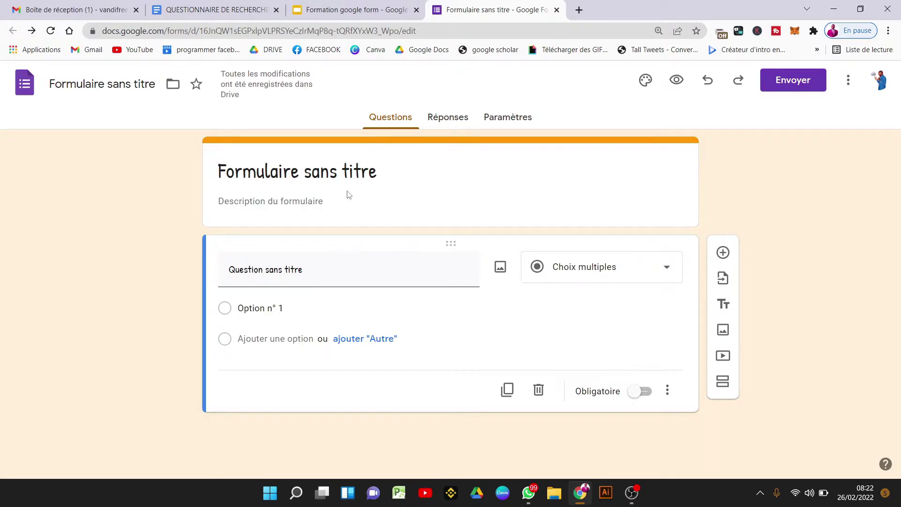
Step: Title the question "nom" and try adding and removing answer options
left_click(324, 274)
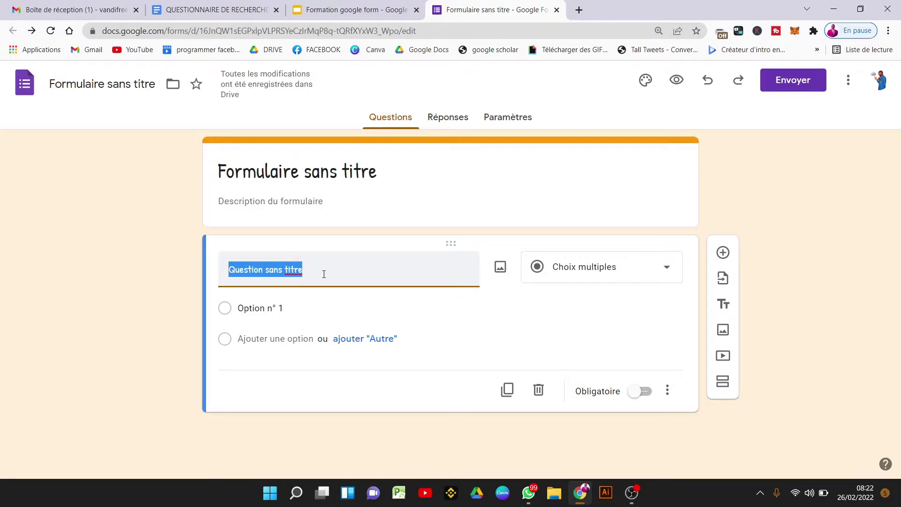
type("nom")
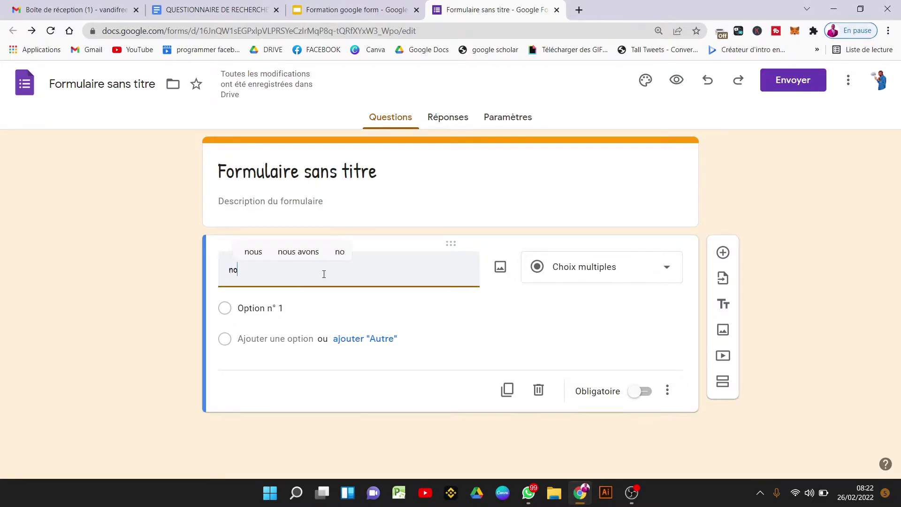
left_click(303, 313)
left_click(306, 338)
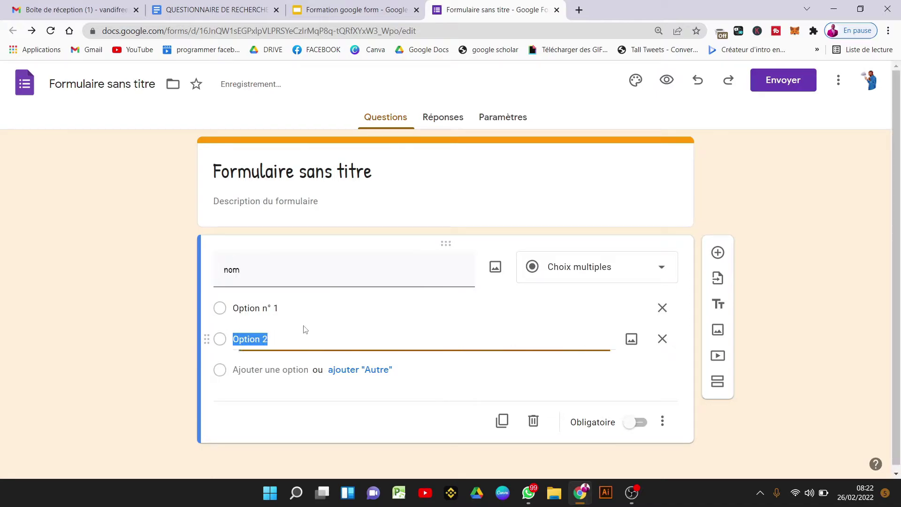
left_click(291, 371)
left_click(663, 308)
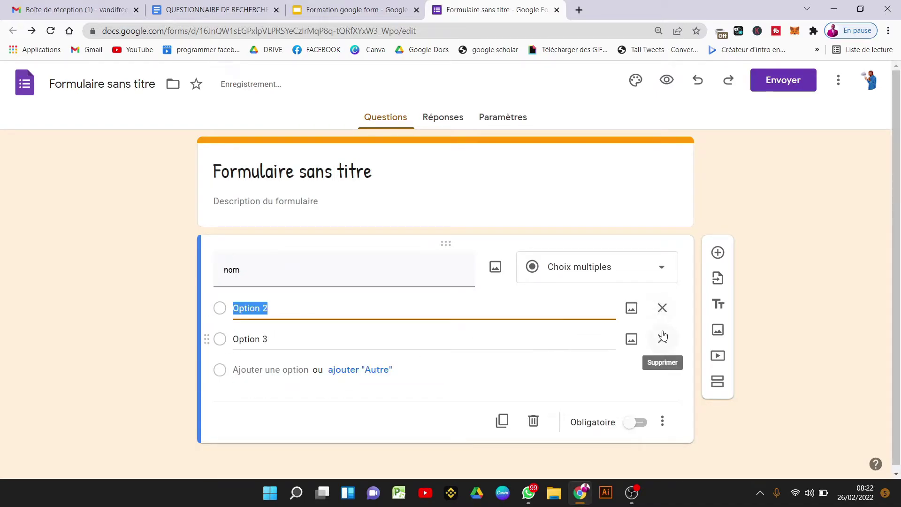
left_click(662, 338)
Step: Examine the available question types, from Réponse courte to Heure, while keeping Choix multiples
left_click(629, 267)
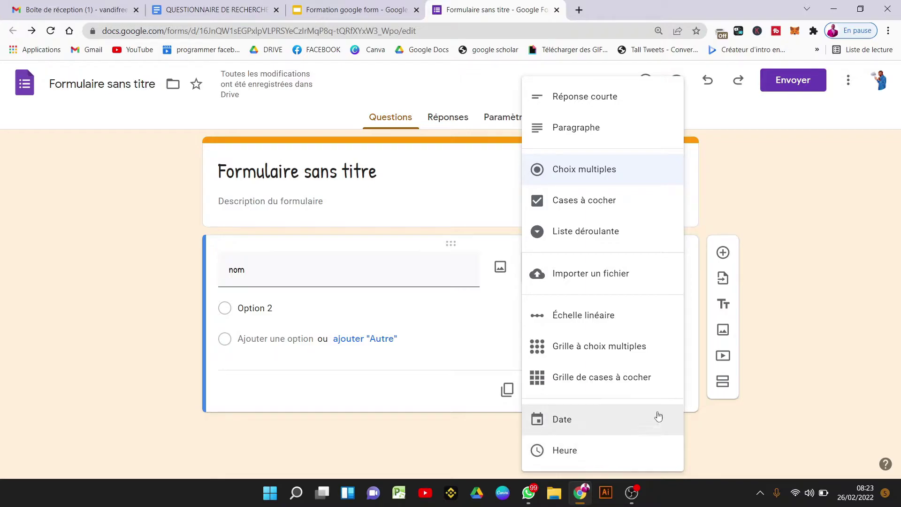
left_click(762, 249)
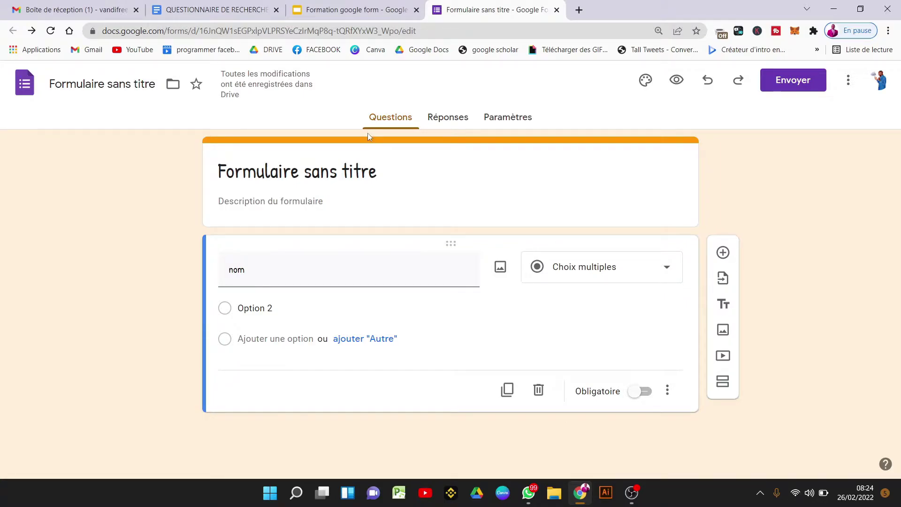
Step: Switch to the Formation google form presentation and highlight the outline item "Titré le formulaire"
key("ctrl+shift+Tab")
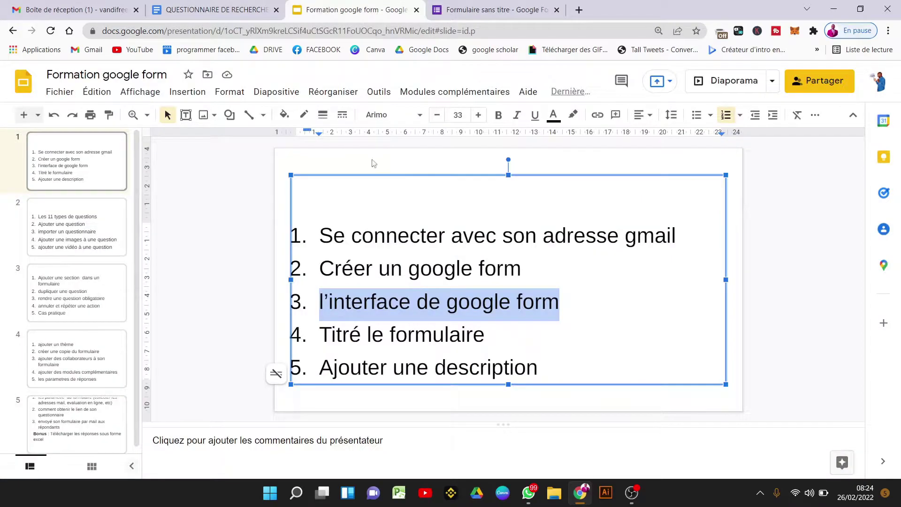
left_click(433, 328)
left_click_drag(494, 332, 319, 332)
Step: Return to the untitled form and name it "Questionnaire sur les ODD"
key("ctrl+Tab")
left_click(137, 82)
type("Q")
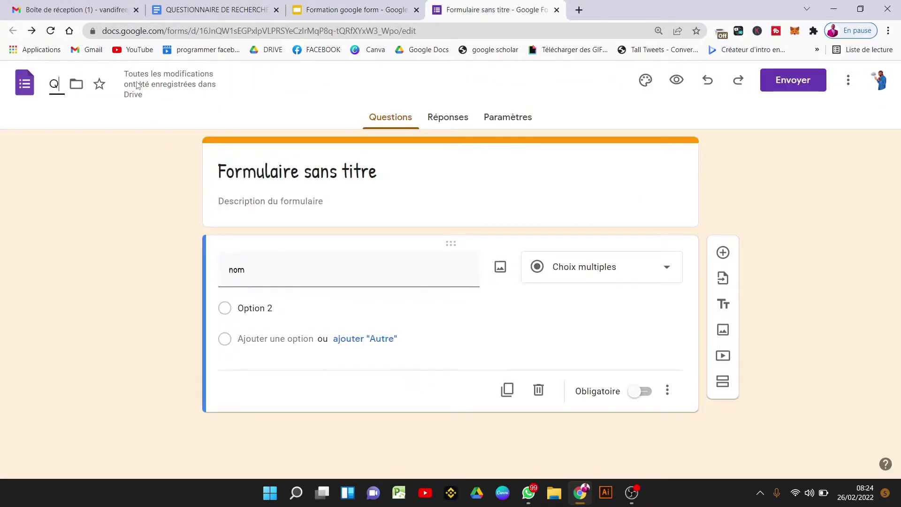
type("uestionnaire sur les ODD")
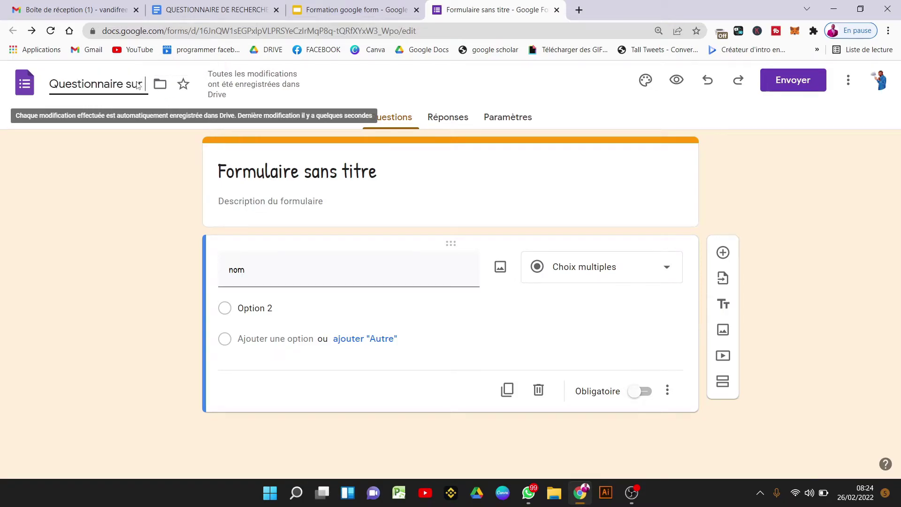
left_click(102, 239)
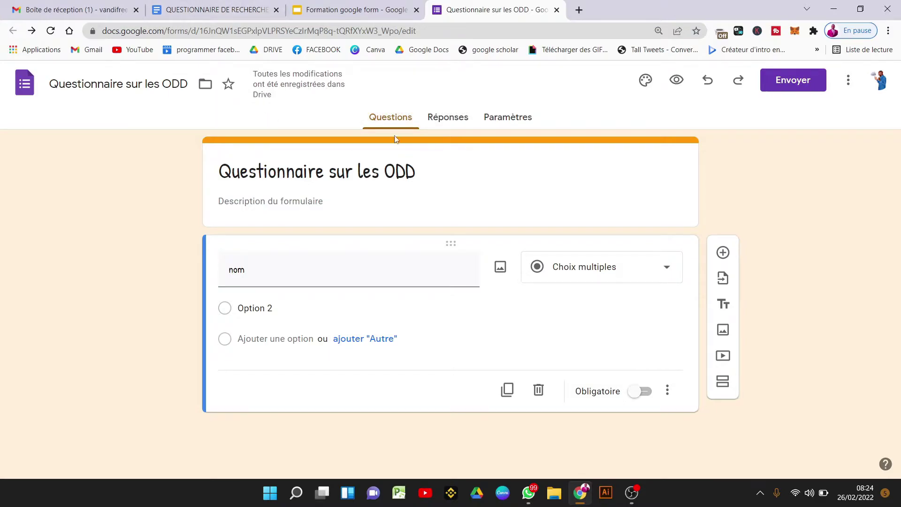
Step: Go back to the Formation google form presentation and highlight the outline item "Ajouter une description"
left_click(330, 6)
left_click(429, 368)
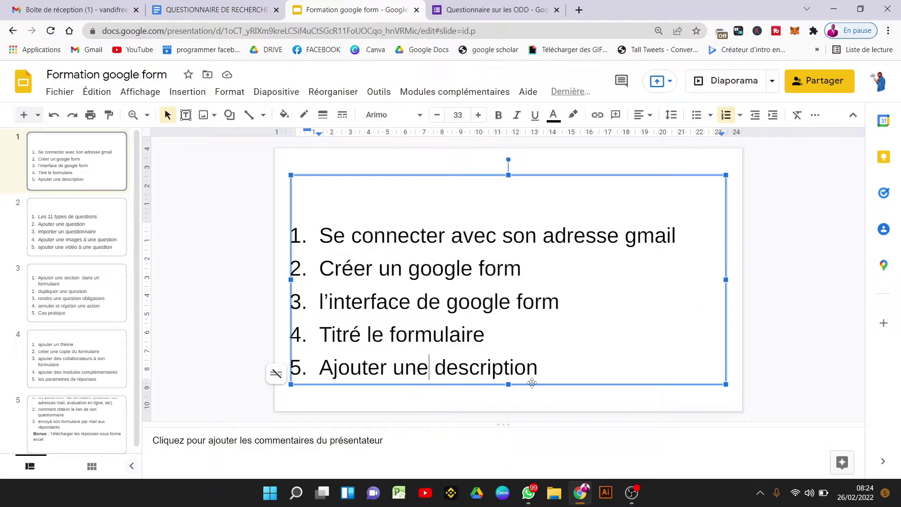
left_click_drag(544, 372, 300, 379)
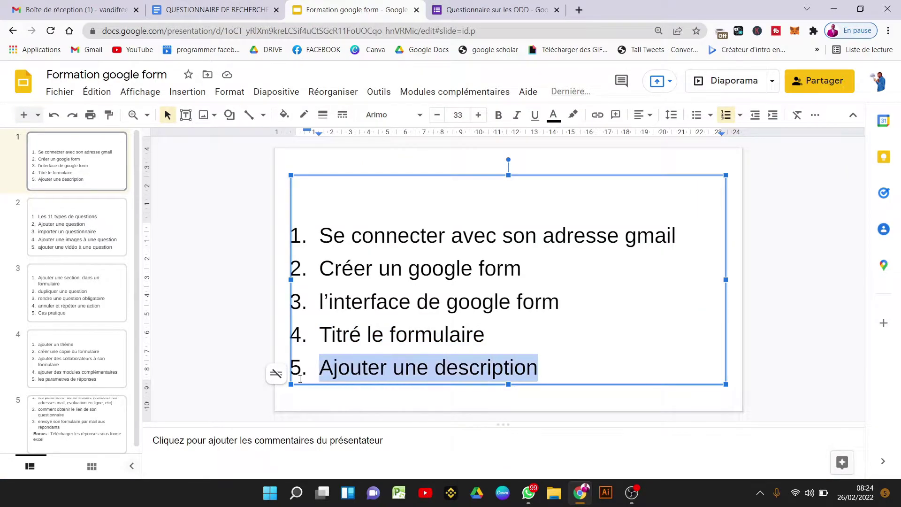
Step: Copy the Présentation du chercheur and Participation paragraphs from the research questionnaire document into the form's description
left_click(249, 6)
left_click(348, 275)
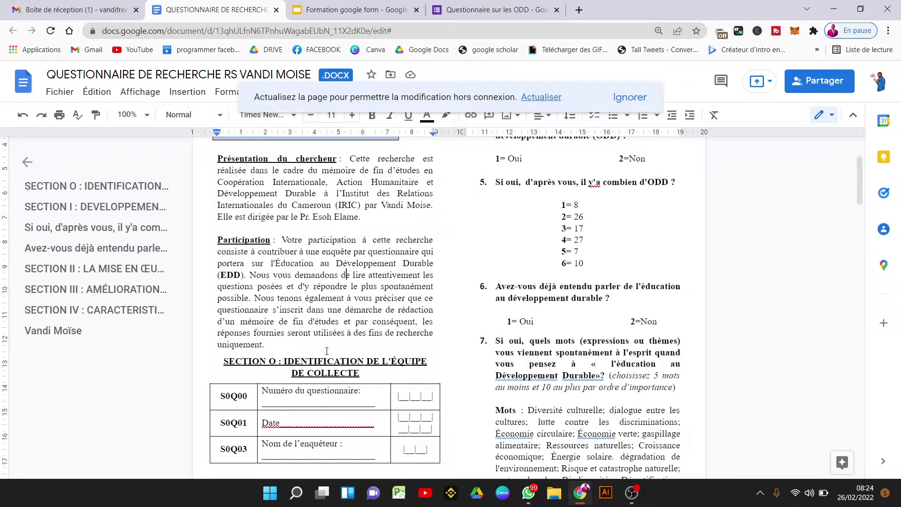
left_click_drag(278, 332, 218, 158)
key("ctrl+c")
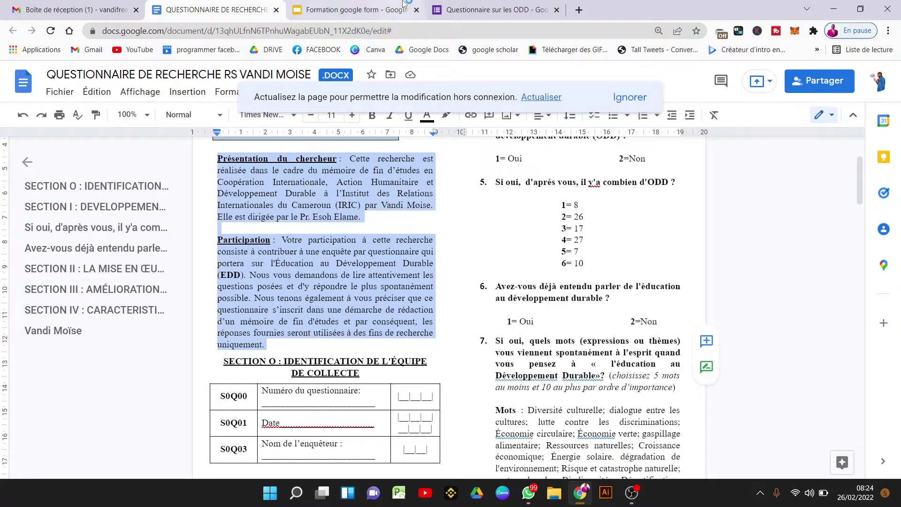
left_click(493, 9)
key("ctrl+v")
left_click(159, 203)
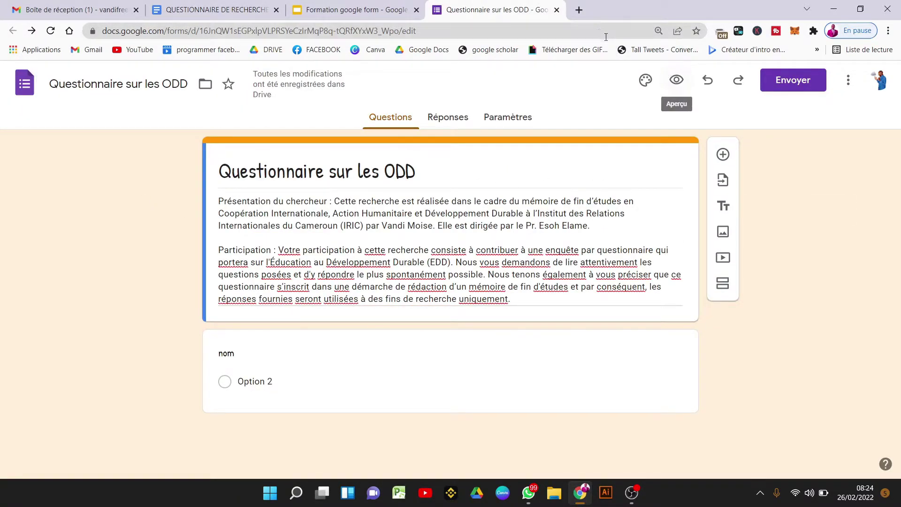
Step: Preview the form with its title and description, and return to the form editor
left_click(677, 79)
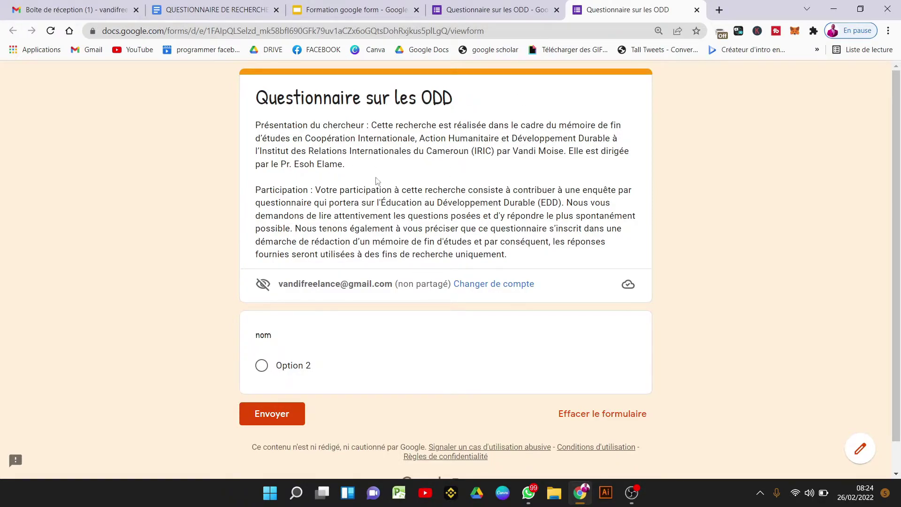
key("ctrl+shift+Tab")
left_click(318, 235)
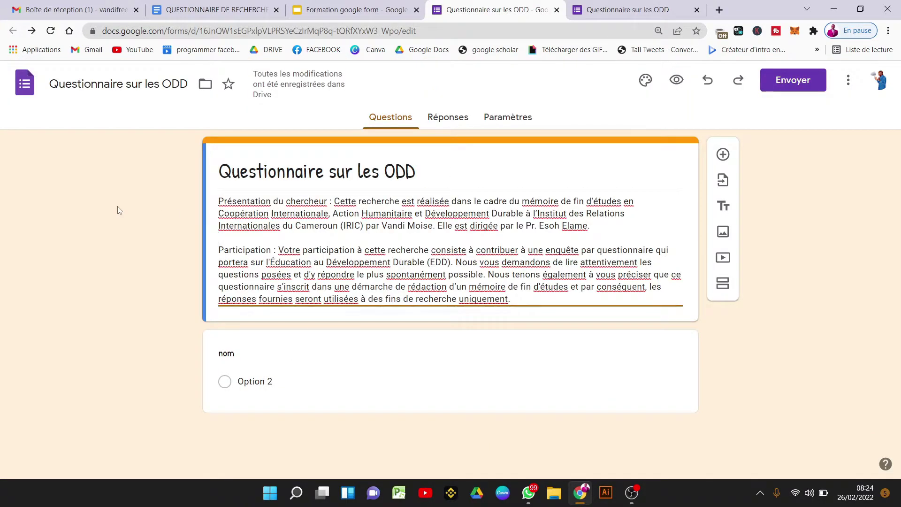
Step: Open the second slide of the Formation google form presentation and highlight "Les 11 types de questions"
key("ctrl+shift+Tab")
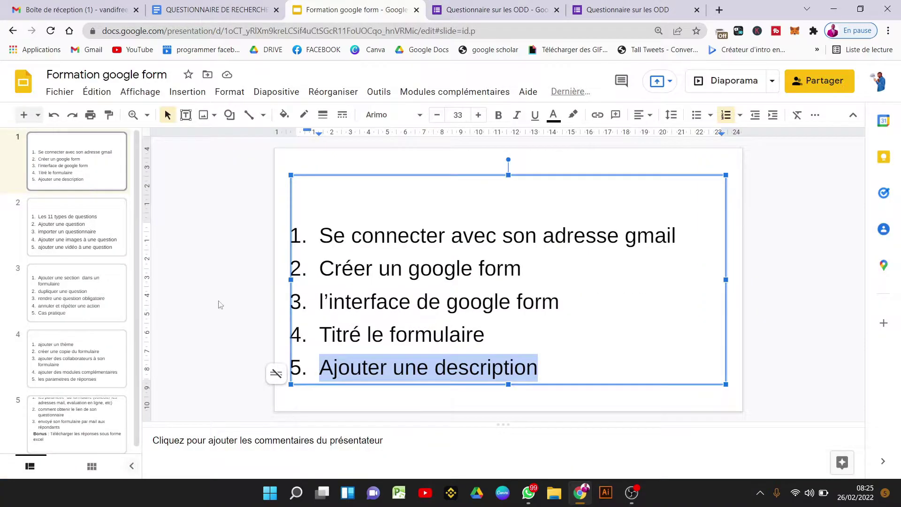
left_click(97, 246)
left_click(492, 229)
left_click_drag(603, 230, 319, 230)
Step: In the form editor, retitle the question "Quel est votre nom ?" and set its type to Réponse courte
left_click(466, 4)
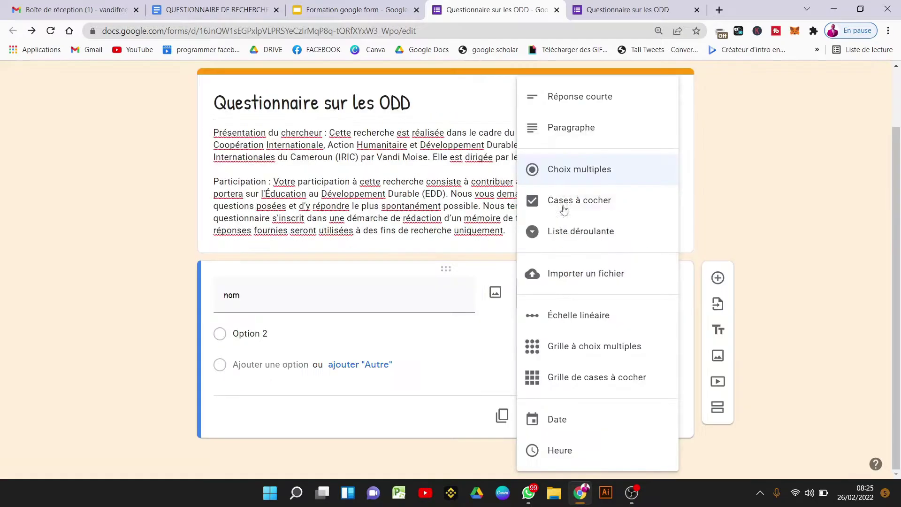
left_click(319, 288)
type("Quel")
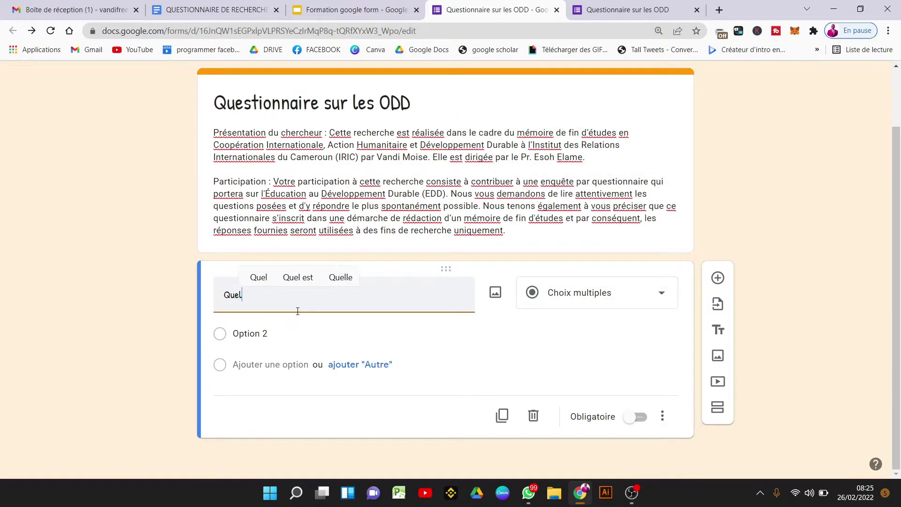
type(" est votre nom ?")
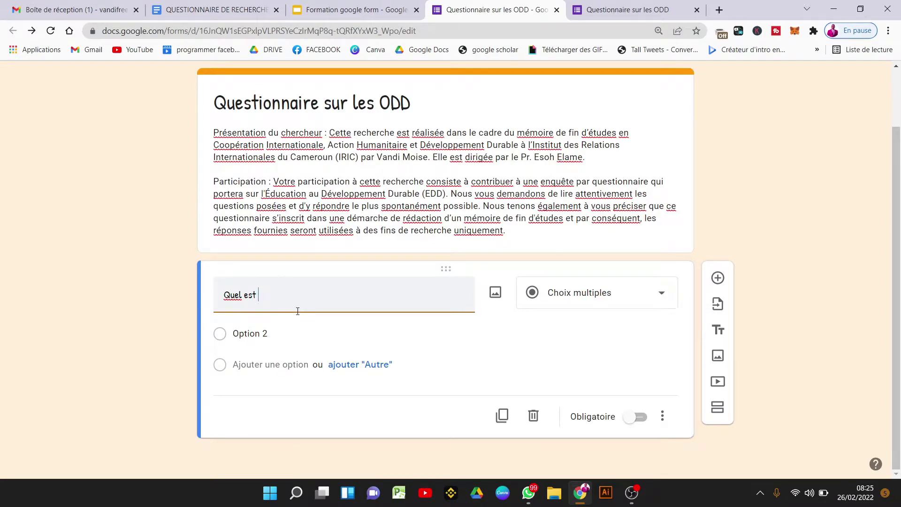
left_click(597, 292)
left_click(569, 102)
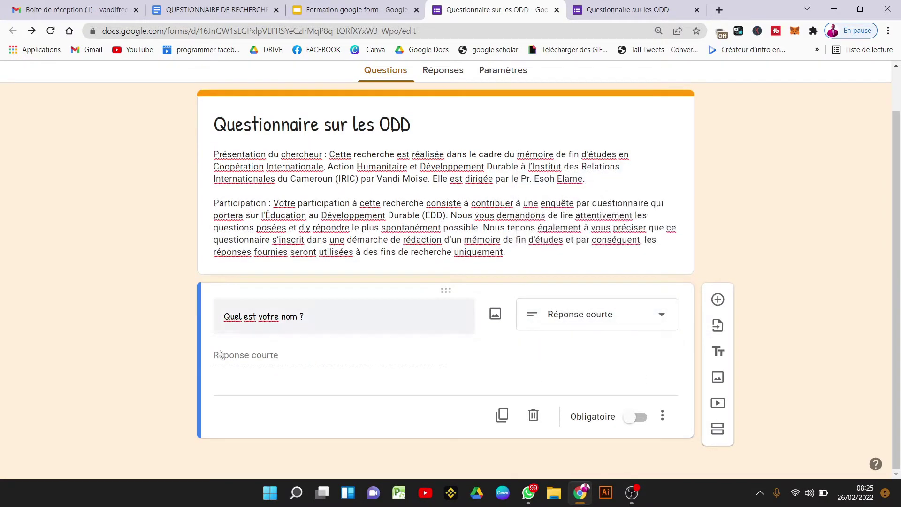
Step: Reload the form preview and test the short-answer question by entering a respondent's full name
left_click(590, 9)
left_click(58, 32)
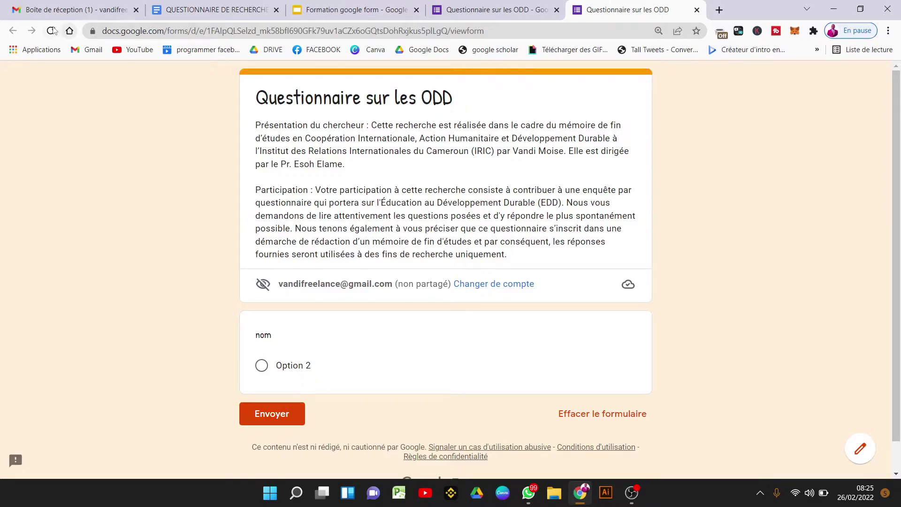
left_click(361, 370)
type("VANDI")
Step: Back in the form editor, retitle the question "Commentaire" and change its type to Paragraphe
key("ctrl+shift+Tab")
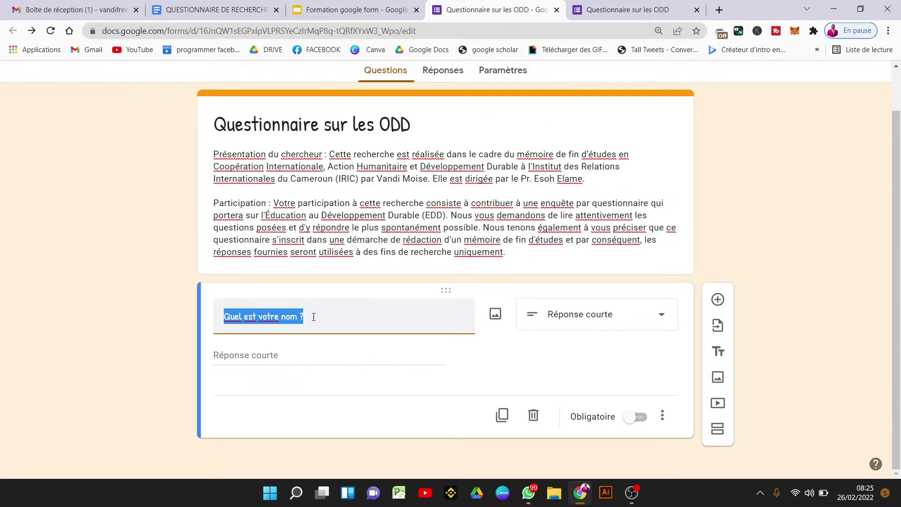
type("Commentaire")
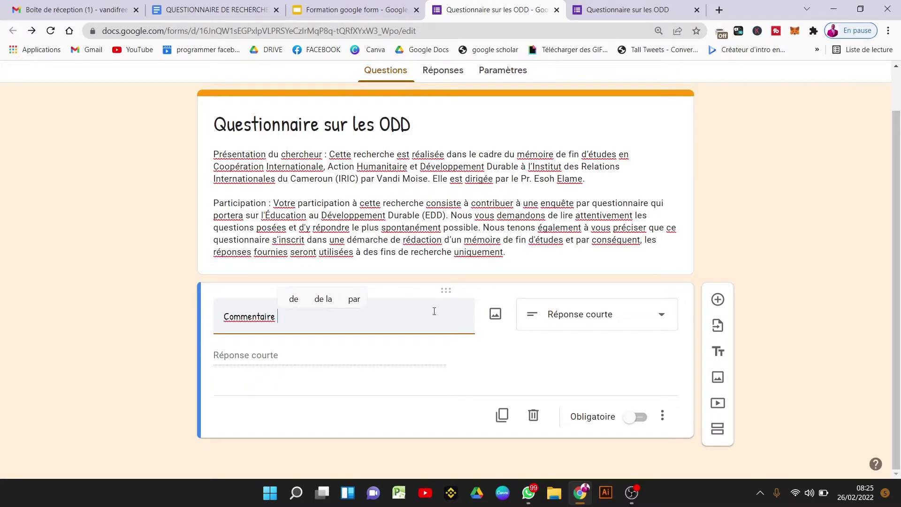
left_click(528, 316)
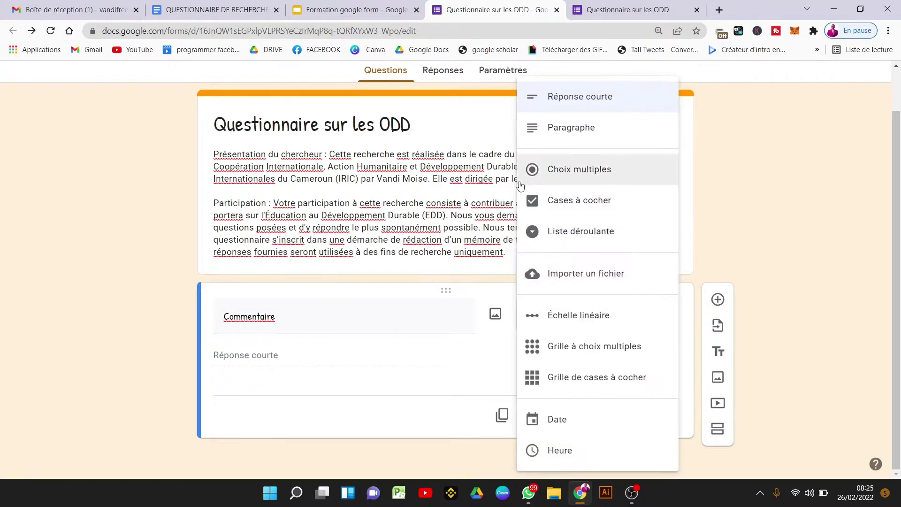
left_click(563, 138)
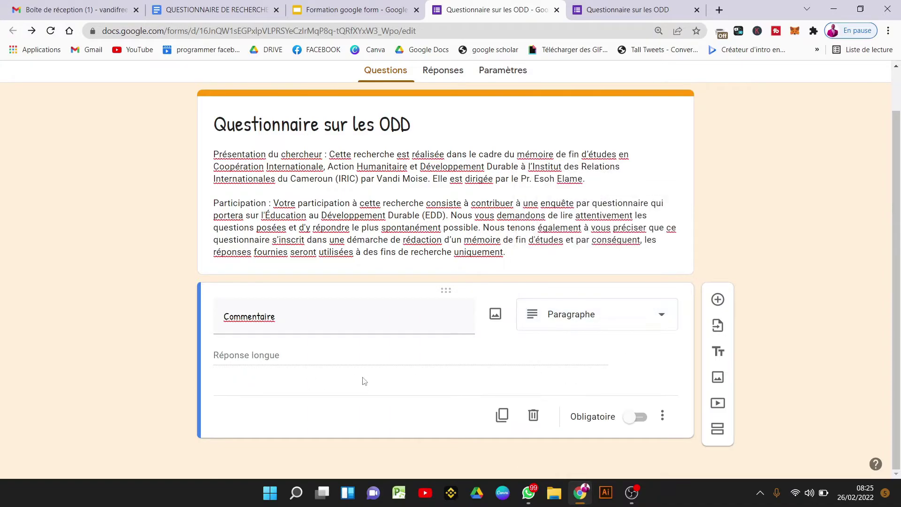
Step: Reload the form preview and try the long-answer field of the Commentaire question
left_click(619, 9)
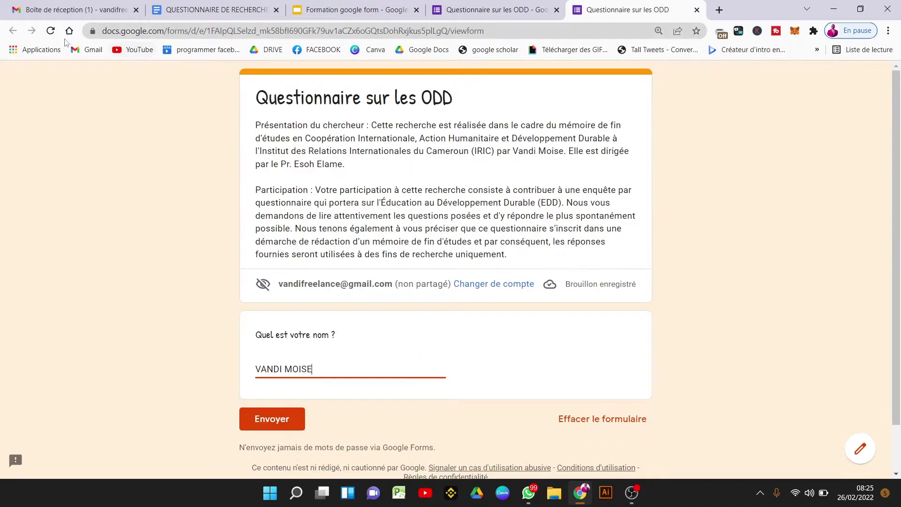
left_click(50, 30)
left_click(307, 367)
Step: In the form editor, change the question's type to Choix multiples and retitle it "Quel est votre age ?"
left_click(474, 4)
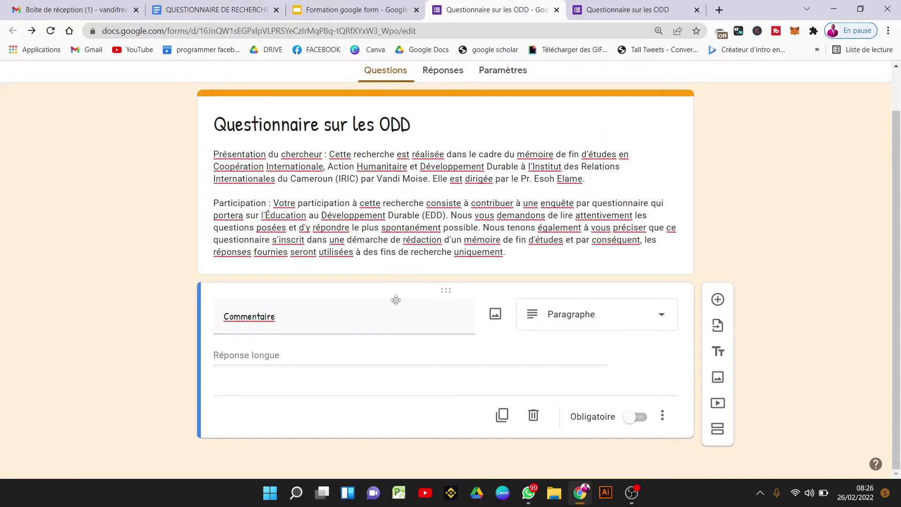
left_click(551, 324)
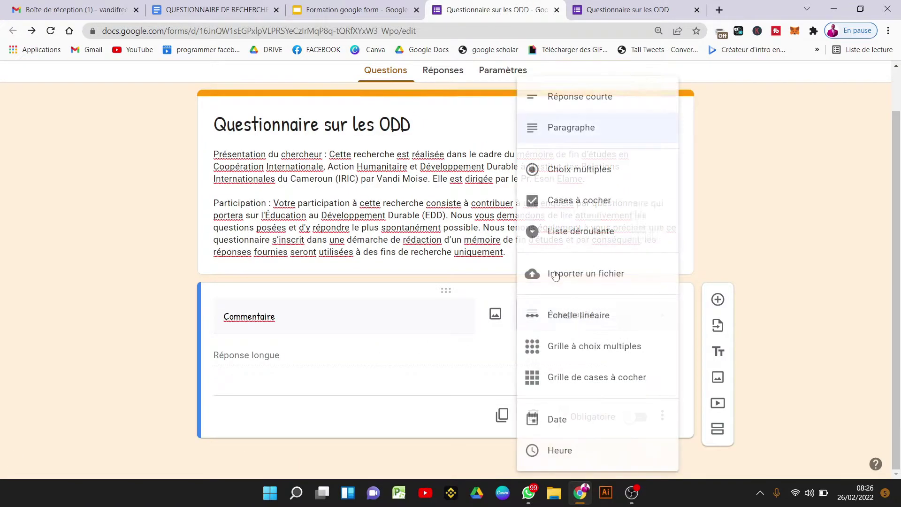
left_click(566, 167)
double_click(252, 317)
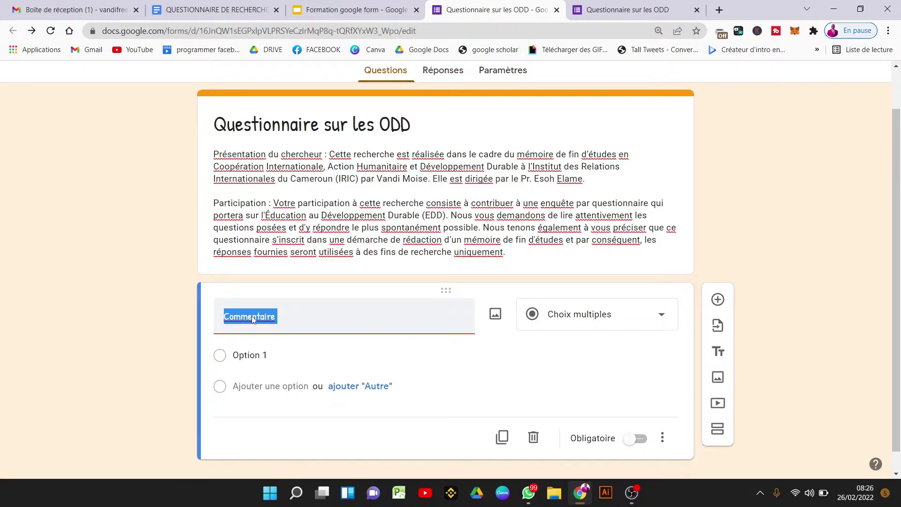
type("Quel est votre age")
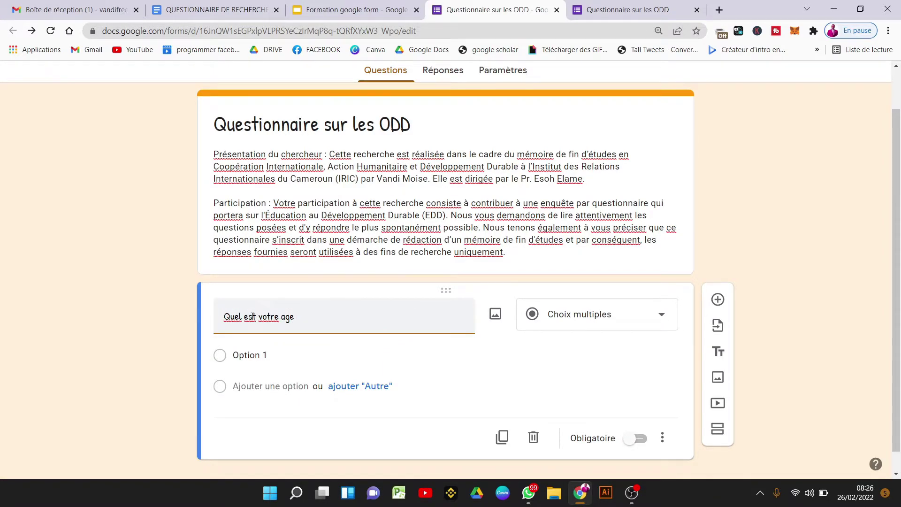
Step: Give the age question the answer options 10, 20, 30 and 0 à 5
left_click(284, 355)
type("10")
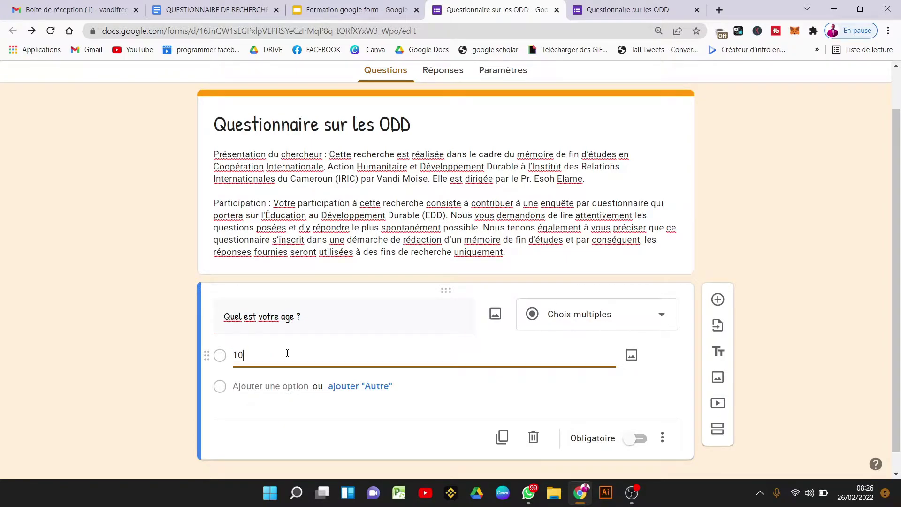
key("Return")
type("50")
key("Return")
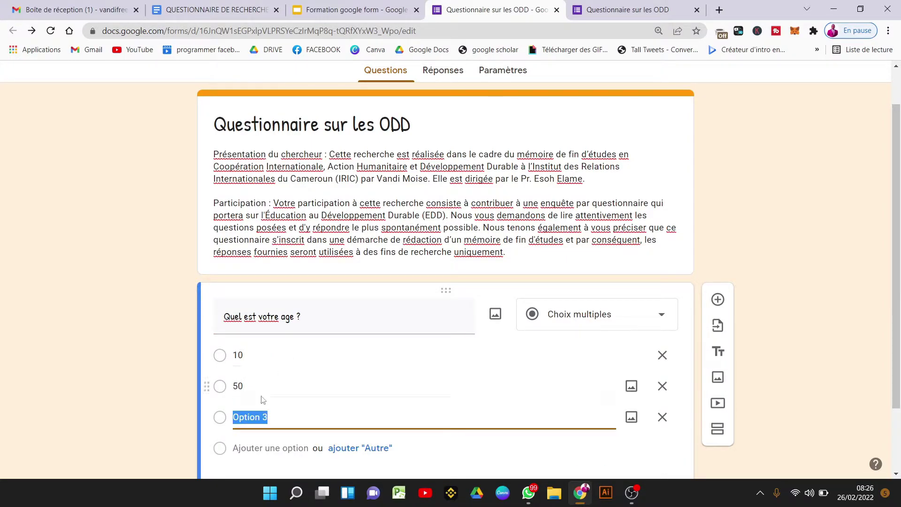
left_click(262, 388)
type("20")
key("Return")
type("30")
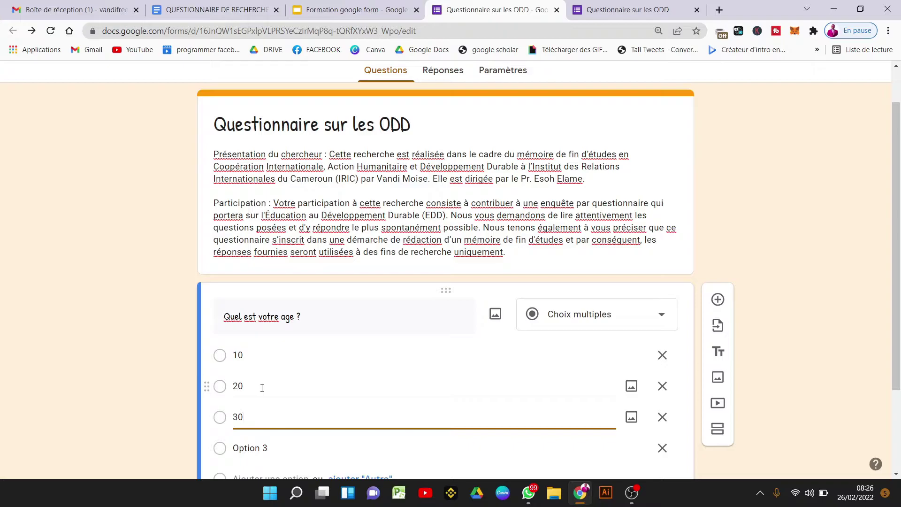
key("Return")
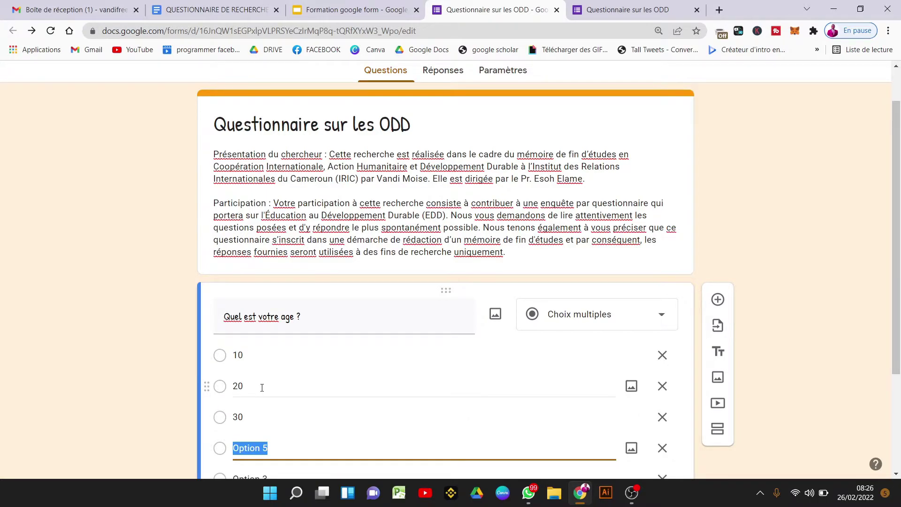
type("0 ")
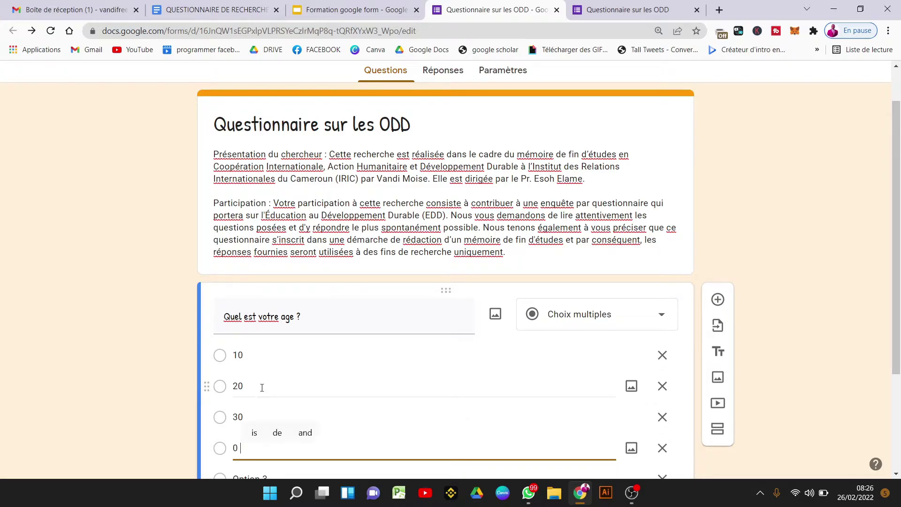
type("à 5")
scroll(676, 368, "down", 3)
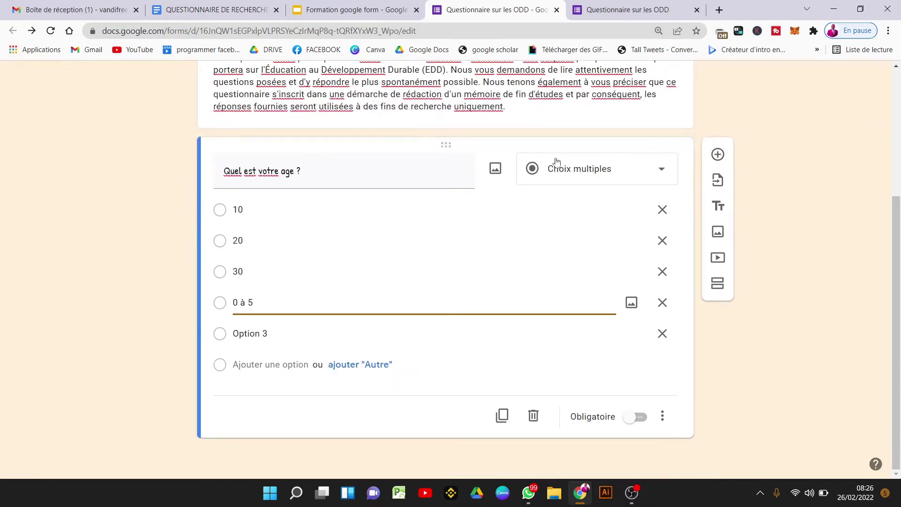
Step: Reload the form preview and test the age question by selecting 10, 20, Option 3 and 0 à 5 in turn
left_click(549, 184)
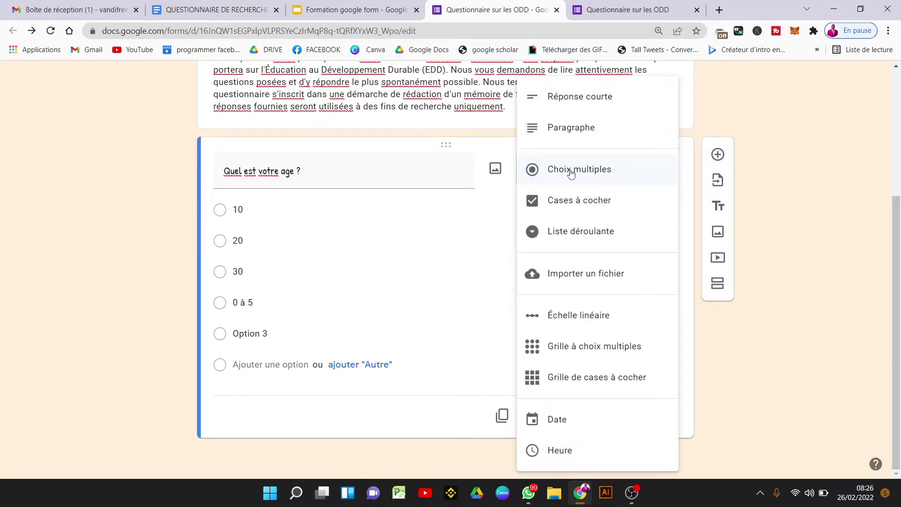
left_click(629, 9)
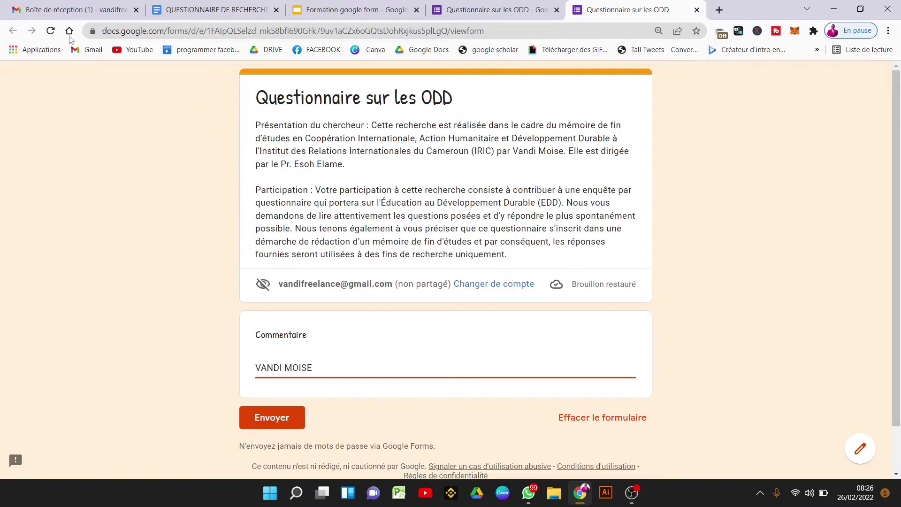
left_click(50, 31)
scroll(899, 277, "down", 3)
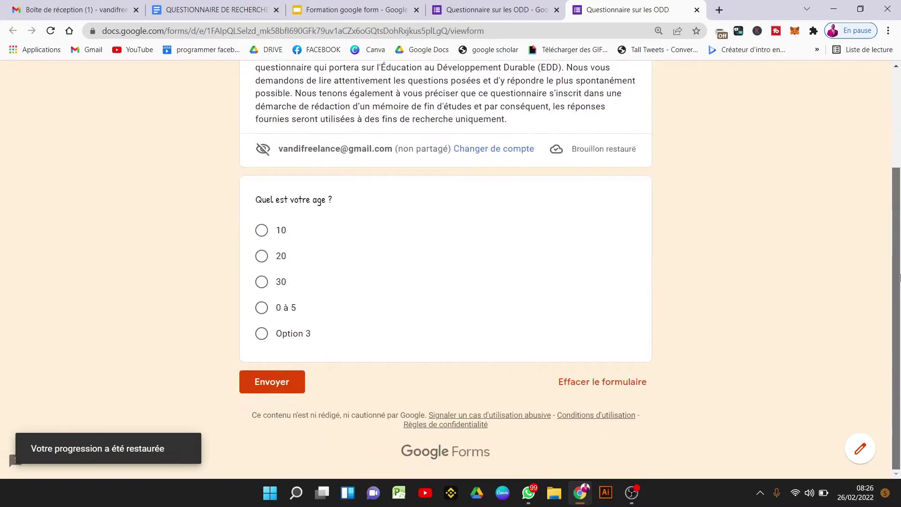
left_click(263, 230)
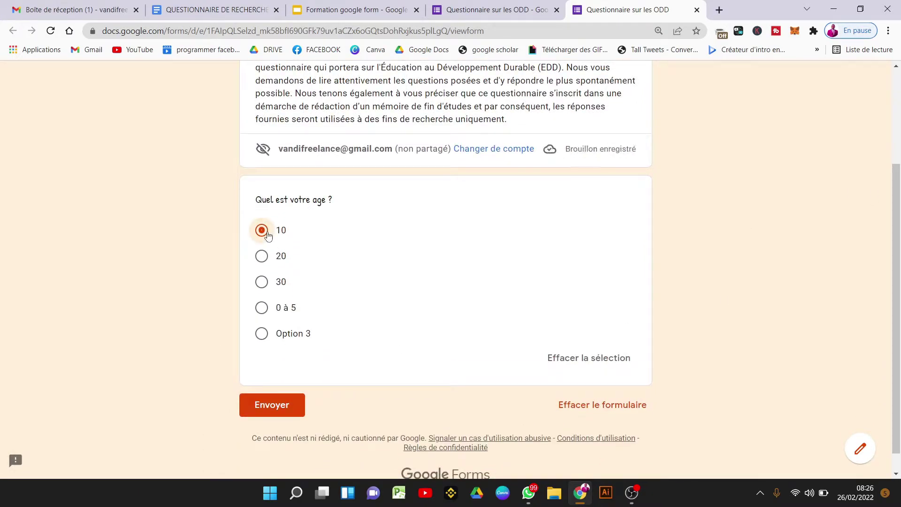
left_click(262, 256)
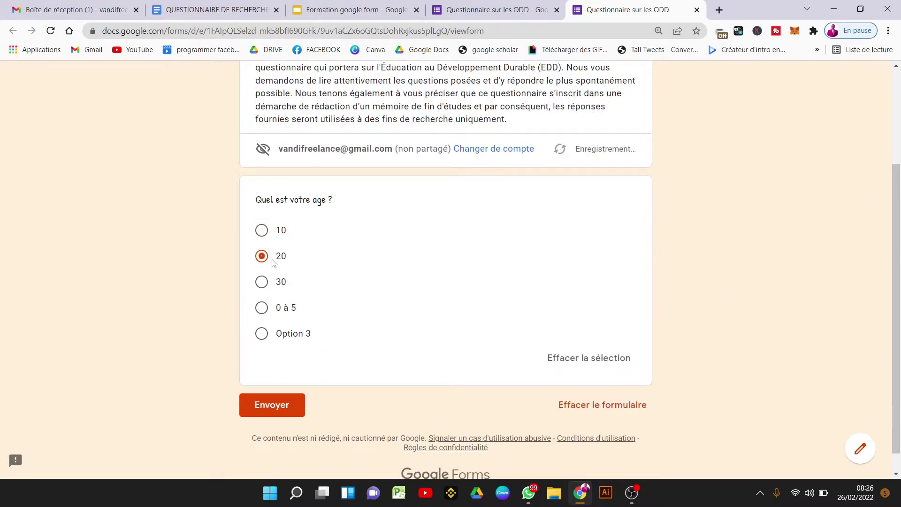
left_click(264, 334)
left_click(262, 307)
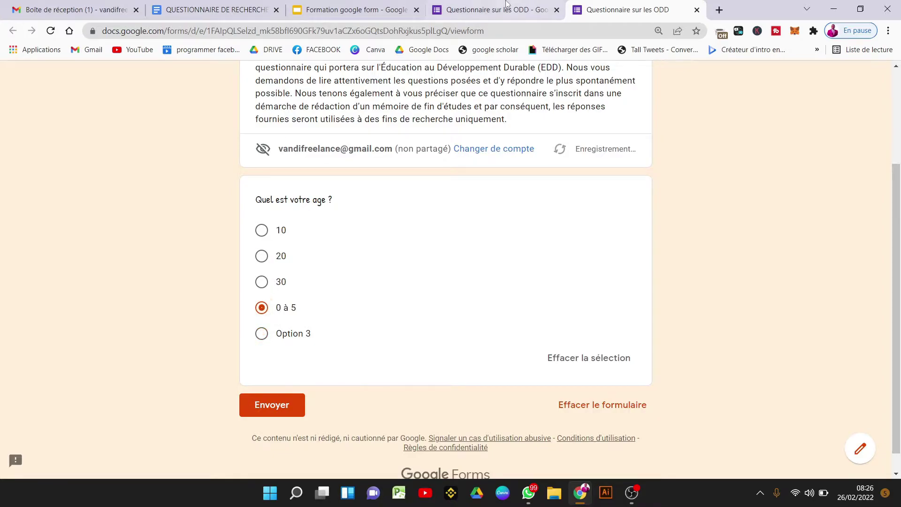
Step: Back in the form editor, change the question's type to Cases à cocher and retitle it "Quels sont vos mets preferés"
left_click(505, 9)
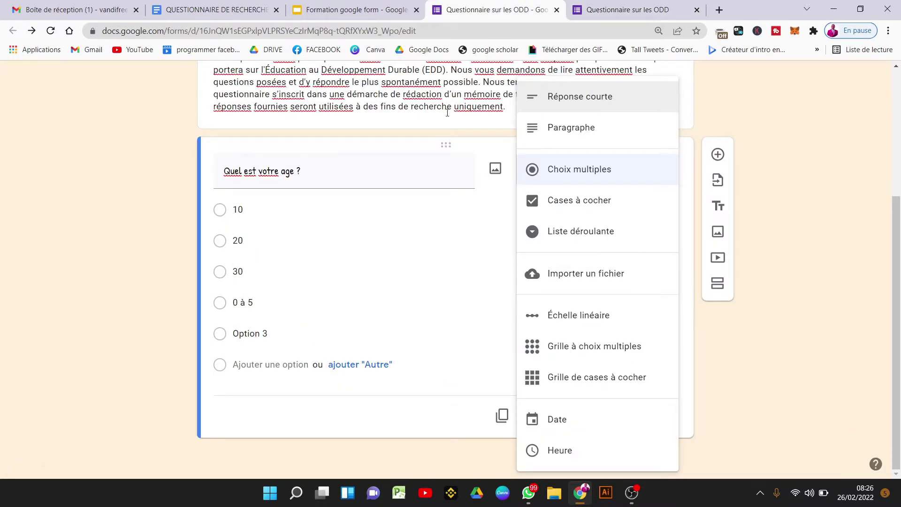
left_click(579, 201)
left_click(349, 167)
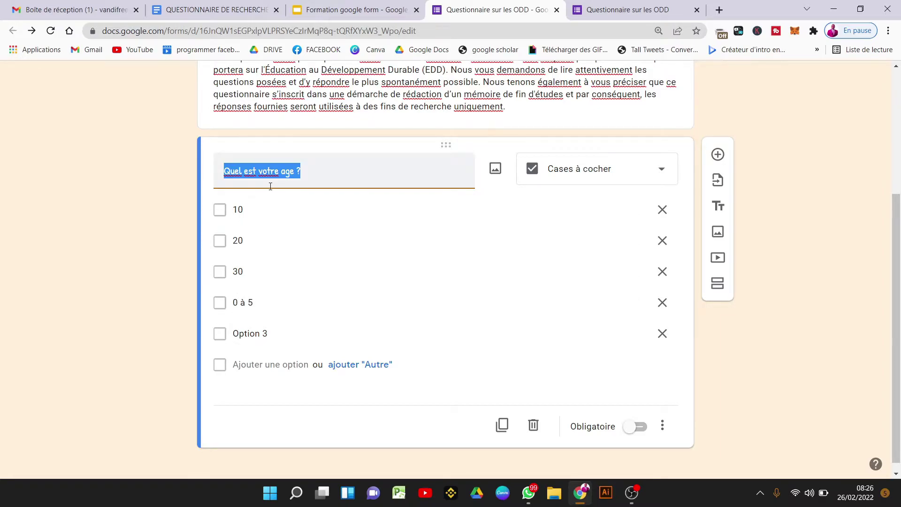
type("Q")
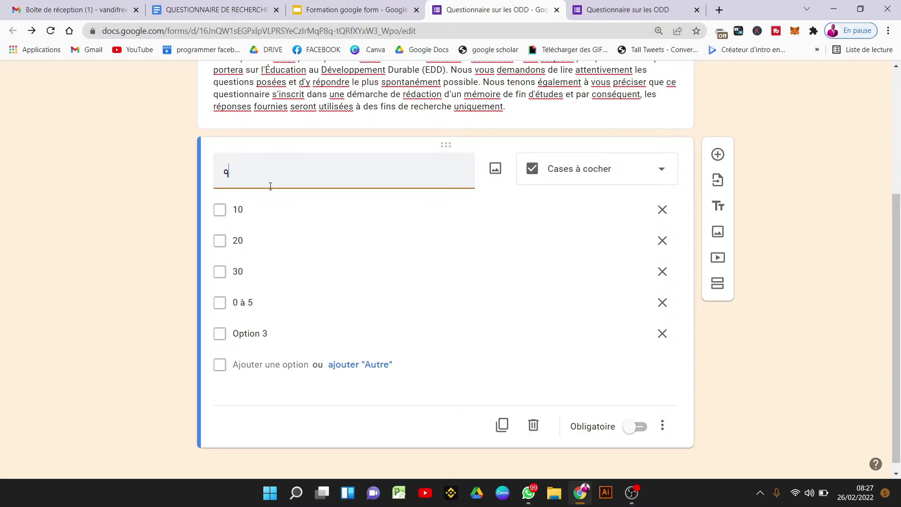
key("BackSpace")
type("Quels s")
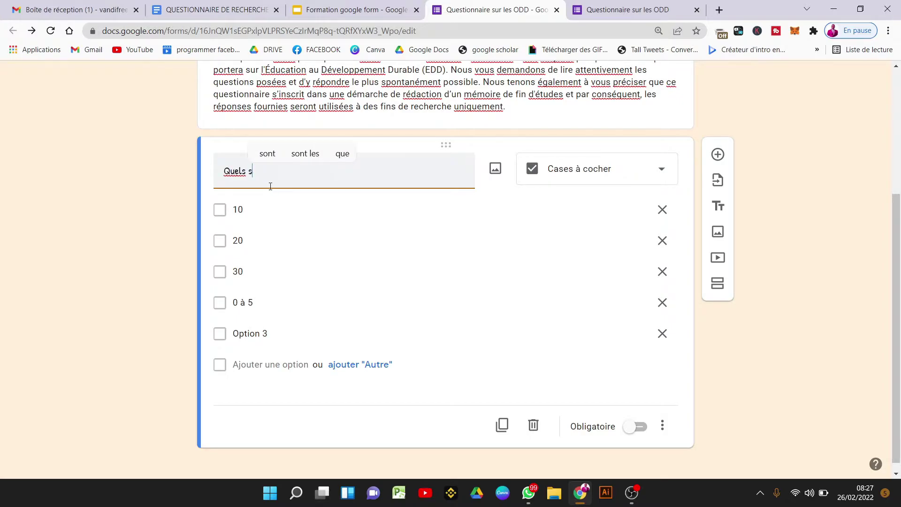
type("ont vos mets preferés")
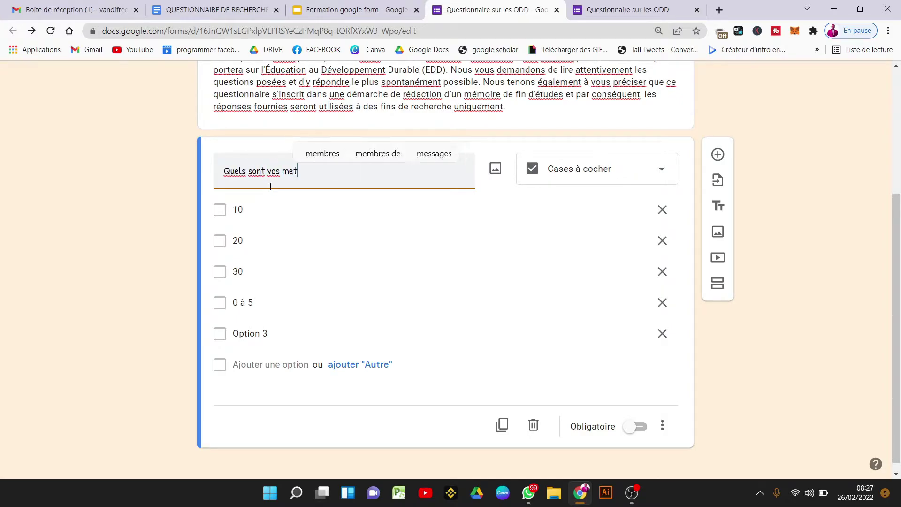
Step: Replace the question's age options with Ndole, Couscous, Viande and Poisson
left_click(264, 212)
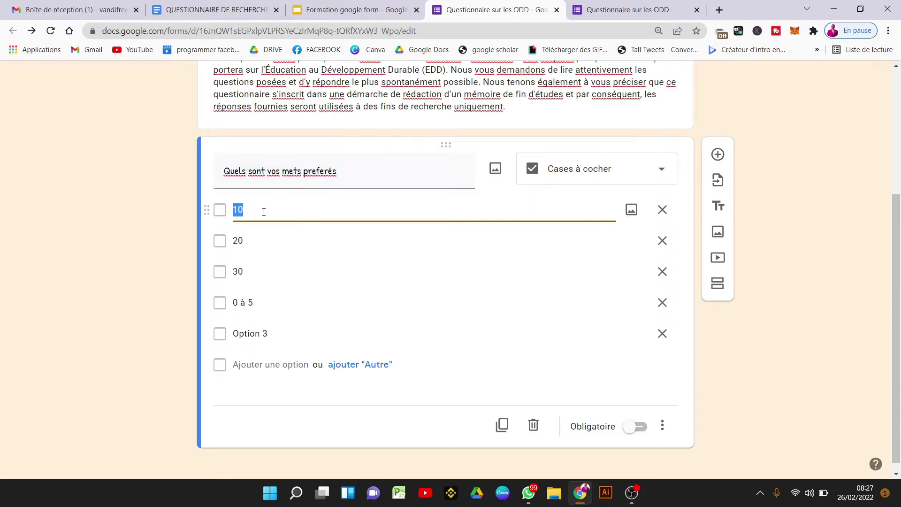
type("Ndole")
key("Return")
type("Cous")
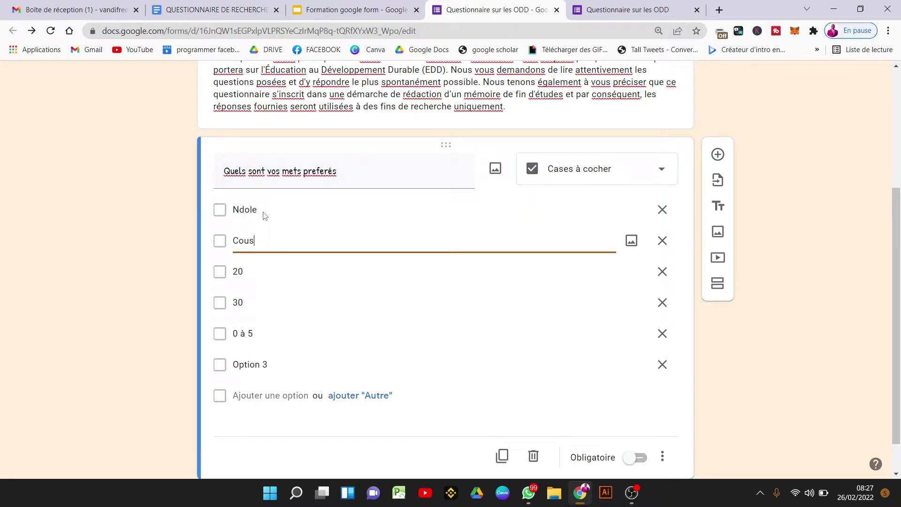
left_click(308, 324)
type("V")
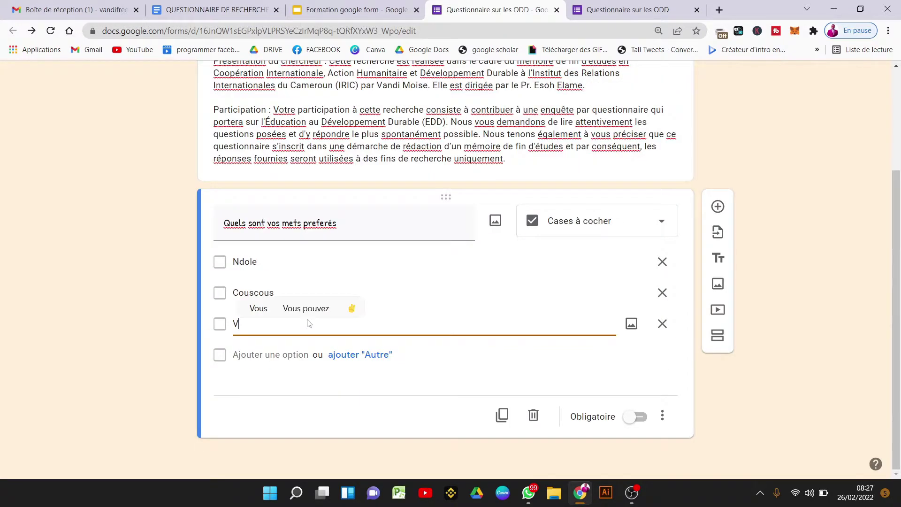
type("ainde")
key("BackSpace")
key("BackSpace")
key("BackSpace")
type("ande")
key("Return")
type("Poisson")
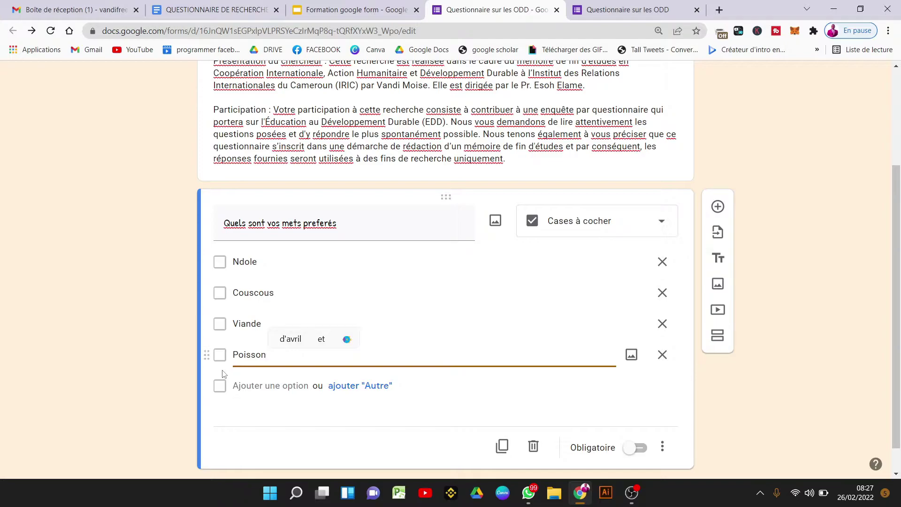
Step: Reload the form preview and test the checkbox question by ticking Ndole, Couscous, Viande and Poisson
key("ctrl+Tab")
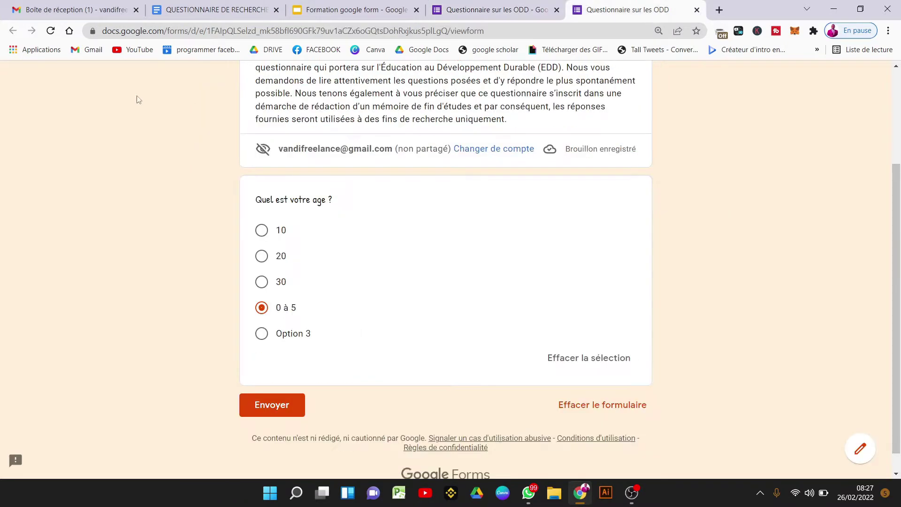
left_click(50, 30)
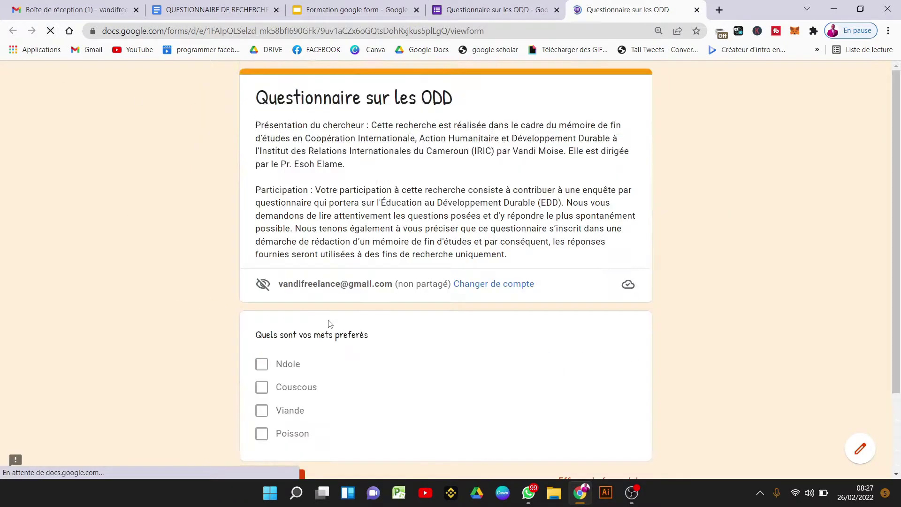
left_click(261, 295)
left_click(261, 318)
left_click(260, 341)
left_click(262, 364)
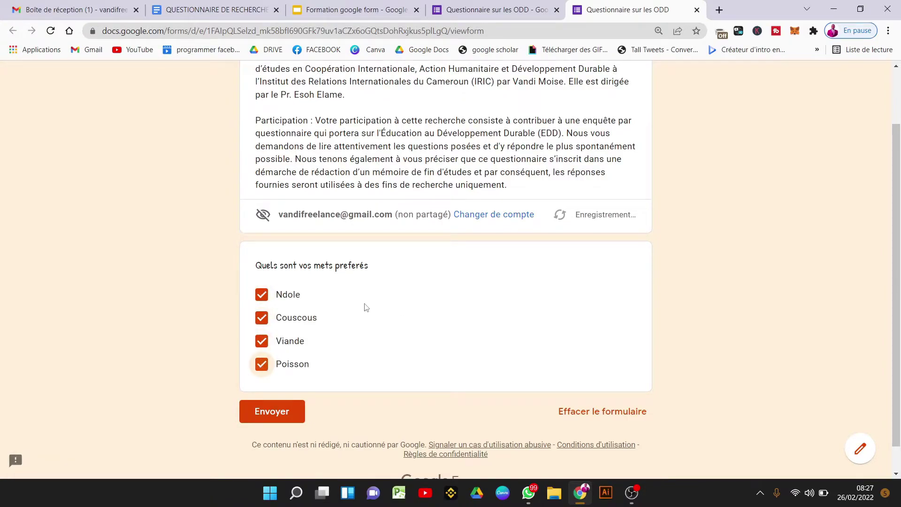
Step: Back in the form editor, add a new question below the food question and set its type to Liste déroulante
key("ctrl+shift+Tab")
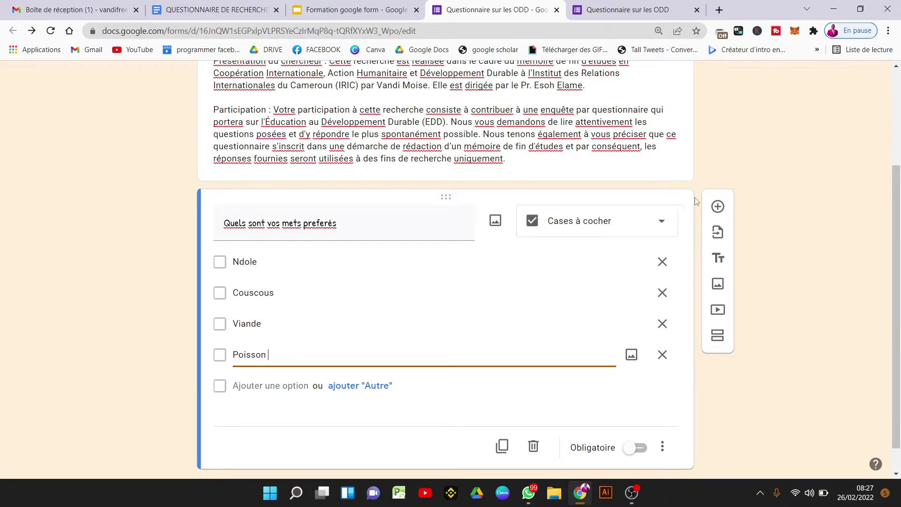
left_click(719, 206)
left_click(562, 412)
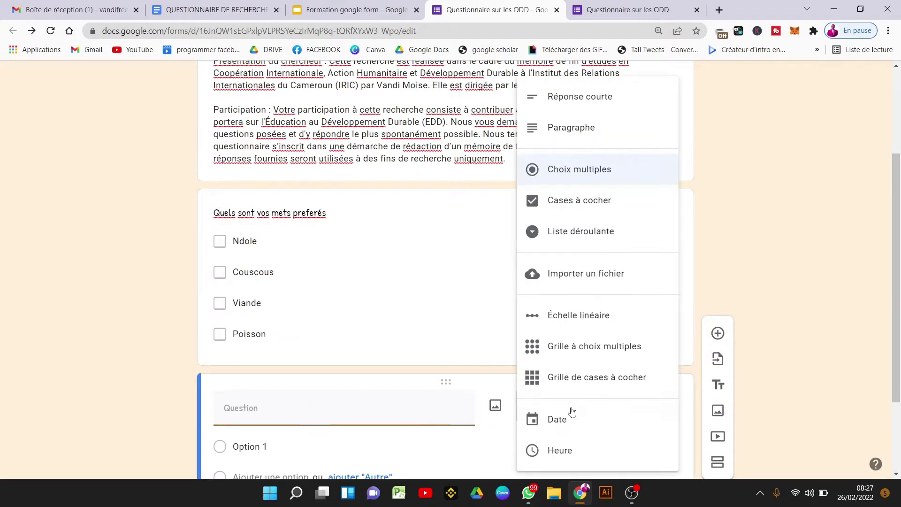
left_click(583, 235)
scroll(899, 287, "down", 1)
scroll(899, 287, "down", 2)
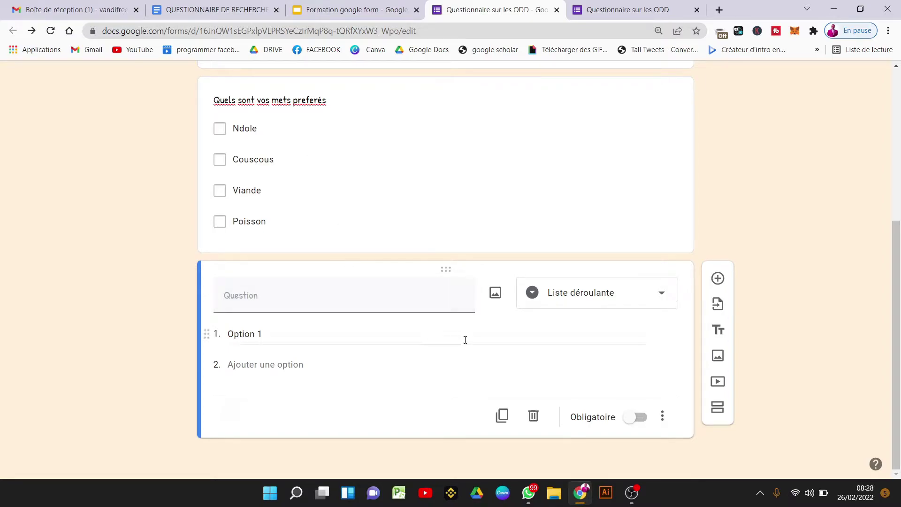
Step: Title the drop-down question "Sexe" and give it the options Masculin and Feminin
left_click(571, 292)
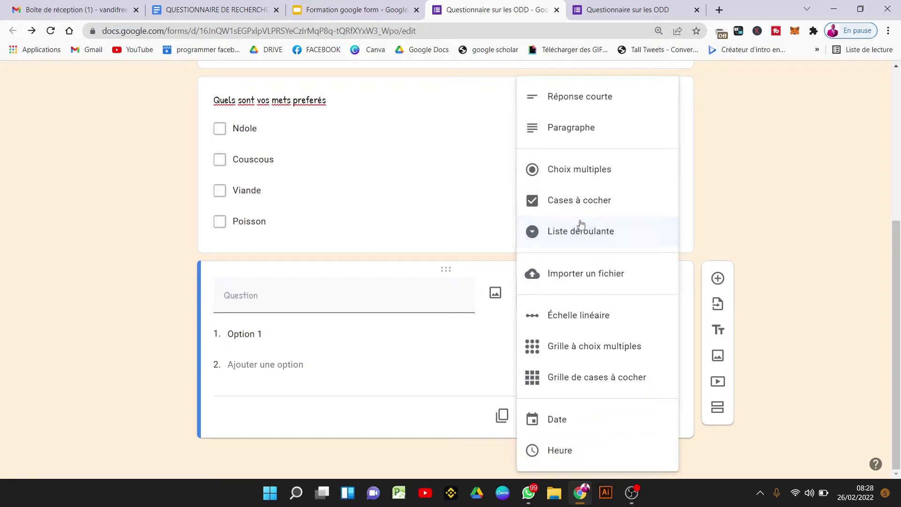
left_click(351, 307)
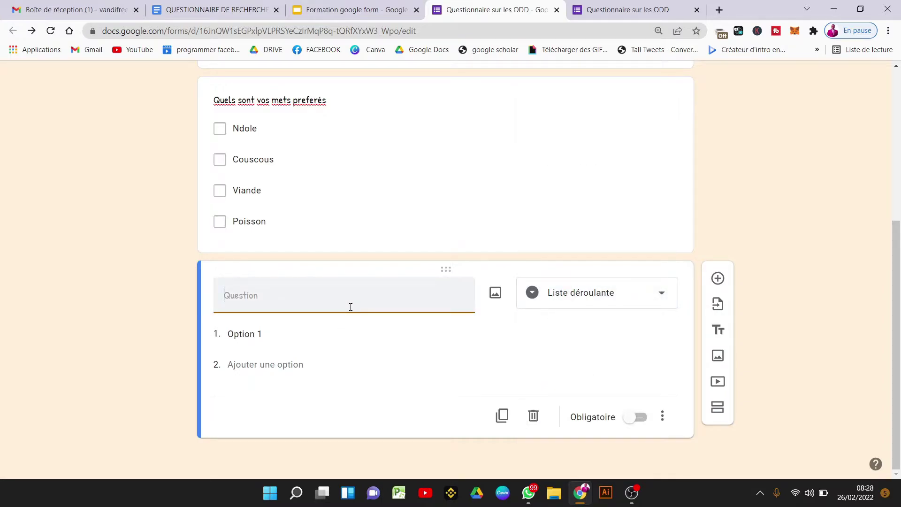
type("Sexe")
left_click(350, 336)
type("Masculin")
key("Return")
type("Feminin")
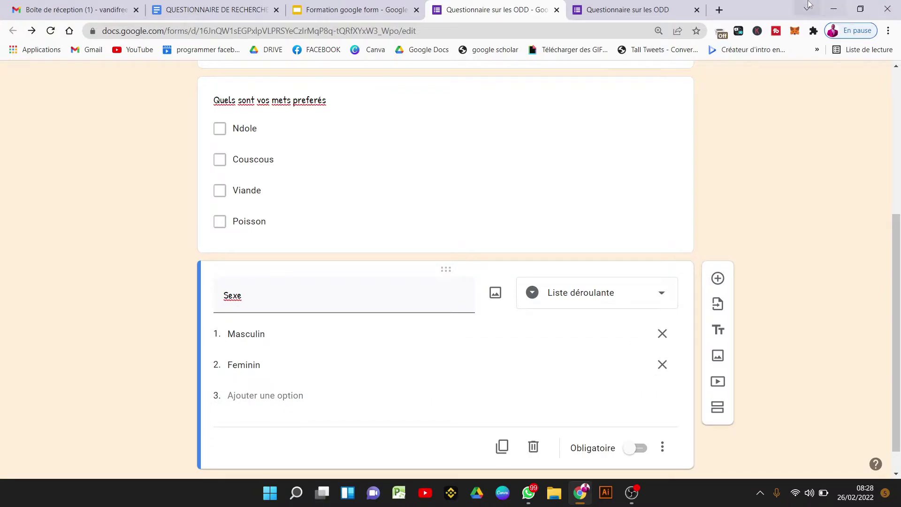
Step: Reload the form preview and test the Sexe drop-down by choosing Feminin
left_click(678, 6)
left_click(346, 340)
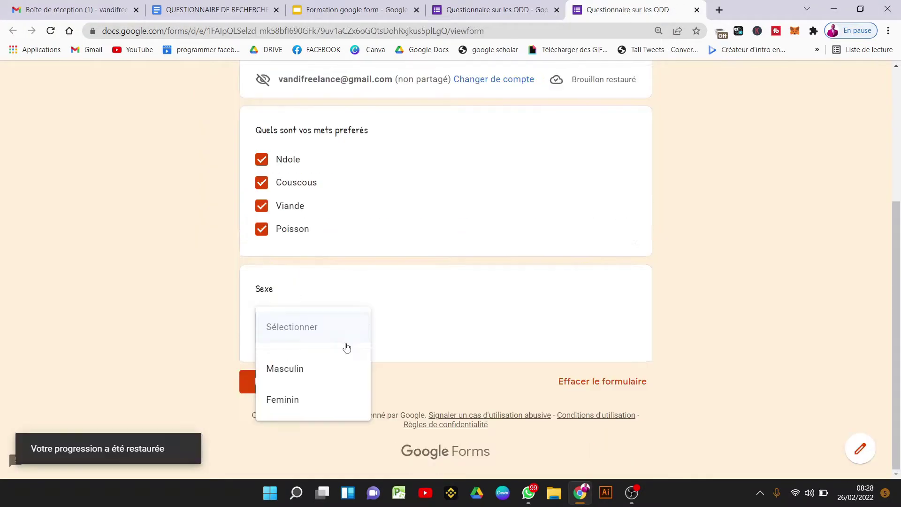
left_click(343, 400)
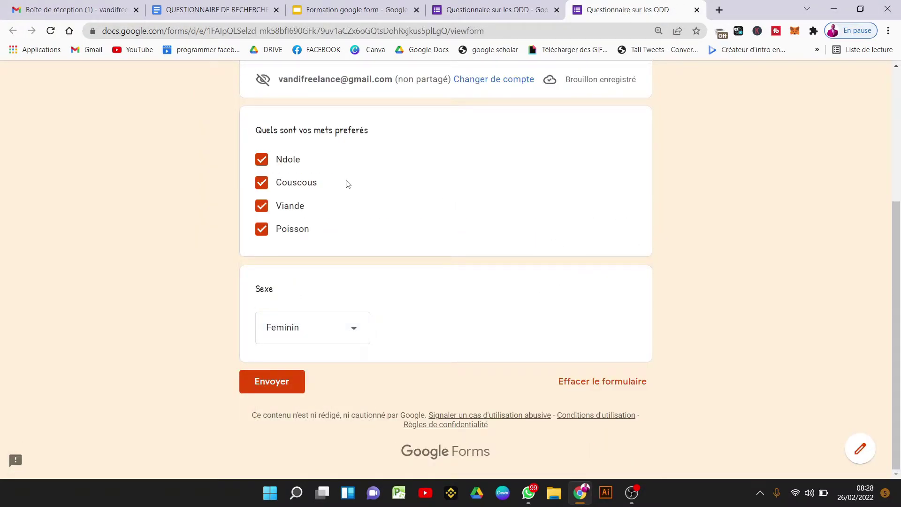
Step: Back in the form editor, add a new question below Sexe and title it "Votre CV"
left_click(493, 9)
left_click(577, 311)
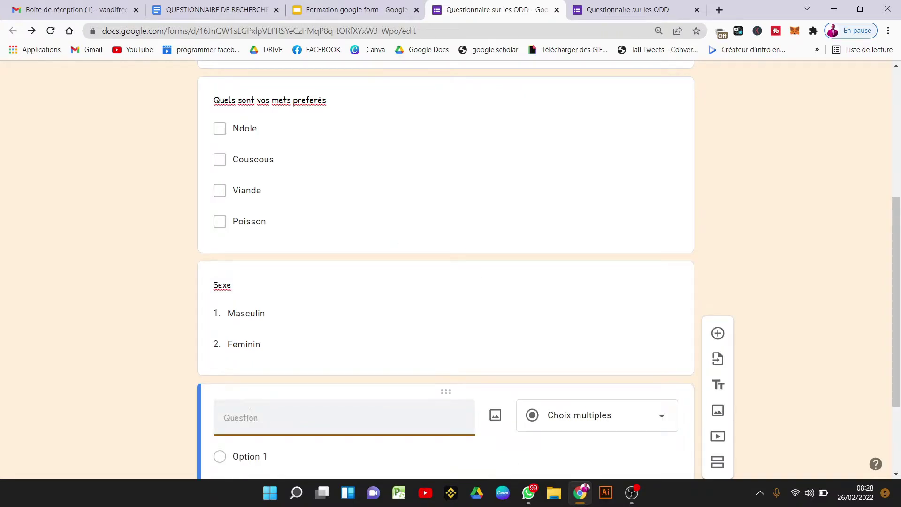
type("Votre ")
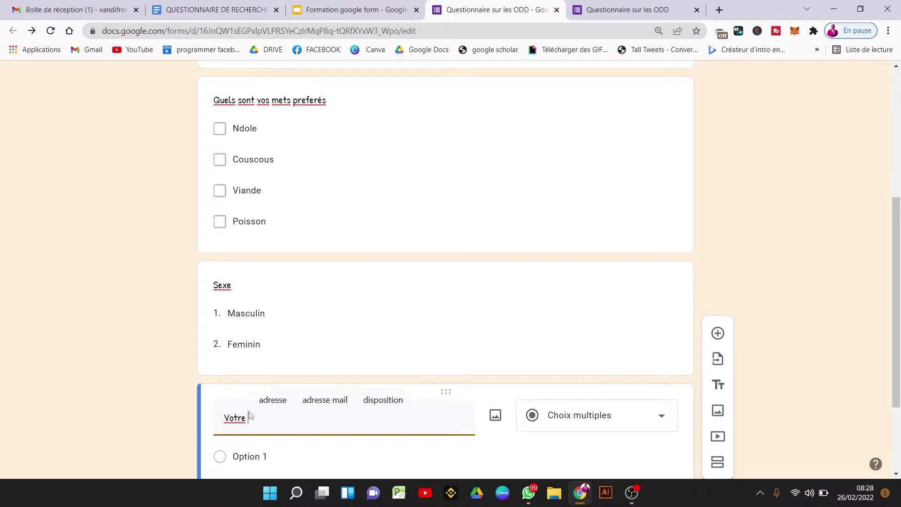
type("CV")
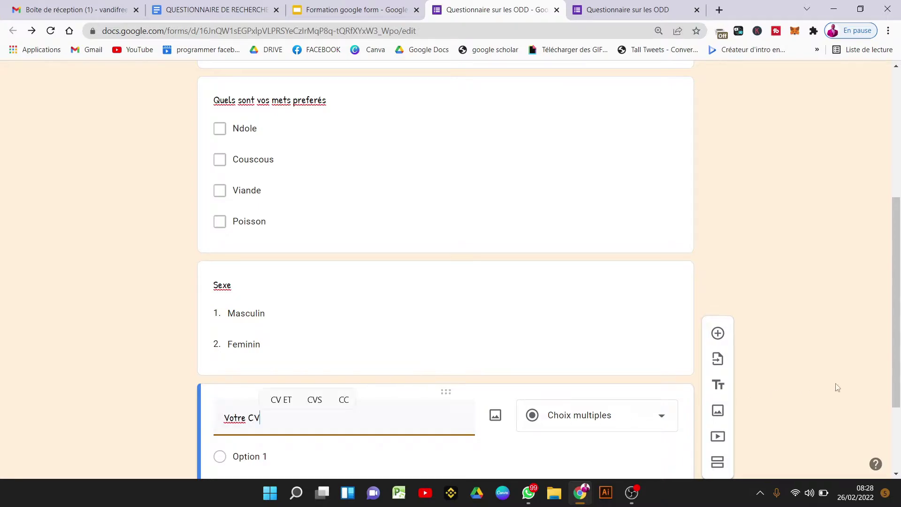
Step: Set the "Votre CV" question's type to Importer un fichier and allow respondents to upload files to Drive
scroll(620, 382, "down", 3)
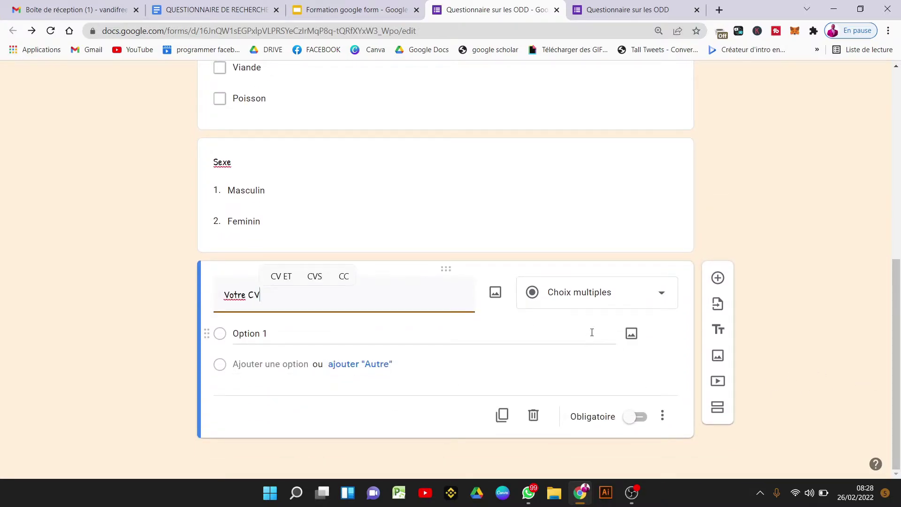
left_click(612, 303)
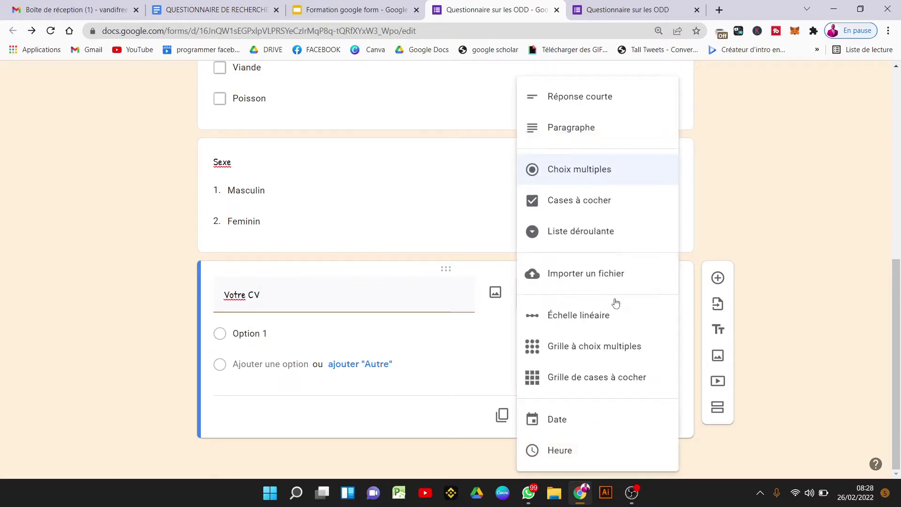
left_click(590, 282)
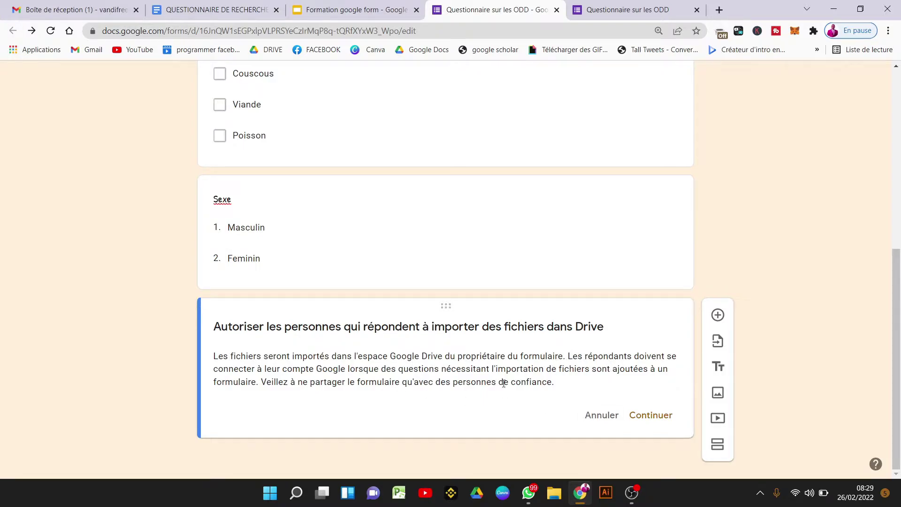
left_click(651, 415)
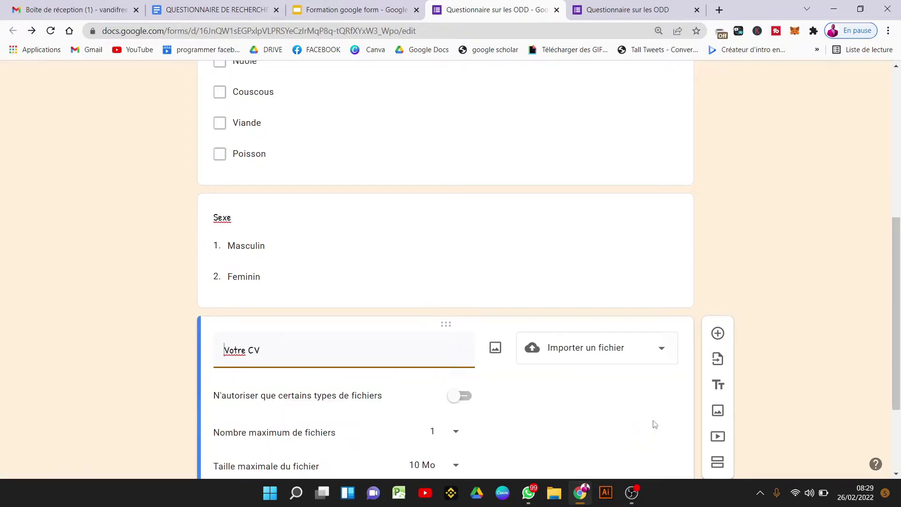
left_click_drag(897, 328, 900, 379)
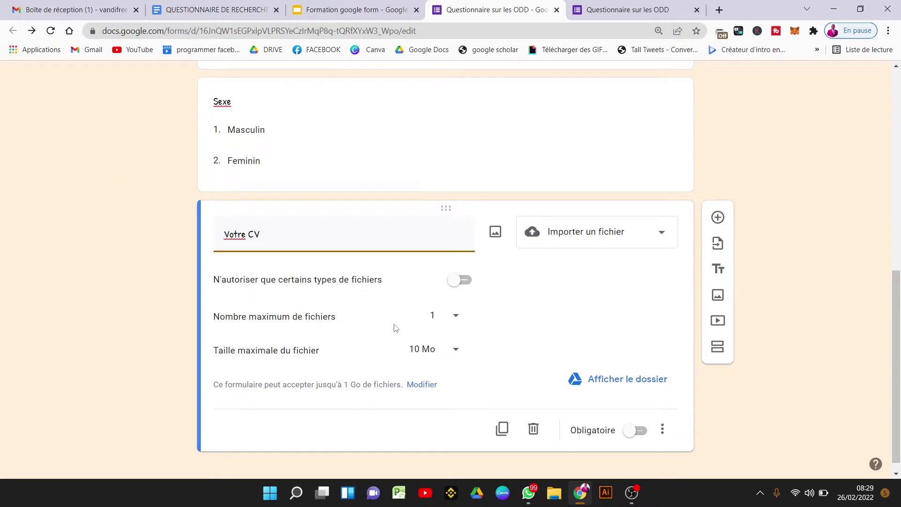
left_click(454, 280)
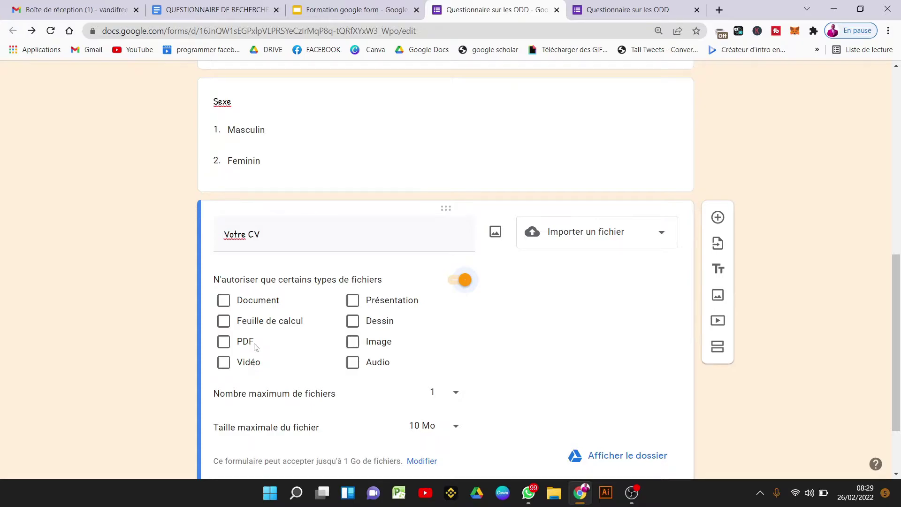
left_click(364, 308)
left_click(364, 309)
left_click(361, 326)
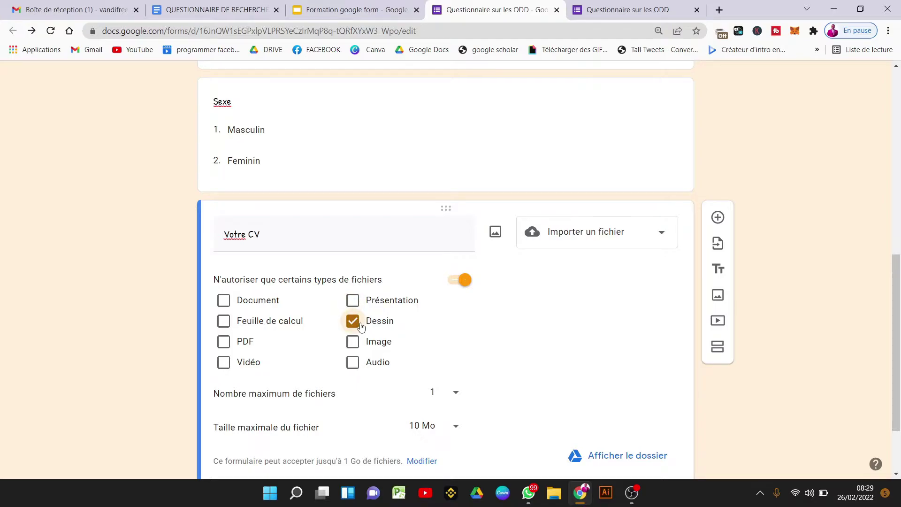
left_click(361, 326)
left_click(353, 362)
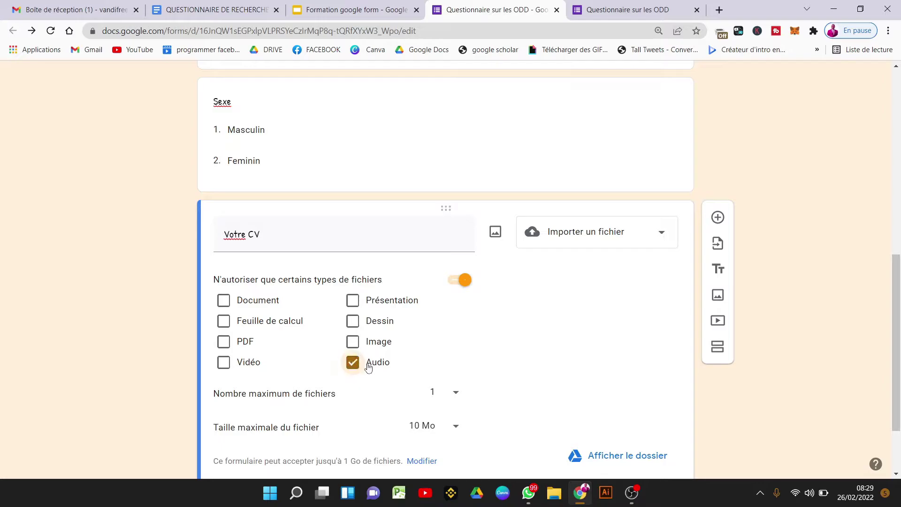
left_click(353, 343)
left_click(371, 365)
left_click(462, 280)
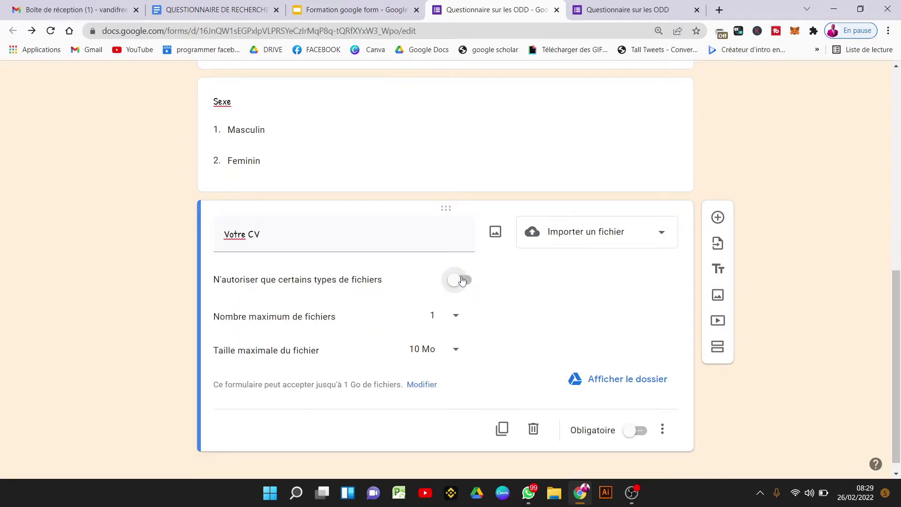
left_click(462, 280)
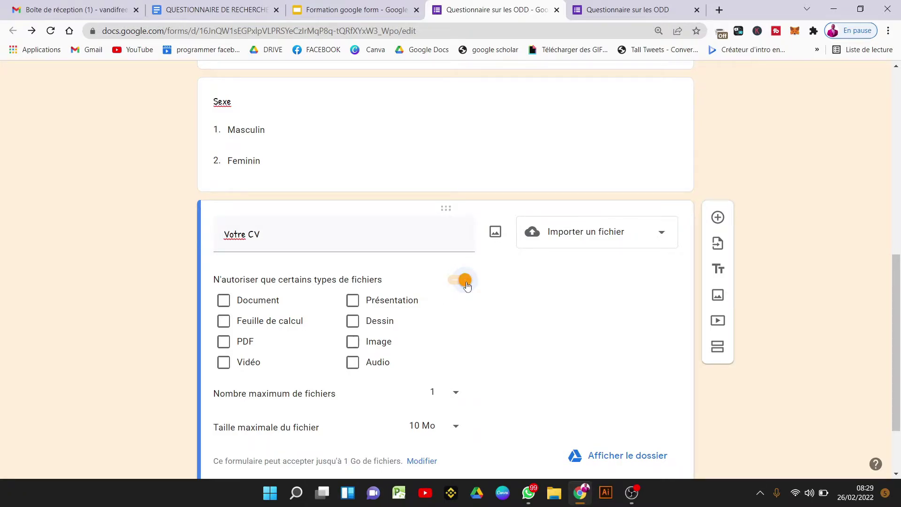
left_click(464, 281)
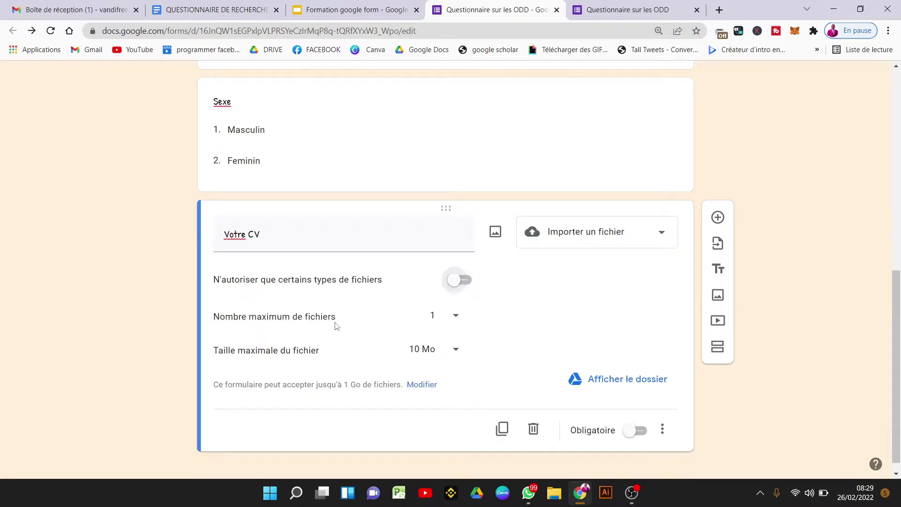
Step: Restrict the Votre CV uploads to PDF files and set the maximum number of files to 10
left_click(458, 283)
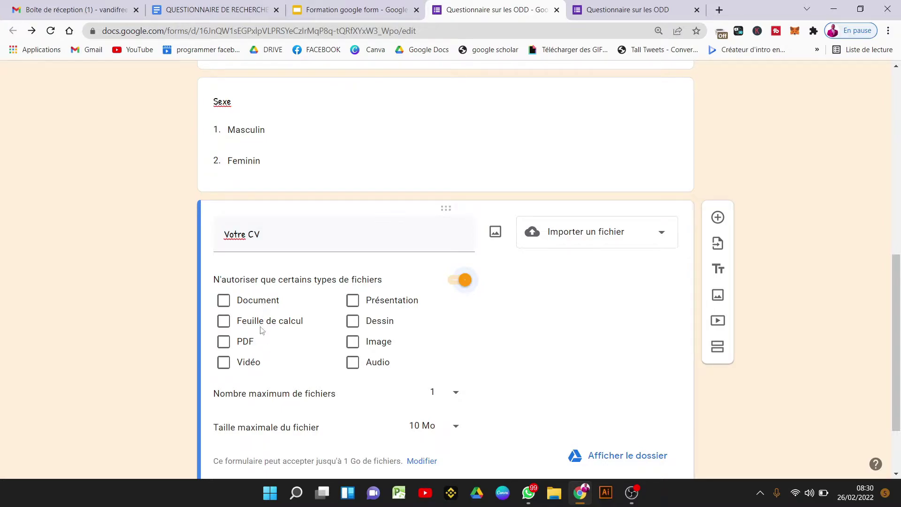
left_click(229, 348)
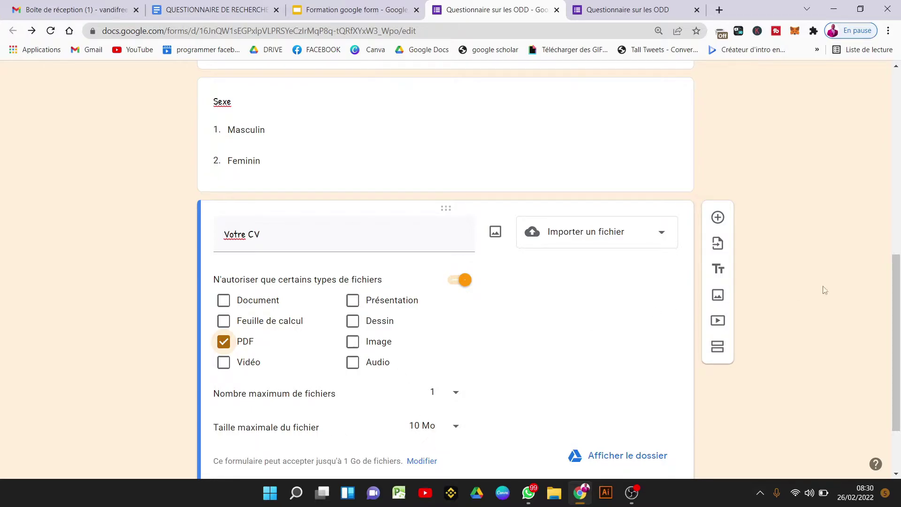
scroll(898, 337, "down", 2)
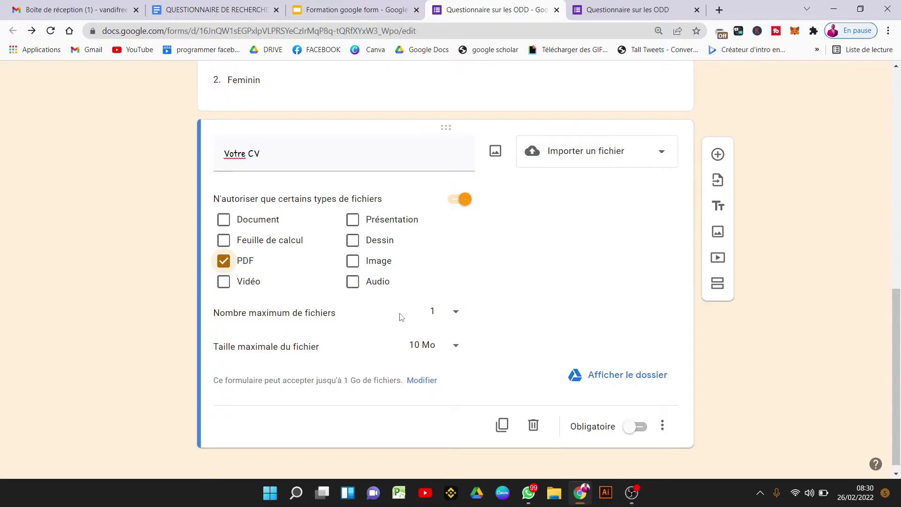
left_click(450, 313)
left_click(450, 342)
left_click(459, 323)
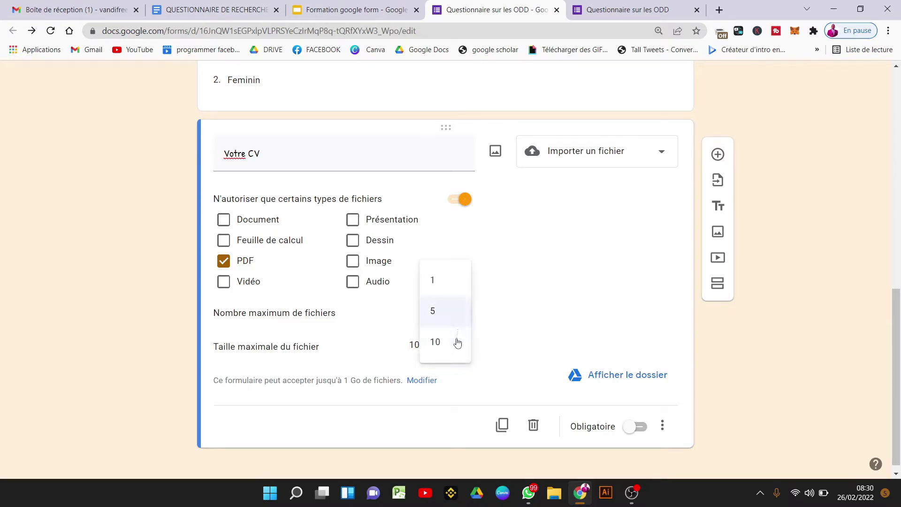
left_click(458, 350)
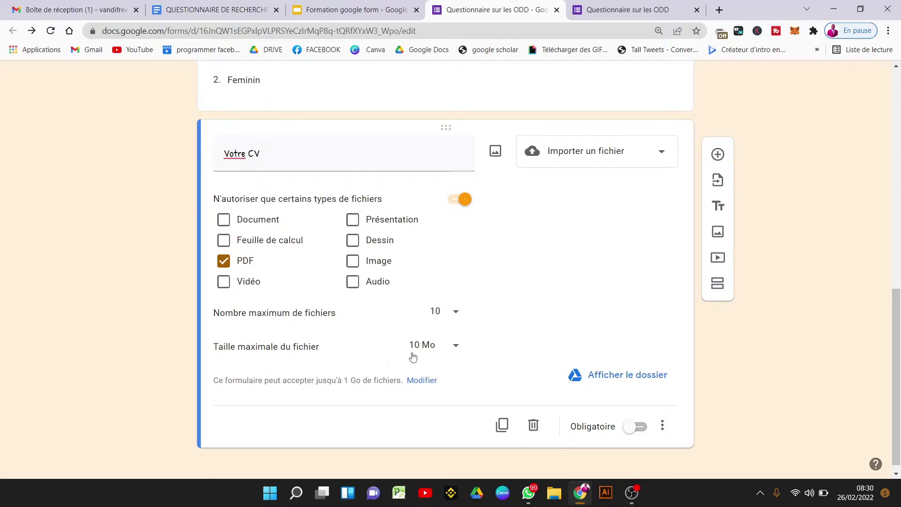
Step: Set the maximum file size for the Votre CV upload to 1 Mo
left_click(442, 317)
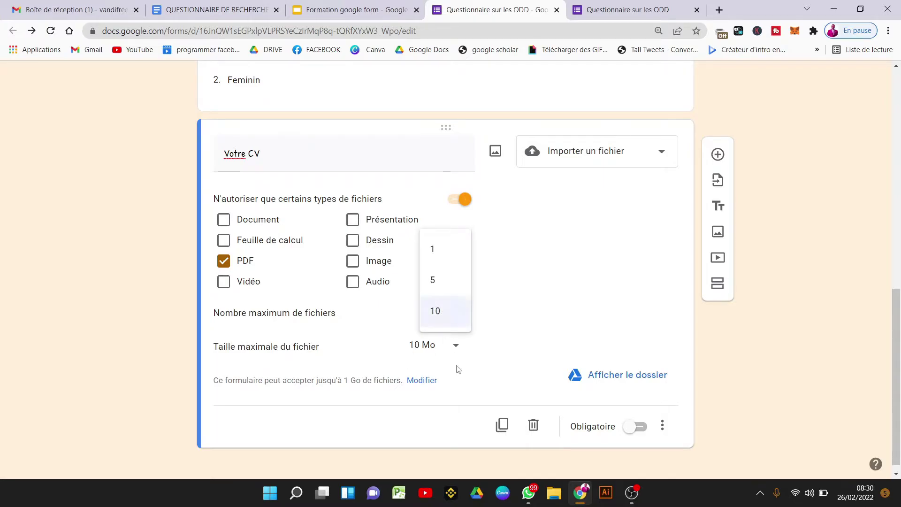
left_click(450, 346)
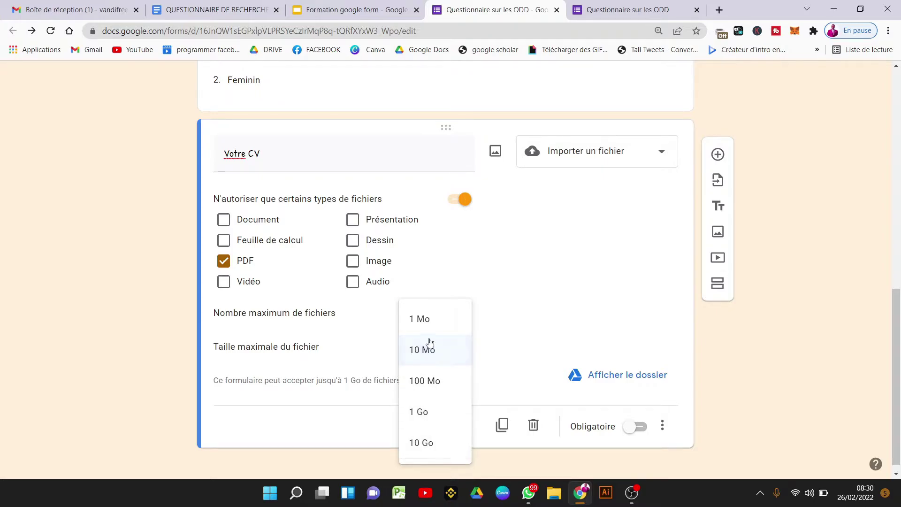
left_click(425, 315)
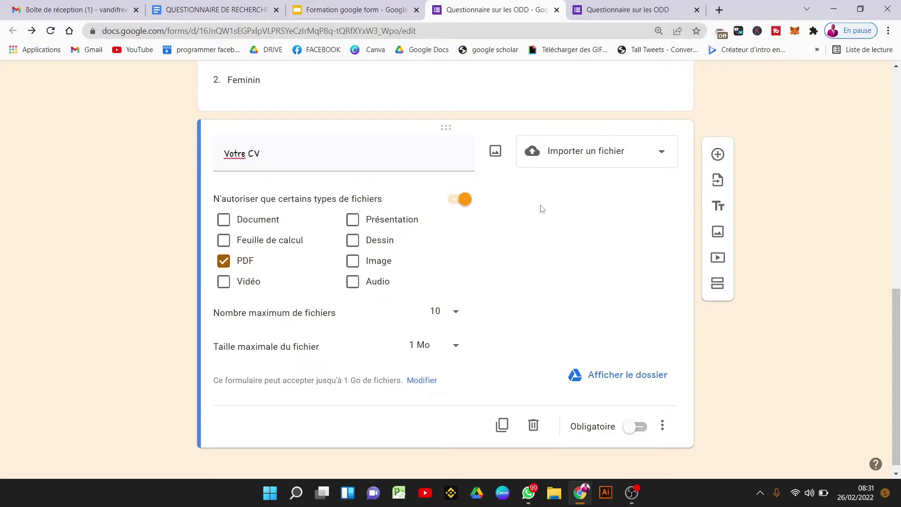
left_click(624, 150)
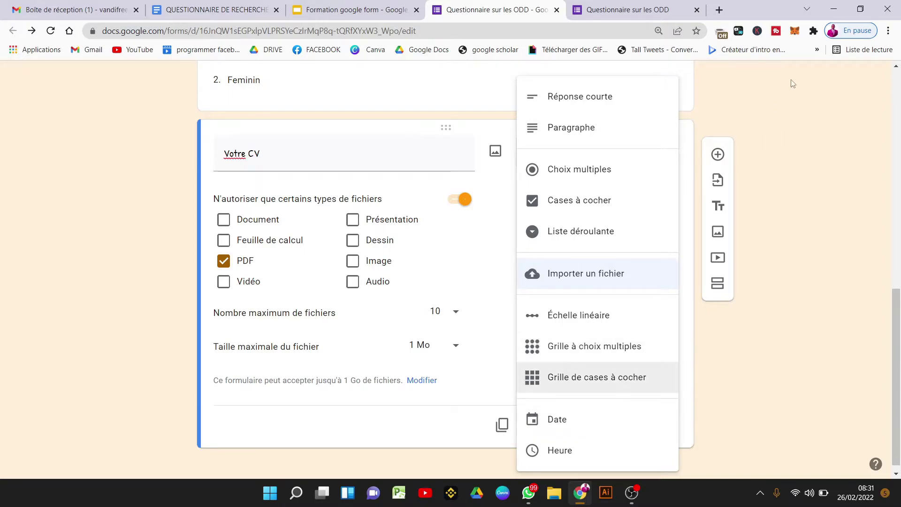
left_click(785, 150)
Step: Add a new question directly below the food question and title it "Date de naissance"
left_click_drag(897, 328, 897, 181)
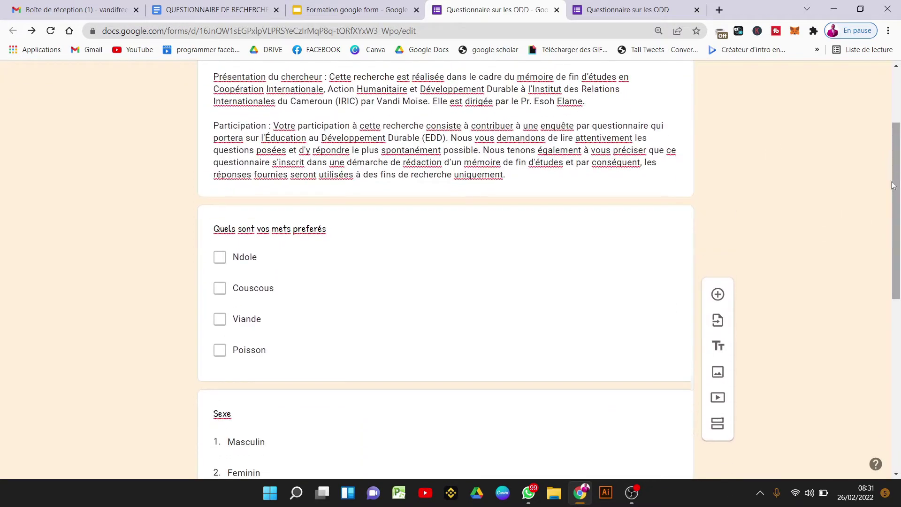
left_click(668, 237)
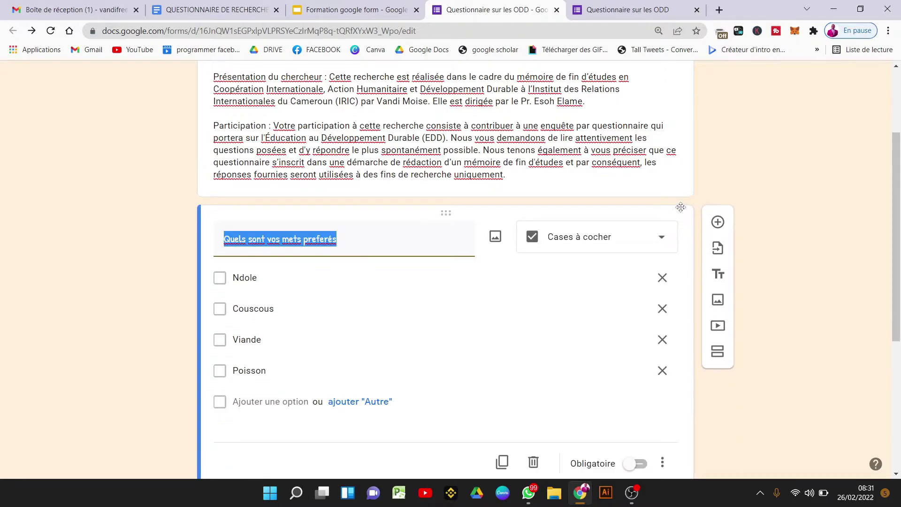
left_click(717, 220)
type("Date de naissance")
Step: Set the Date de naissance question's type to Date
scroll(496, 380, "down", 3)
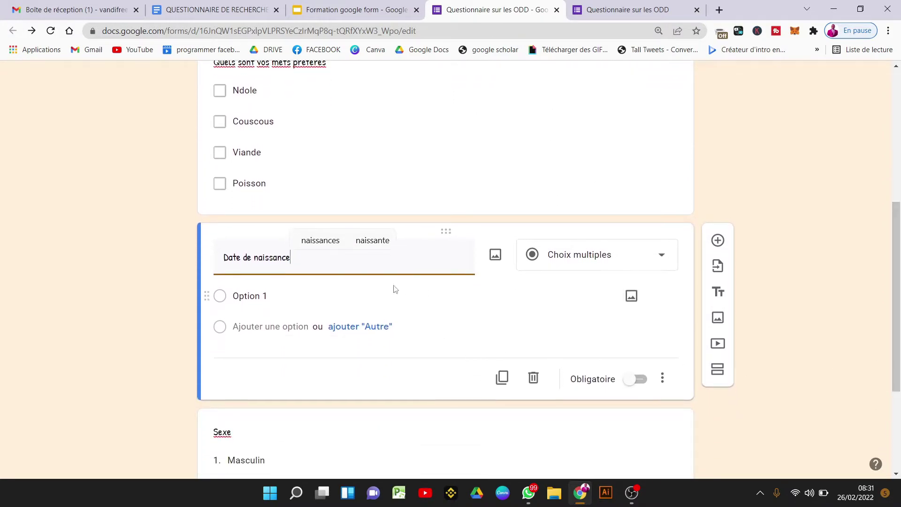
left_click(576, 258)
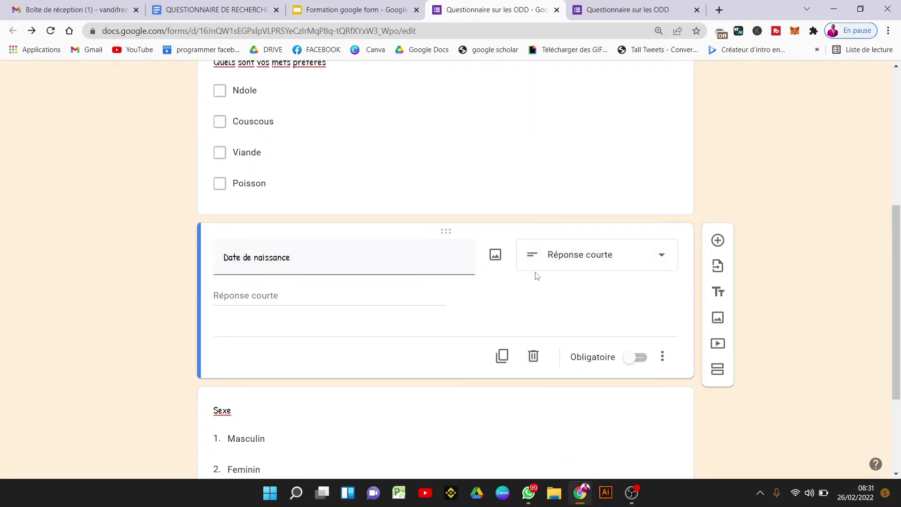
left_click(583, 268)
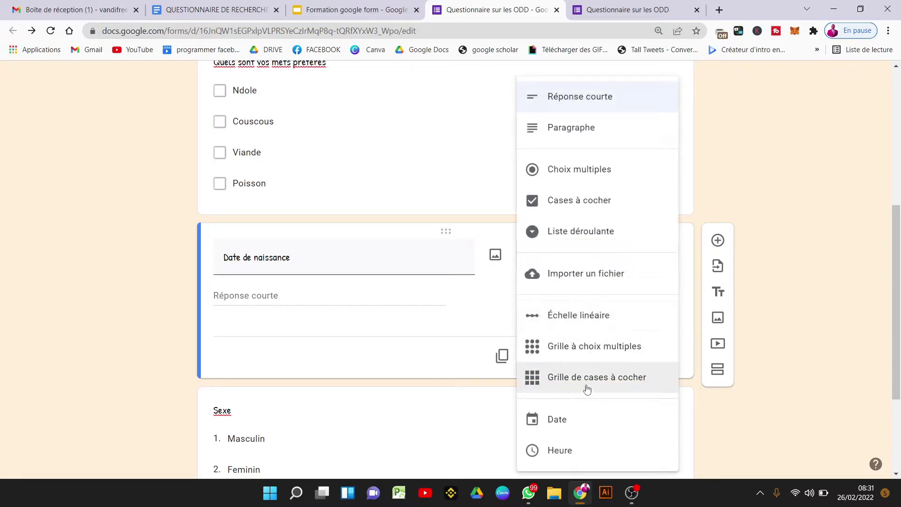
left_click(585, 425)
Step: Reload the form preview and test the Date de naissance picker by choosing a date with a different month and year
key("ctrl+Tab")
left_click(50, 31)
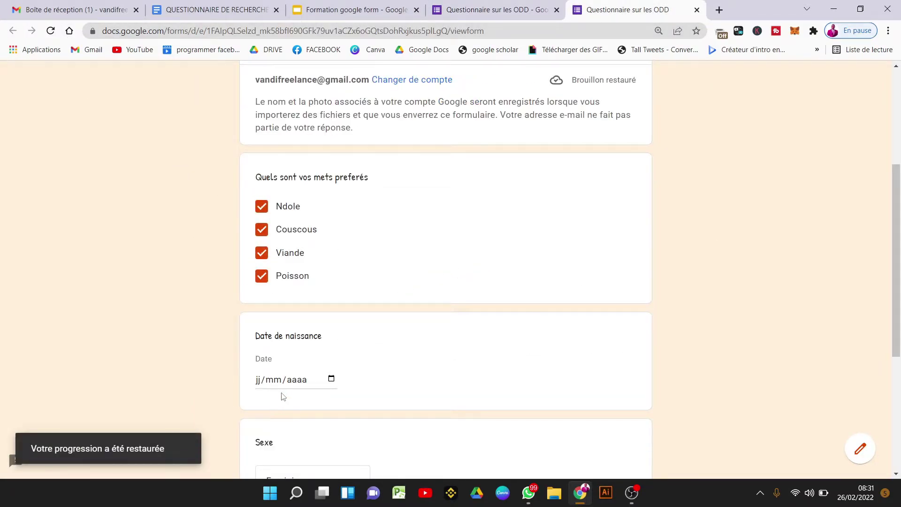
left_click(332, 380)
key("Up")
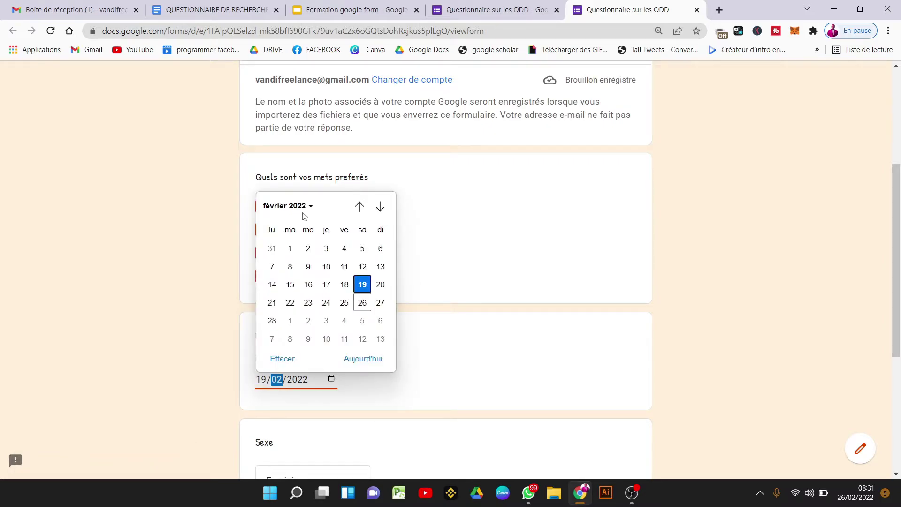
left_click(310, 206)
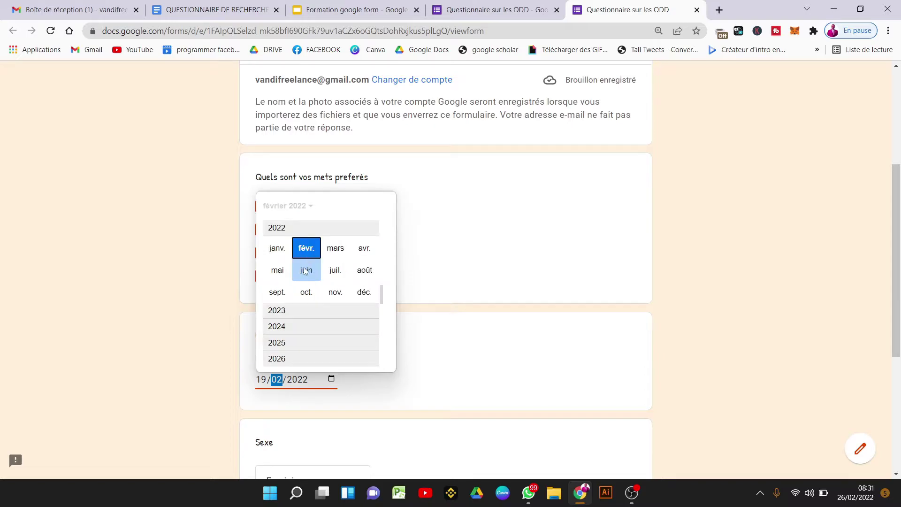
scroll(298, 339, "up", 5)
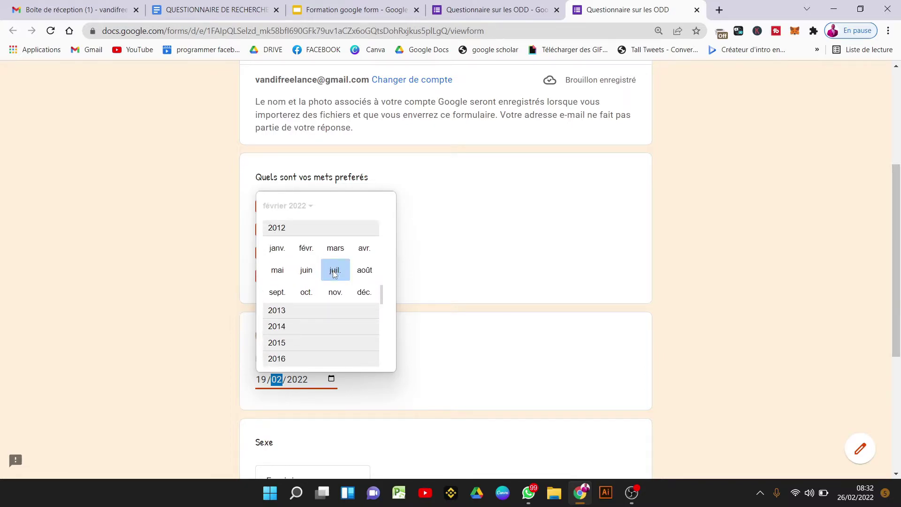
left_click(306, 270)
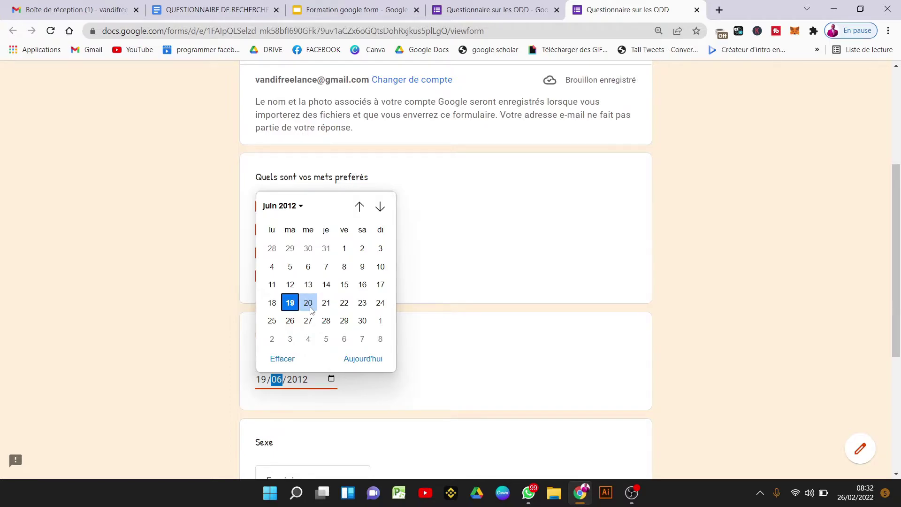
left_click(284, 207)
Step: Back in the form editor, reorder the Date de naissance question, first above the food question and finally below the Sexe question
key("ctrl+shift+Tab")
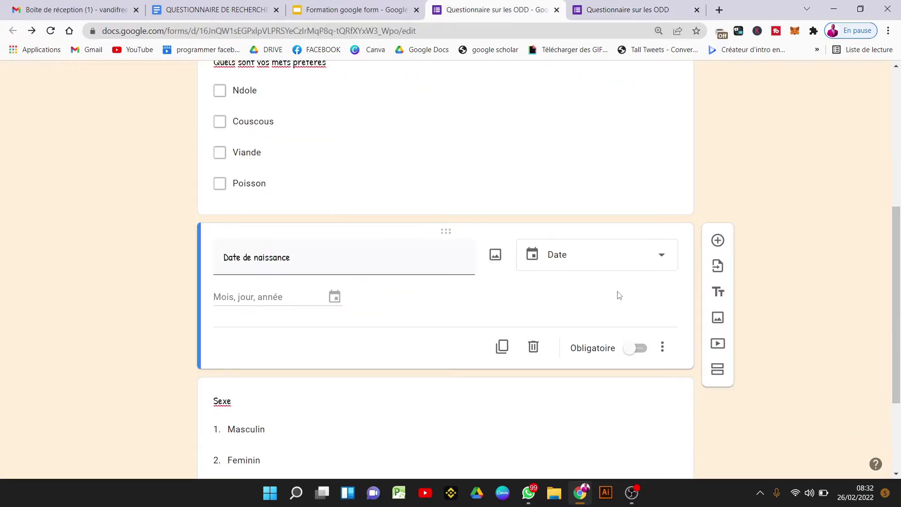
left_click(627, 261)
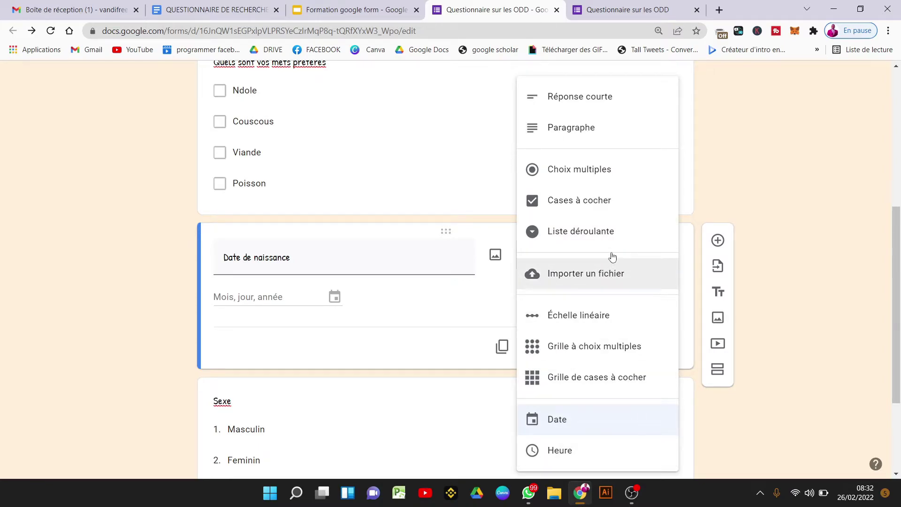
left_click(775, 142)
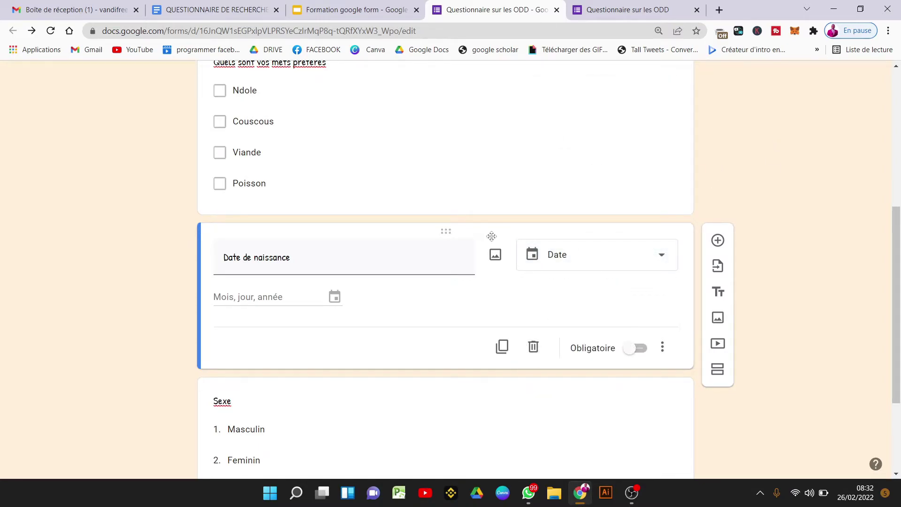
left_click_drag(484, 230, 475, 174)
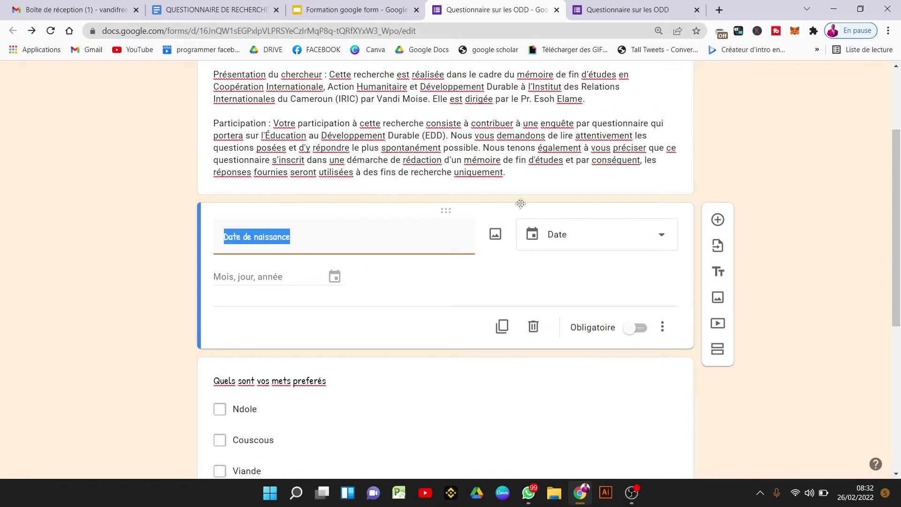
left_click_drag(493, 204, 493, 386)
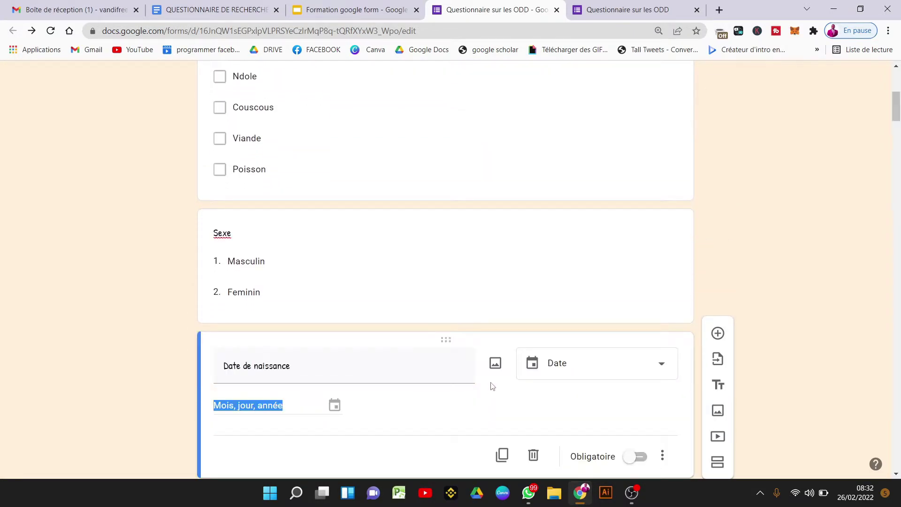
Step: Switch to the Formation google form presentation and highlight the agenda item "Ajouter une question"
scroll(344, 199, "up", 8)
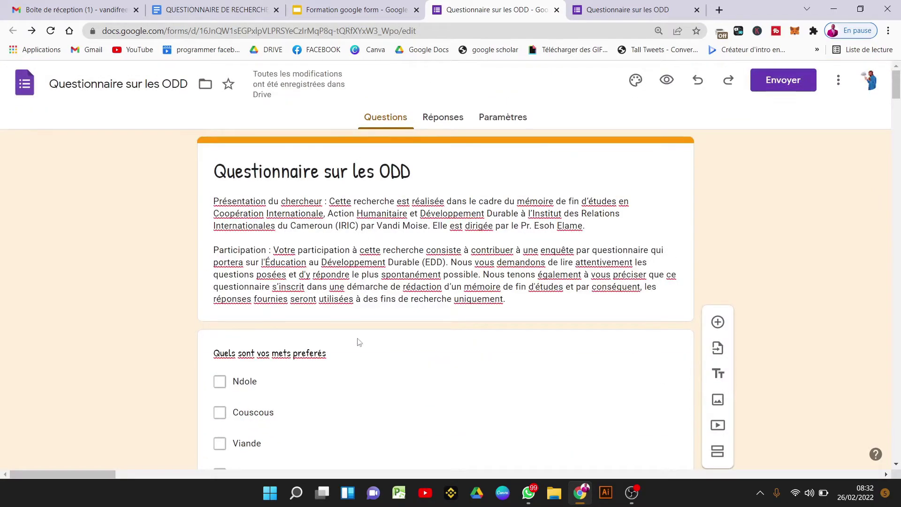
left_click(360, 4)
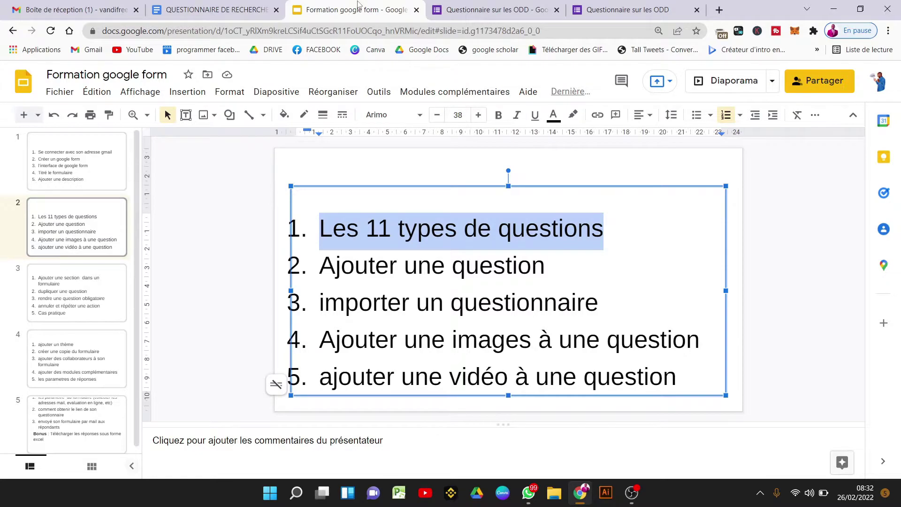
left_click(552, 281)
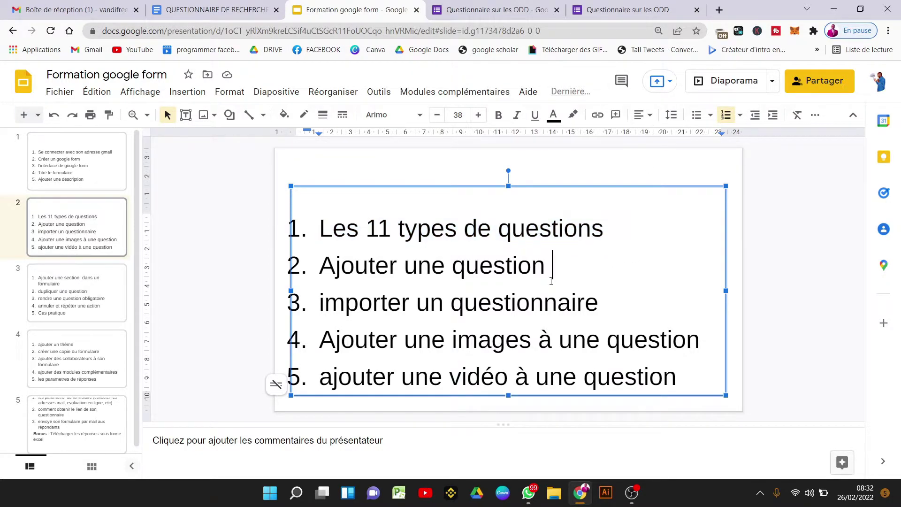
left_click_drag(551, 272, 319, 267)
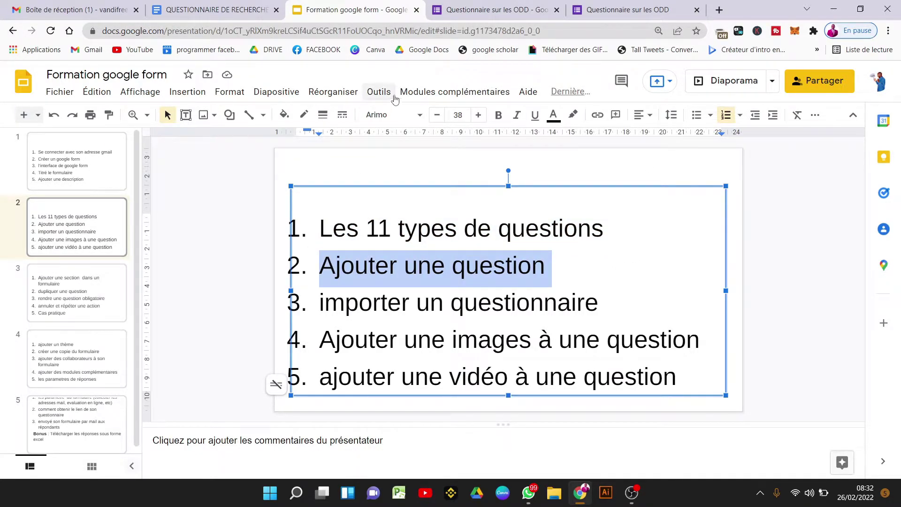
Step: Back in the form editor, add a new question below the food question and title it "Ville"
left_click(461, 5)
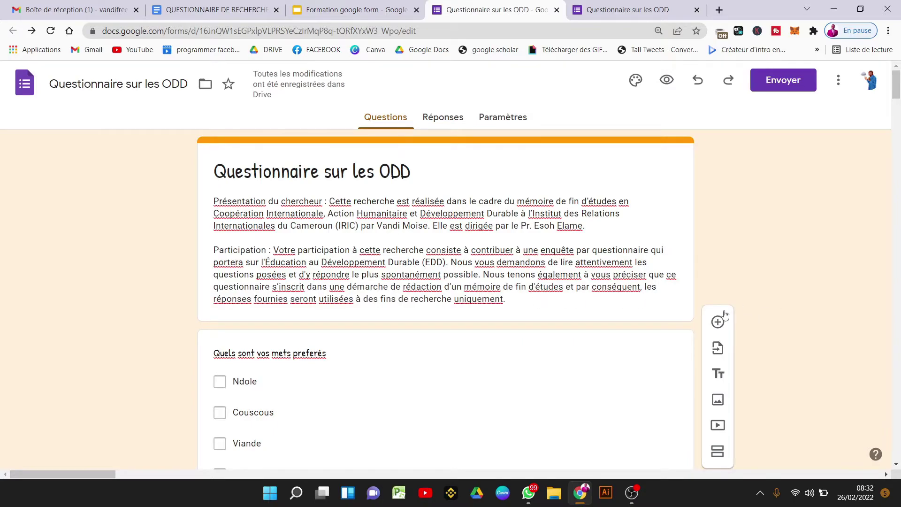
left_click(718, 322)
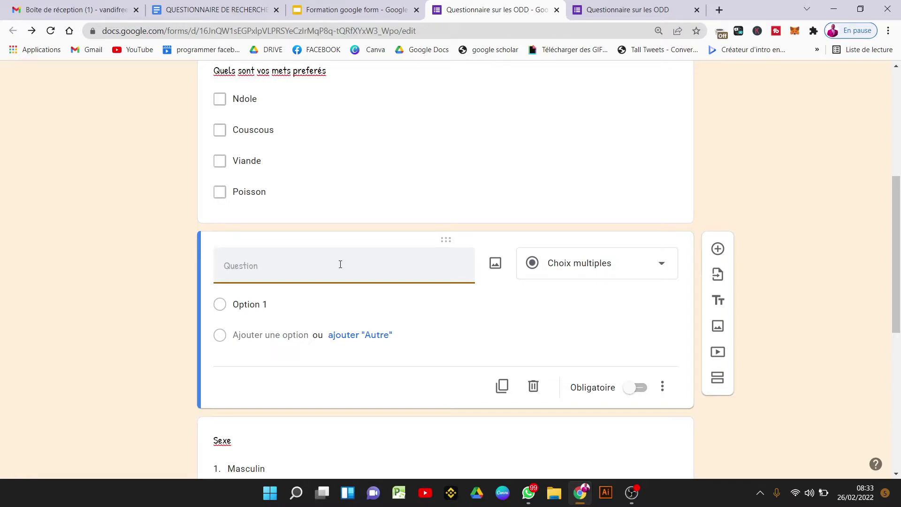
type("comment al")
key("BackSpace")
key("BackSpace")
key("BackSpace")
key("BackSpace")
key("BackSpace")
key("BackSpace")
key("BackSpace")
type("Da")
key("BackSpace")
key("BackSpace")
type("Ville")
Step: Give the Ville question the options Yaoundé, Douala and Maroua, and set its type to Liste déroulante
left_click(388, 299)
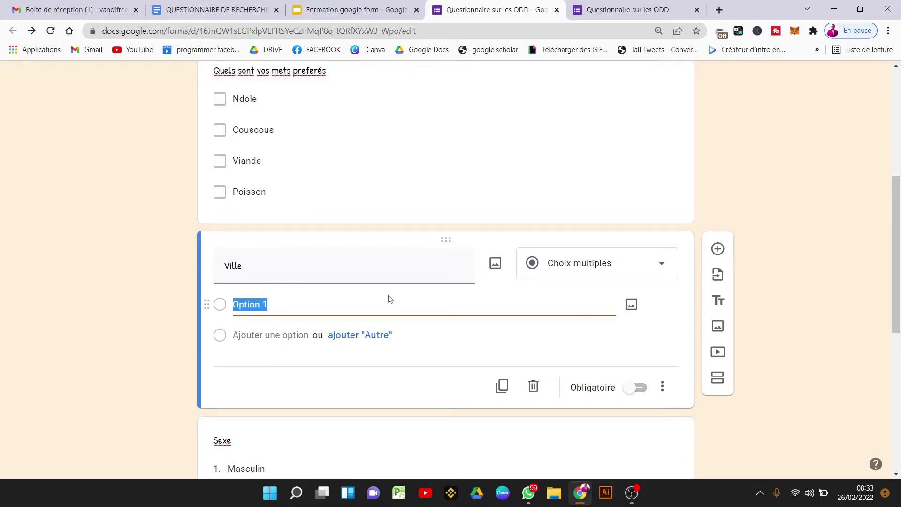
type("Yaoundé")
key("Return")
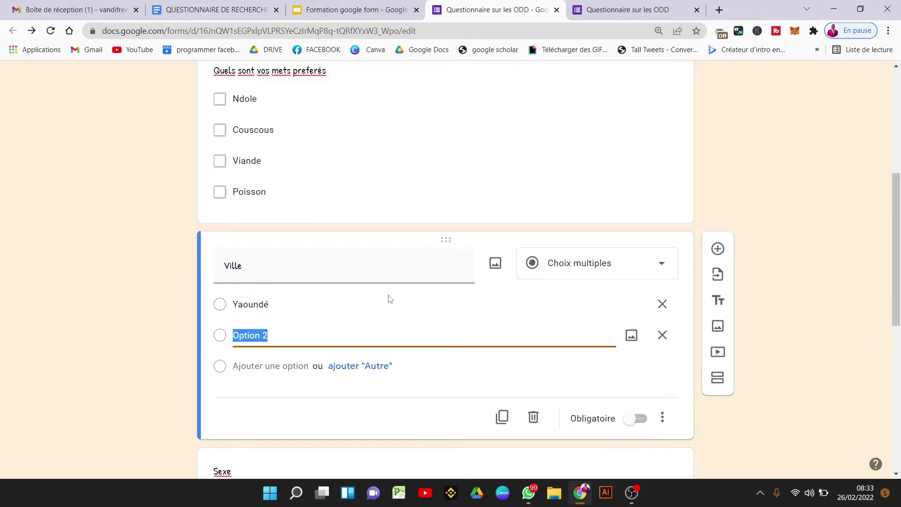
type("Douala")
key("Return")
type("Maroua")
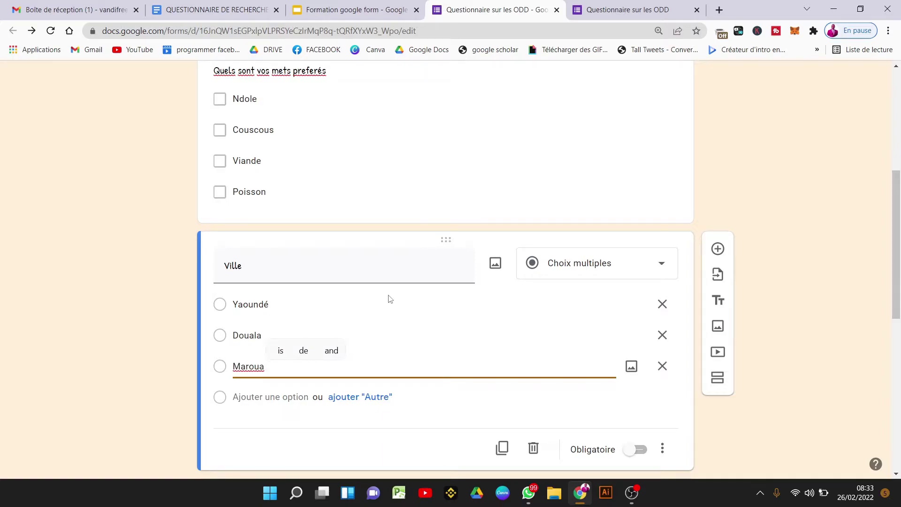
left_click(553, 263)
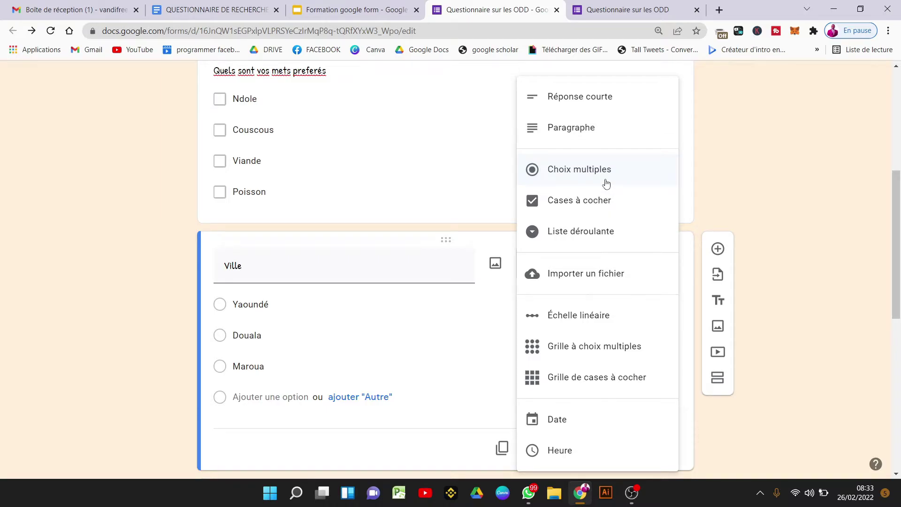
left_click(602, 234)
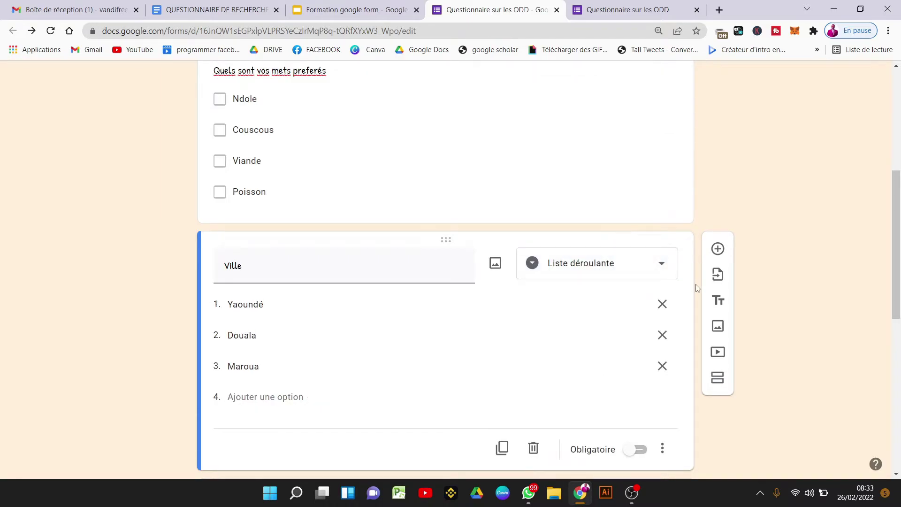
Step: Switch to the Formation google form presentation and highlight the agenda item "importer un questionnaire"
scroll(696, 280, "down", 9)
key("ctrl+Page_Up")
left_click(448, 314)
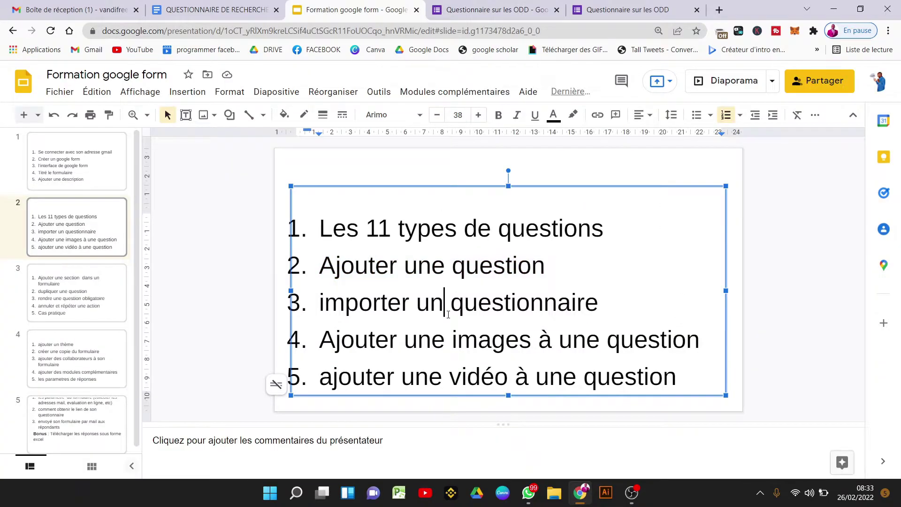
left_click_drag(630, 307, 320, 306)
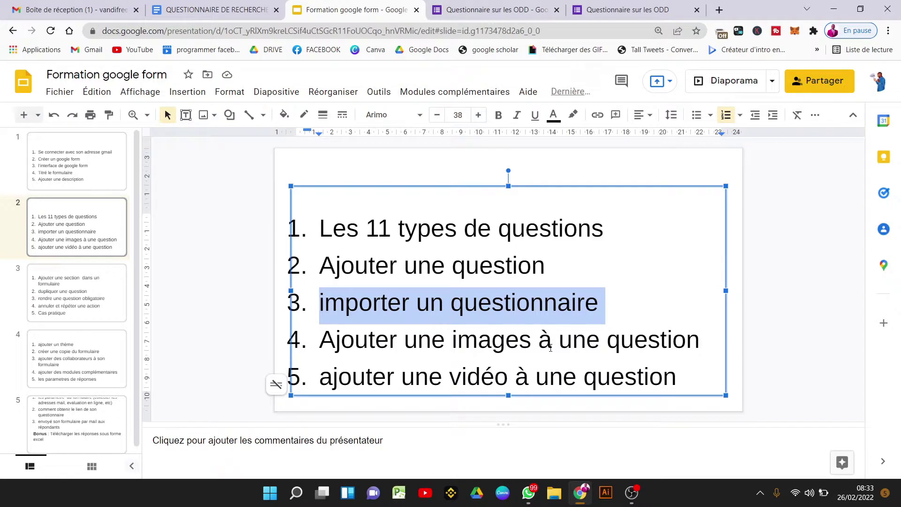
Step: Back in the form editor, start importing questions and choose the Vos coordonnées form as the source
left_click(488, 9)
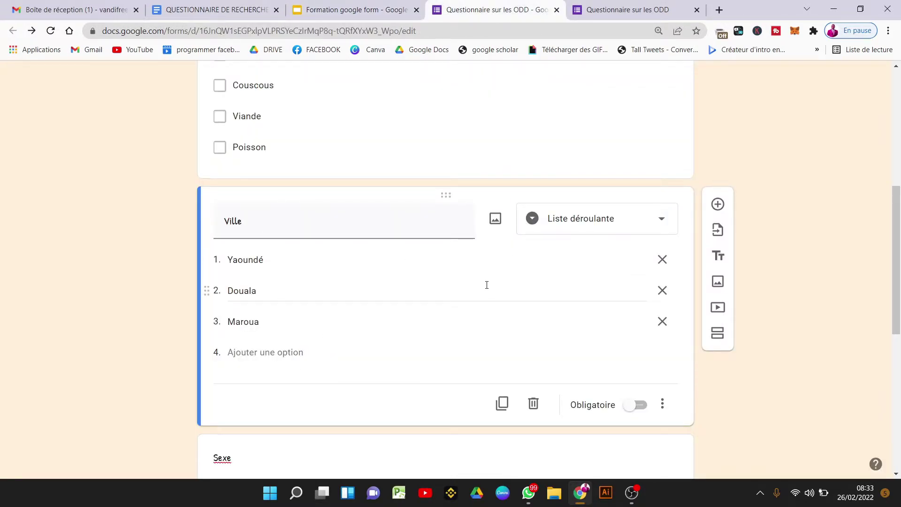
scroll(490, 290, "up", 7)
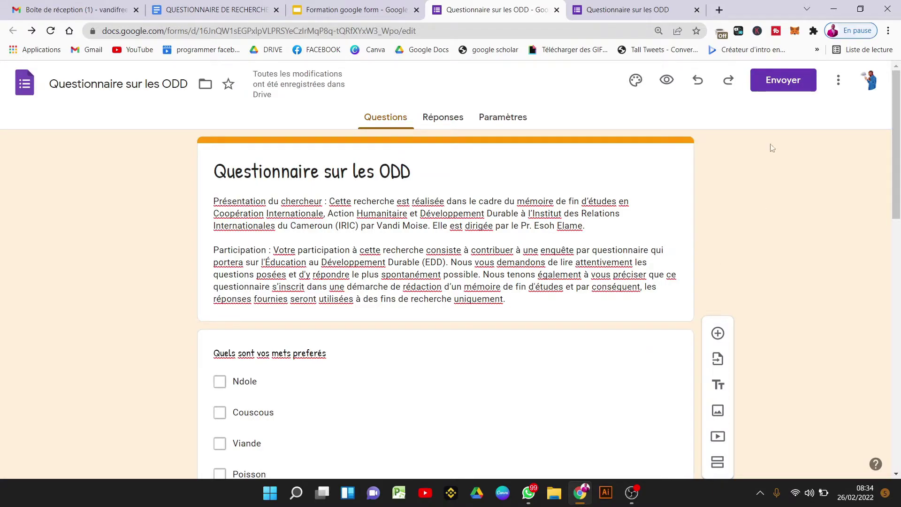
left_click(839, 84)
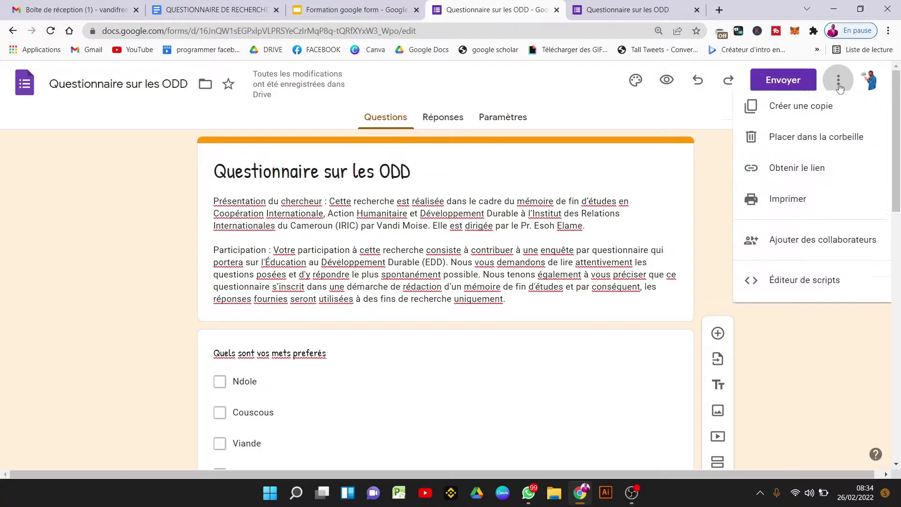
left_click(785, 413)
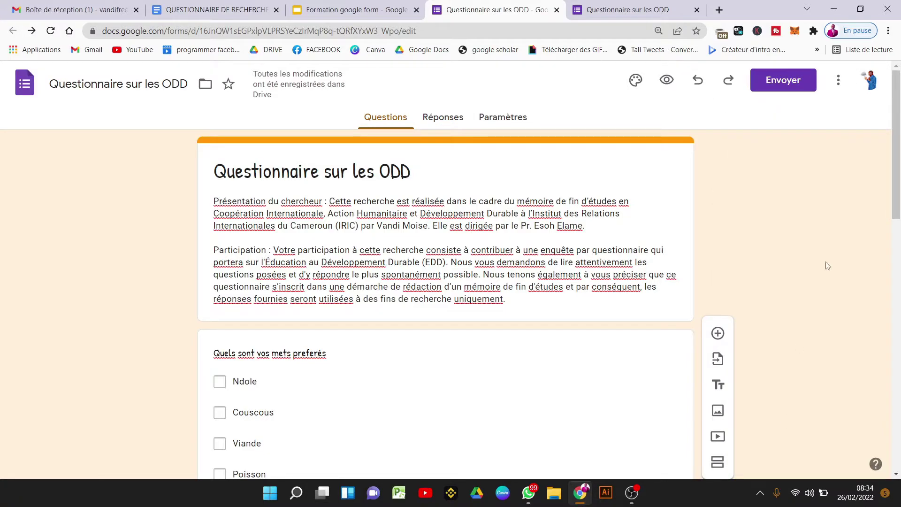
left_click_drag(898, 178, 899, 218)
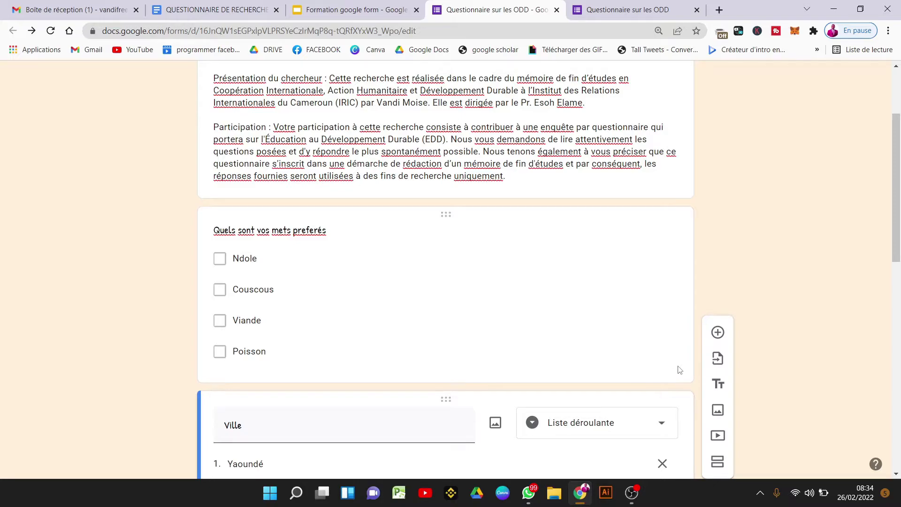
left_click(722, 365)
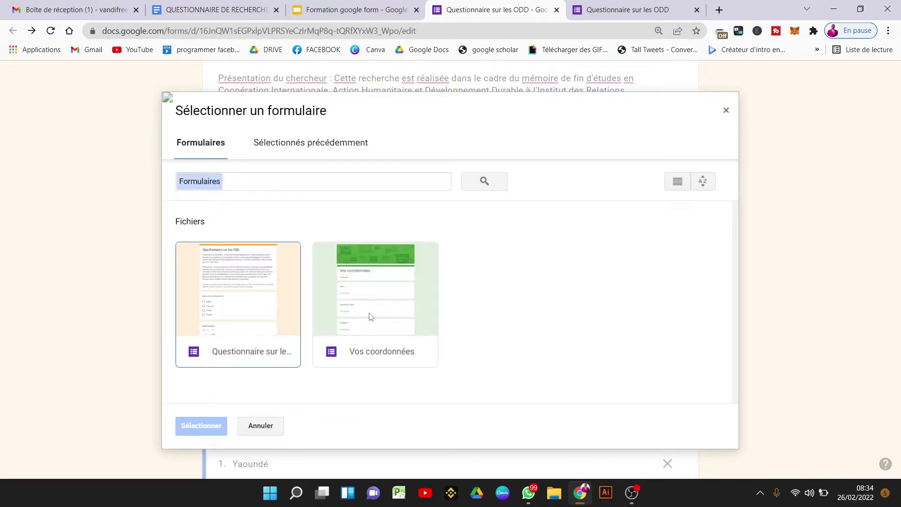
left_click(376, 271)
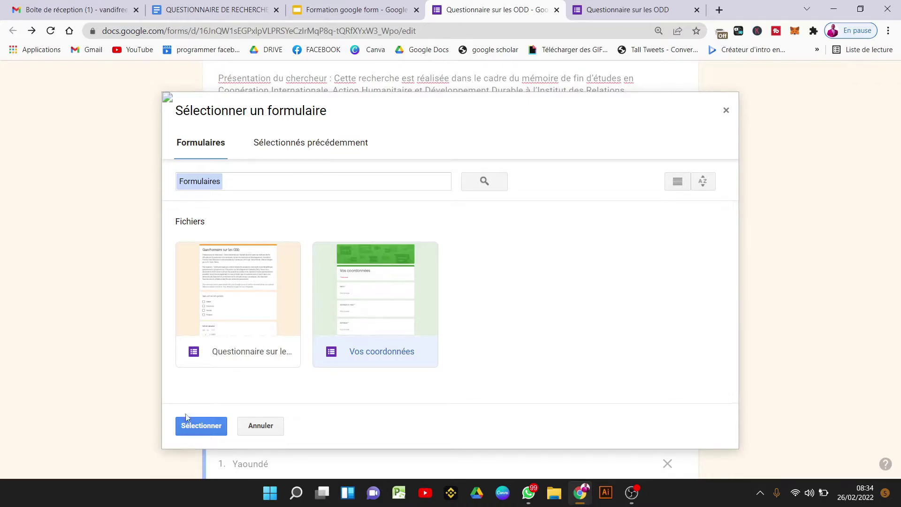
left_click(193, 426)
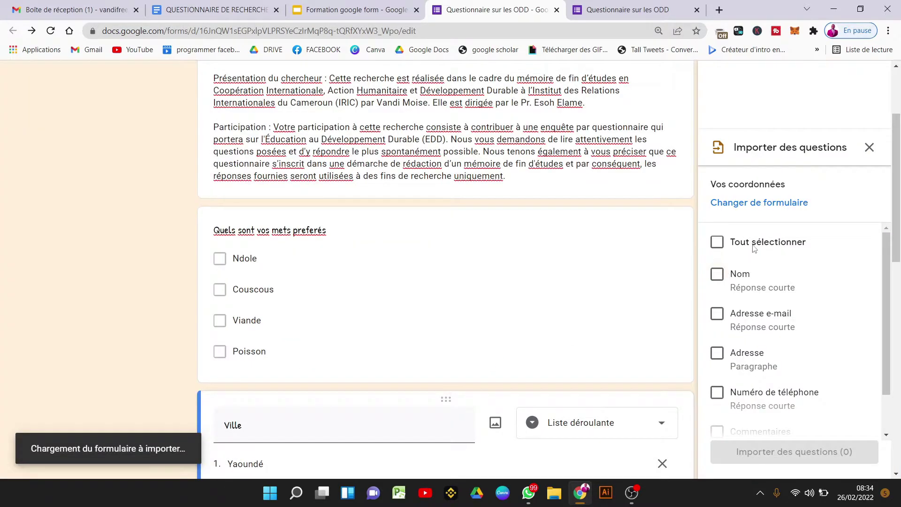
Step: Try selecting individual questions of the Vos coordonnées form, and finally select all of them and import them
left_click(716, 243)
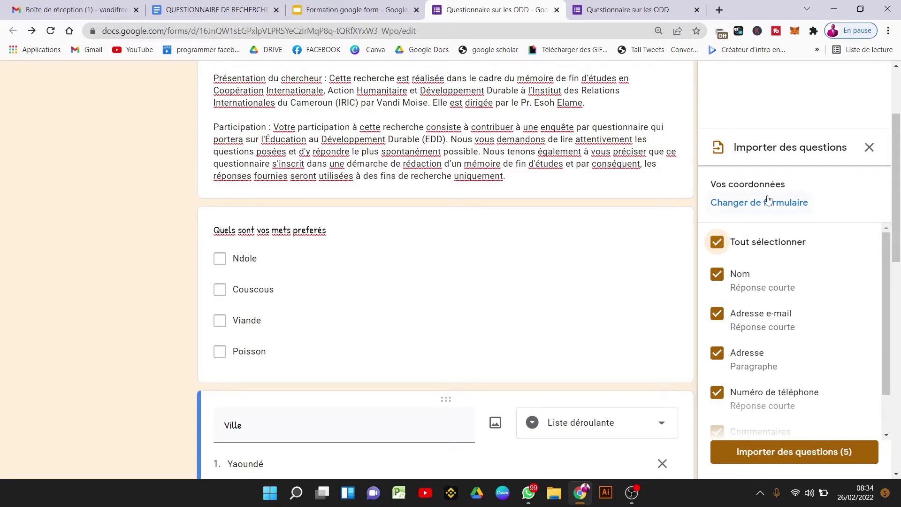
left_click(717, 241)
left_click(716, 274)
left_click(718, 313)
left_click(717, 353)
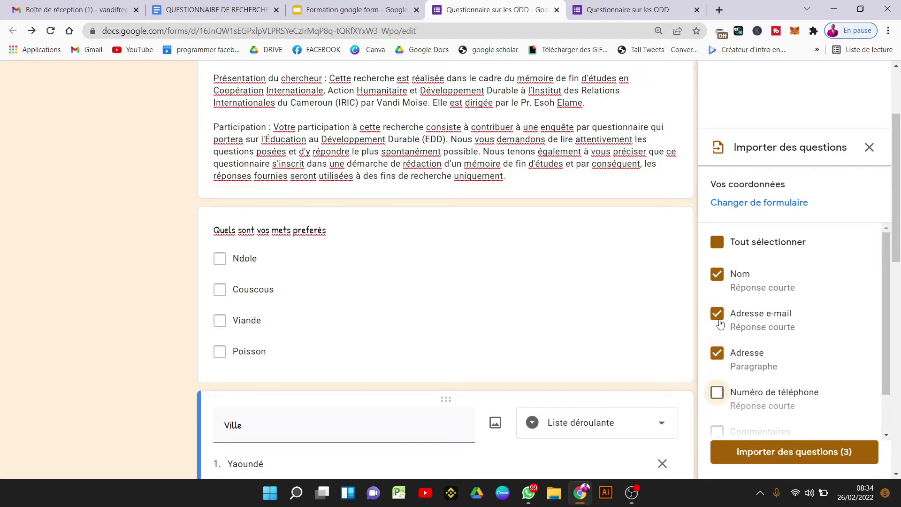
left_click(717, 243)
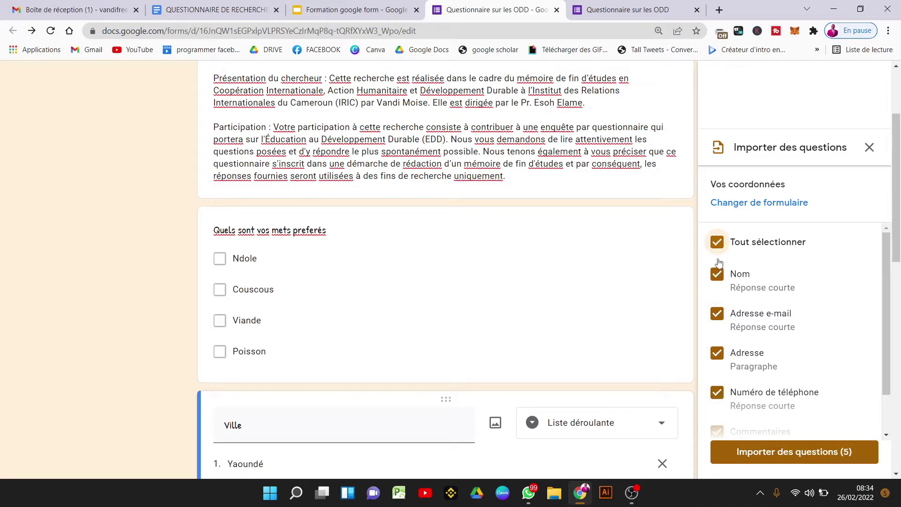
left_click(718, 242)
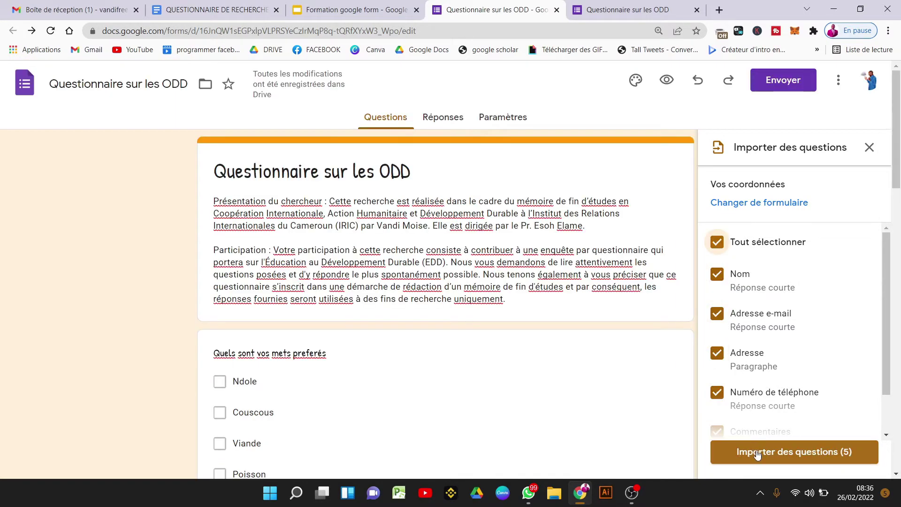
left_click(752, 452)
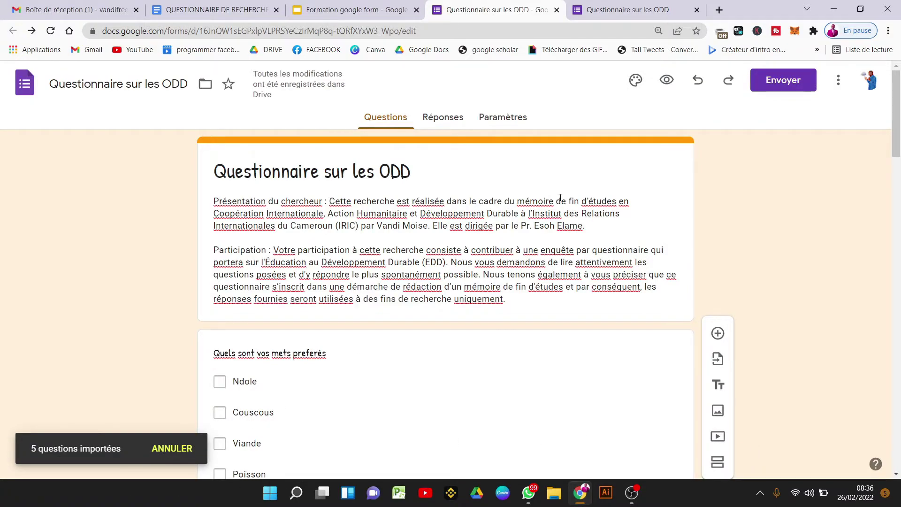
Step: Reload the form editor and review the imported contact questions farther down the form
scroll(562, 208, "down", 15)
scroll(558, 208, "up", 15)
left_click(50, 31)
left_click_drag(900, 135, 900, 345)
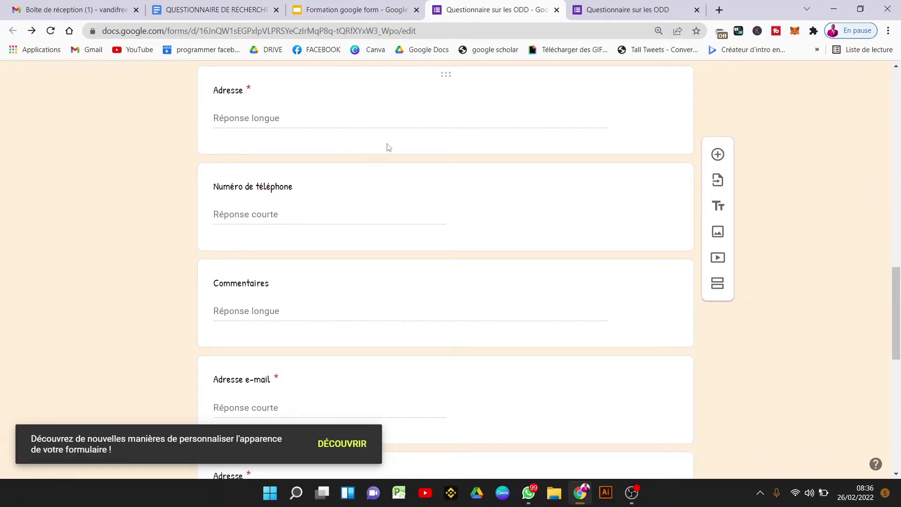
Step: In the Formation google form presentation, point out the agenda items on adding images and a video to a question
left_click(361, 6)
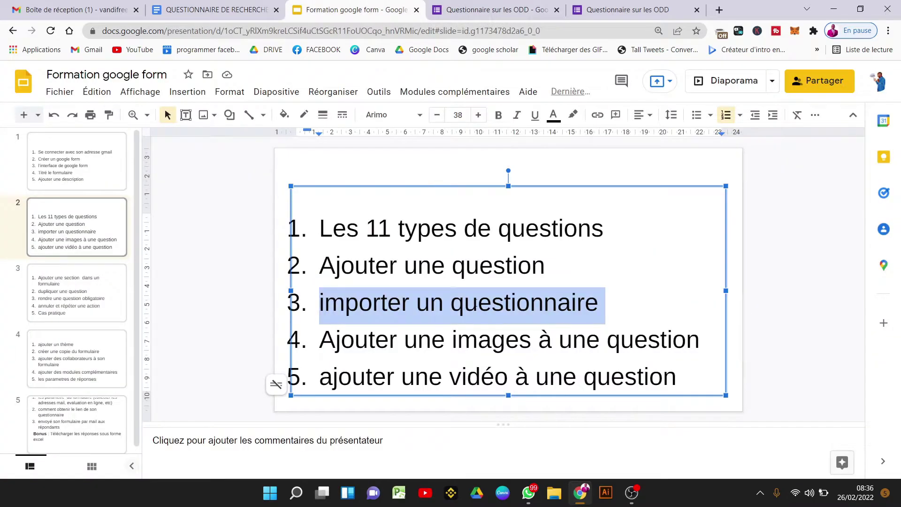
triple_click(714, 348)
left_click_drag(714, 348, 627, 372)
double_click(628, 376)
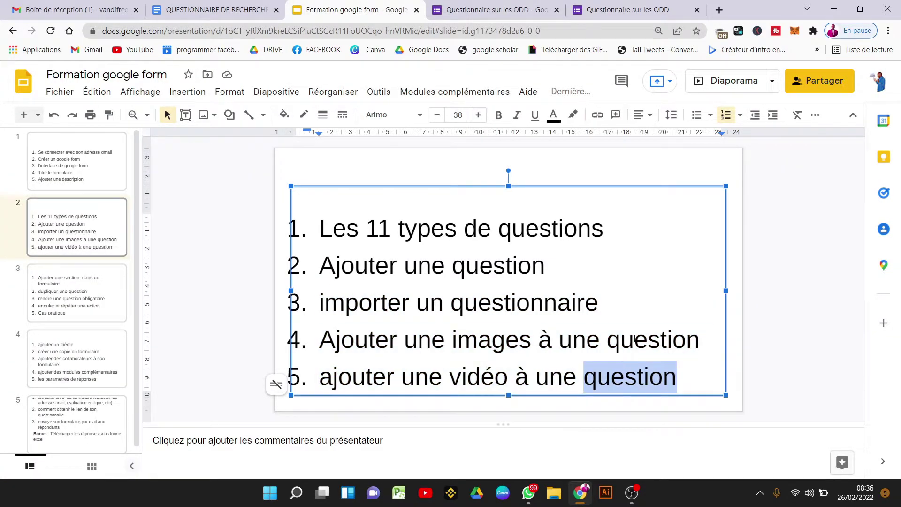
Step: Return to the form editor and select the Ndole option of the food question for editing
key("ctrl+Tab")
scroll(488, 351, "up", 10)
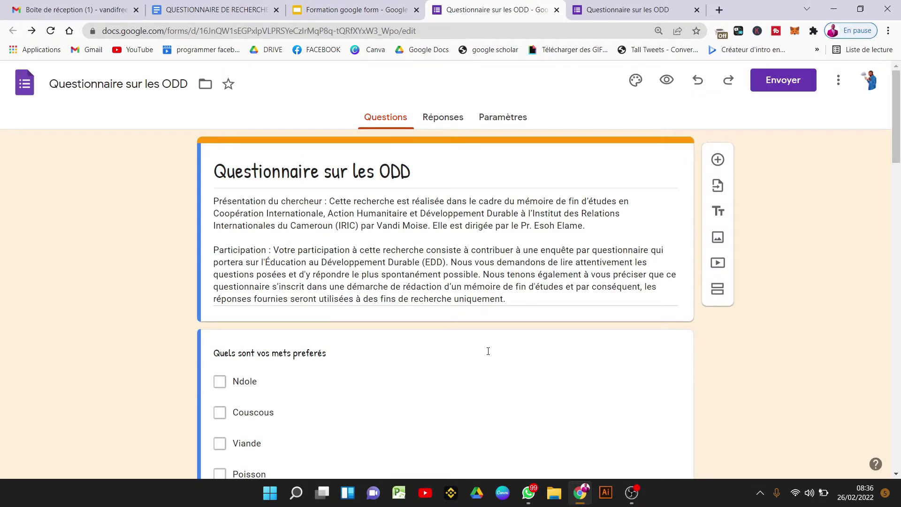
scroll(488, 351, "down", 4)
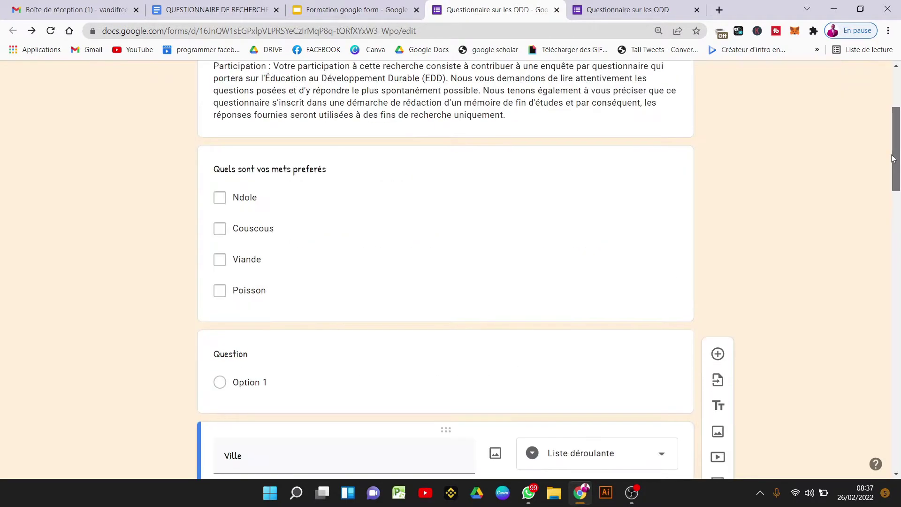
left_click(382, 219)
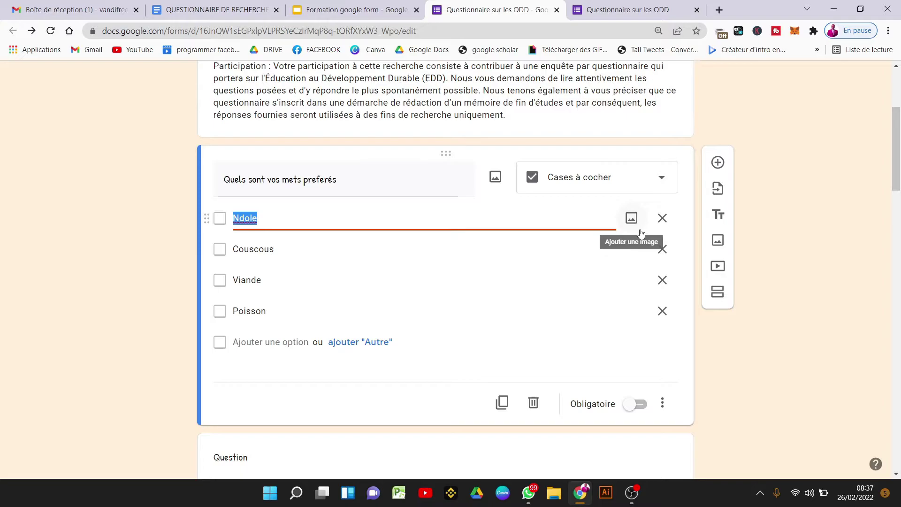
Step: Open a new browser tab, place it beside the form editor's tab and search Google for "ndole"
left_click(604, 10)
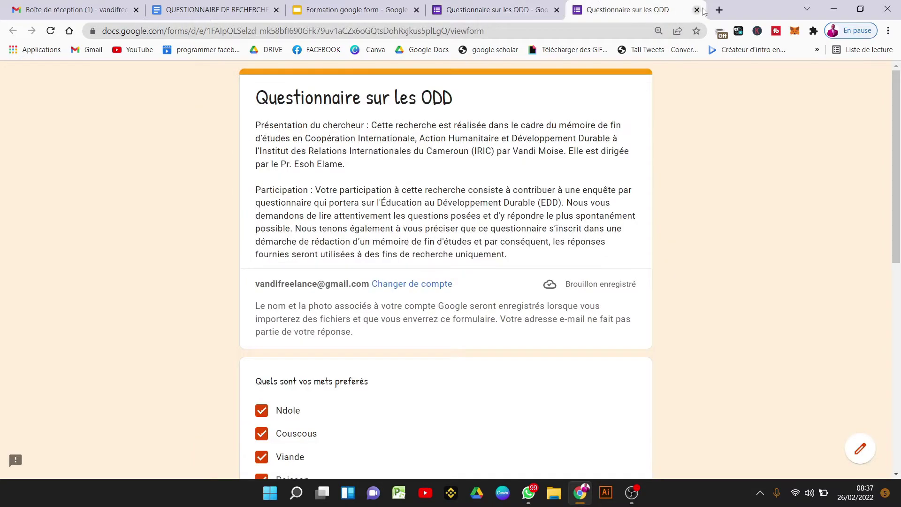
left_click(721, 10)
left_click_drag(721, 9, 610, 10)
left_click(580, 31)
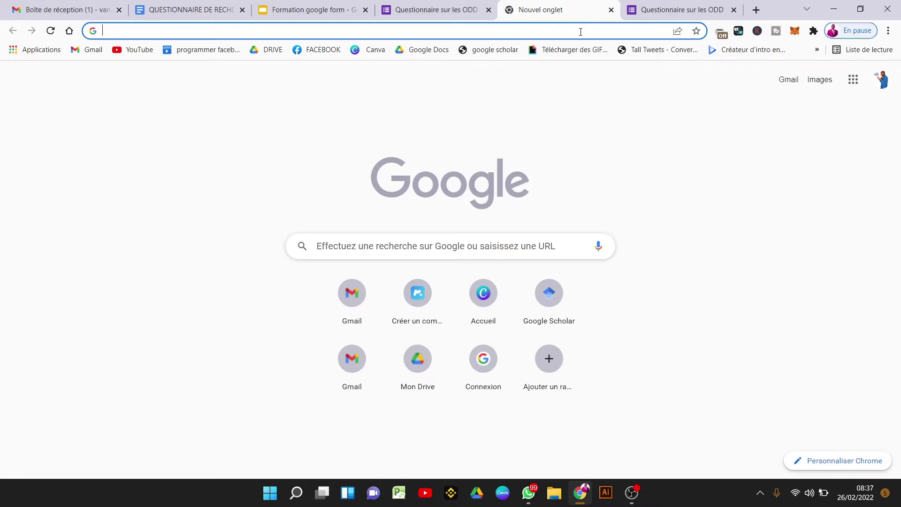
type("ndole")
key("Return")
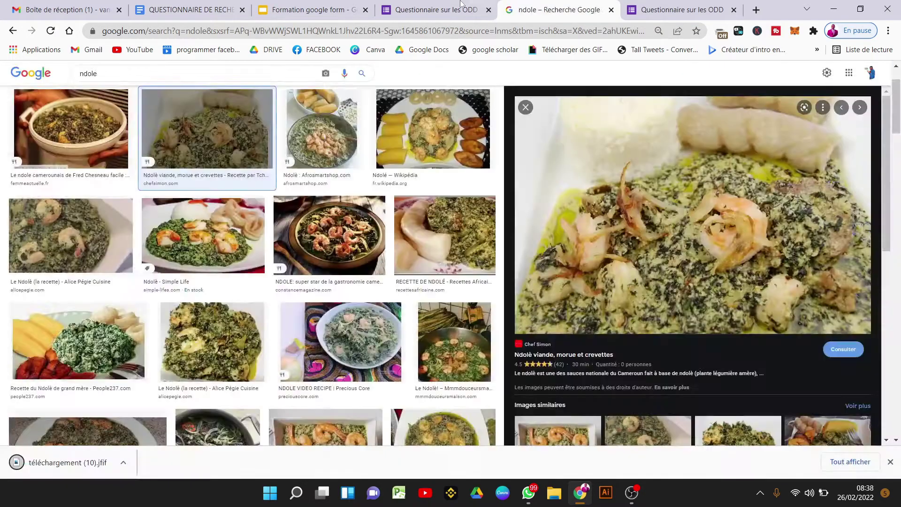
Step: Return to the form editor and add the downloaded téléchargement (10) picture to the Ndole option
left_click(459, 10)
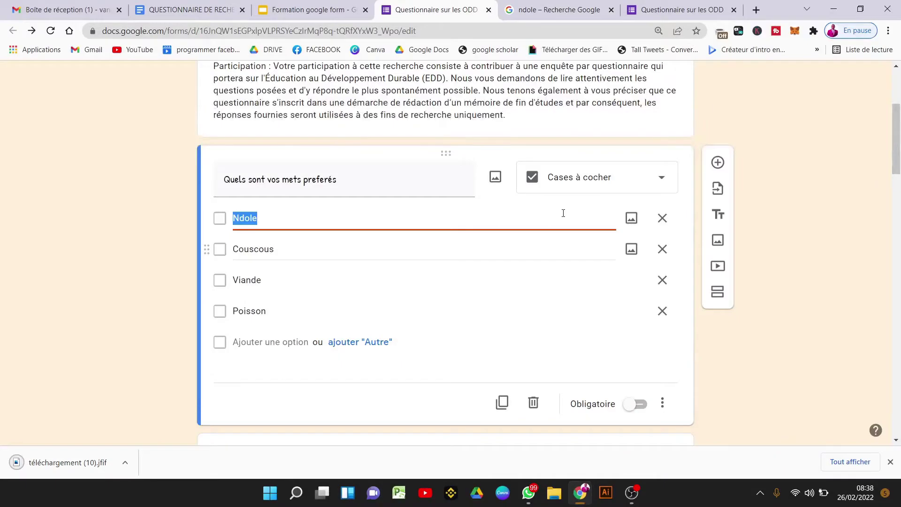
left_click(630, 215)
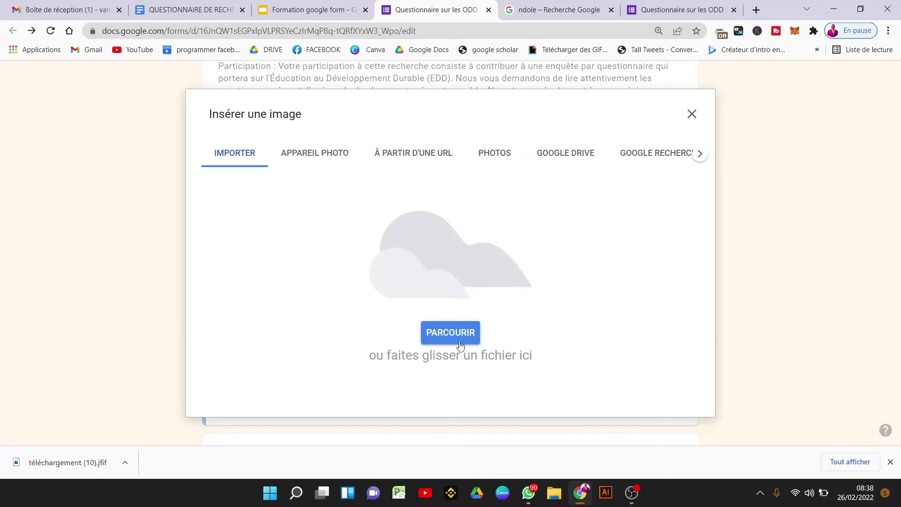
left_click(451, 330)
left_click(137, 191)
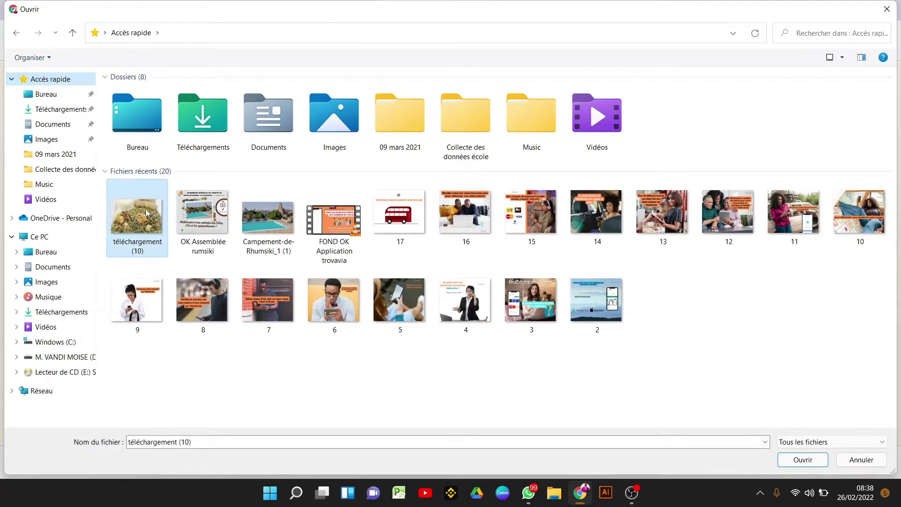
left_click(802, 460)
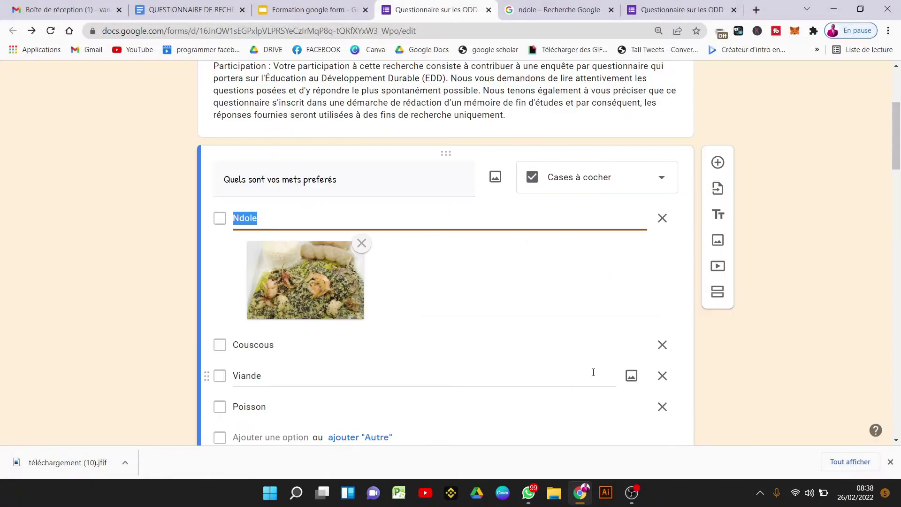
Step: Start adding an image to the Viande option and search Google Images for "viande"
left_click(631, 376)
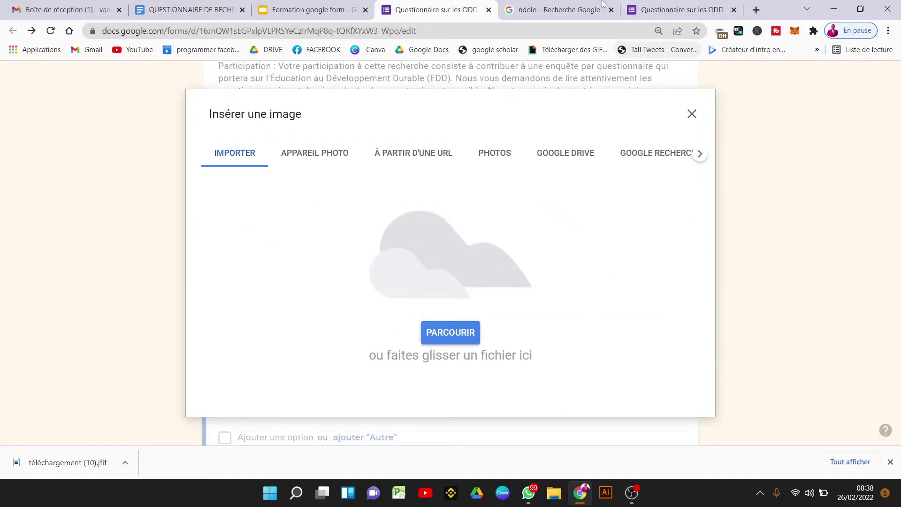
left_click(559, 10)
left_click(541, 36)
type("viande")
key("Return")
left_click(126, 110)
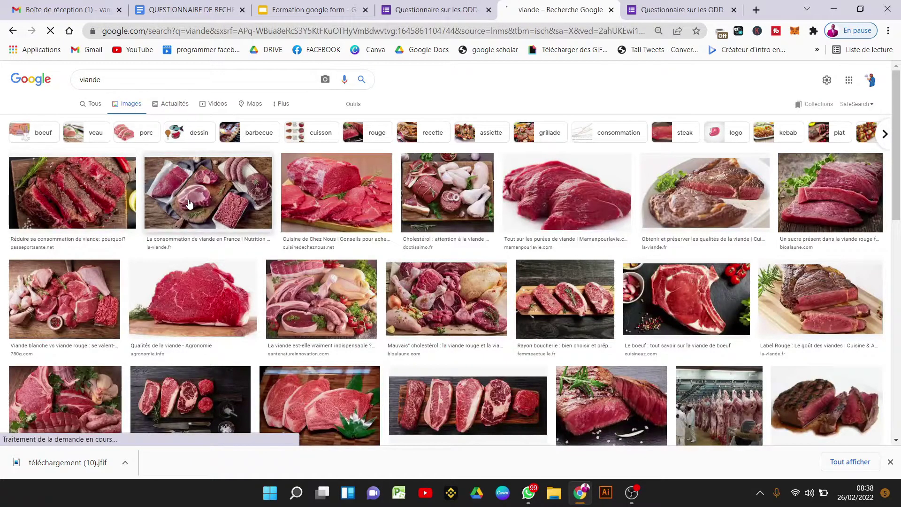
Step: Download the la-viande.fr picture of assorted raw meats and insert téléchargement (11) as the Viande option's image
left_click(184, 207)
right_click(718, 185)
left_click(602, 312)
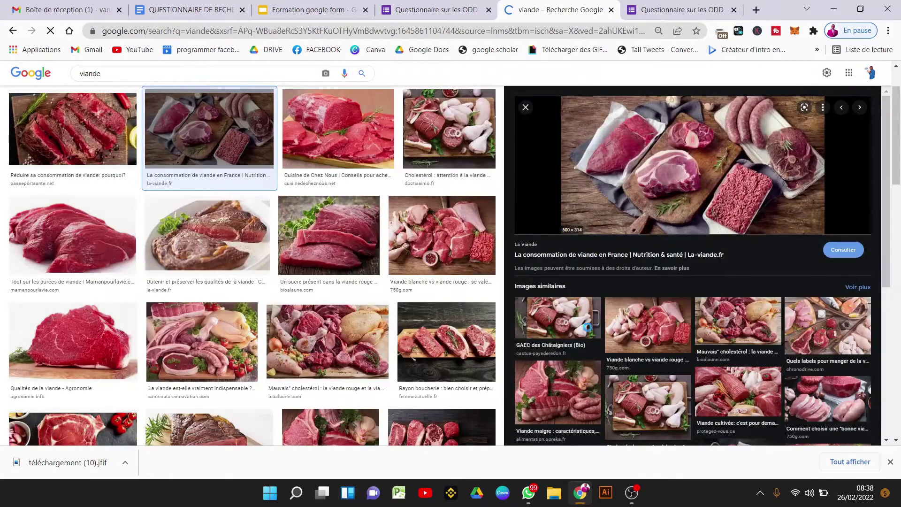
left_click(801, 460)
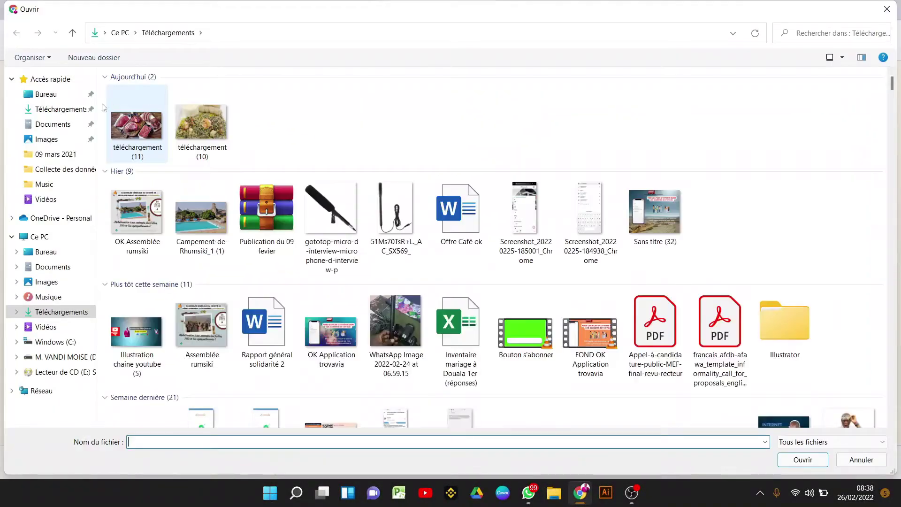
left_click(51, 79)
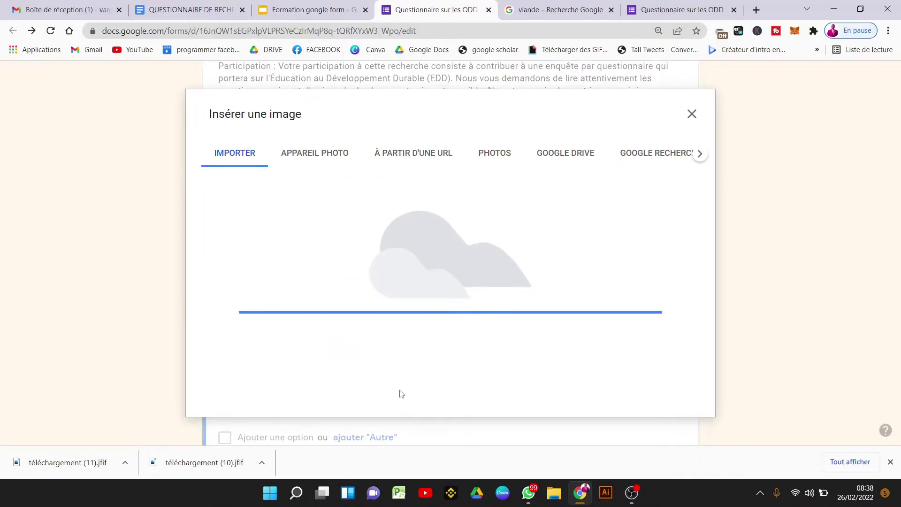
left_click(891, 462)
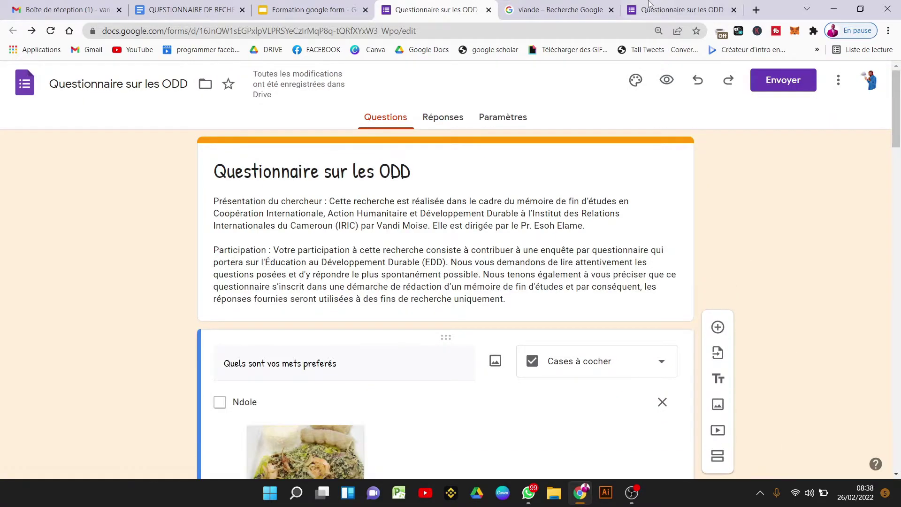
Step: Place the respondent form's tab beside the editor, reload it and review the pictures in the food question
left_click(649, 5)
left_click_drag(650, 5, 527, 10)
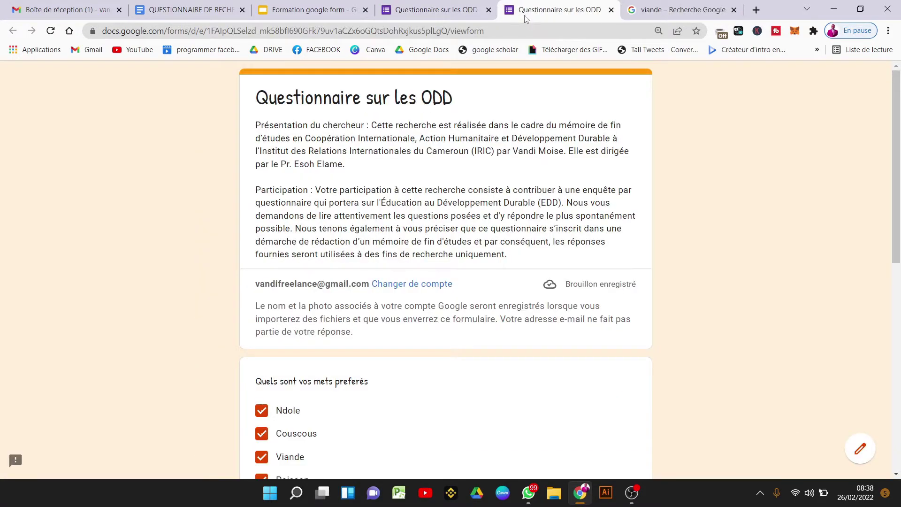
left_click(50, 31)
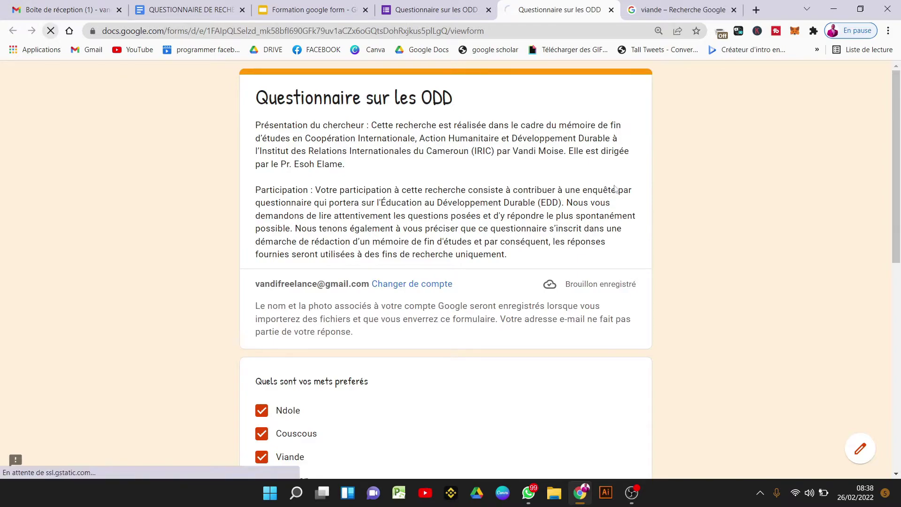
scroll(899, 126, "down", 1)
left_click_drag(900, 126, 900, 178)
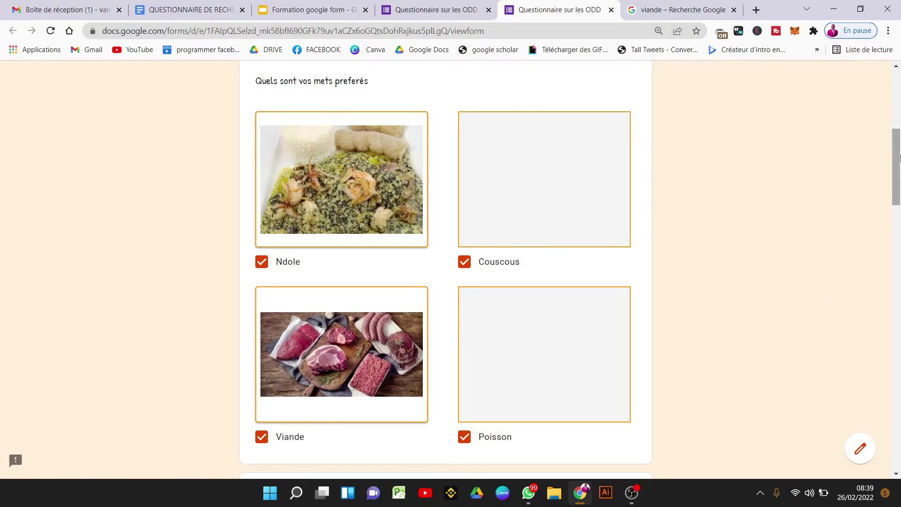
left_click_drag(900, 157, 900, 156)
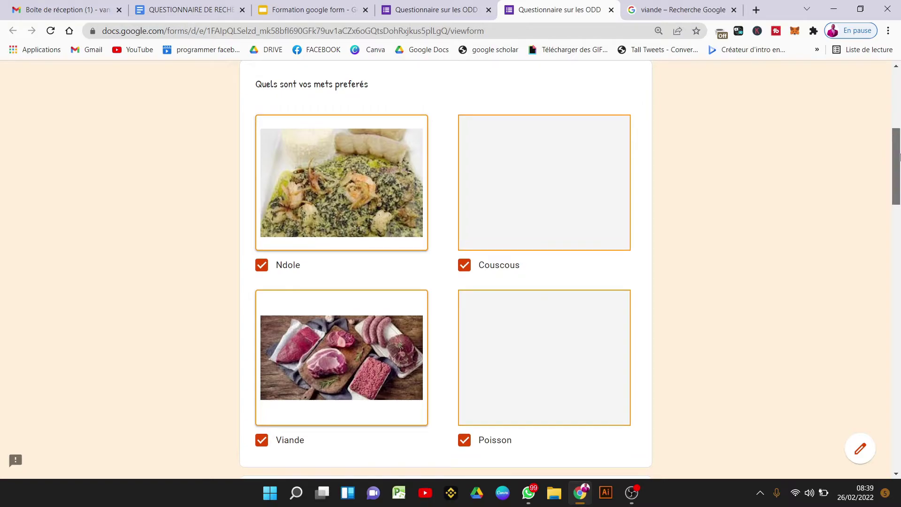
Step: In the Formation google form presentation, highlight the agenda item on adding a video to a question
left_click(307, 10)
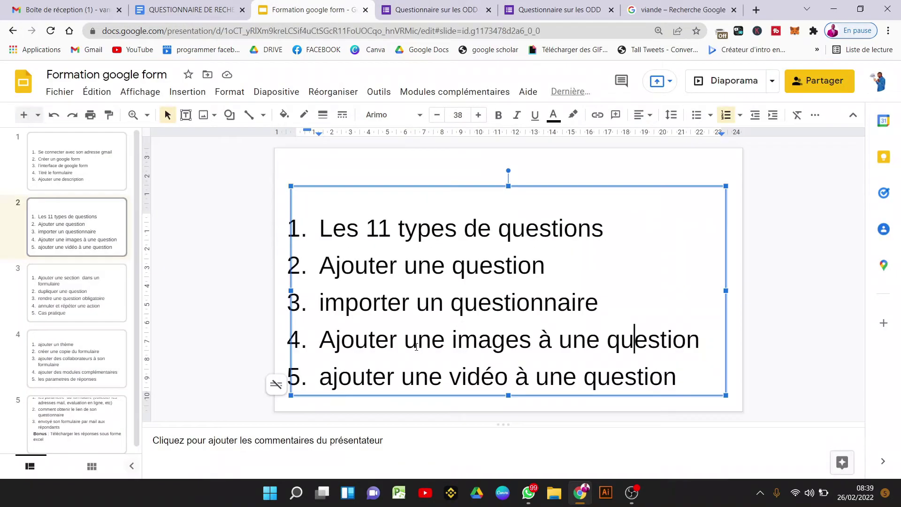
left_click(695, 382)
left_click_drag(694, 381, 374, 374)
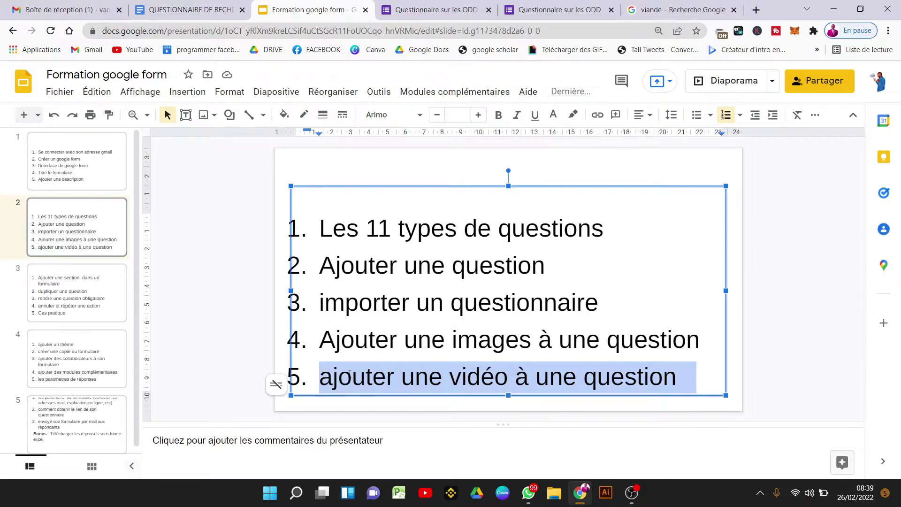
Step: Return to the form editor and open the YouTube video search for adding a video below the empty multiple-choice question
left_click(409, 5)
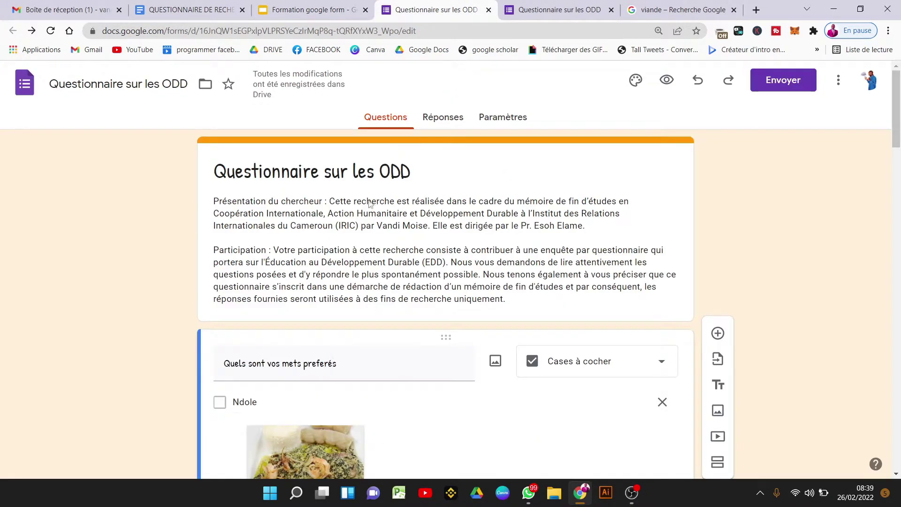
left_click_drag(897, 115, 731, 280)
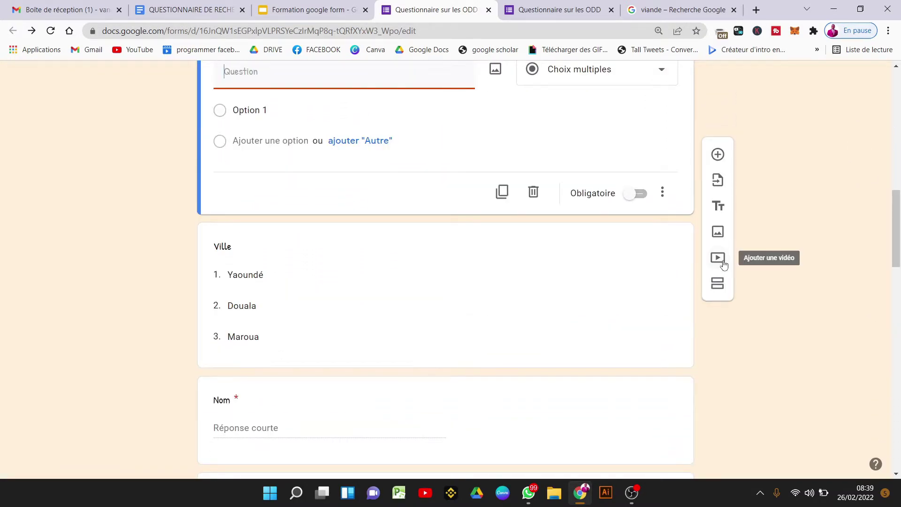
left_click(724, 265)
left_click(292, 185)
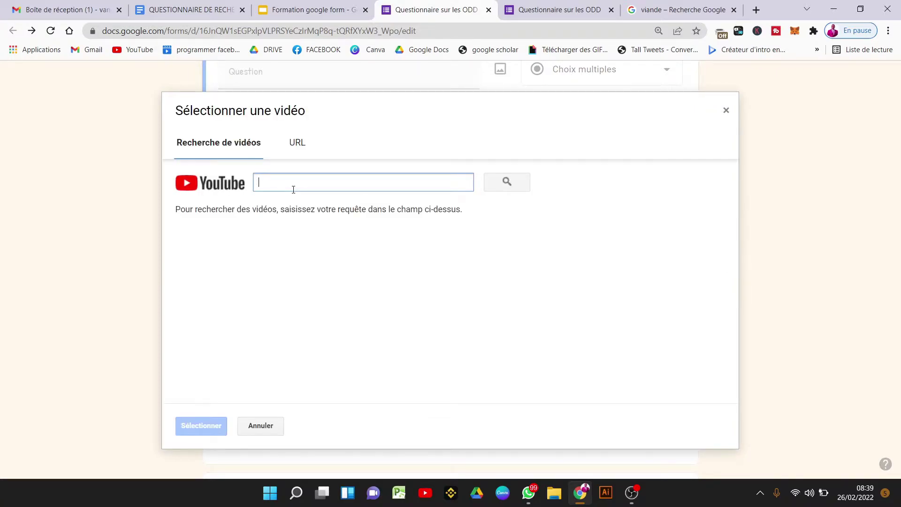
Step: Open YouTube in a new browser tab and search for "trovavia"
left_click(756, 10)
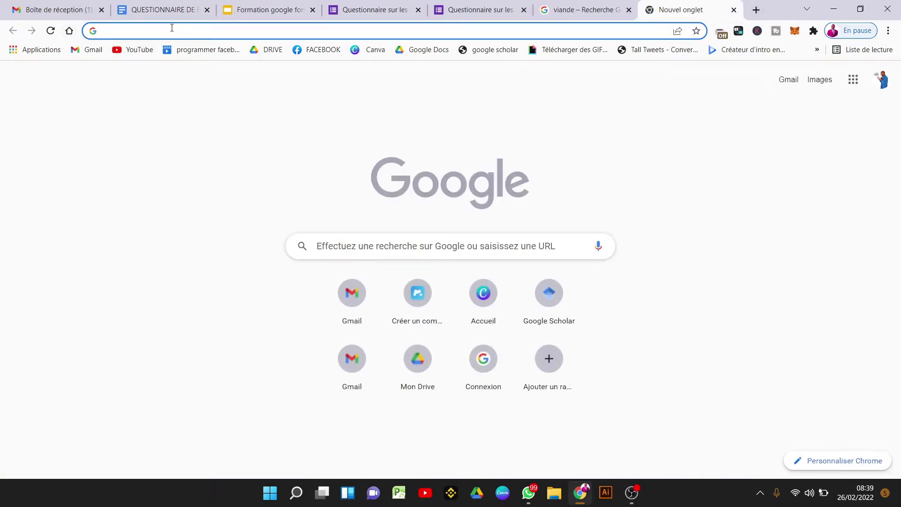
left_click(149, 53)
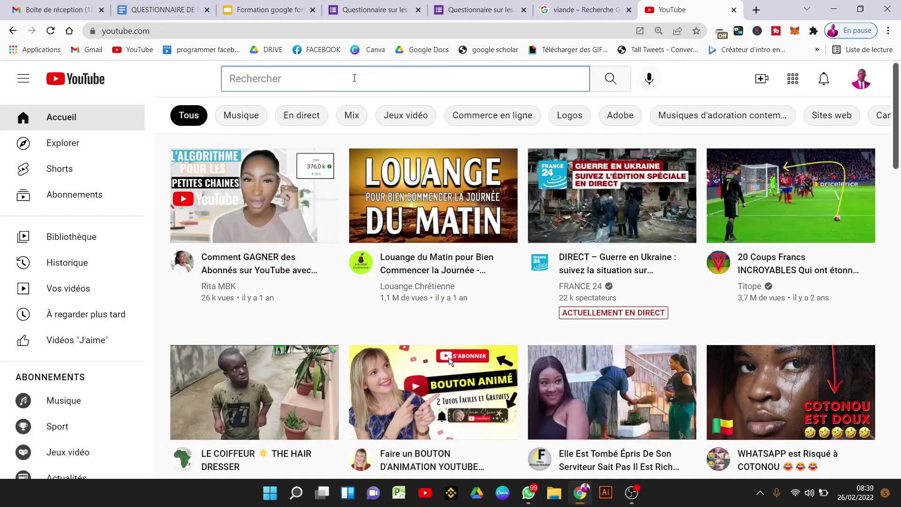
type("trovavia")
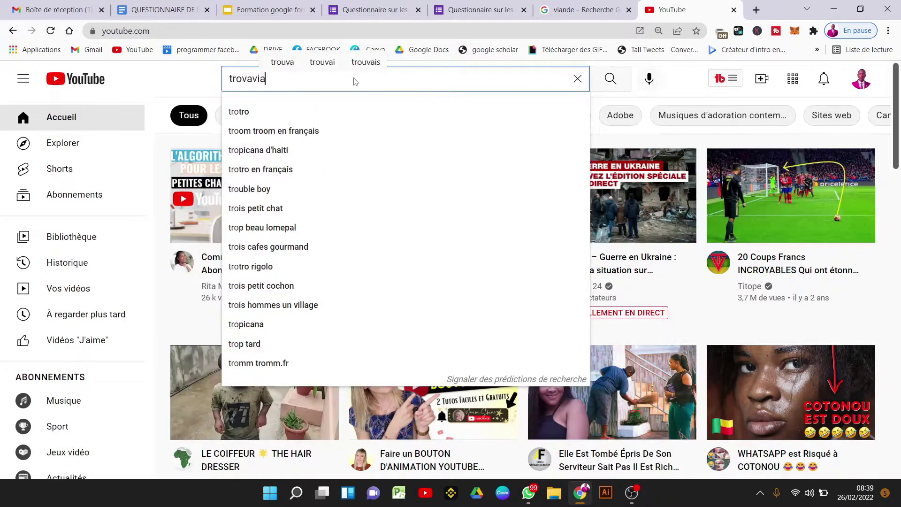
key("Return")
key("ctrl+4")
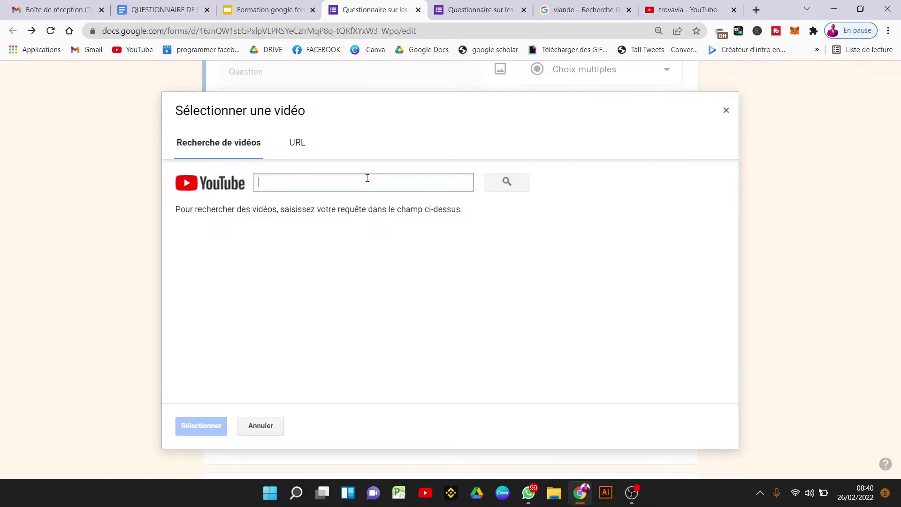
type("https://www.youtube.com/watch?v=deQEAFzwYIM")
left_click(508, 184)
left_click(239, 251)
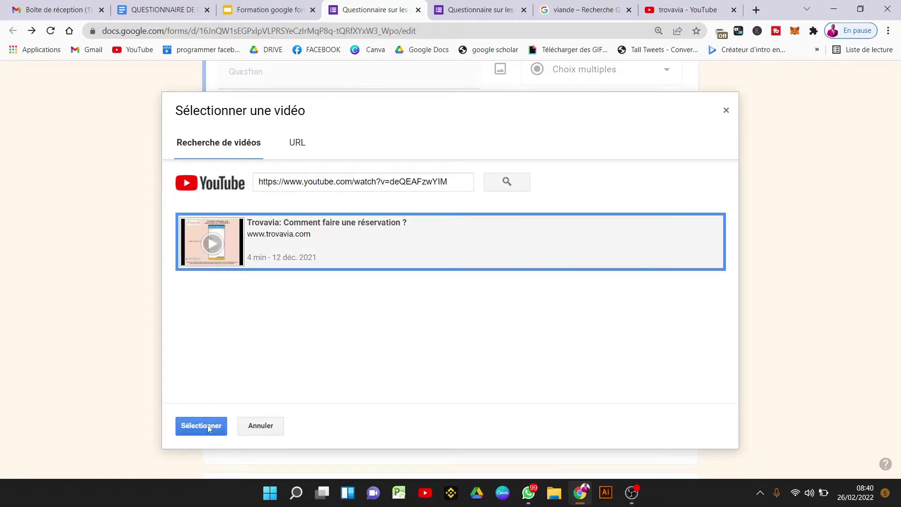
left_click(203, 428)
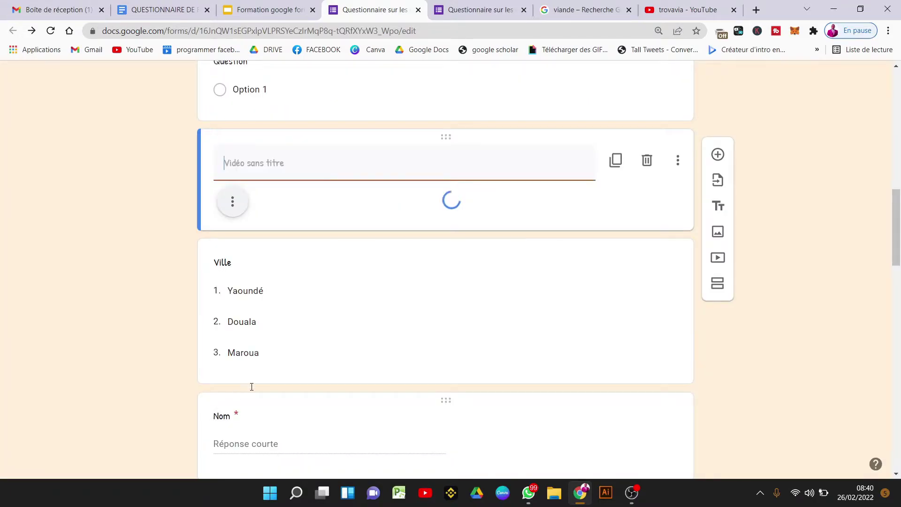
Step: Examine the inserted video's alignment, edit and delete options without applying any of them
left_click(808, 324)
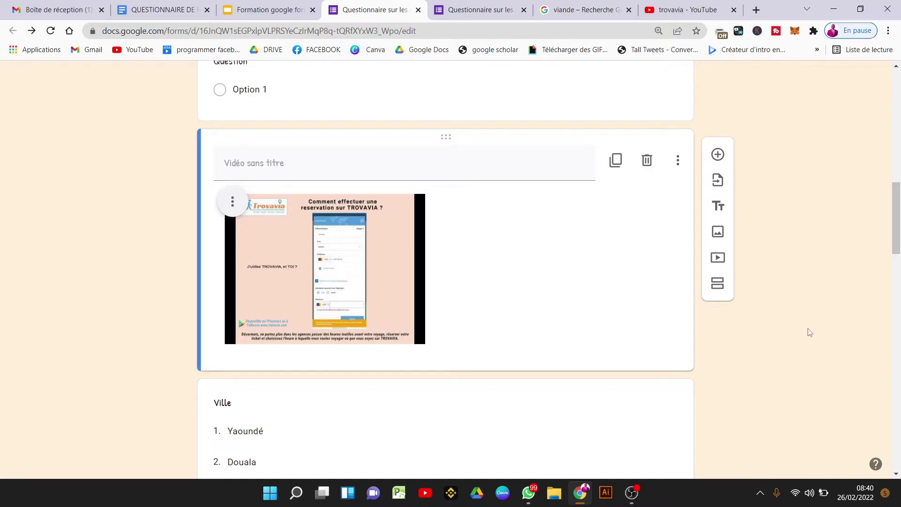
left_click(233, 203)
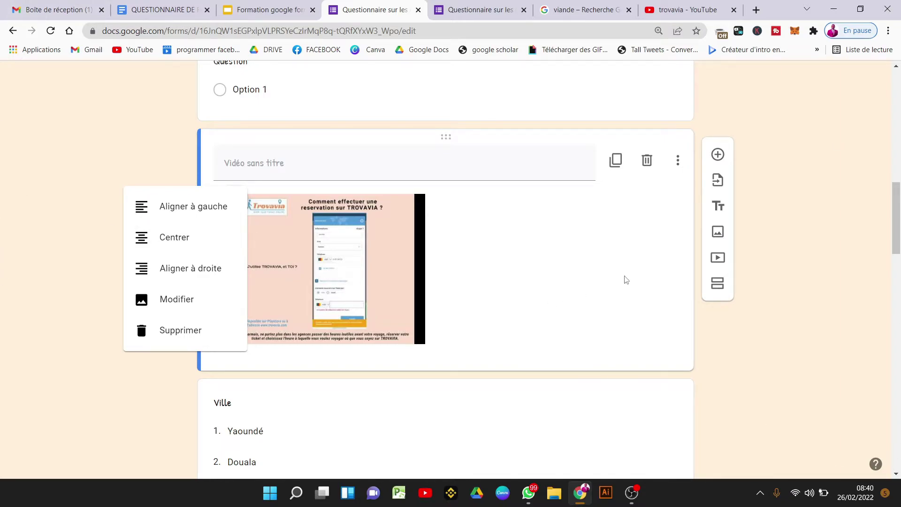
left_click(357, 168)
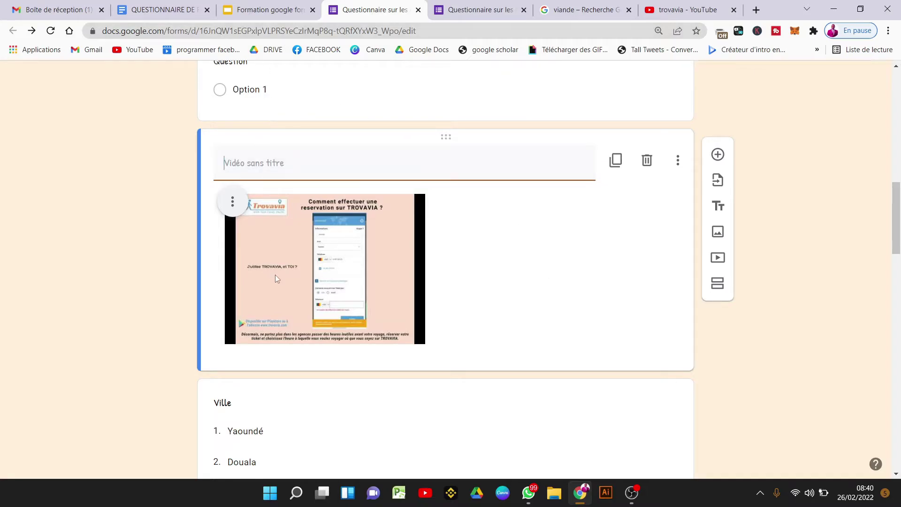
Step: Show the presentation's third slide and highlight the agenda item on adding a section to a form
left_click(265, 6)
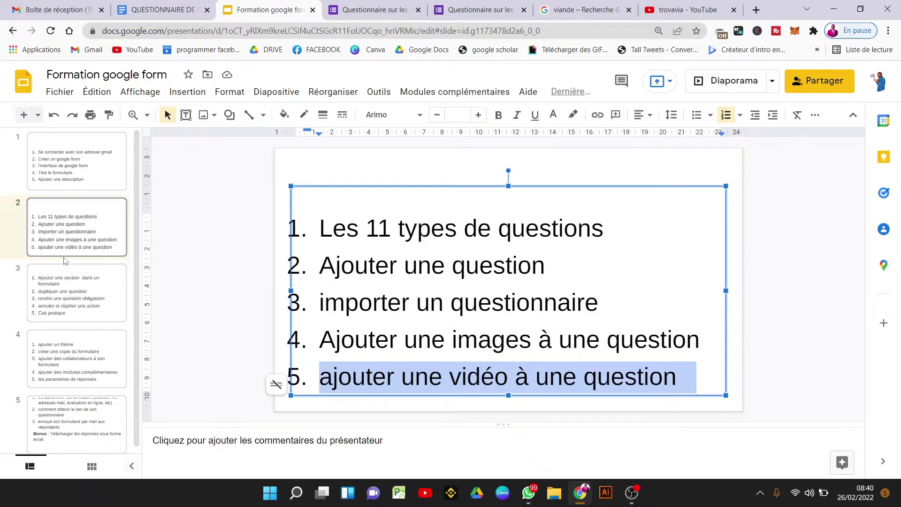
left_click(79, 289)
left_click(447, 238)
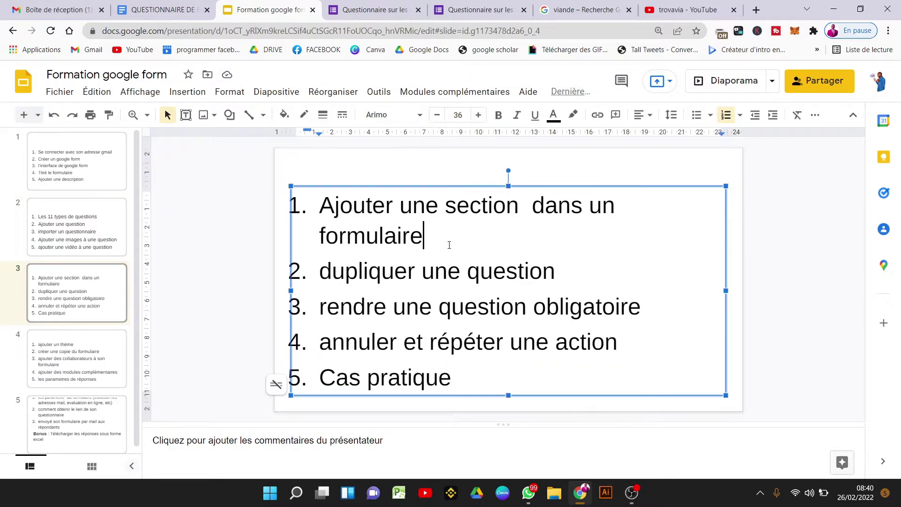
left_click_drag(436, 236, 318, 212)
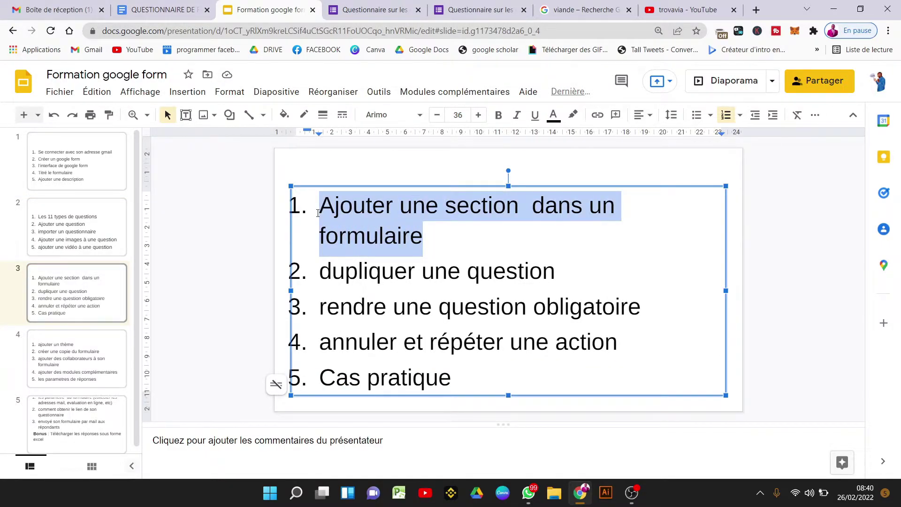
left_click(318, 213)
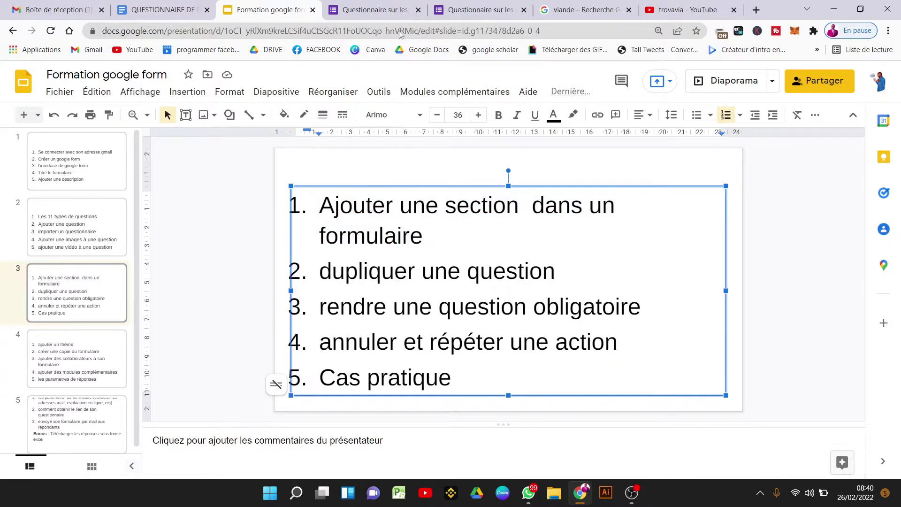
Step: Return to the form editor and delete the untitled video and the empty multiple-choice question above Ville
left_click(371, 10)
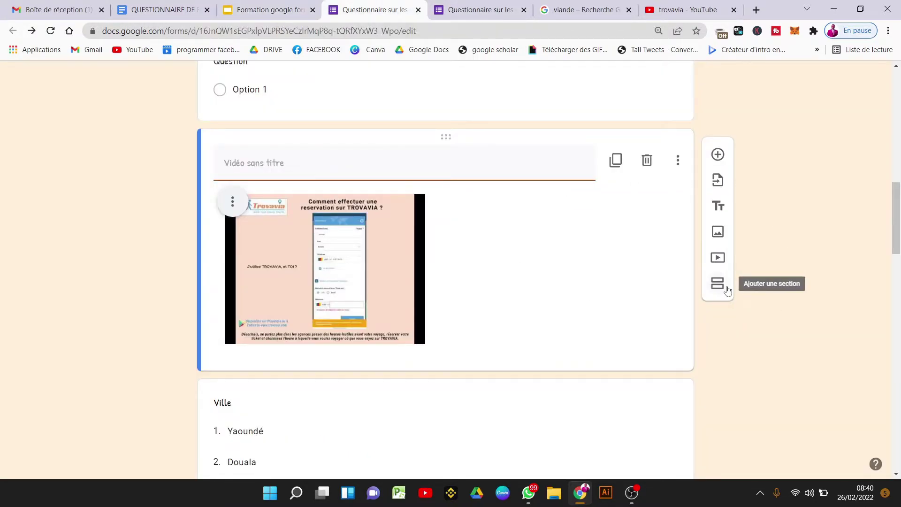
left_click(647, 161)
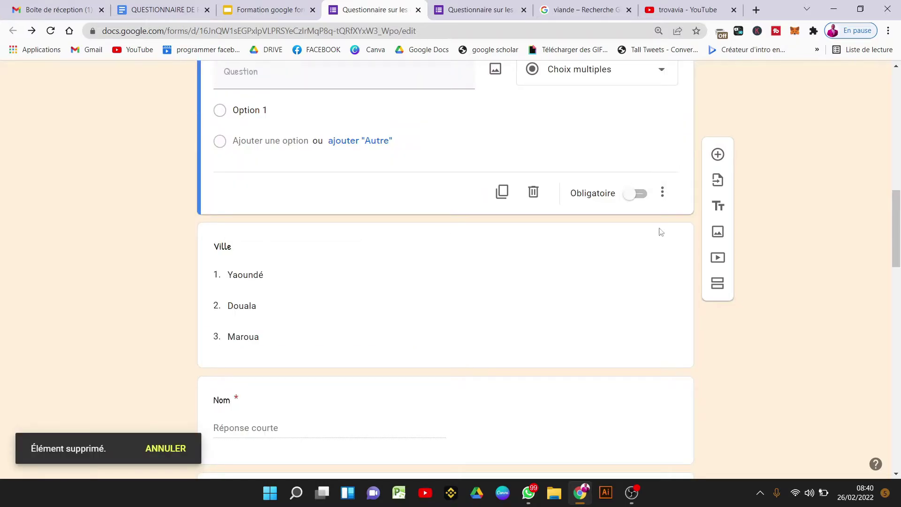
left_click(534, 108)
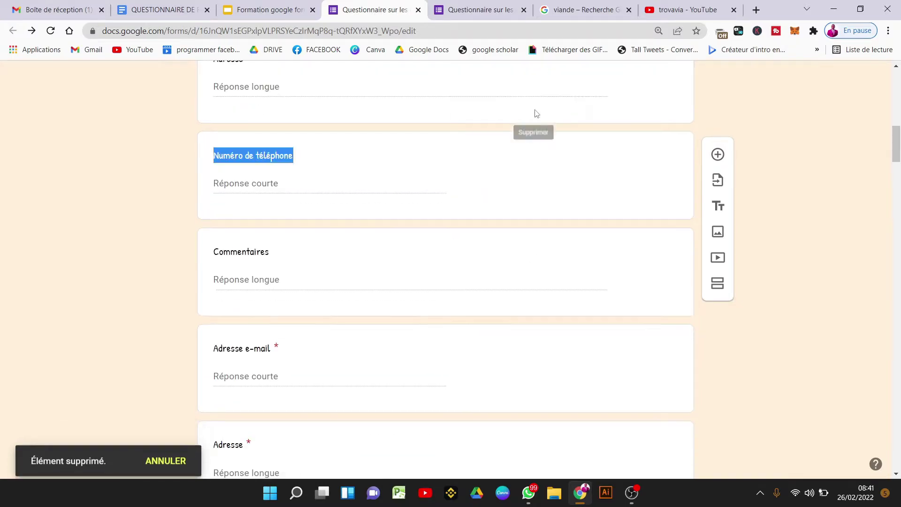
Step: Delete the Adresse and Adresse e-mail questions located between Nom and Numéro de téléphone
left_click(534, 369)
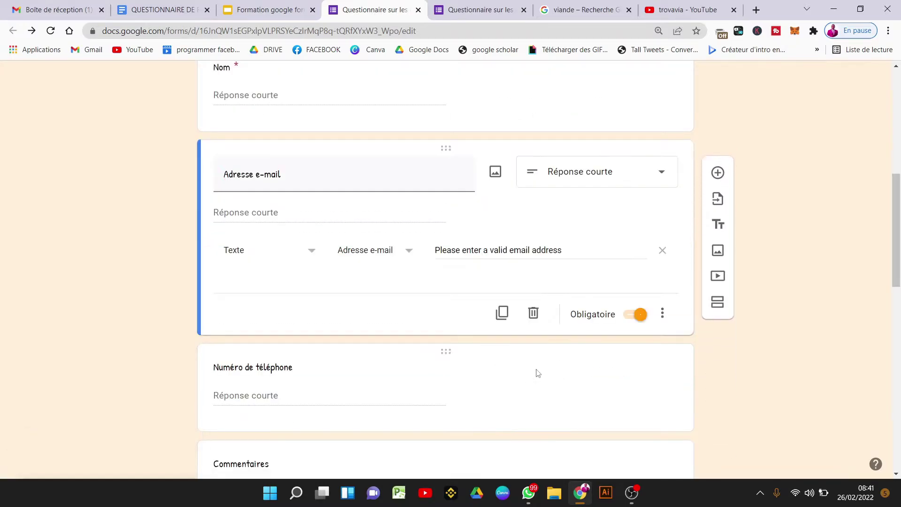
left_click(534, 314)
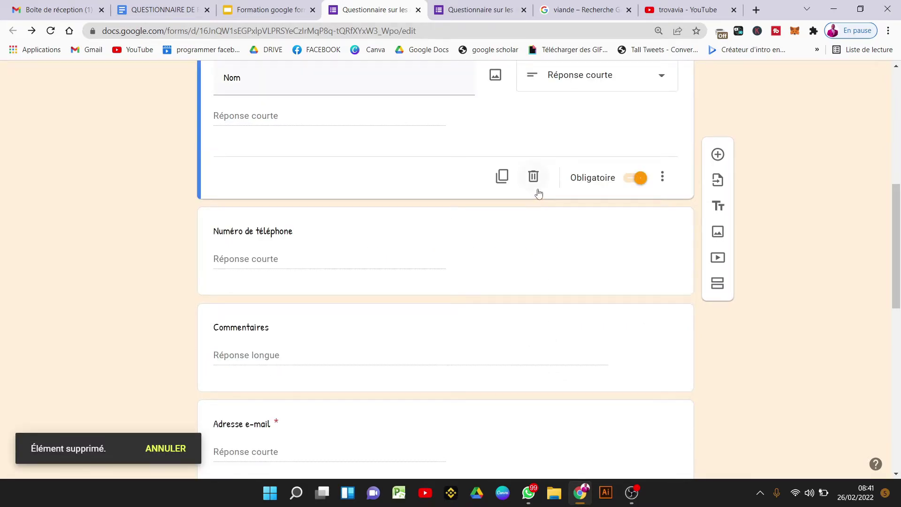
Step: Add a new section after the Numéro de téléphone question and title it "Deuxieme partie"
scroll(539, 192, "down", 2)
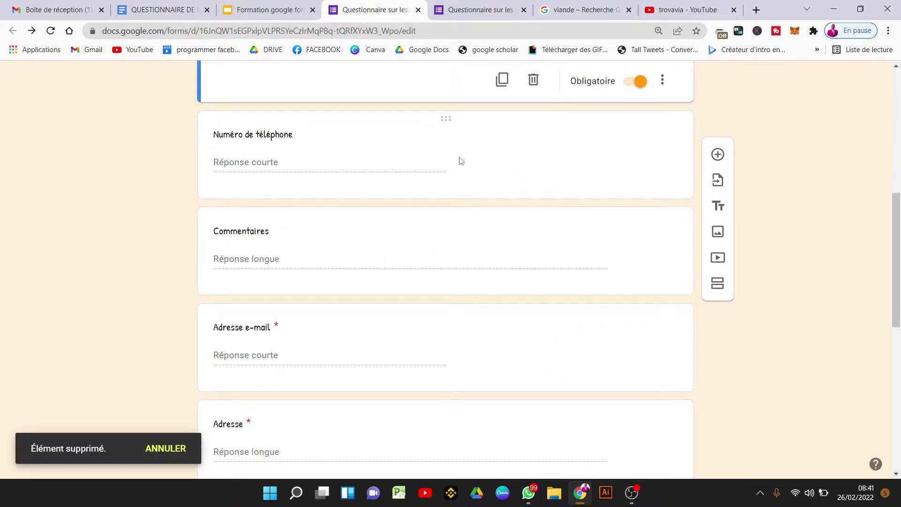
left_click(355, 115)
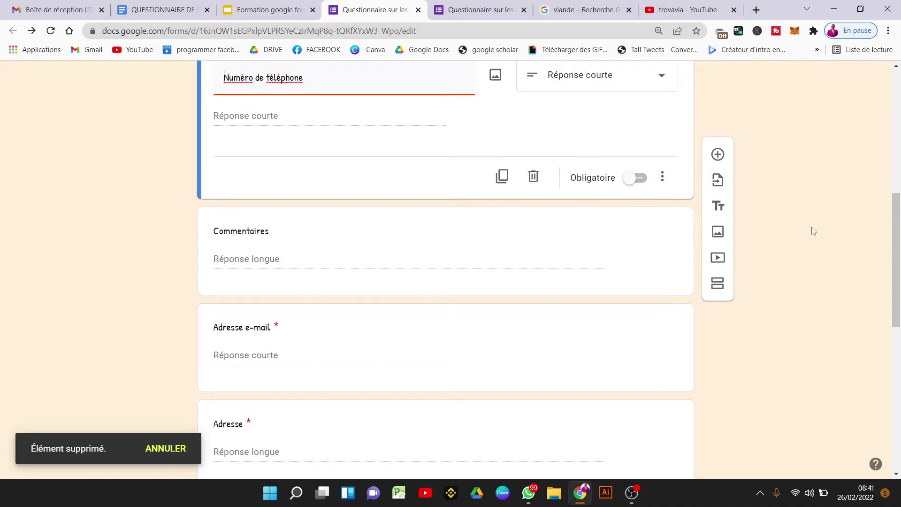
left_click(718, 283)
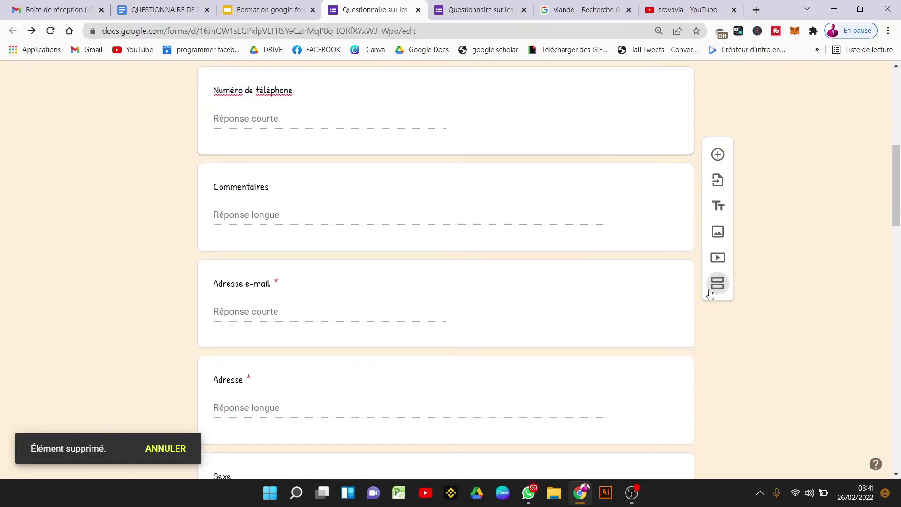
triple_click(275, 270)
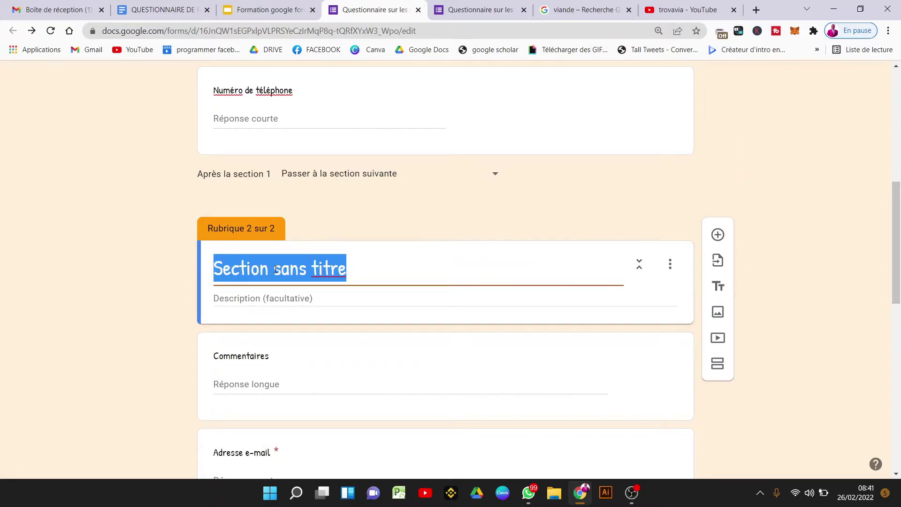
type("D")
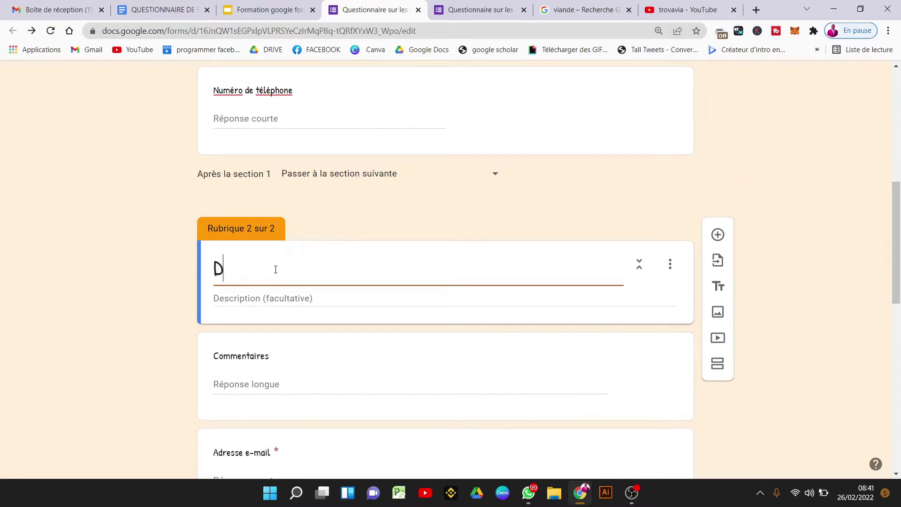
type("euxieme partie")
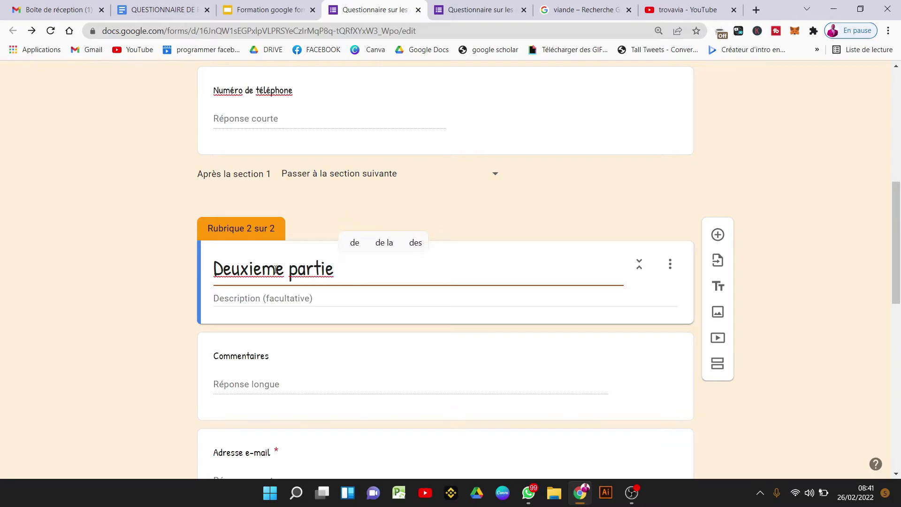
left_click(298, 293)
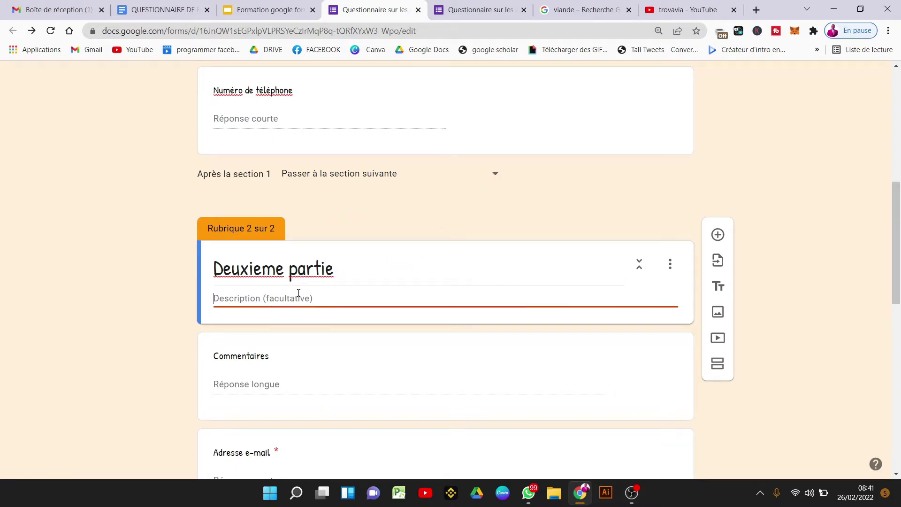
Step: Examine the questions in the Deuxieme partie section and its duplicate, move, delete and merge options without applying any
left_click(303, 367)
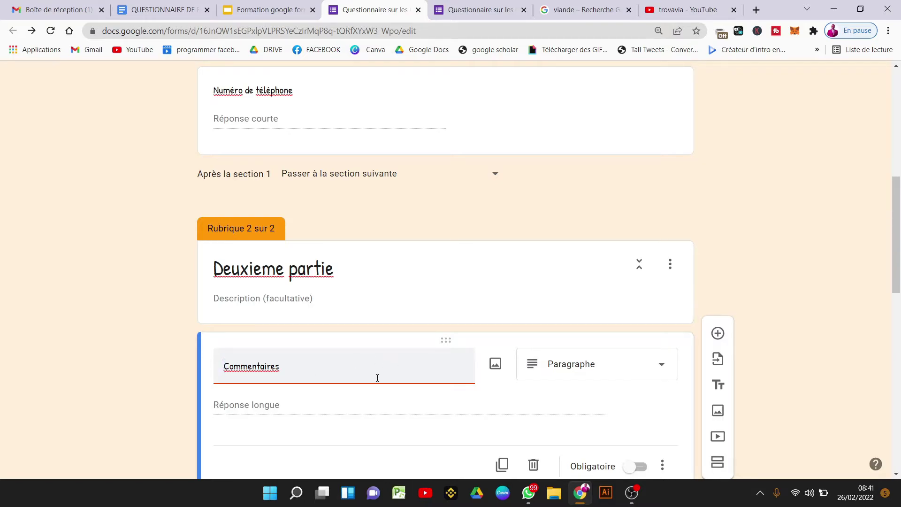
left_click_drag(898, 207, 900, 255)
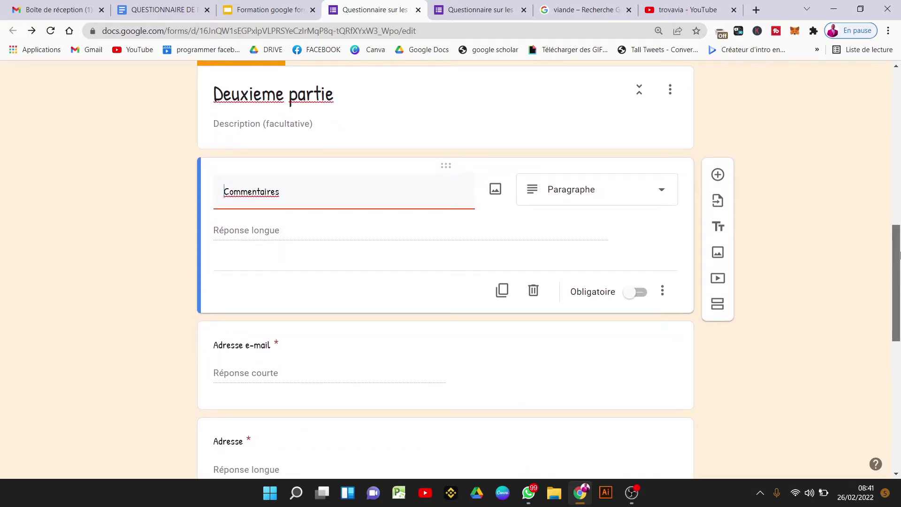
scroll(253, 192, "up", 3)
left_click(252, 189)
left_click(489, 213)
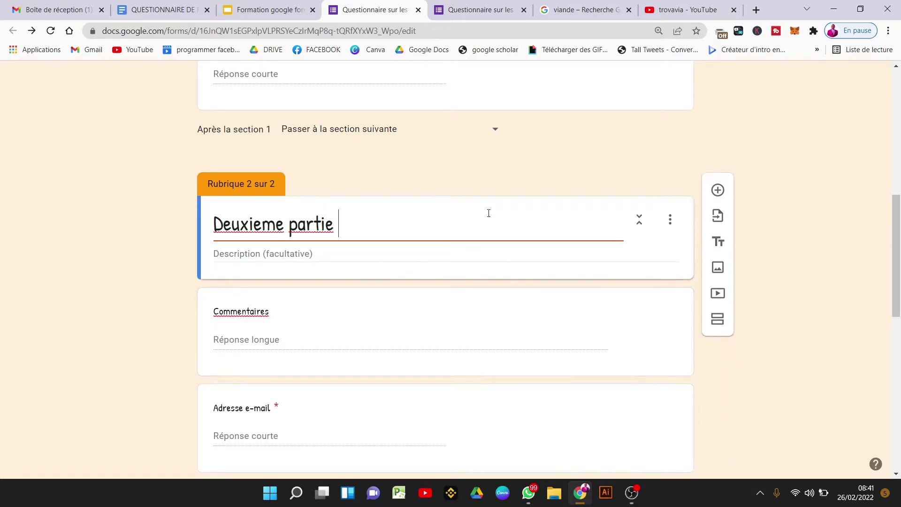
left_click(671, 222)
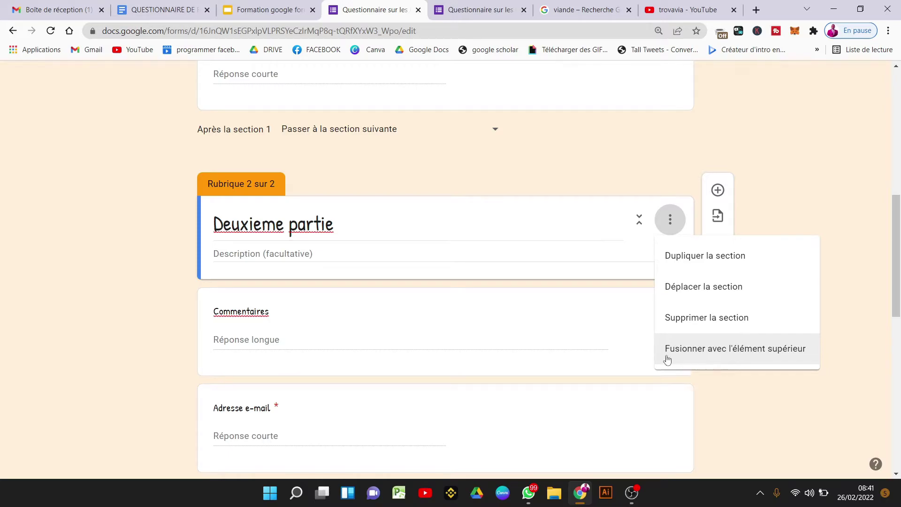
left_click(241, 253)
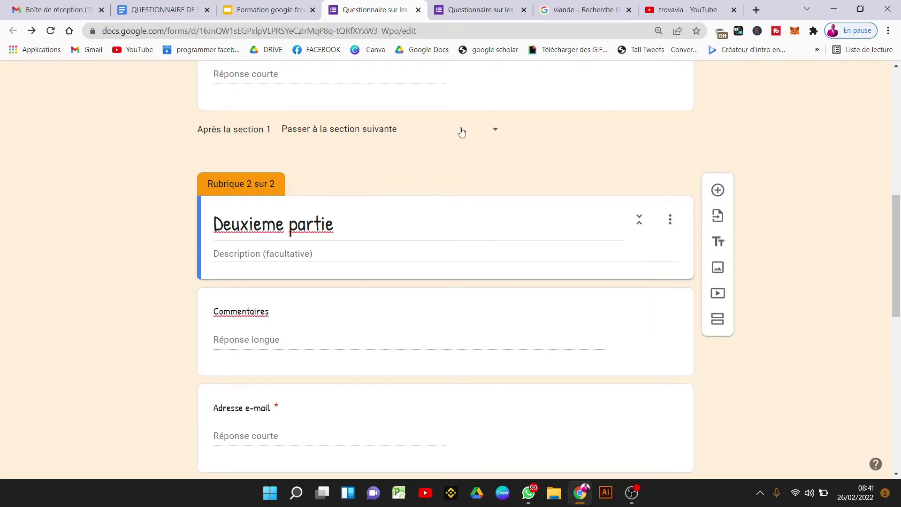
Step: Examine the navigation choices offered after section 1 without changing the setting
double_click(194, 134)
left_click_drag(193, 134, 438, 129)
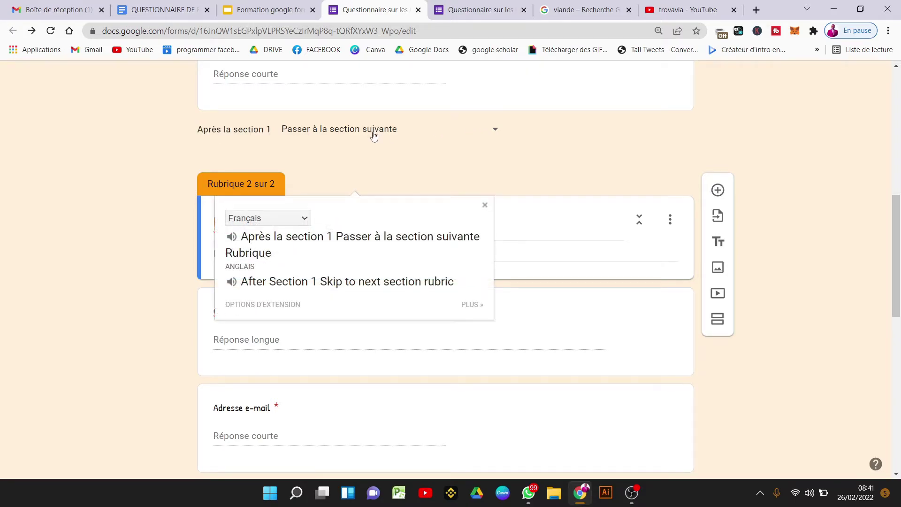
left_click(165, 126)
left_click_drag(181, 132, 385, 149)
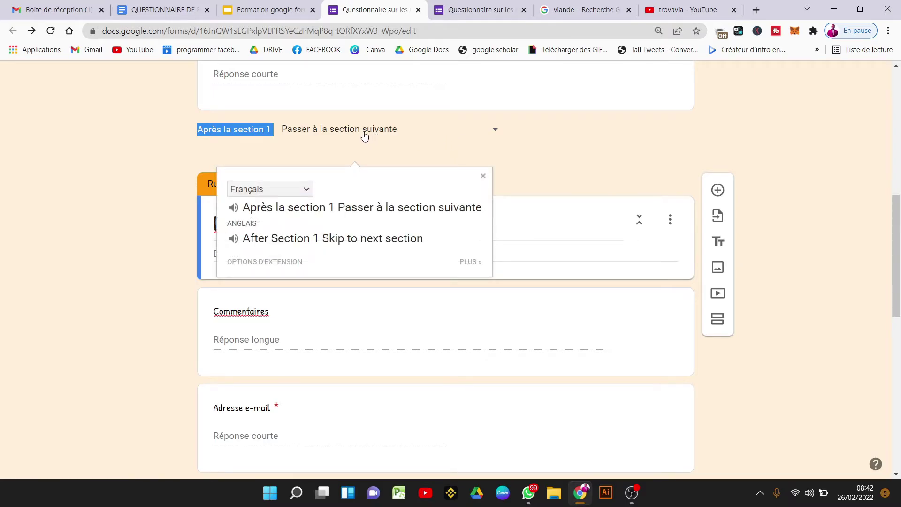
left_click(510, 142)
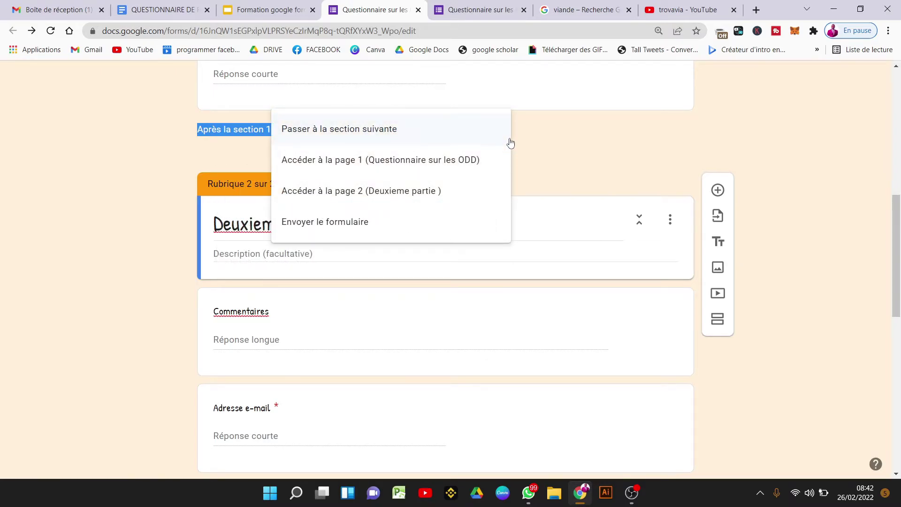
left_click(495, 136)
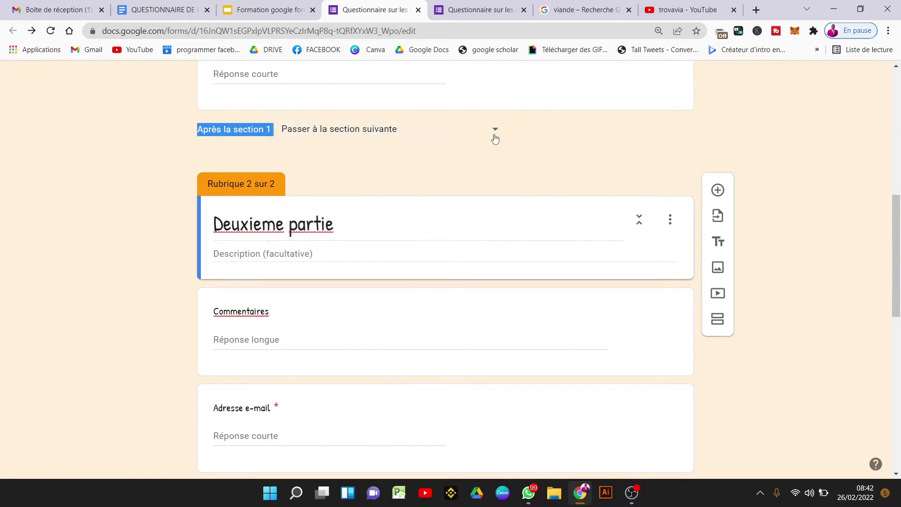
left_click(556, 153)
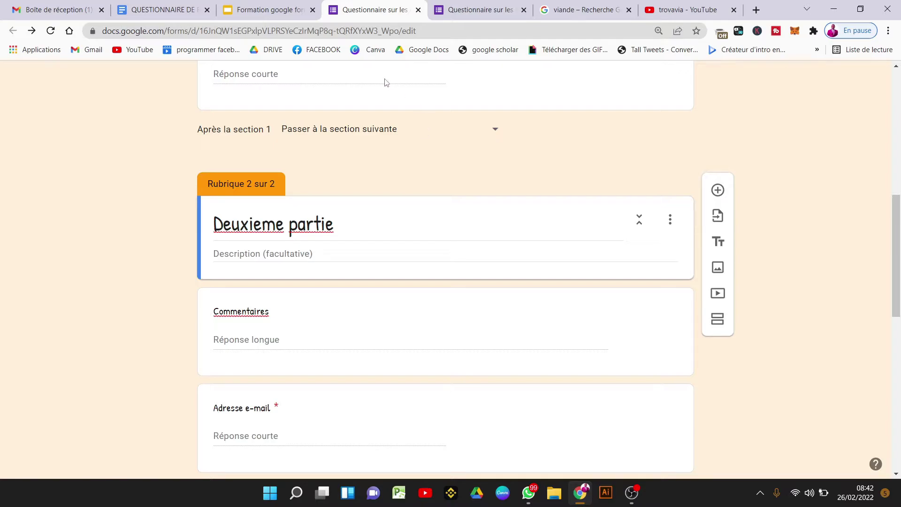
left_click(495, 135)
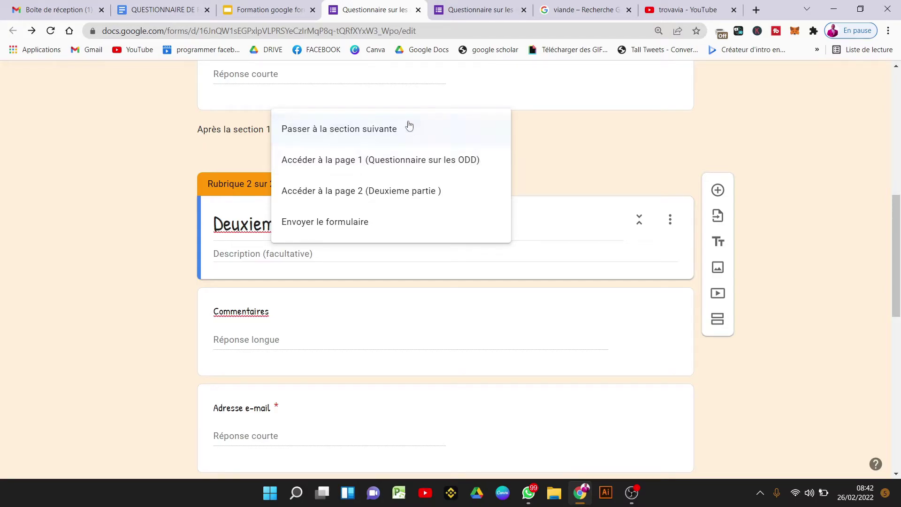
left_click(526, 132)
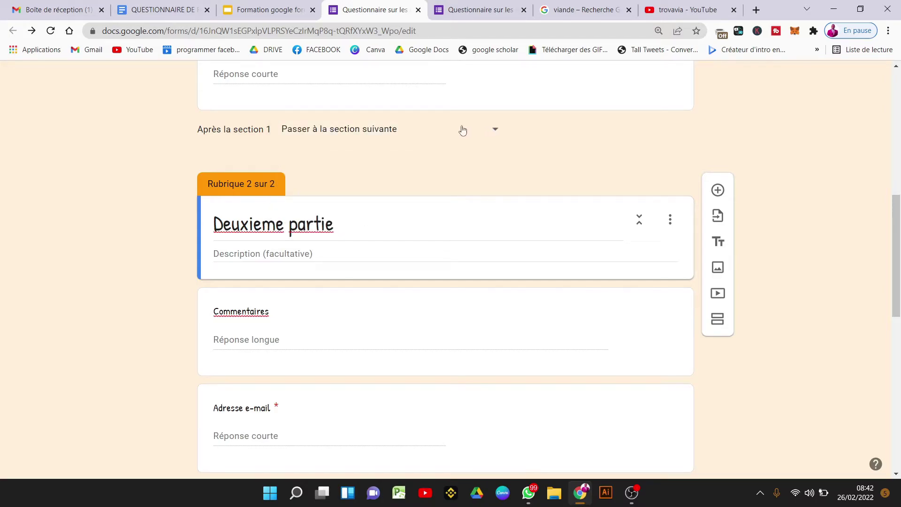
left_click(491, 135)
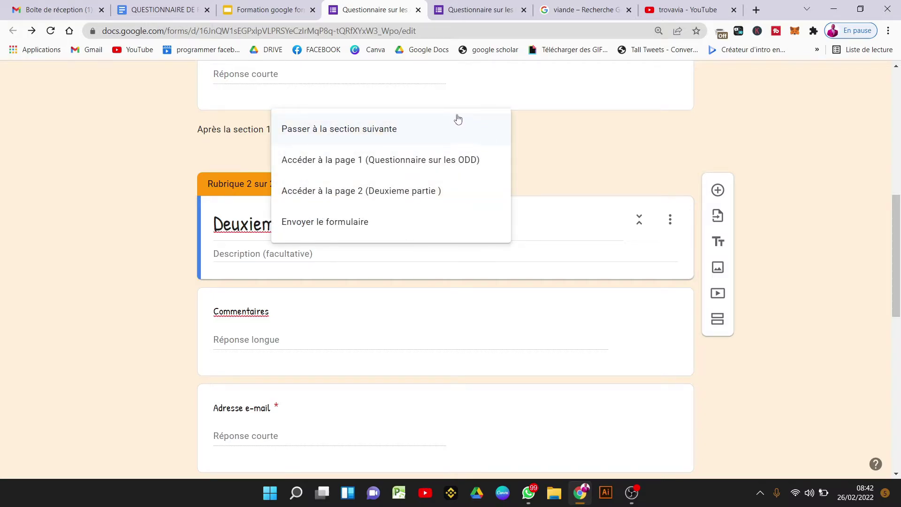
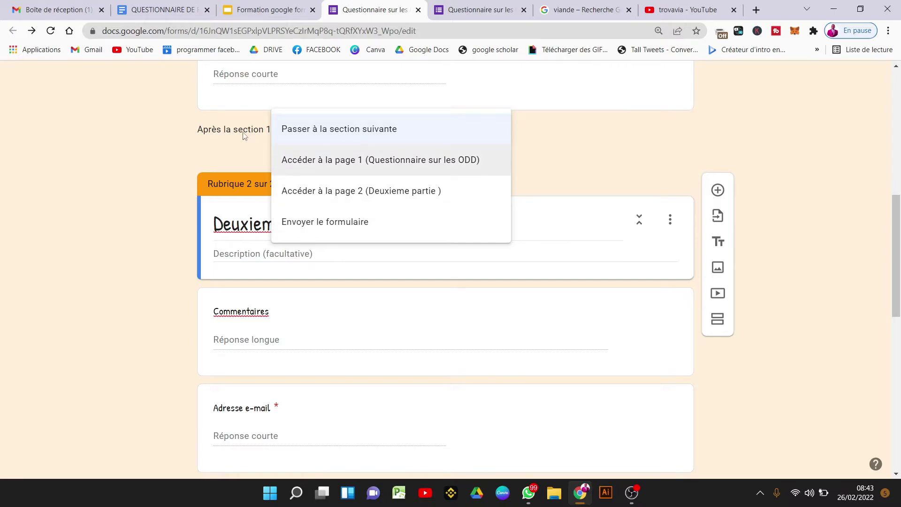
left_click(222, 164)
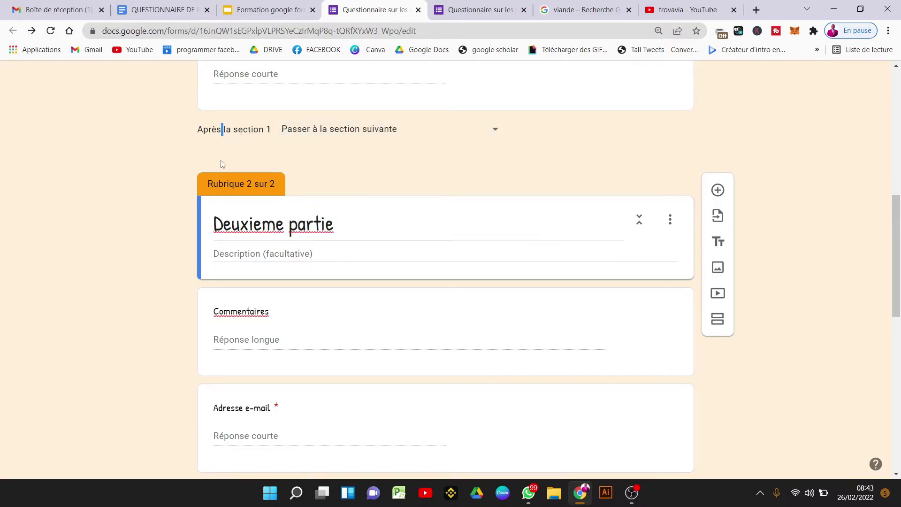
Step: Switch to the presentation and point out the agenda item on duplicating a question
left_click(266, 9)
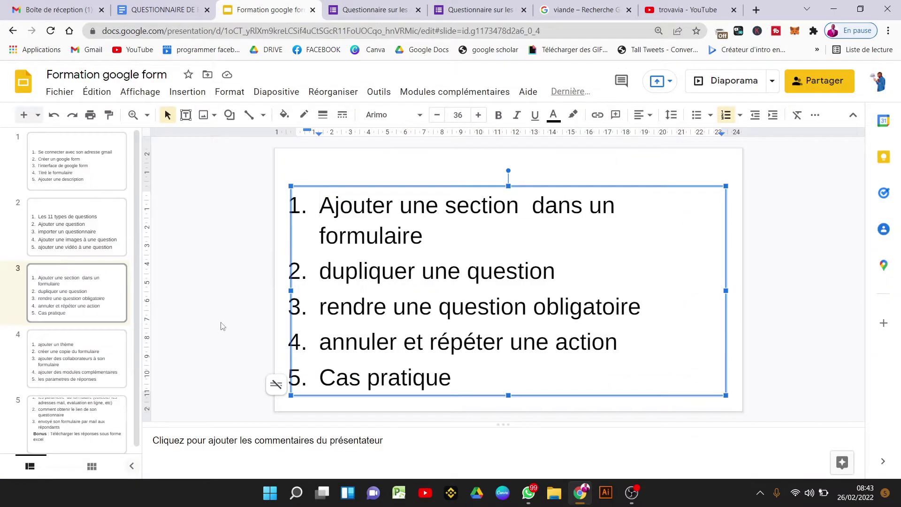
left_click(376, 270)
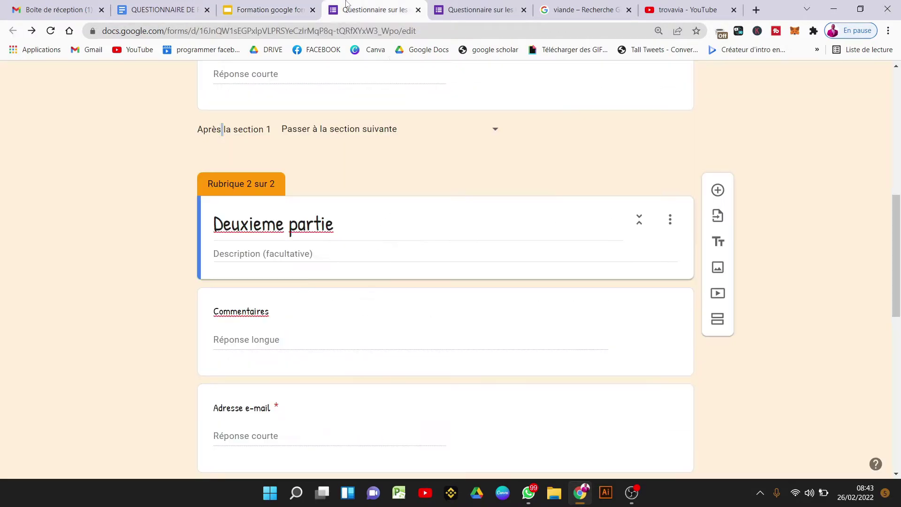
Step: Return to the form editor and duplicate the Commentaires question in the Deuxieme partie section
left_click(354, 10)
left_click(356, 326)
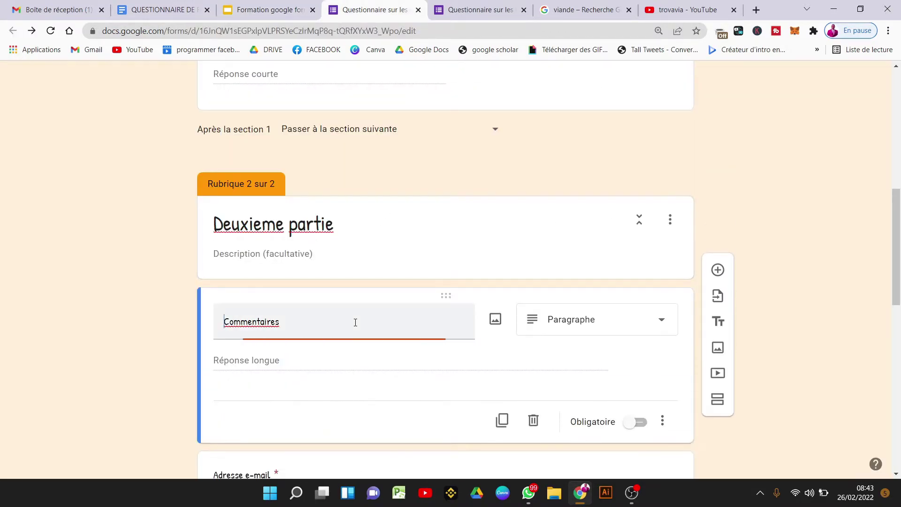
left_click(503, 421)
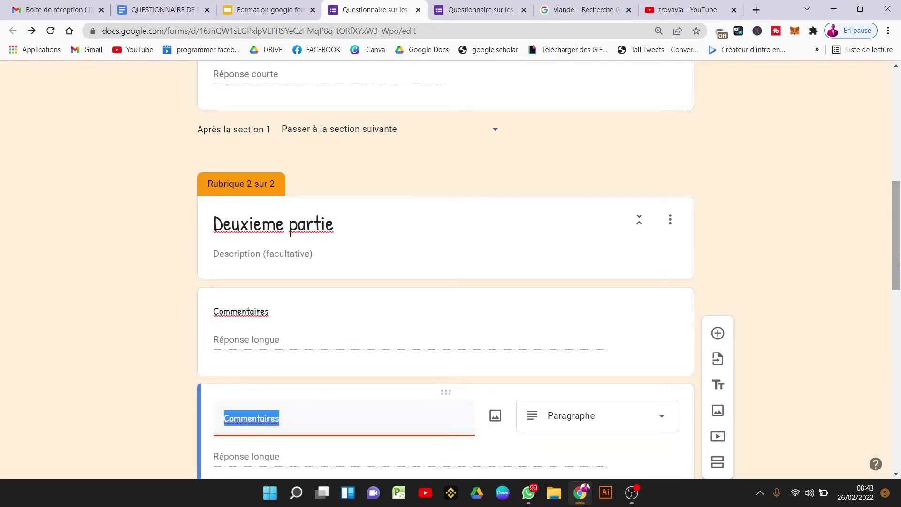
scroll(899, 287, "down", 2)
scroll(898, 286, "down", 2)
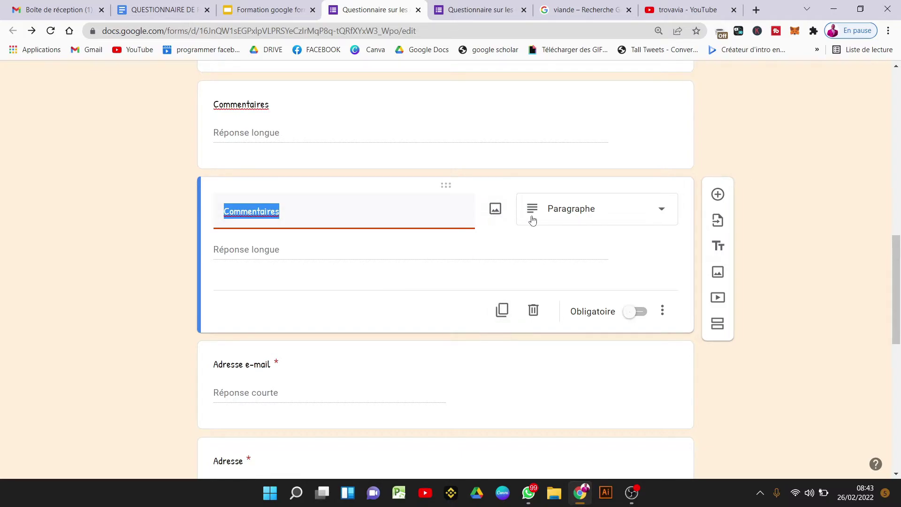
Step: Change the duplicated Commentaires question to Choix multiples and retitle it "Age des femmes"
left_click(295, 244)
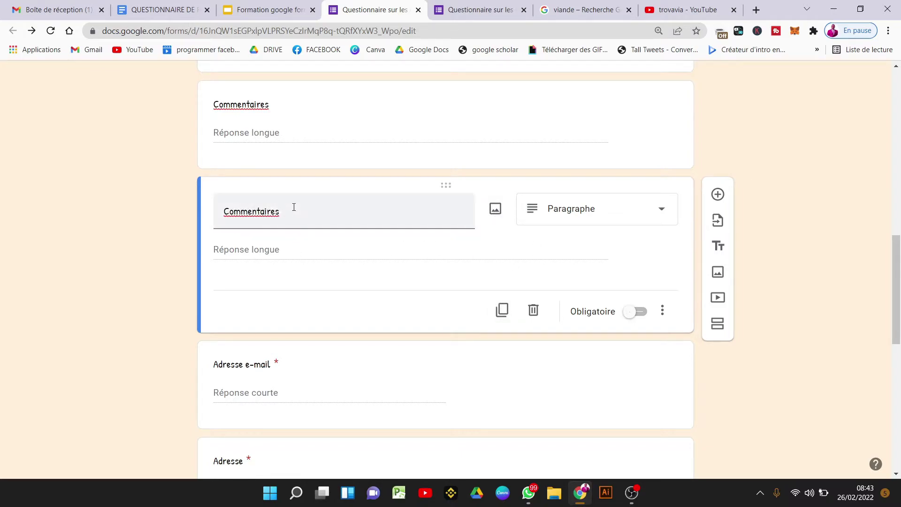
left_click(583, 207)
left_click(579, 173)
type("A")
type("ges")
type("des femmes")
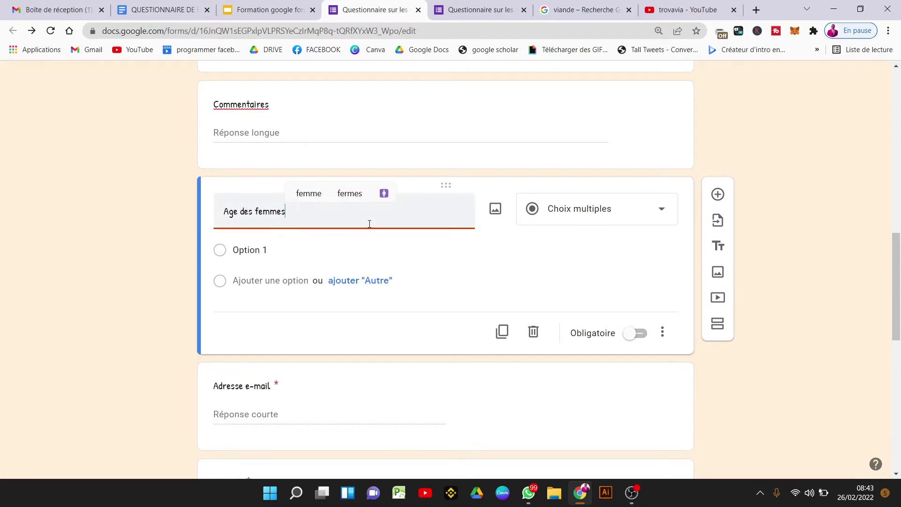
Step: Give Age des femmes the options 1 à 10, 10 à 20 and 20 à 30, and duplicate the question
left_click(365, 245)
type("1 à 10")
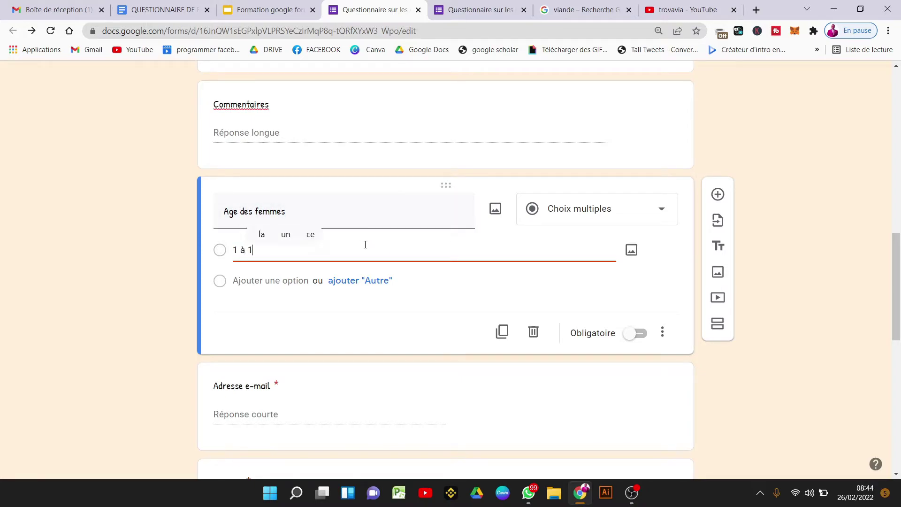
key("Return")
type("10 à 20")
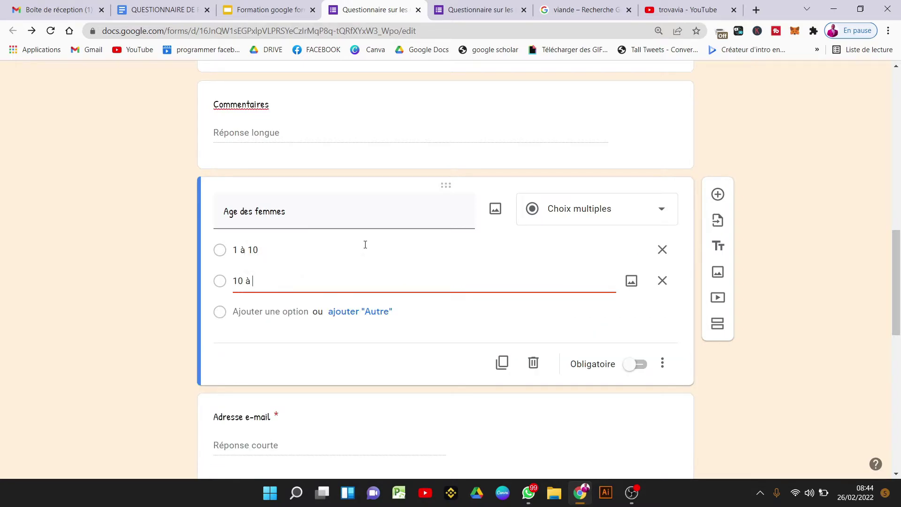
key("Return")
type("20 à30")
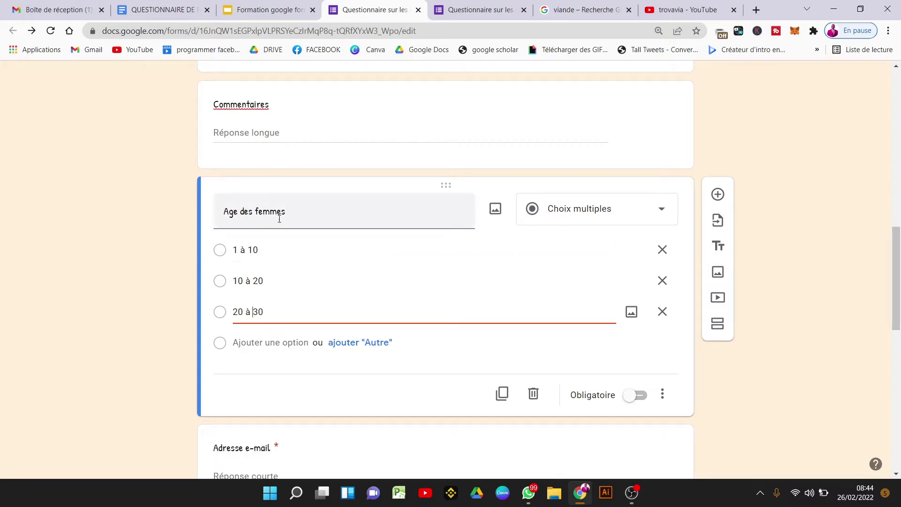
left_click(501, 394)
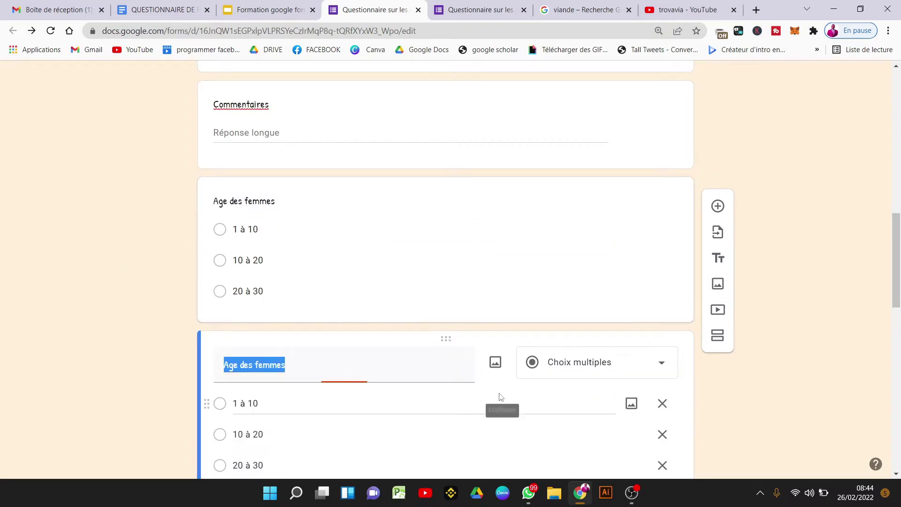
Step: Retitle the duplicated question "Age des hommes" and look over the rest of the form
triple_click(271, 369)
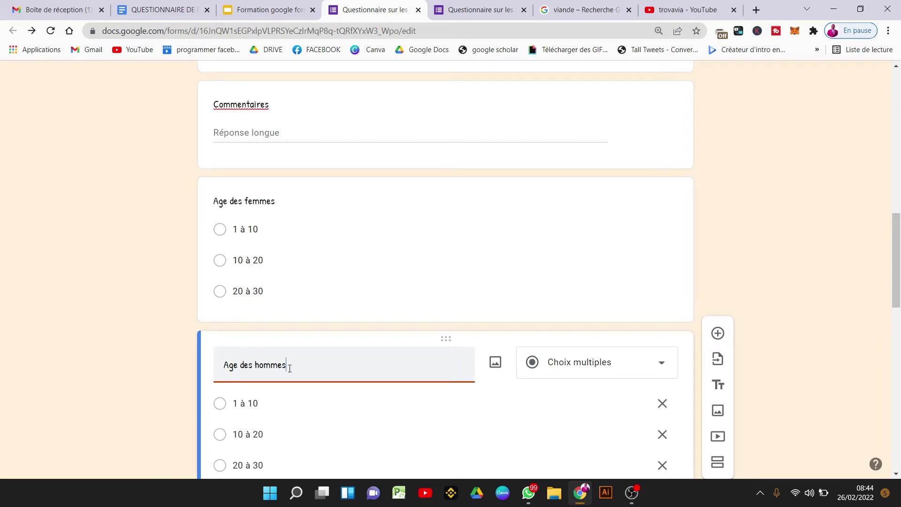
mouse_move(897, 244)
left_mouse_down()
mouse_move(896, 319)
mouse_move(897, 232)
left_mouse_up()
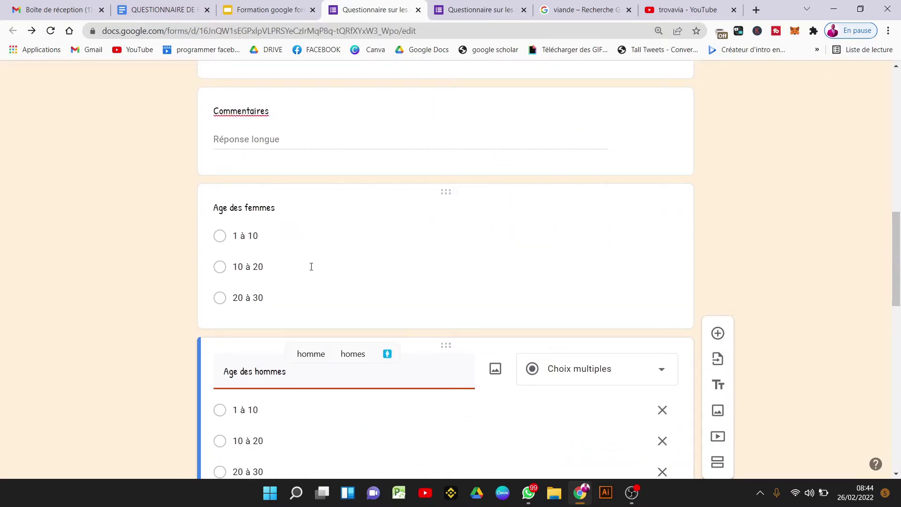
scroll(333, 267, "up", 15)
scroll(332, 266, "down", 20)
scroll(326, 272, "up", 12)
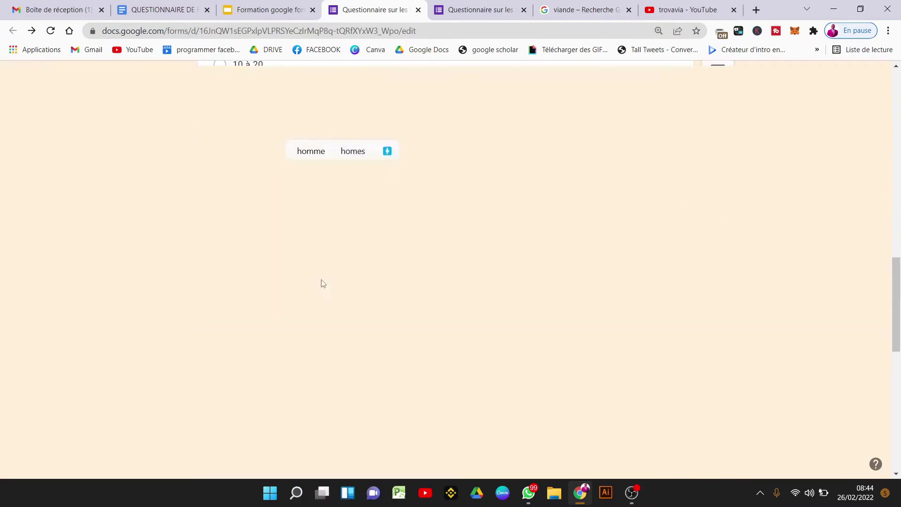
Step: Switch to the presentation and point out the agenda item on making a question required
key("ctrl+shift+Tab")
left_click(352, 307)
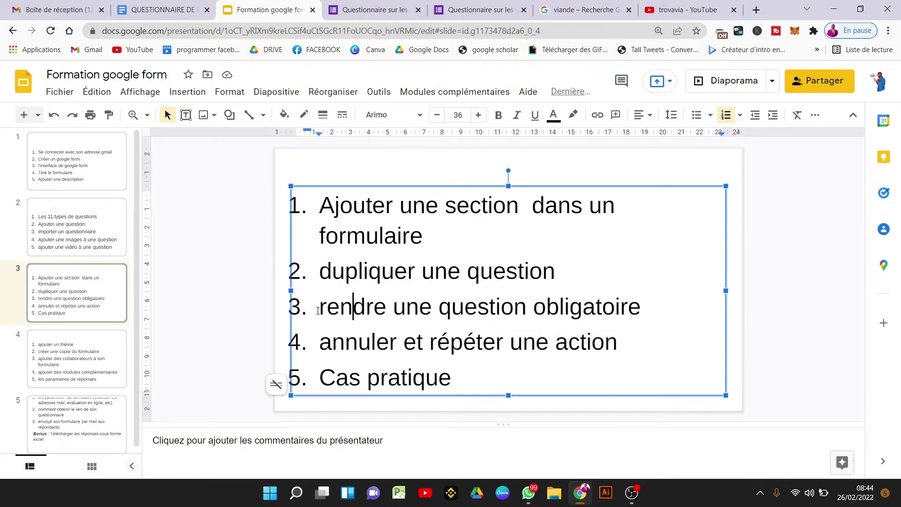
left_click_drag(318, 310, 641, 307)
Step: Return to the form editor and make the Age des femmes question required
left_click(358, 6)
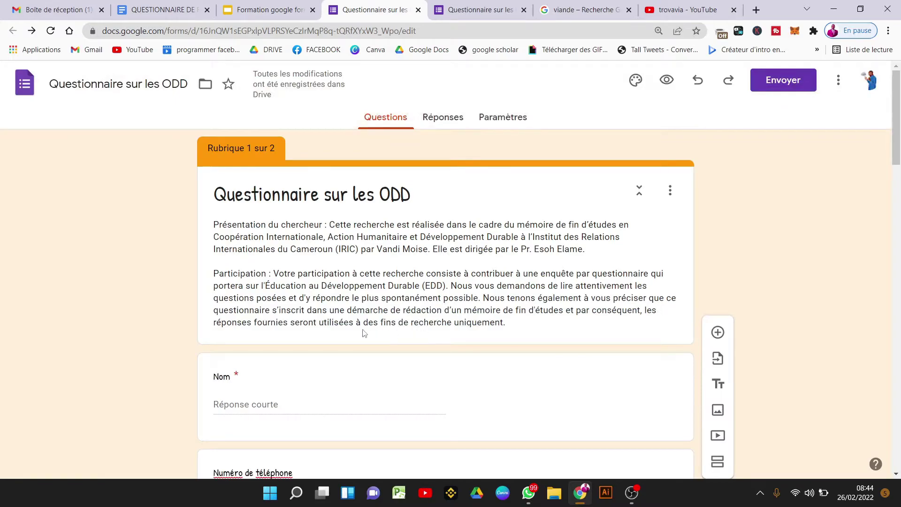
scroll(464, 355, "down", 15)
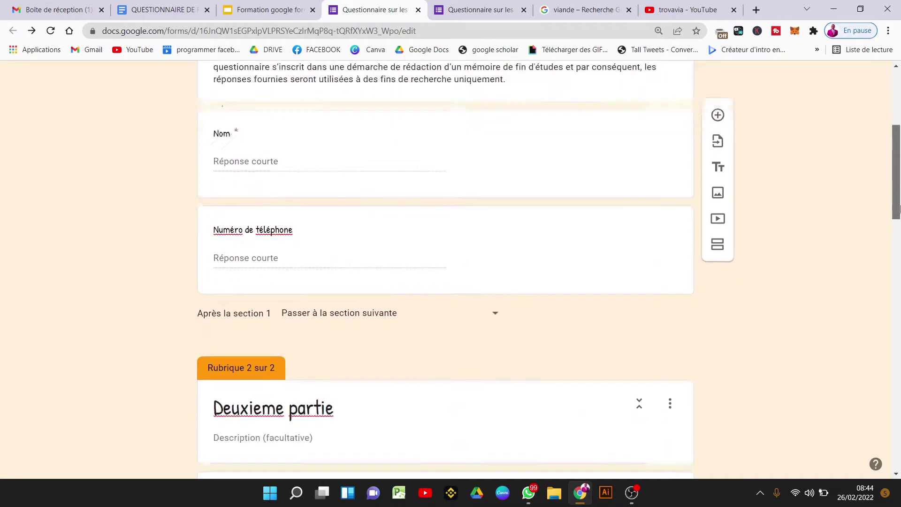
left_click(636, 361)
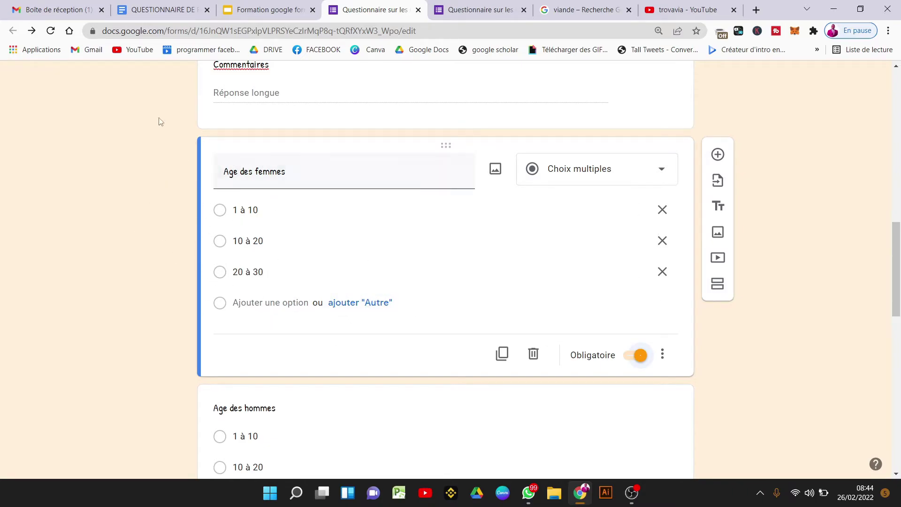
Step: Reload the respondent view of the form and try to continue to the following section with the required Nom answer left empty
left_click(432, 4)
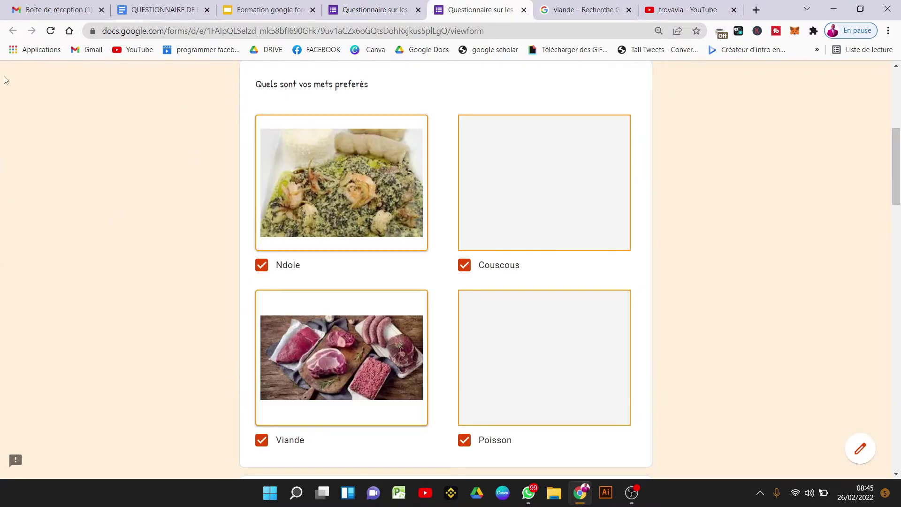
left_click(50, 30)
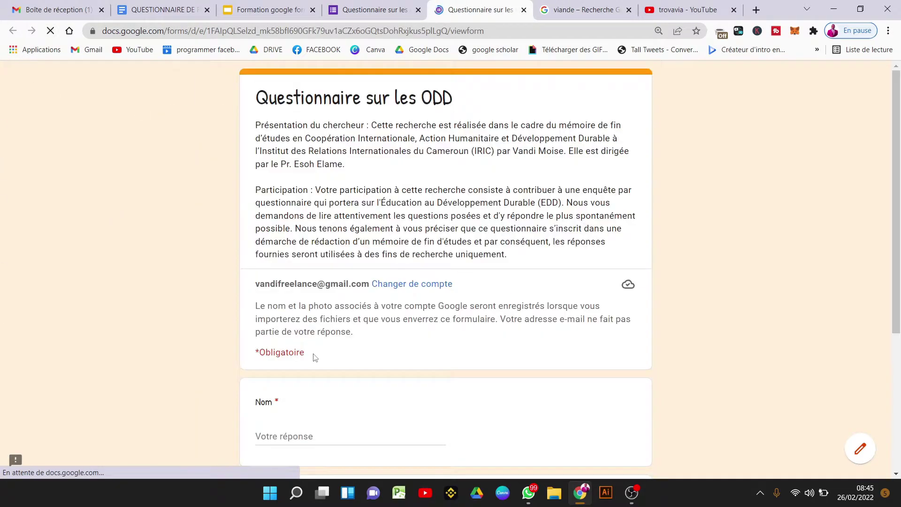
left_click(281, 220)
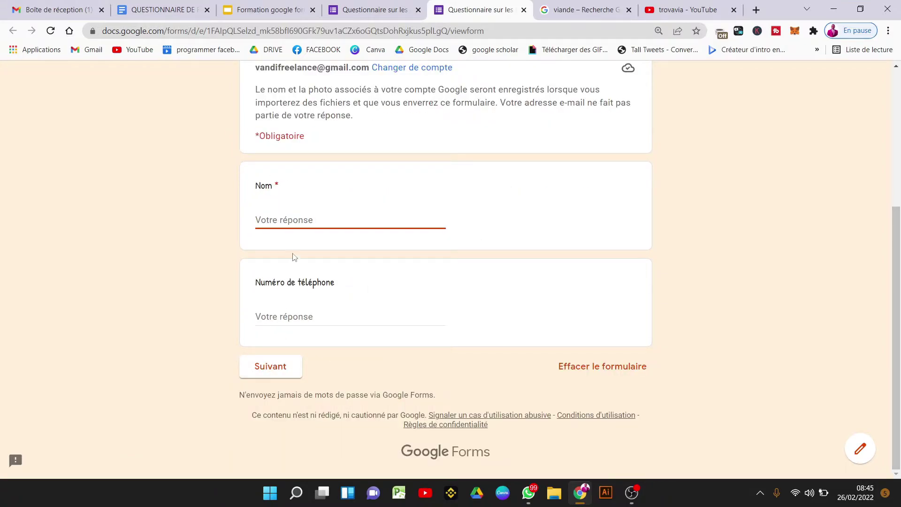
left_click_drag(302, 211, 388, 249)
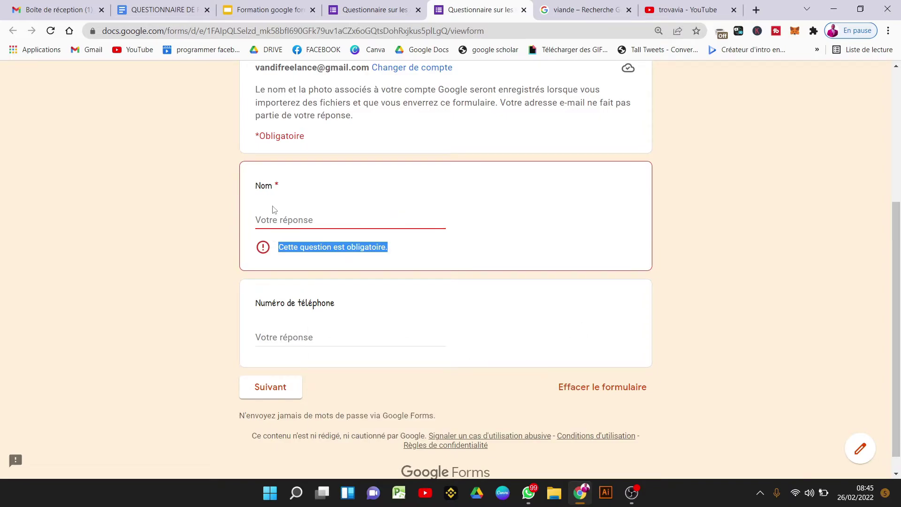
left_click(272, 326)
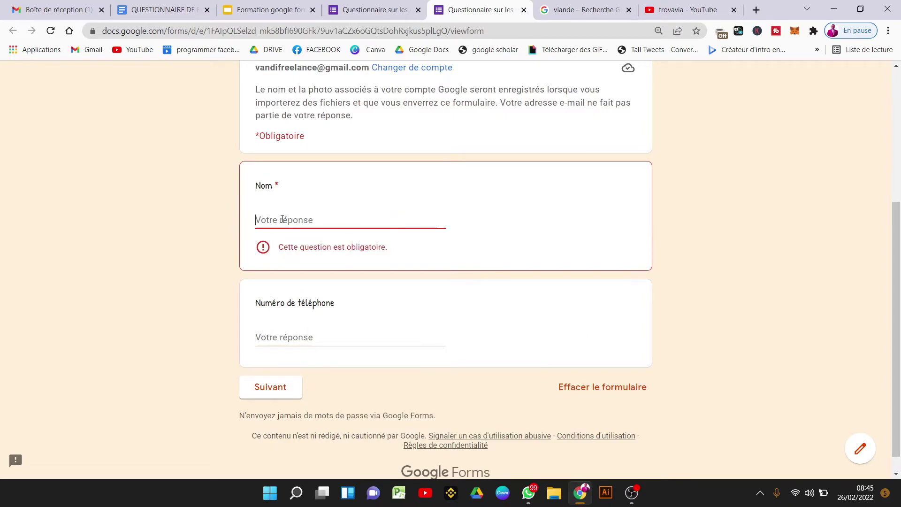
left_click(265, 331)
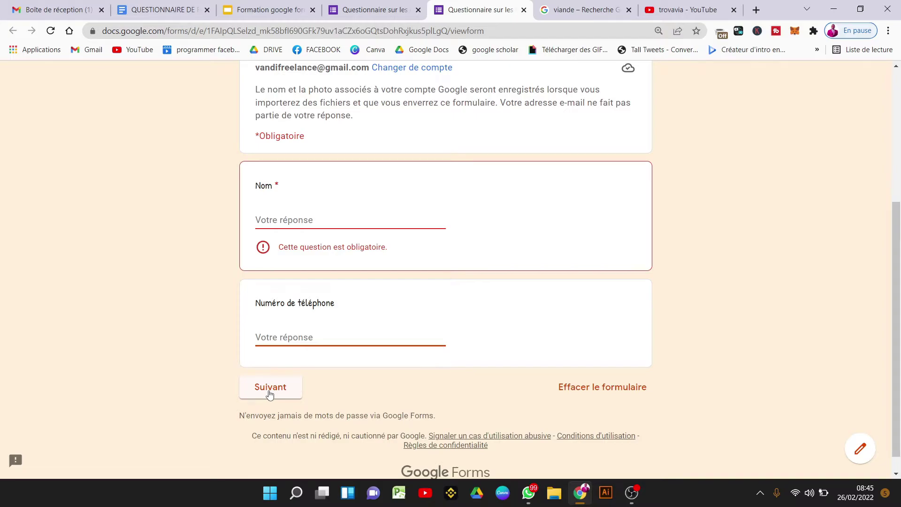
left_click(270, 390)
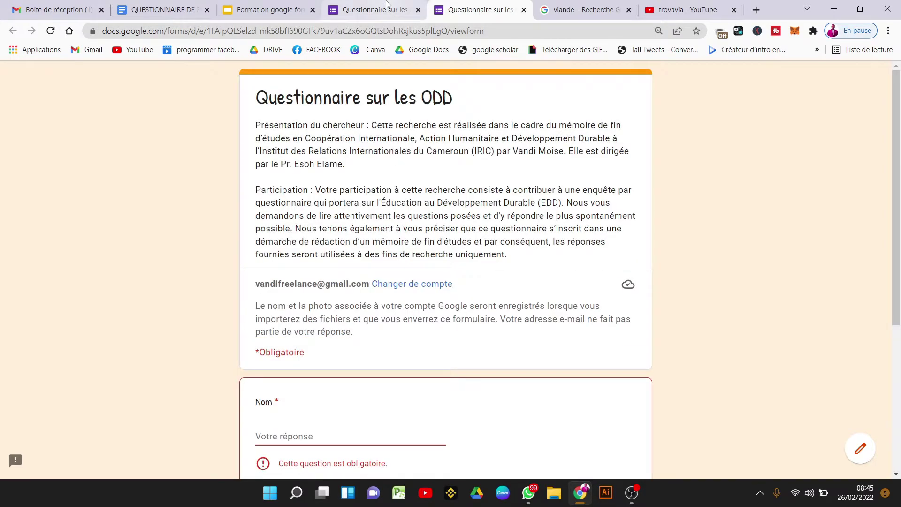
Step: Switch back to the presentation and point out the agenda item on undoing and repeating an action
left_click(386, 5)
left_click(270, 9)
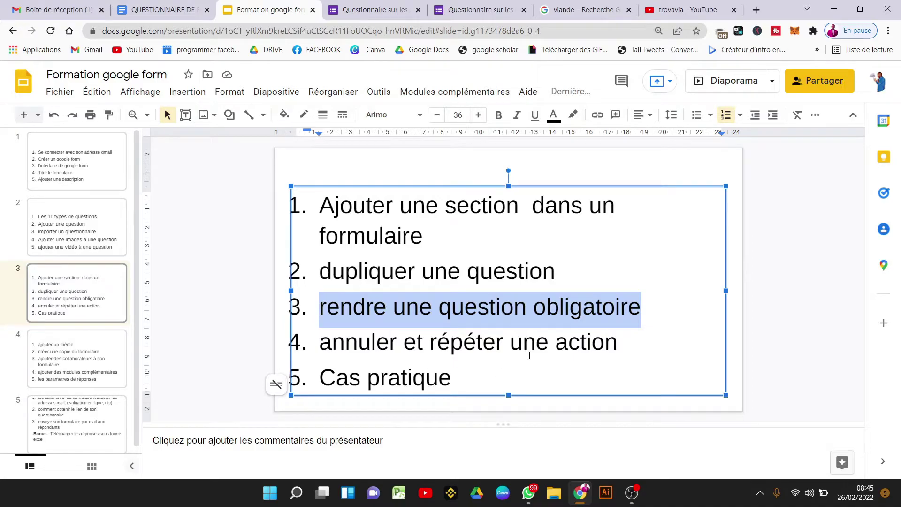
triple_click(477, 346)
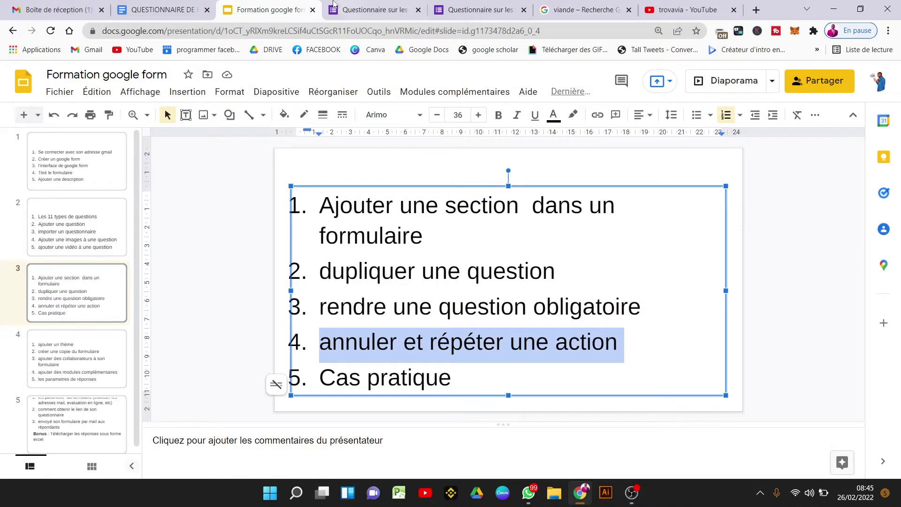
Step: Return to the form editor and undo a long run of recent edits one after another, then check the remaining questions
left_click(351, 6)
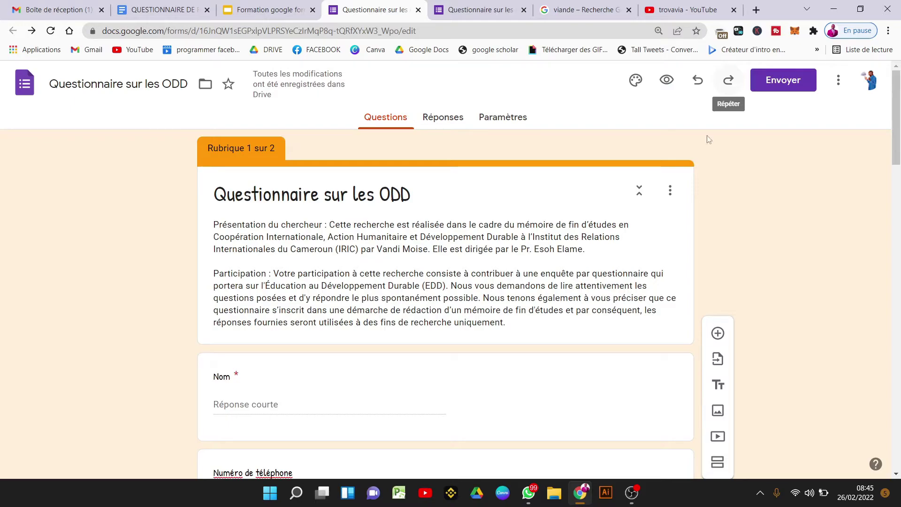
left_click(700, 81)
left_click(702, 80)
left_click(705, 81)
left_click(706, 81)
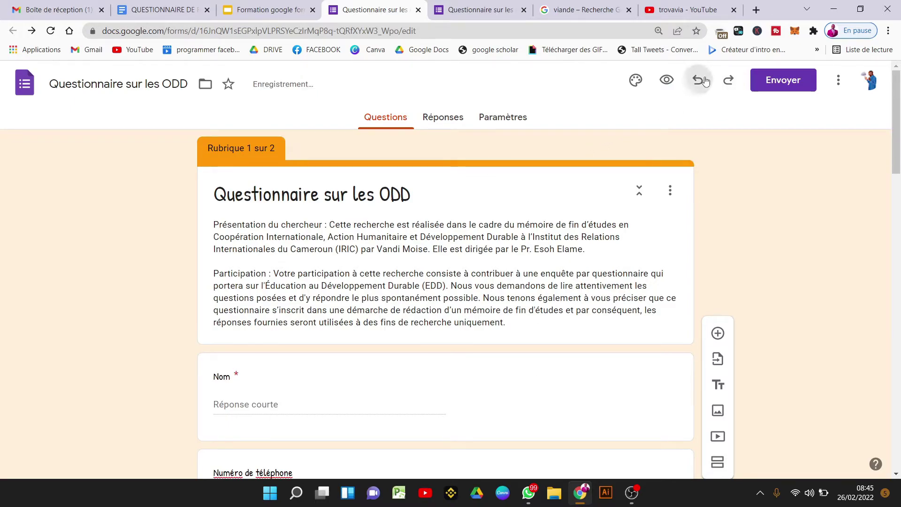
left_click(706, 82)
left_click(705, 83)
left_click(706, 84)
left_click(706, 83)
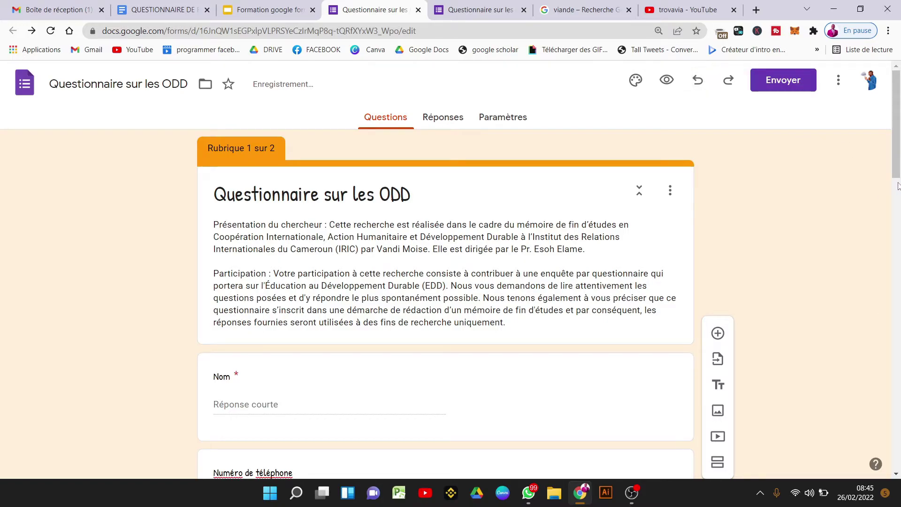
left_click(701, 82)
left_click(701, 82)
left_click(701, 83)
left_click(701, 83)
mouse_move(895, 149)
left_mouse_down()
mouse_move(889, 434)
mouse_move(898, 163)
left_mouse_up()
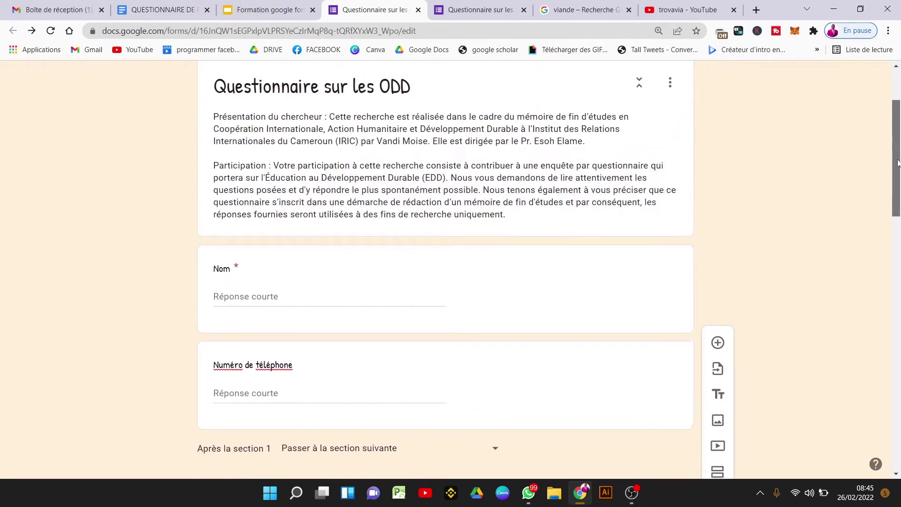
scroll(706, 244, "down", 2)
left_click(592, 229)
Step: Point out the Cas pratique agenda item in the presentation, then place the source questionnaire document beside the form editor and return to the form
key("ctrl+Page_Up")
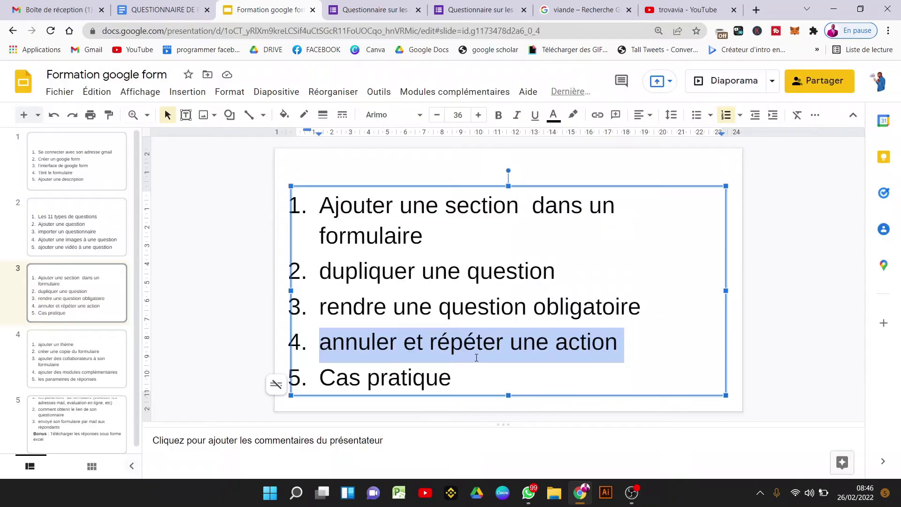
left_click(478, 369)
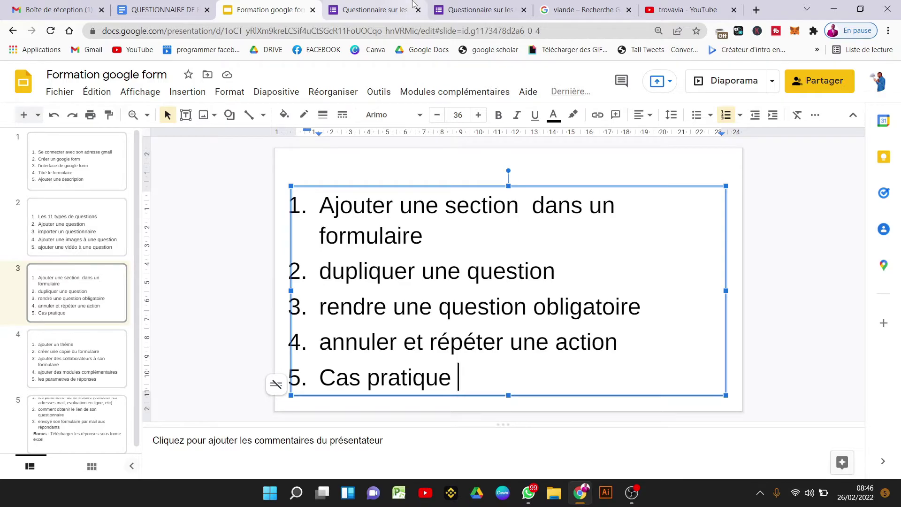
left_click_drag(159, 9, 289, 6)
left_click(375, 10)
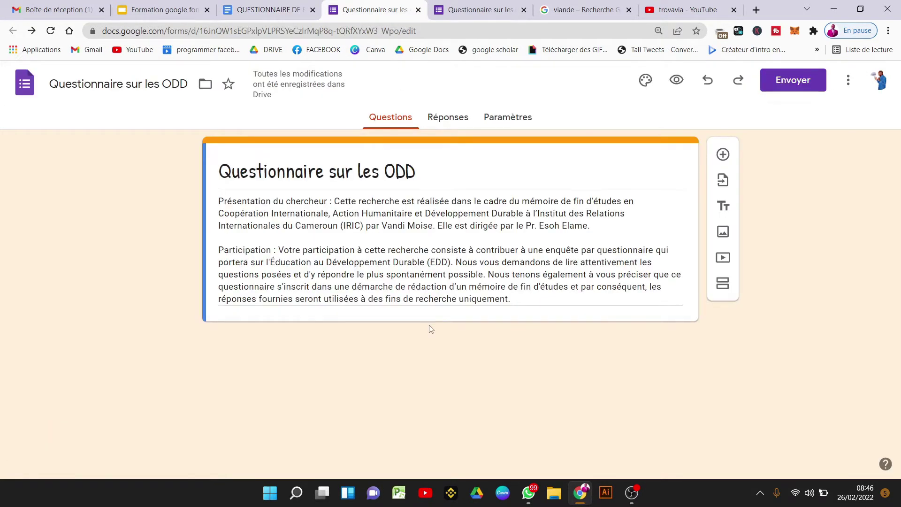
Step: Add a new blank multiple-choice question below the form description and switch to the source questionnaire document
left_click(640, 268)
key("ctrl+a")
left_click(671, 361)
left_click(717, 154)
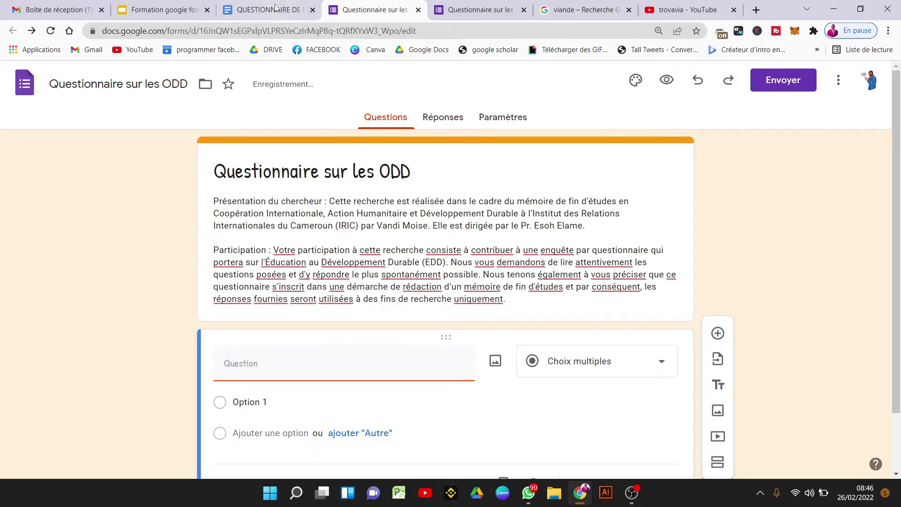
left_click(278, 9)
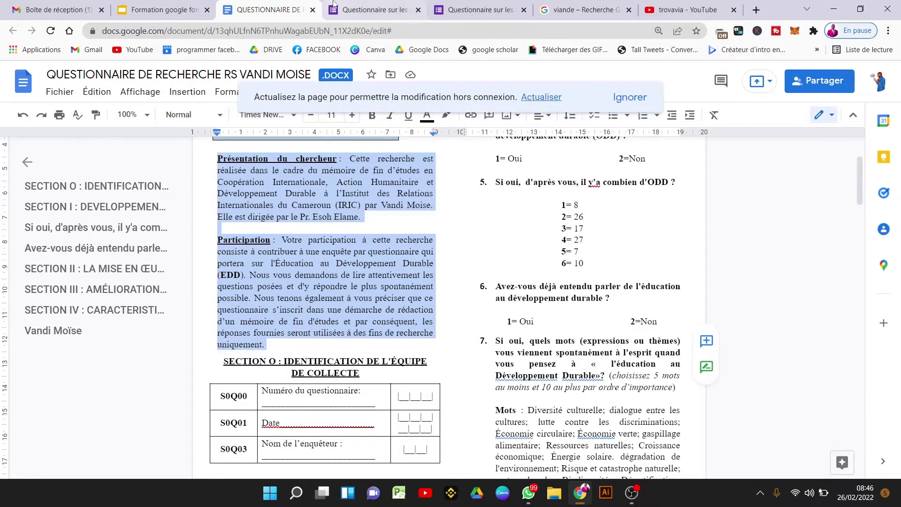
Step: Title the form's first question "D'après-vous, qu'est-ce que le développement durable ?", copied from question 1 of the source questionnaire document
left_click(375, 9)
type("N")
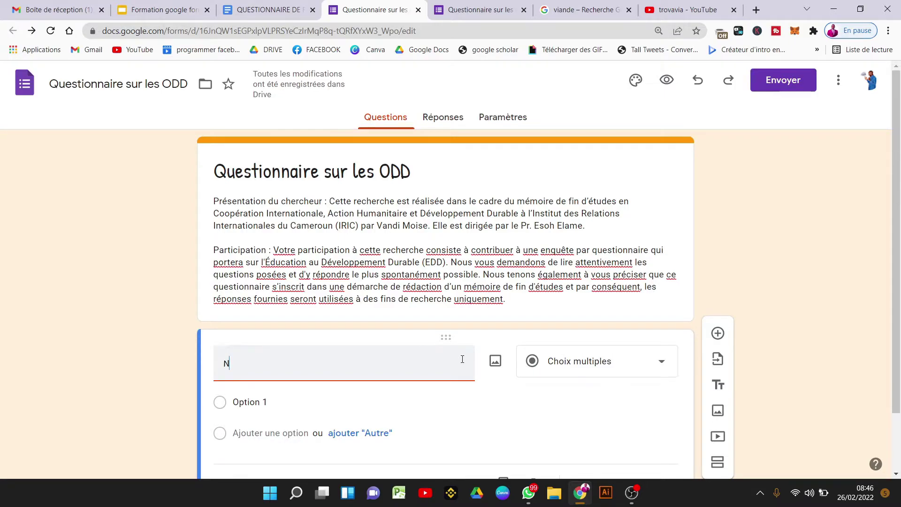
left_click(300, 7)
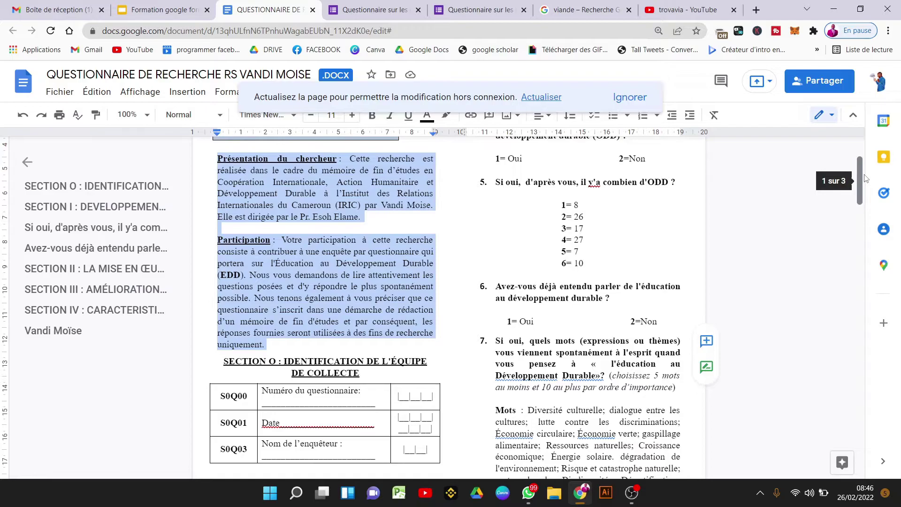
left_click_drag(859, 201, 859, 232)
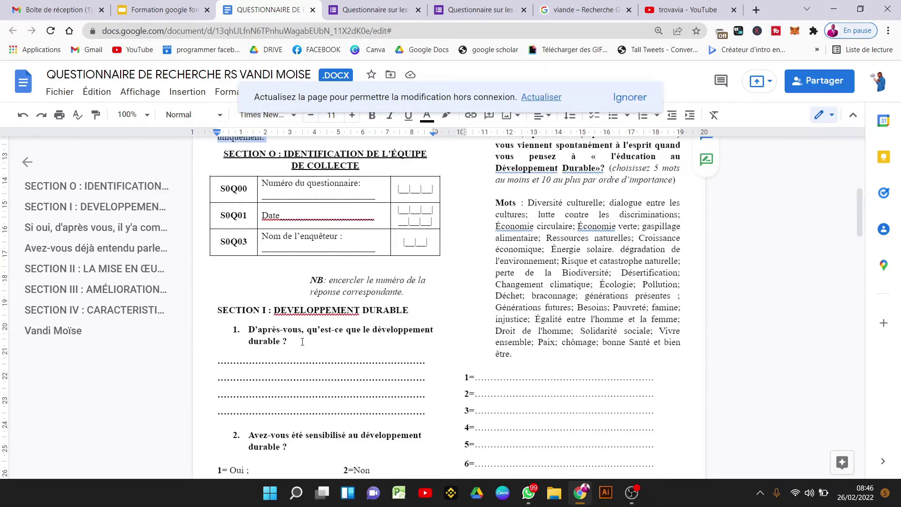
left_click_drag(303, 342, 249, 330)
key("ctrl+c")
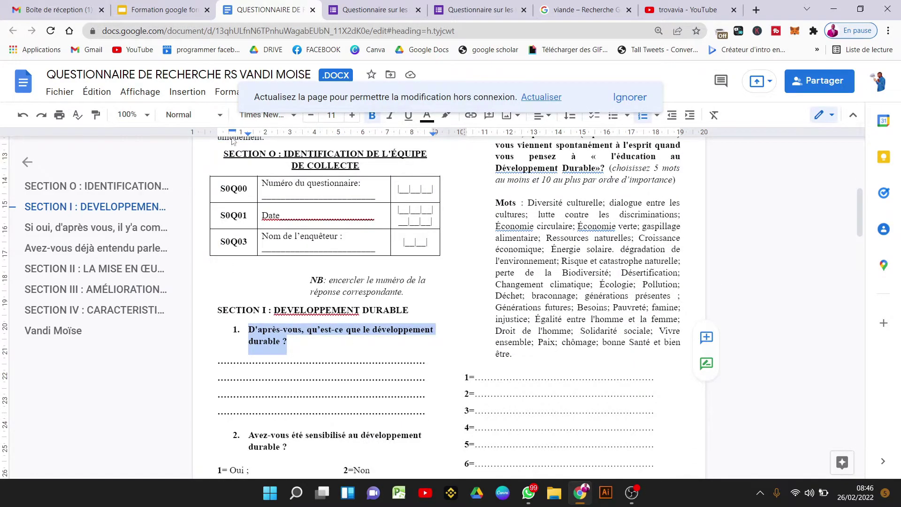
left_click(376, 9)
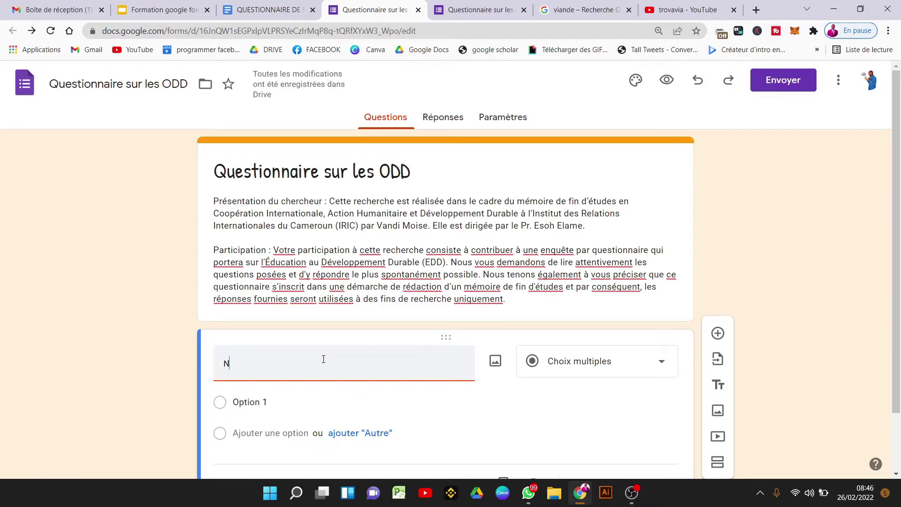
key("ctrl+v")
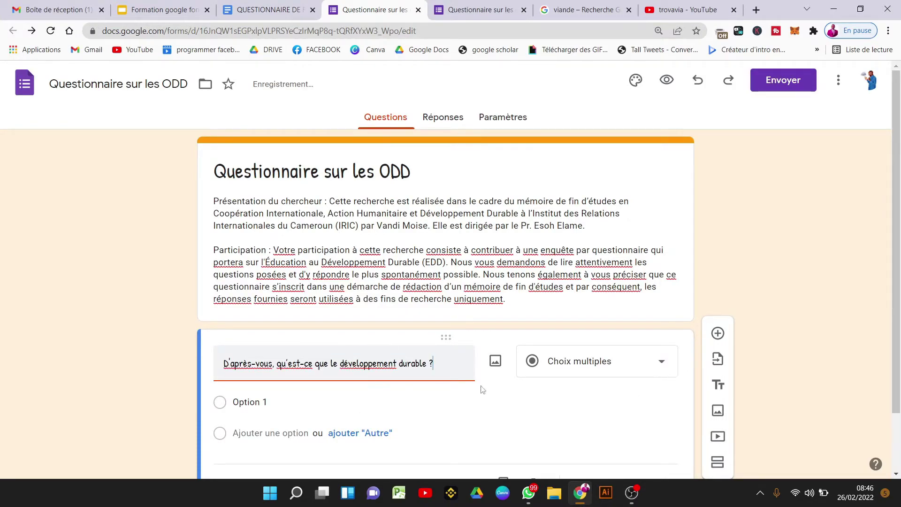
Step: Set the first question's answer type to Réponse courte, and turn its Obligatoire setting on and back off
left_click(529, 370)
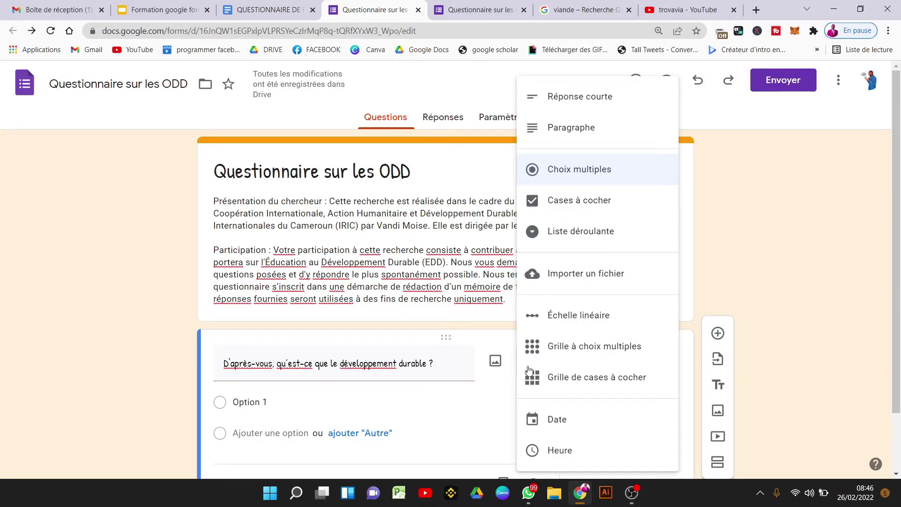
left_click(620, 98)
scroll(899, 291, "down", 1)
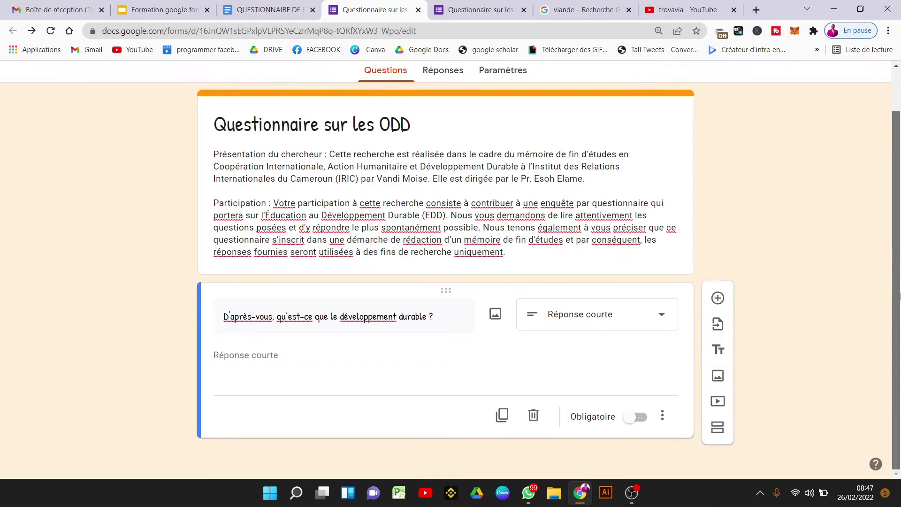
left_click(633, 420)
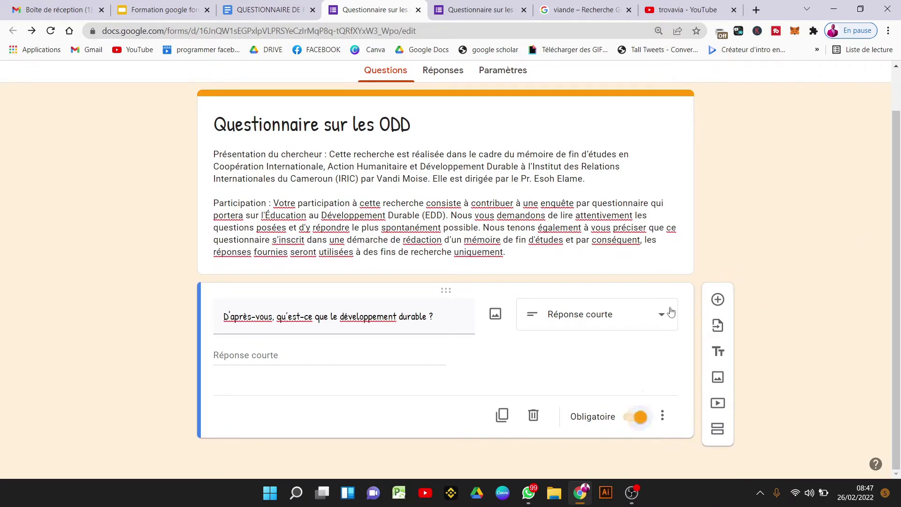
left_click(639, 417)
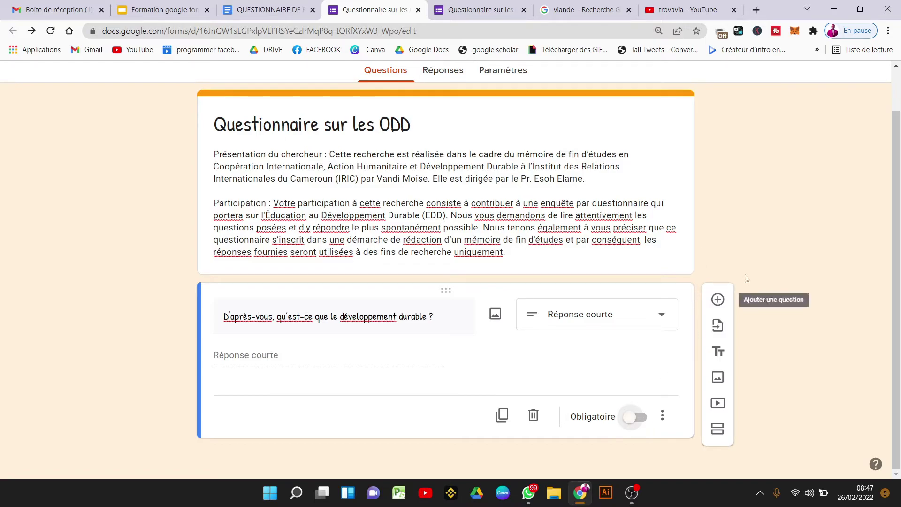
Step: Add a second question titled "Avez-vous été sensibilisé au développement durable ?", copied from question 2 of the source document
left_click(723, 306)
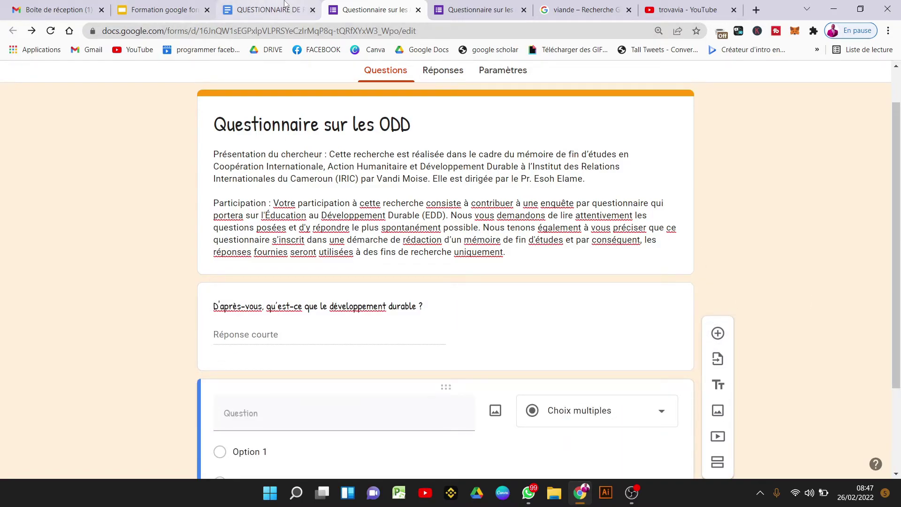
left_click(268, 10)
left_click_drag(298, 445, 252, 436)
key("ctrl+c")
left_click(337, 4)
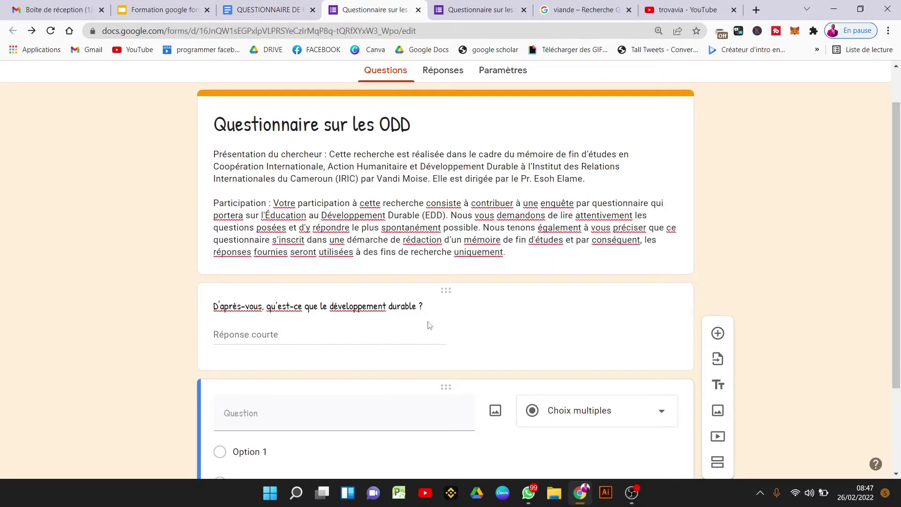
left_click(351, 413)
key("ctrl+v")
Step: Give the second question the options Oui and Non, and change its type to Liste déroulante
left_click(332, 447)
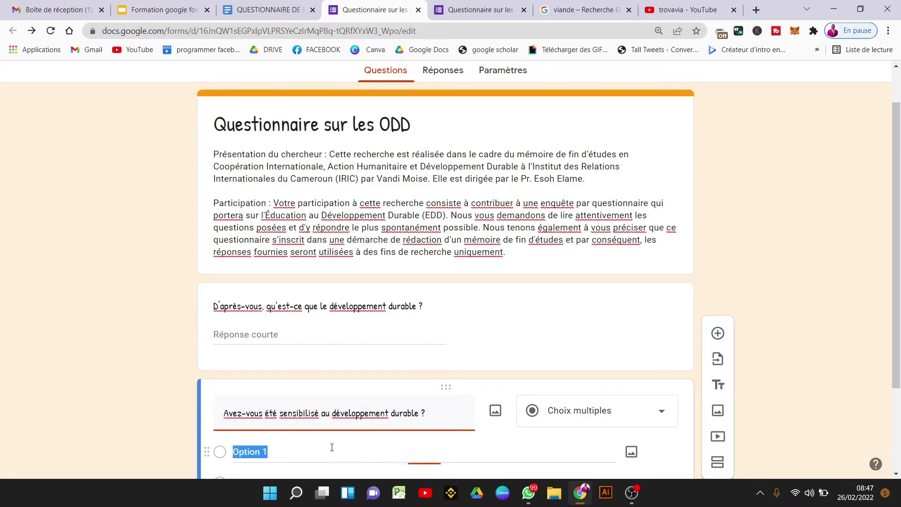
type("Oui")
key("Return")
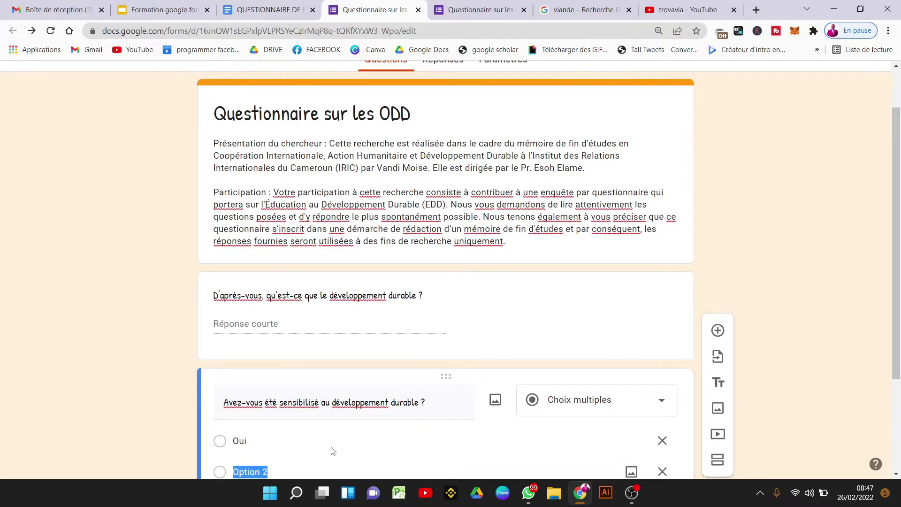
type("Non")
scroll(632, 292, "down", 2)
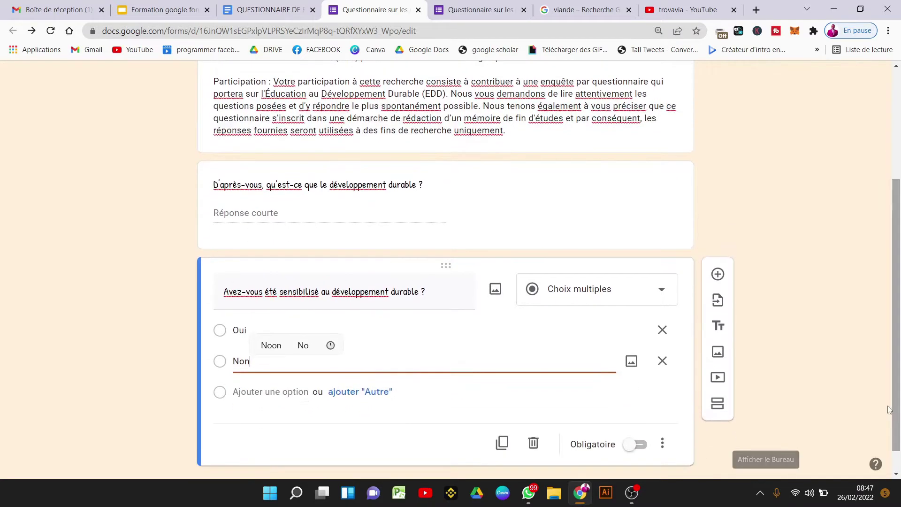
left_click(633, 292)
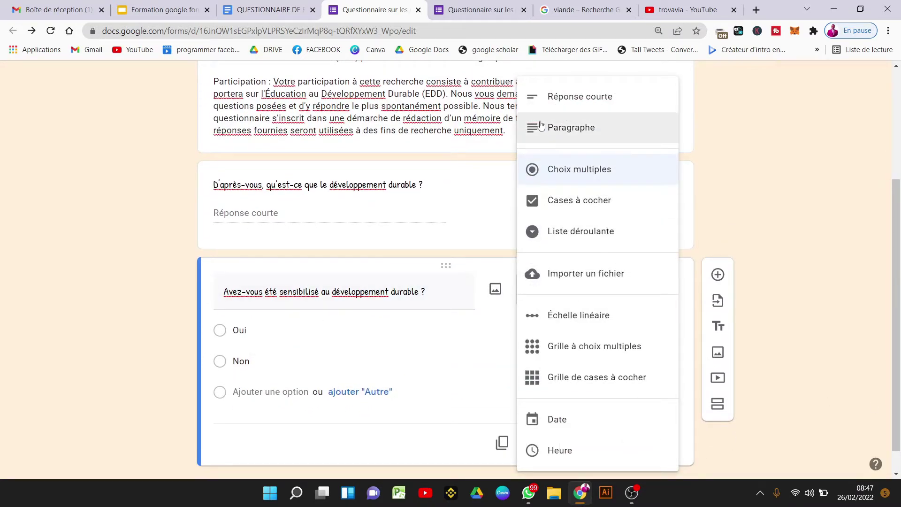
left_click(601, 239)
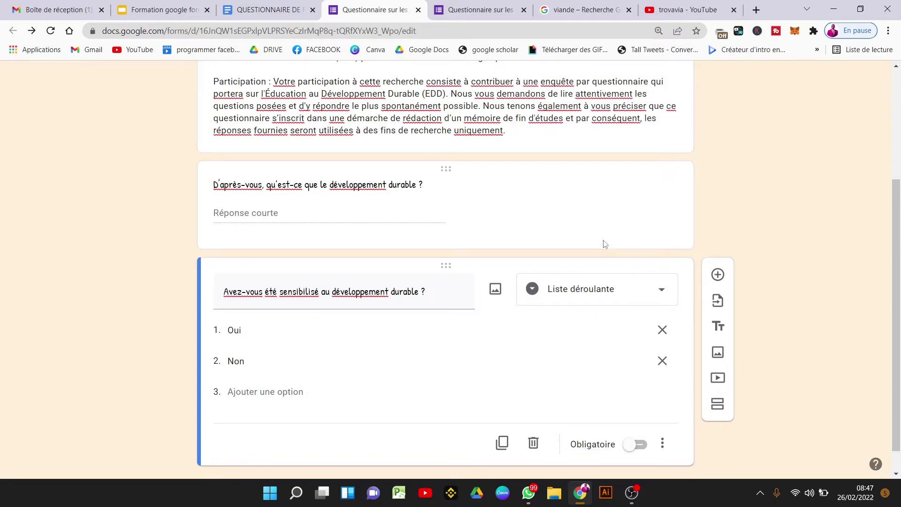
Step: Add a third question titled "Si oui, où ?", copied from question 3 of the source document
left_click(714, 276)
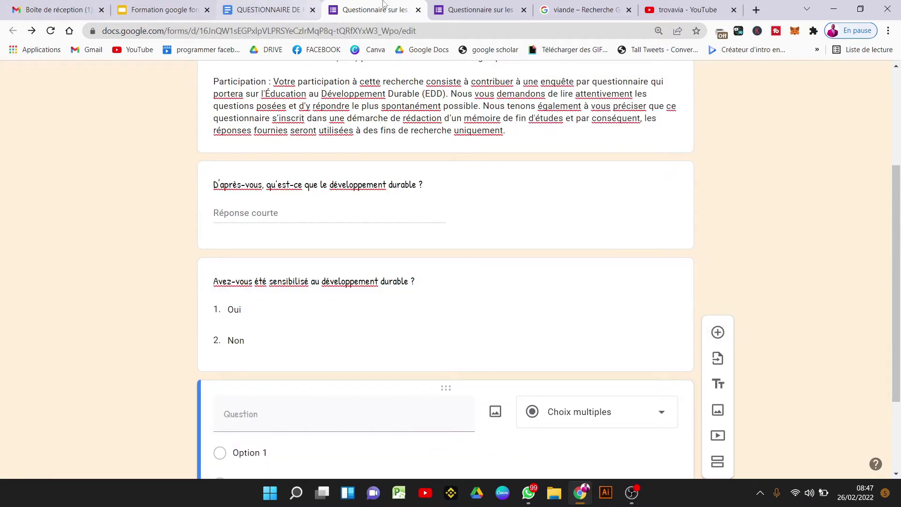
left_click(459, 6)
left_click(282, 8)
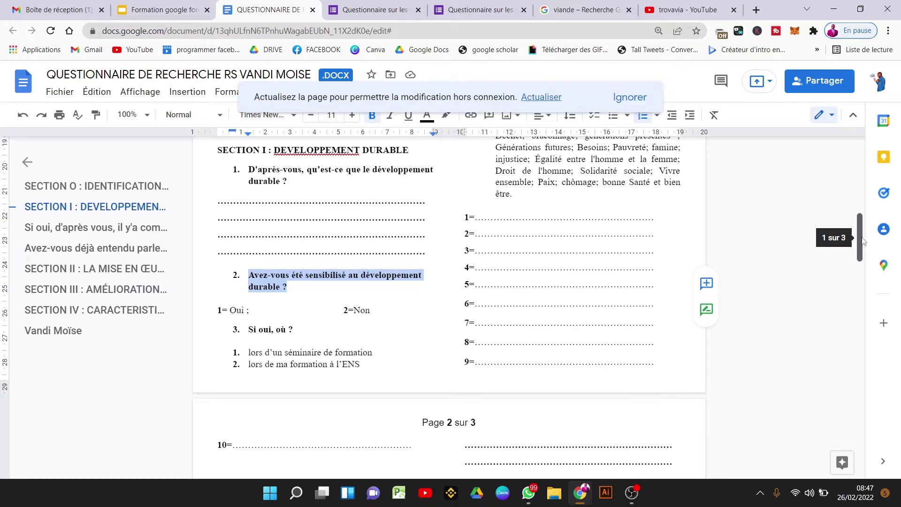
triple_click(270, 329)
Step: Fill the "Si oui, où ?" choices with the answer list copied from the source document, keeping the type Choix multiples
left_click_drag(369, 367, 247, 355)
left_click(373, 5)
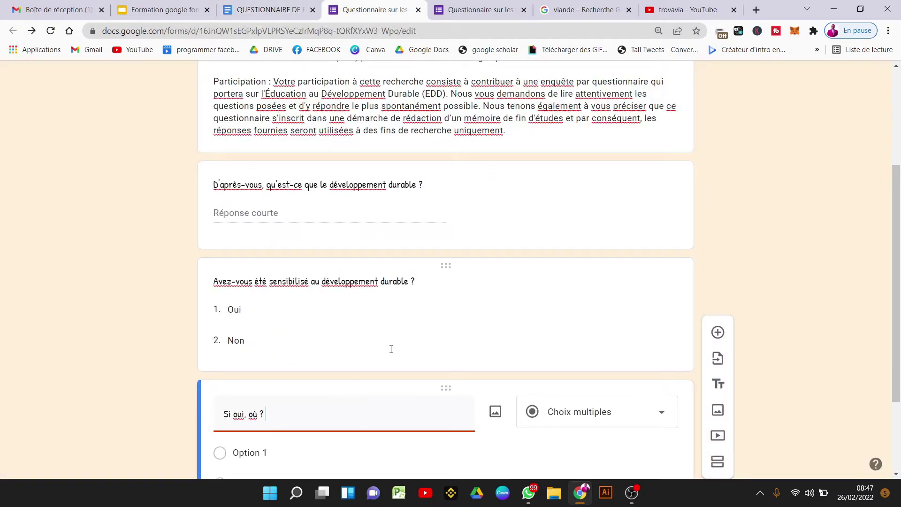
left_click(289, 452)
key("ctrl+v")
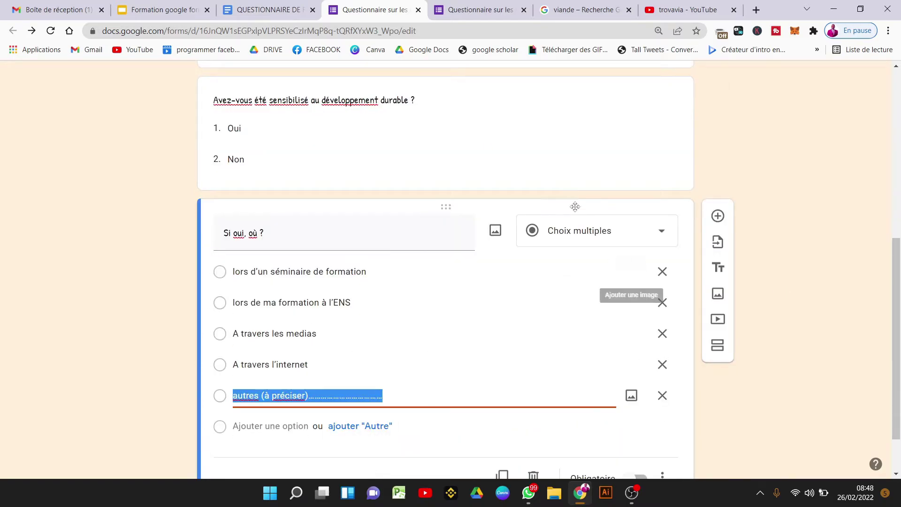
left_click(580, 231)
left_click(590, 174)
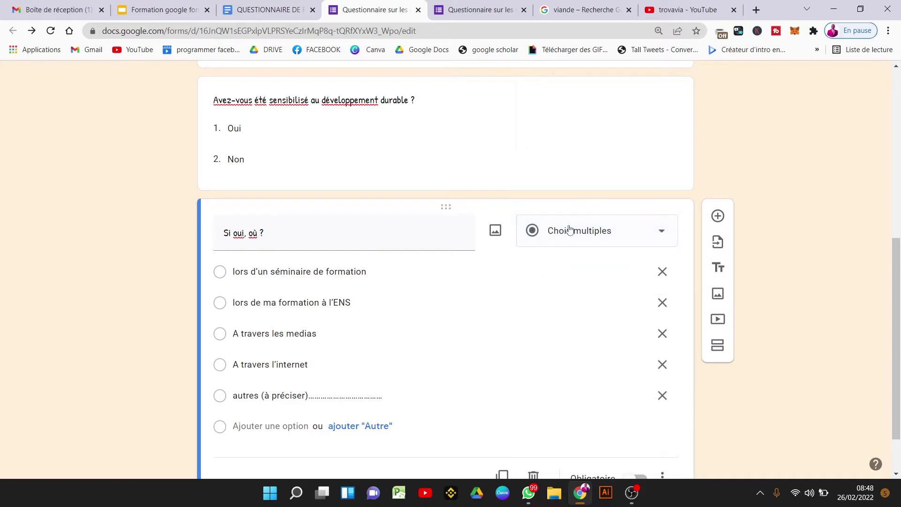
Step: Add the built-in "Autre" choice to "Si oui, où ?" and delete the copied "autres (à préciser)" option
left_click(376, 427)
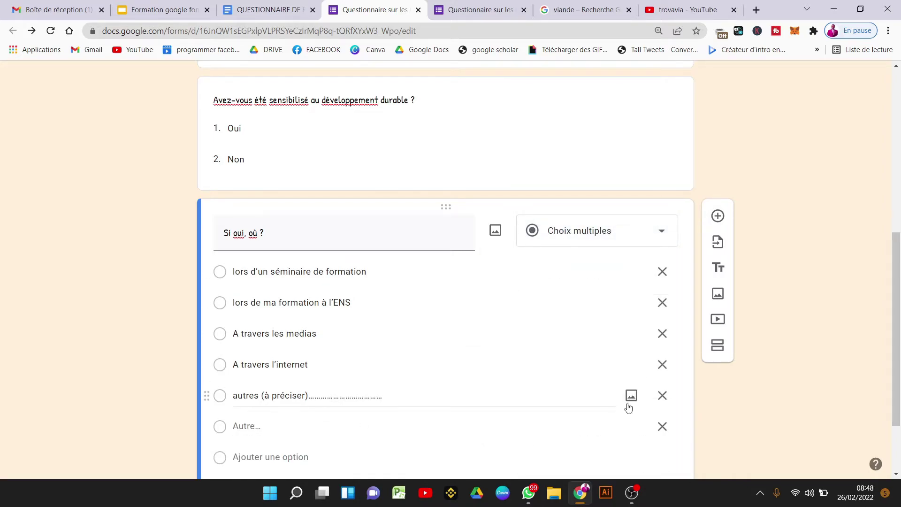
left_click(662, 396)
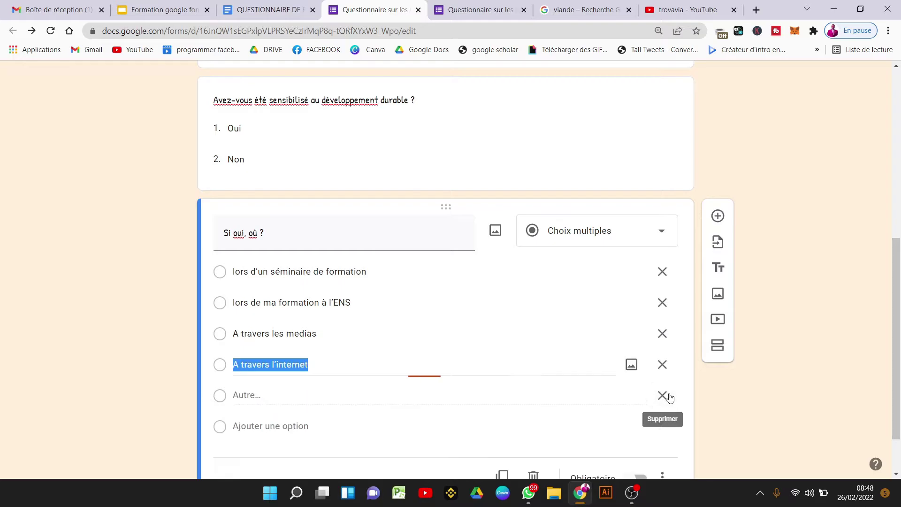
left_click(125, 275)
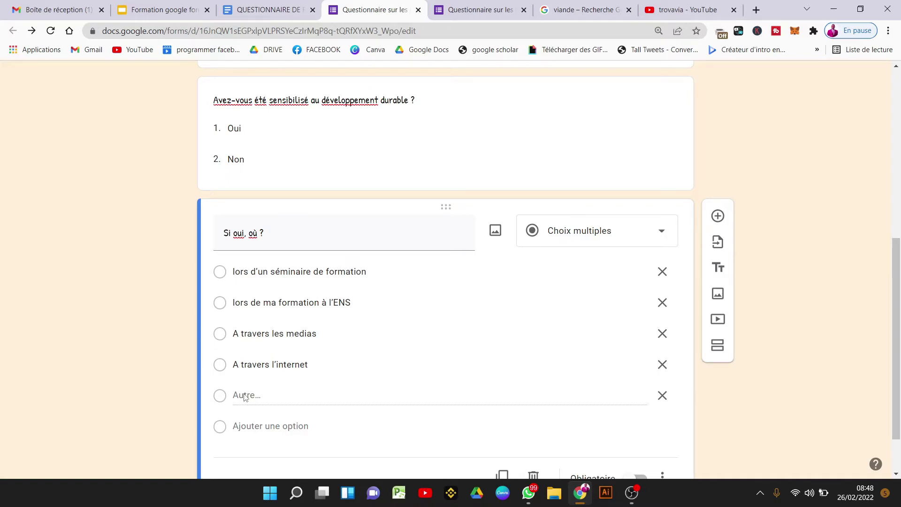
Step: Test the form in the respondent view by choosing Oui for the second question and entering "lors d'un" as the Autre answer
left_click(474, 4)
left_click_drag(900, 221, 899, 328)
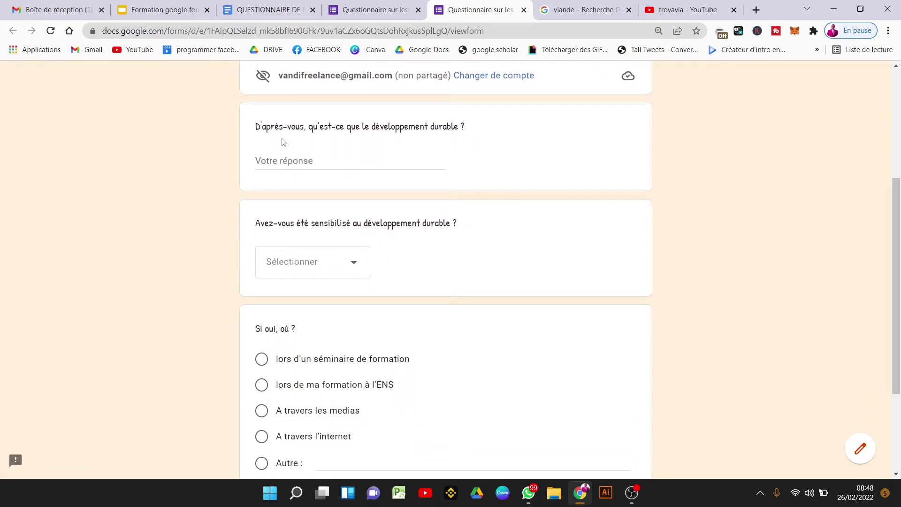
left_click(318, 262)
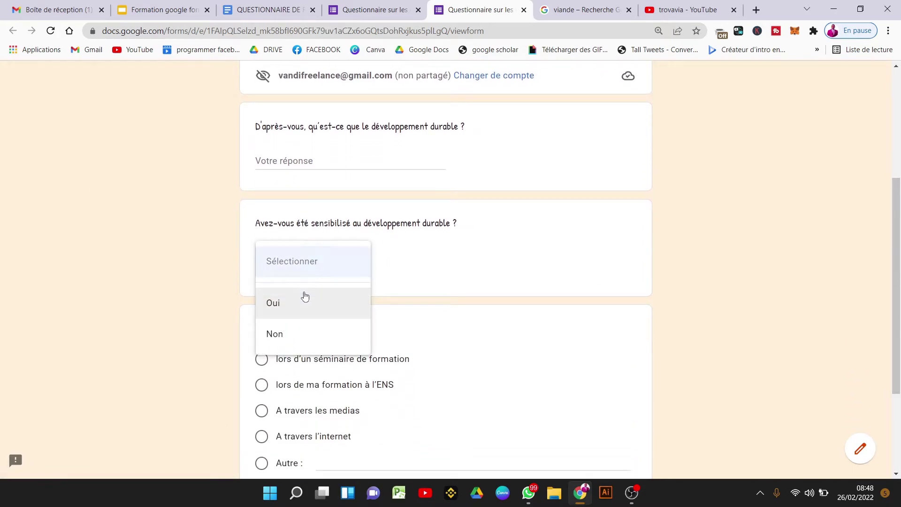
left_click(305, 296)
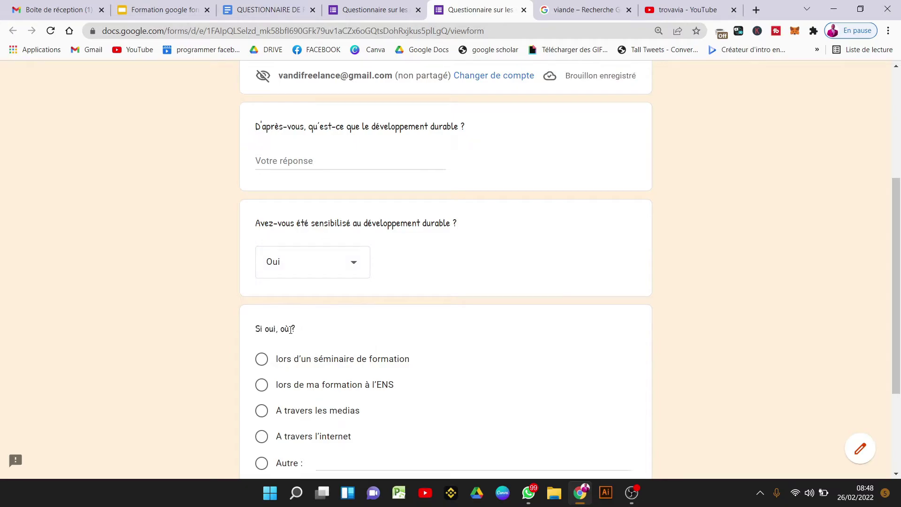
scroll(186, 232, "down", 3)
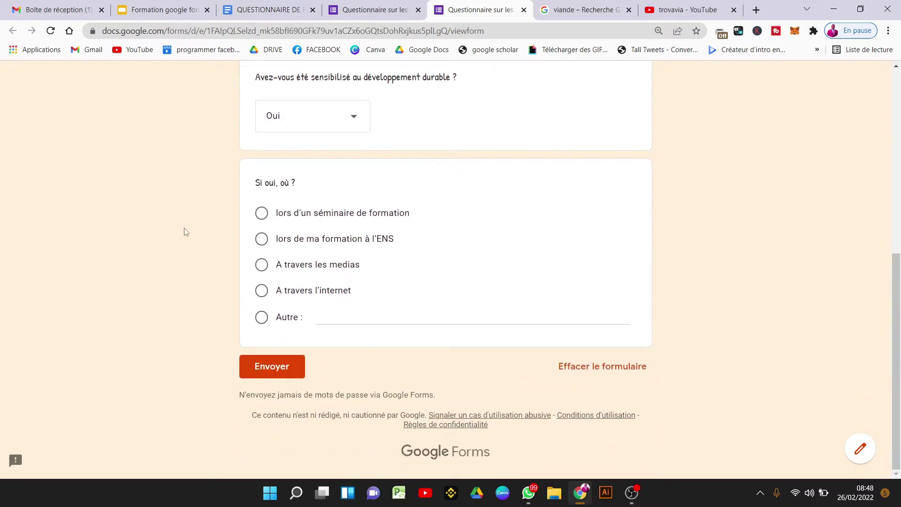
left_click(381, 319)
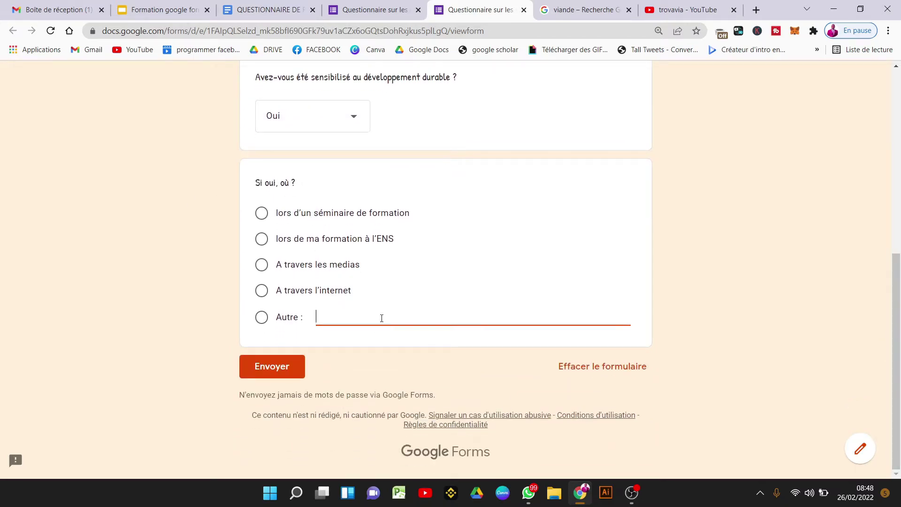
type("lors")
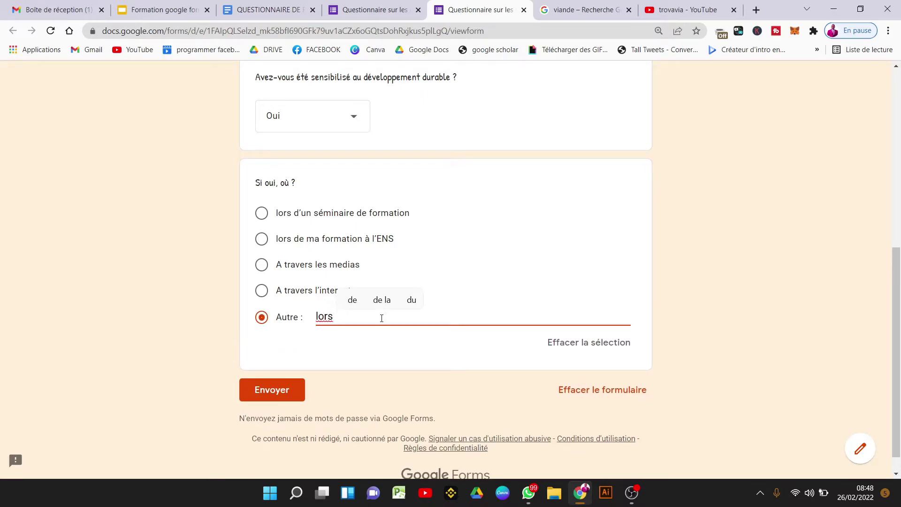
type(" d'un")
Step: Add a fourth question after "Si oui, où ?" using the text of question 7 from the source document, including its italic instruction
key("ctrl+shift+Tab")
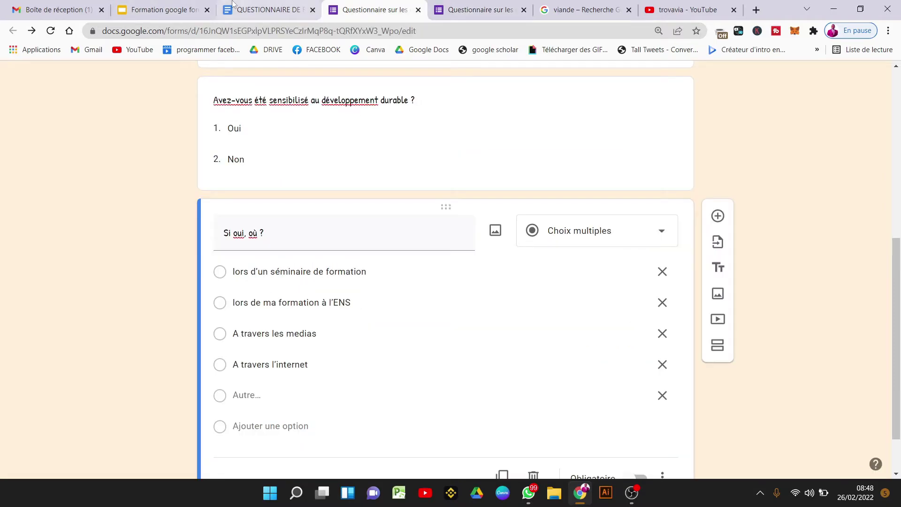
key("ctrl+shift+Tab")
left_click(595, 270)
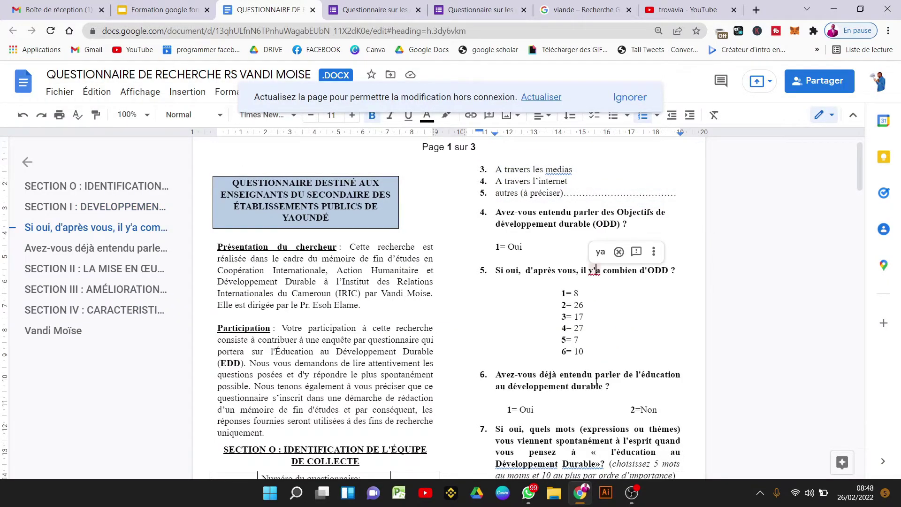
left_click(596, 382)
left_click_drag(863, 184, 866, 212)
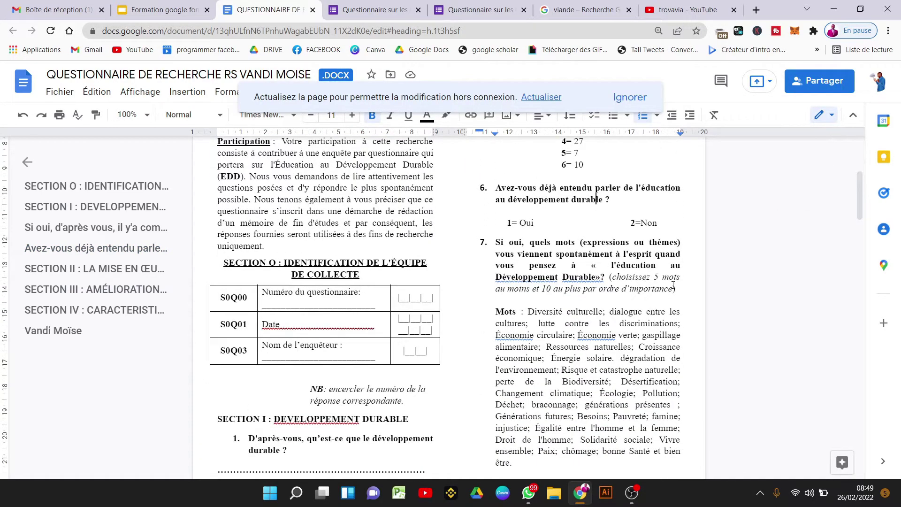
left_click_drag(678, 290, 500, 245)
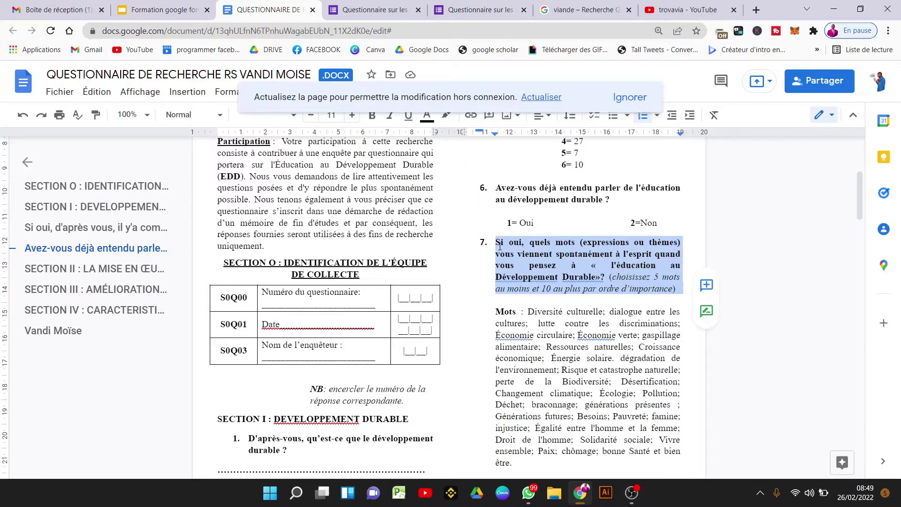
left_click(371, 10)
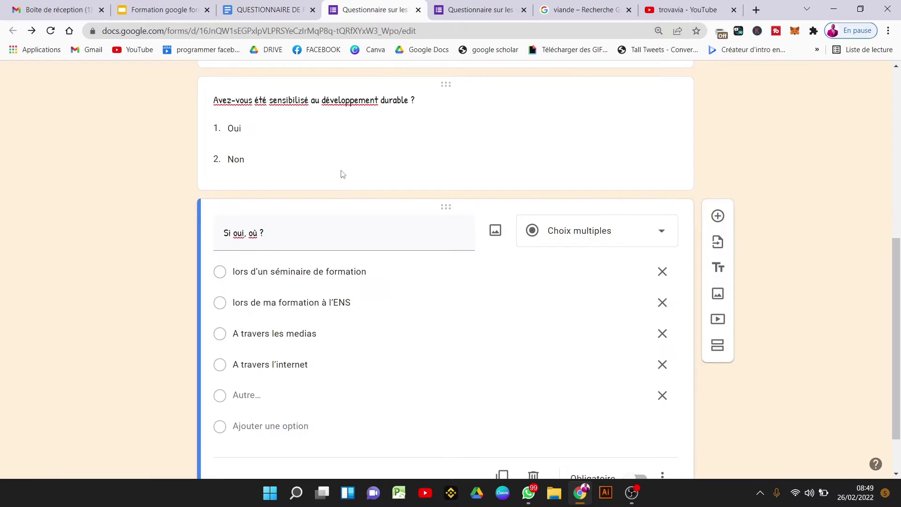
left_click(718, 216)
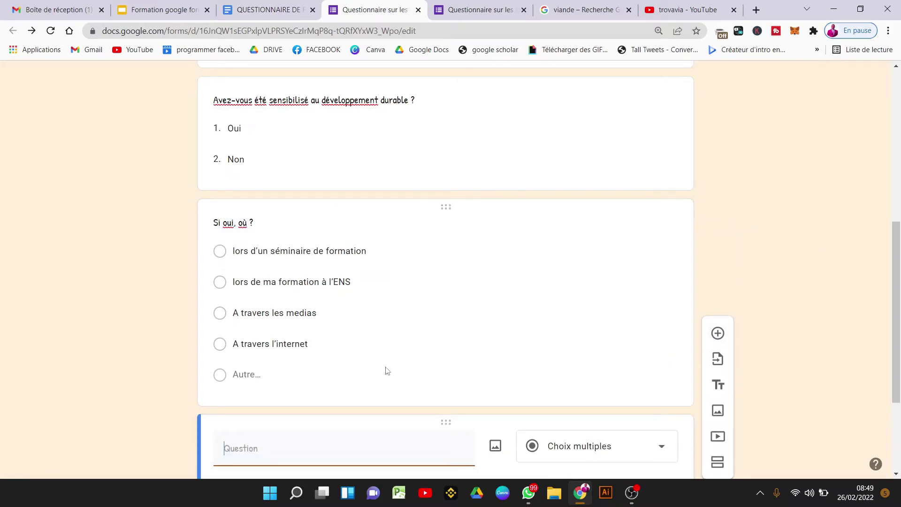
type("Si oui, quels mots (expressions ou thèmes) vous viennent spontanément à l'esprit quand vous pensez à « l'éducation au développement durable »? (choisissez 5 mots au moins et 10 au plus par ordre d'importance)")
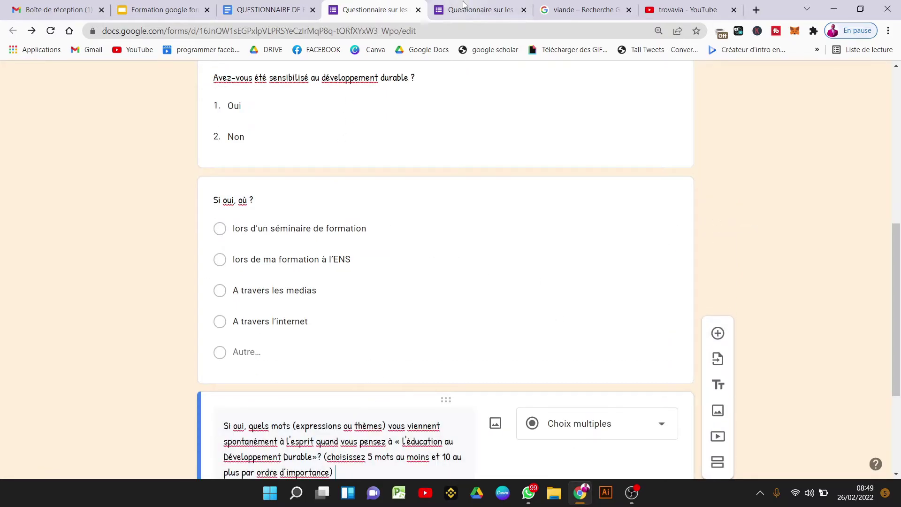
Step: Fill the new question's choices with the first six words of the source document's Mots list, "Diversité culturelle;" through "gaspillage alimentaire;"
key("ctrl+Tab")
left_click(263, 10)
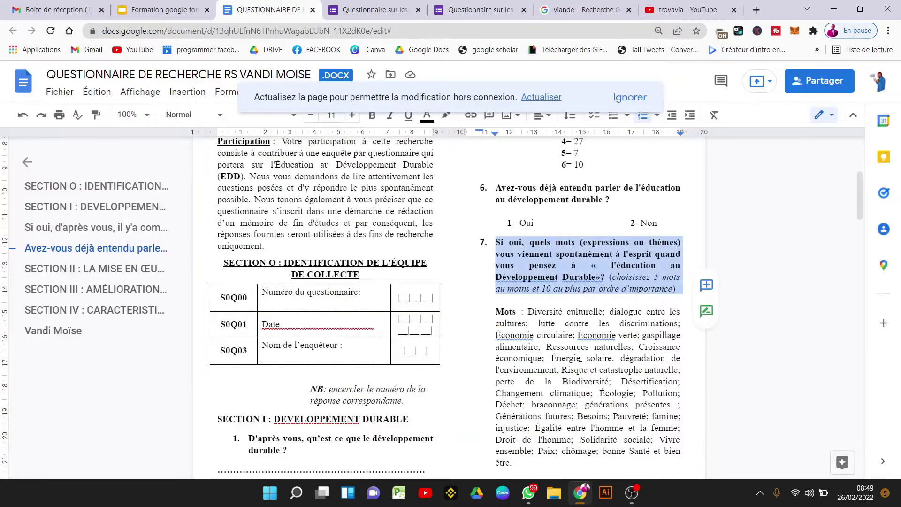
key("ctrl+Tab")
left_click(278, 333)
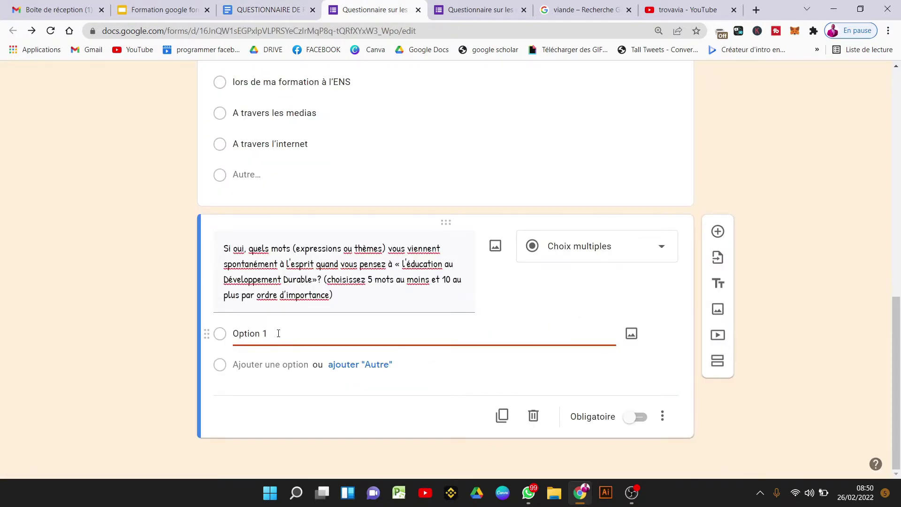
type("Diversité culturelle; dialogue entre les cultures; lutte contre les discriminations; Économie circulaire; Économie verte; gaspillage alimentaire;")
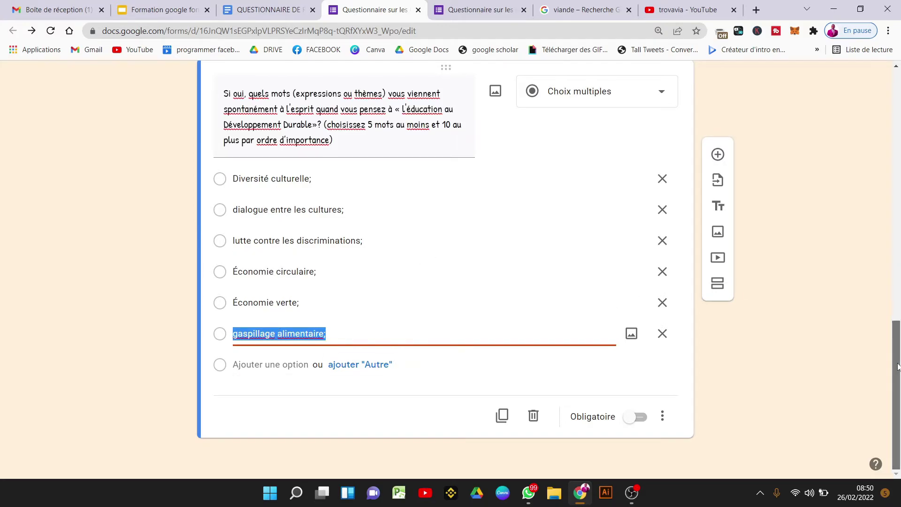
Step: Change the type of the "Si oui, quels mots" question to Cases à cocher
scroll(897, 366, "up", 2)
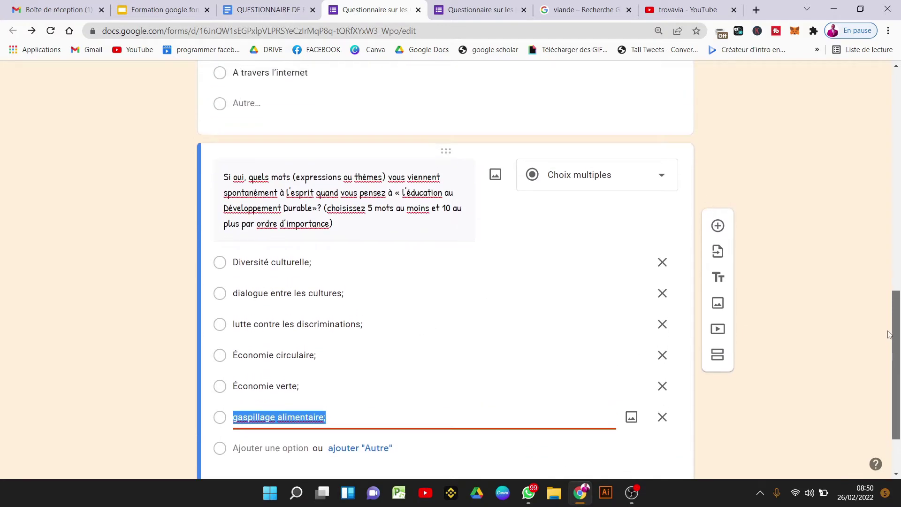
left_click(366, 227)
left_click(367, 226)
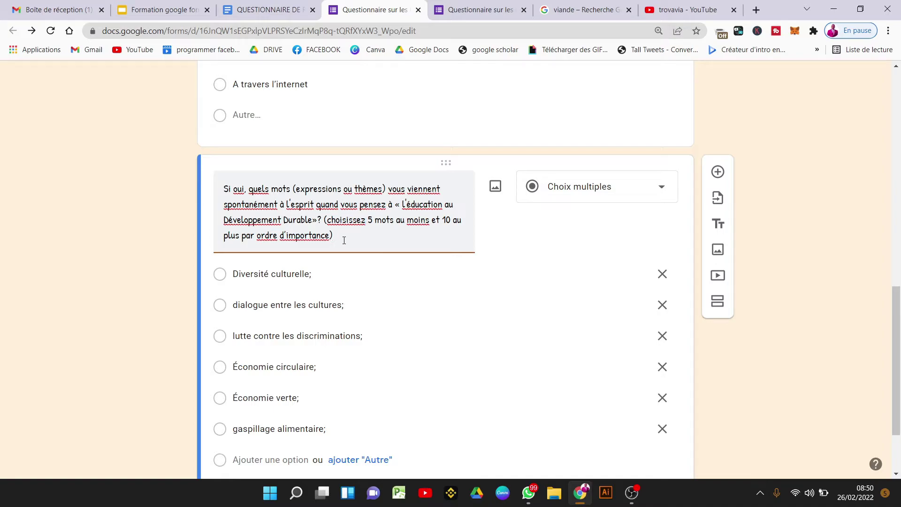
left_click(556, 205)
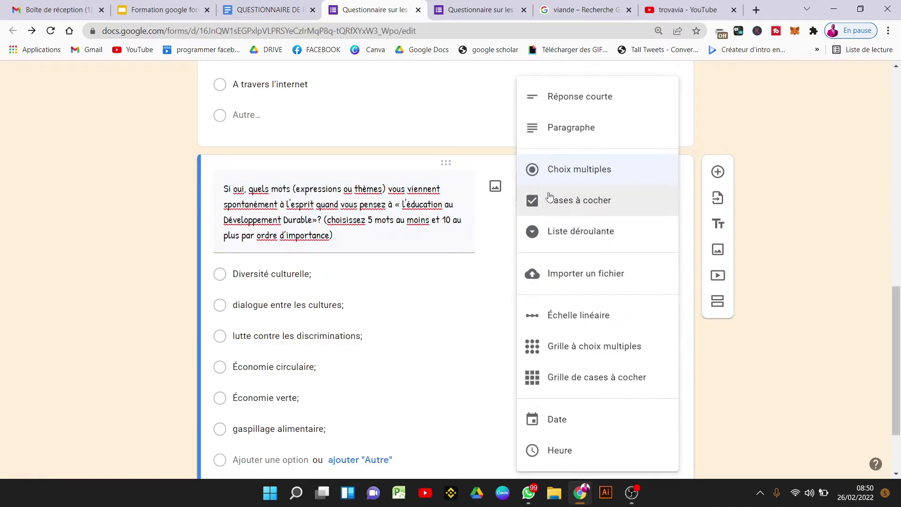
left_click(552, 202)
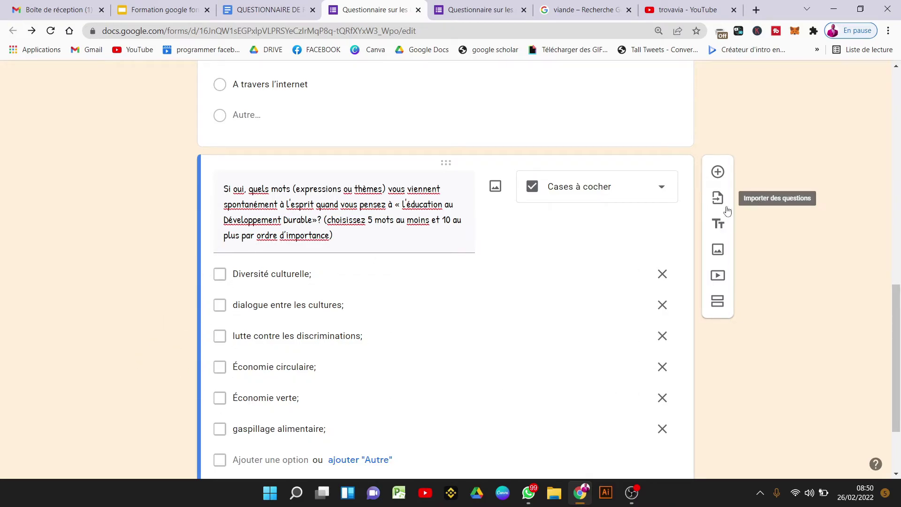
Step: Copy the Section II heading from the source document and add a new section after the checkbox question
left_click(718, 172)
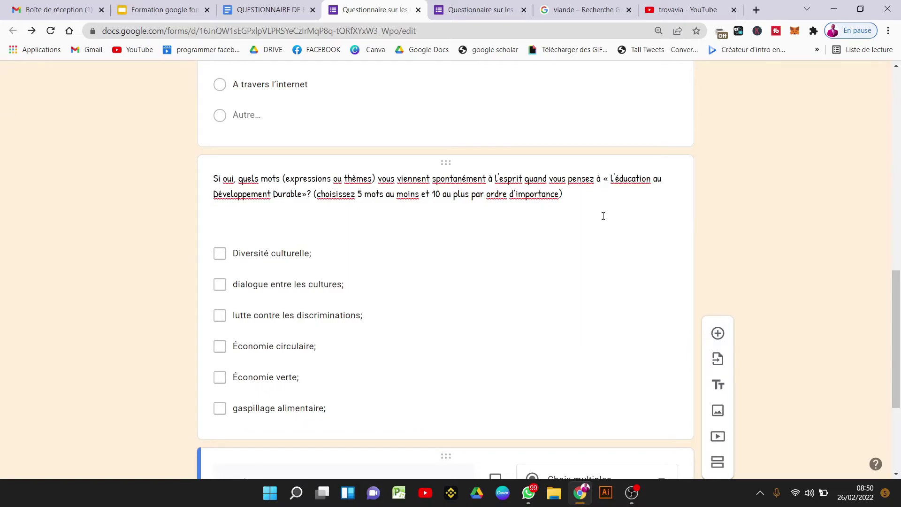
key("ctrl+Page_Up")
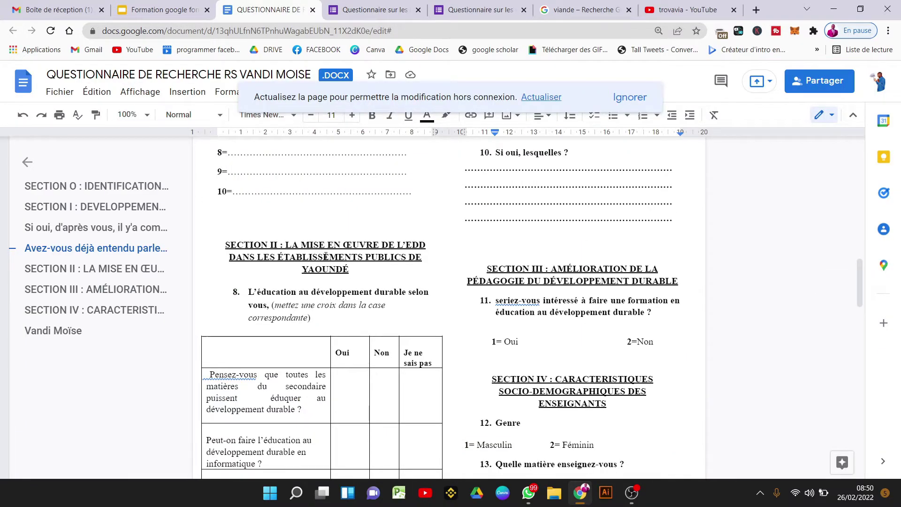
left_click_drag(350, 271, 227, 245)
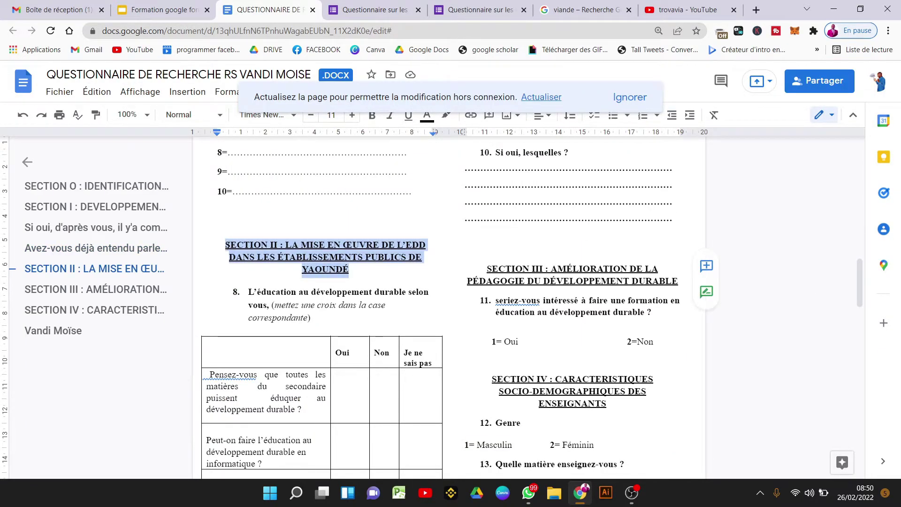
key("ctrl+Page_Down")
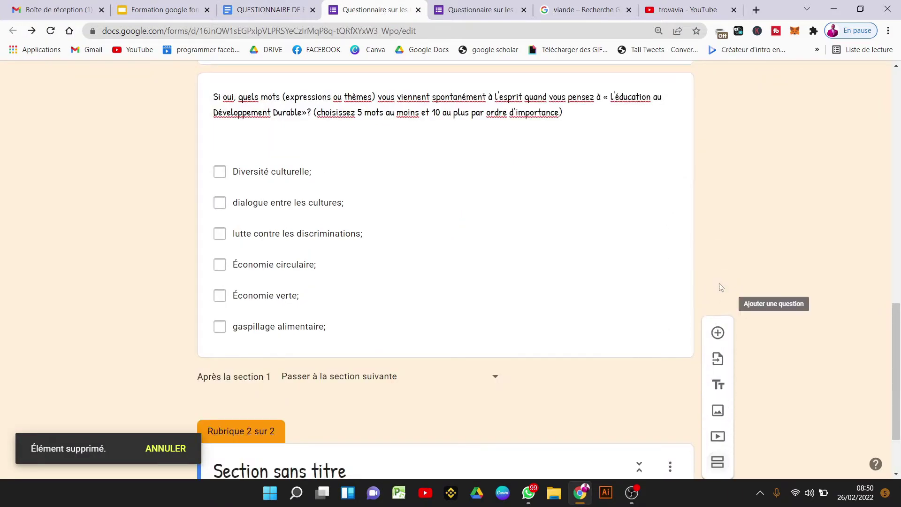
Step: Clear the default title "Section sans titre" of the new second section
scroll(290, 390, "down", 2)
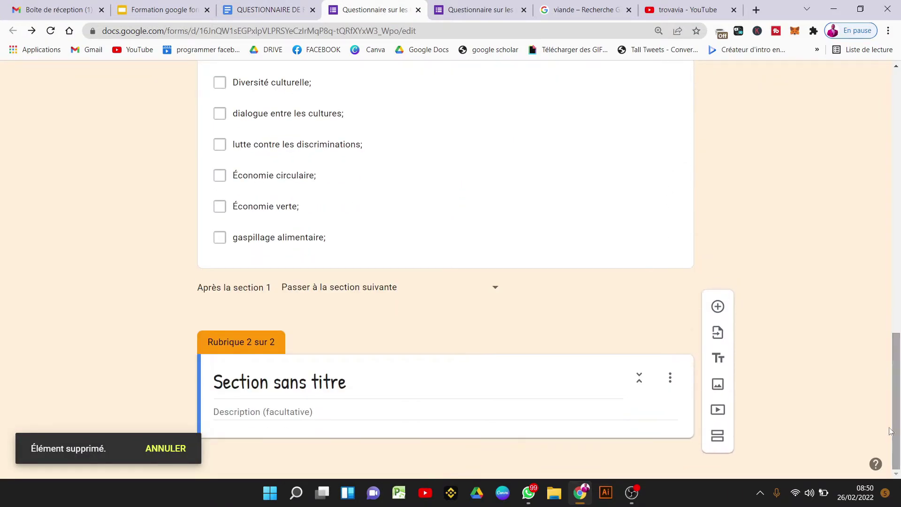
double_click(290, 390)
key("BackSpace")
key("BackSpace")
key("BackSpace")
key("BackSpace")
key("BackSpace")
key("BackSpace")
key("BackSpace")
key("BackSpace")
key("BackSpace")
key("Delete")
key("Delete")
key("Delete")
key("Delete")
key("Delete")
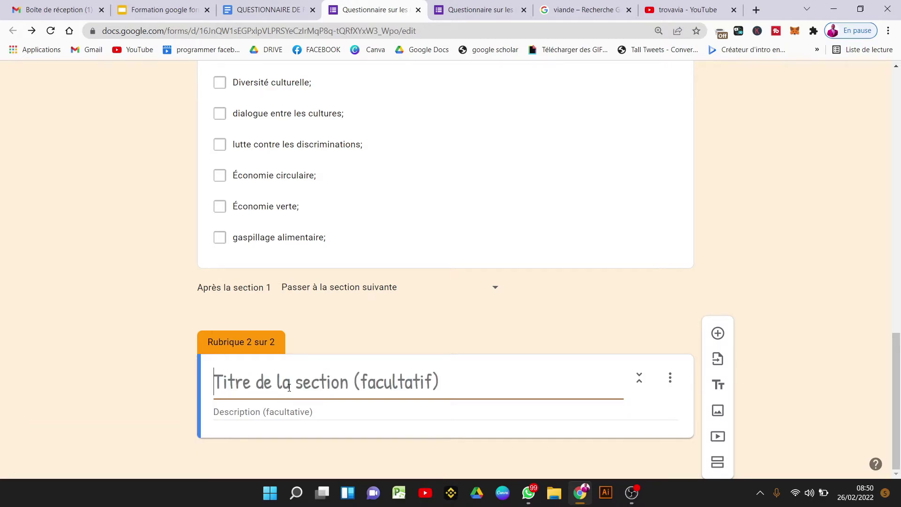
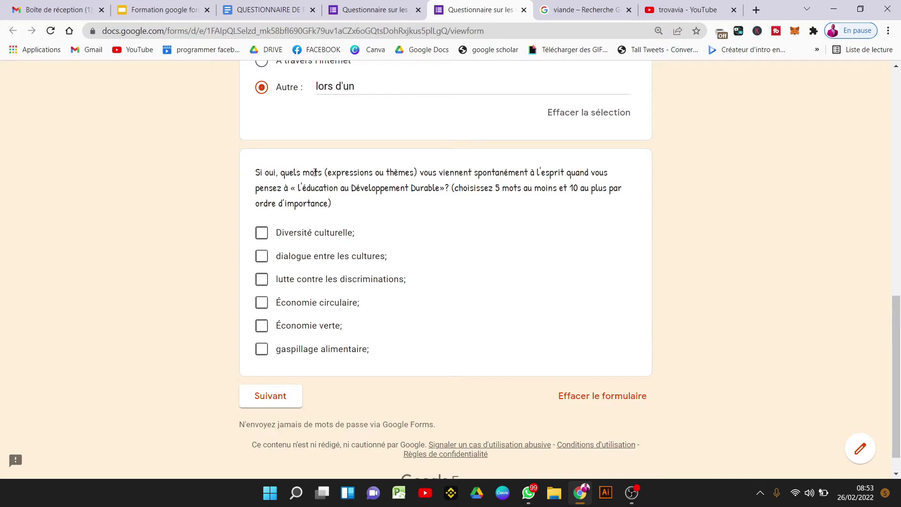
Step: Test the checkbox question in the respondent view by ticking its first four options, and continue to the second section
left_click(261, 232)
left_click(261, 256)
left_click(262, 276)
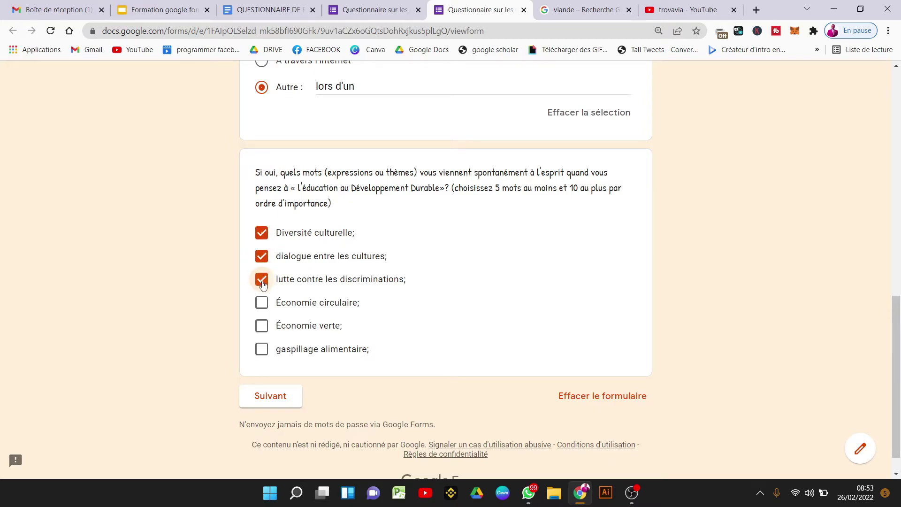
left_click(261, 302)
left_click(279, 399)
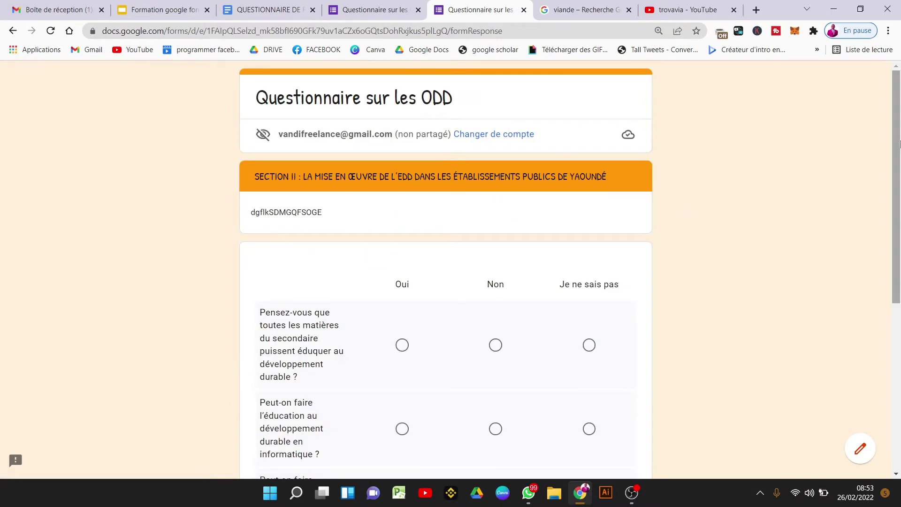
Step: Test the respondent grid, choosing Je ne sais pas for toutes les matières, Oui for informatique and Non for Mathématiques
scroll(810, 188, "down", 2)
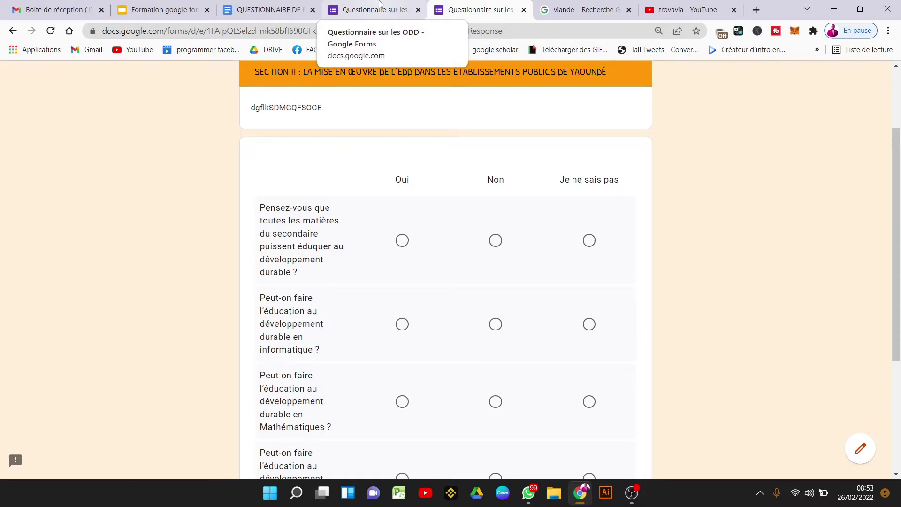
left_click(330, 8)
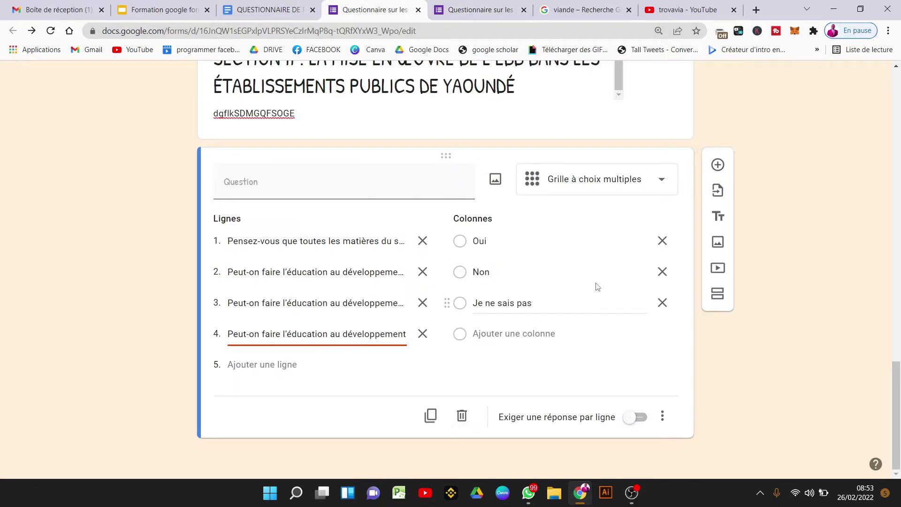
left_click(455, 7)
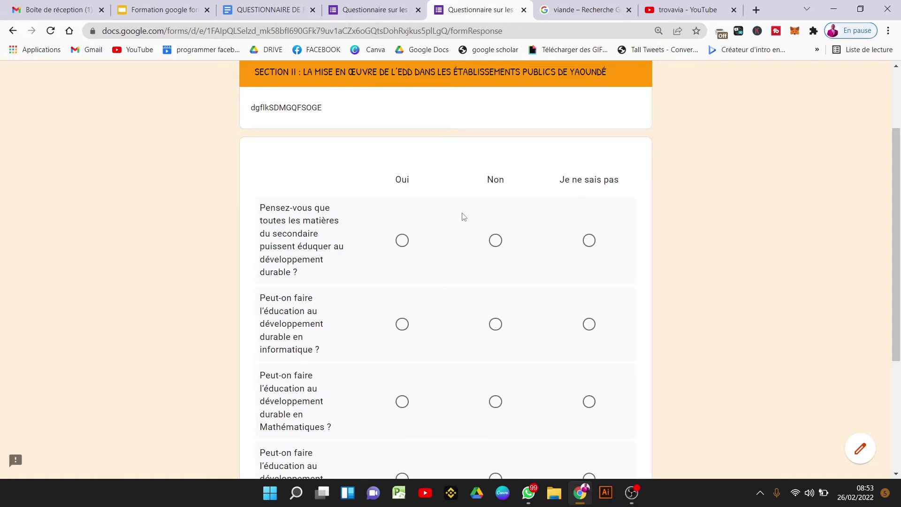
left_click(401, 240)
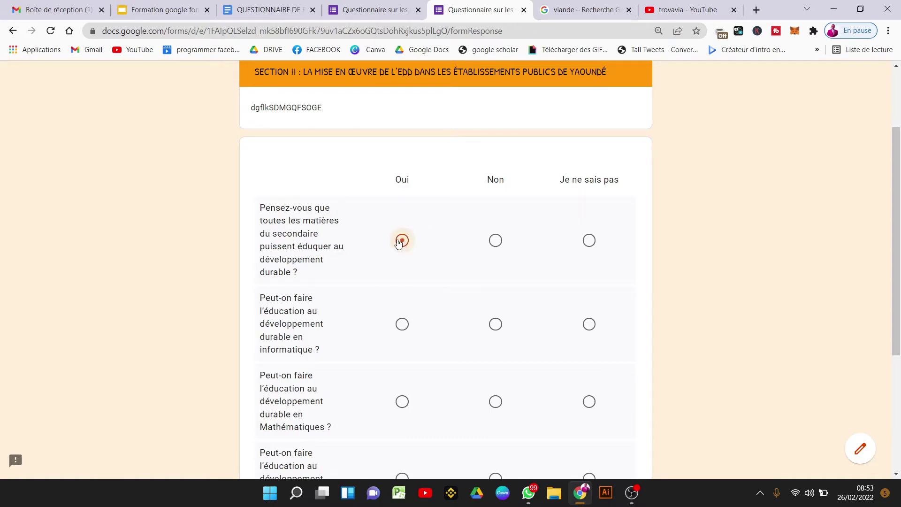
left_click(496, 241)
left_click(588, 241)
left_click(587, 325)
left_click(402, 325)
left_click(495, 401)
scroll(346, 292, "down", 5)
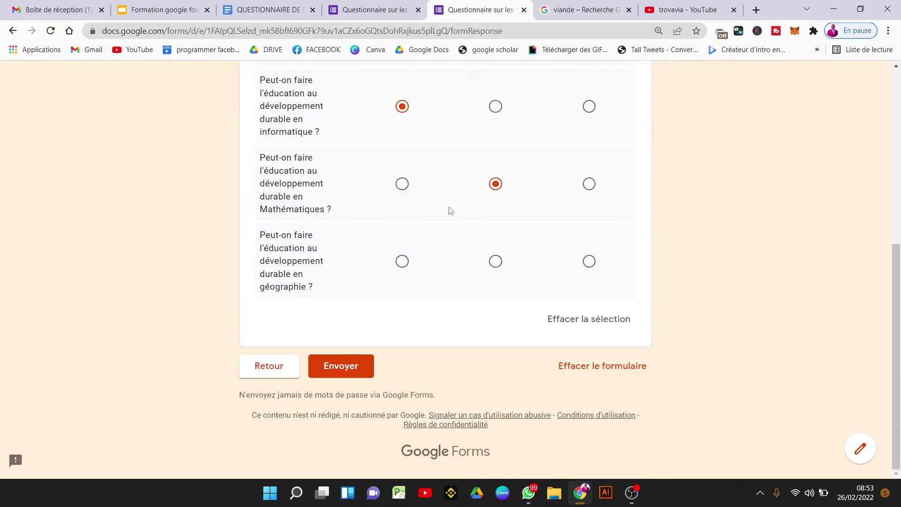
Step: Review the rest of the source questionnaire and the form in the editor, and bring up the "Formation google form" presentation beside the source document
scroll(450, 210, "up", 10)
left_click(376, 10)
left_click(268, 10)
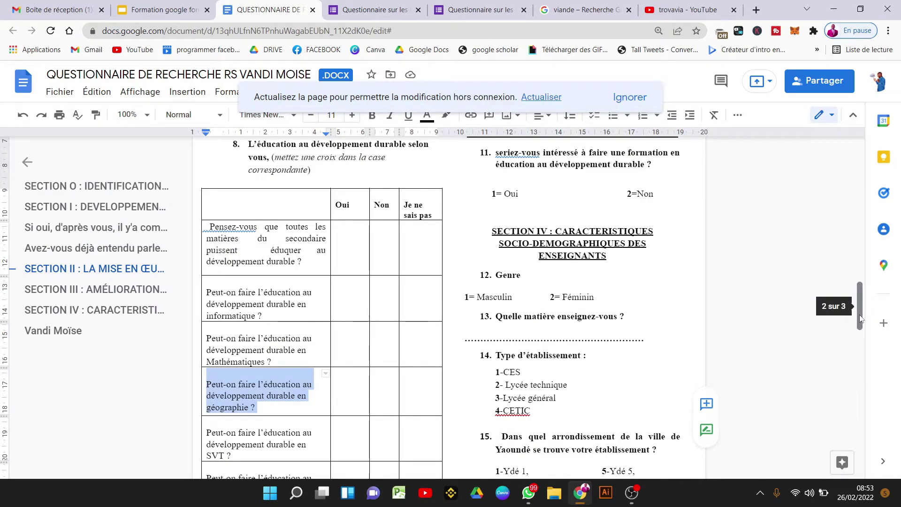
left_click_drag(860, 319, 873, 376)
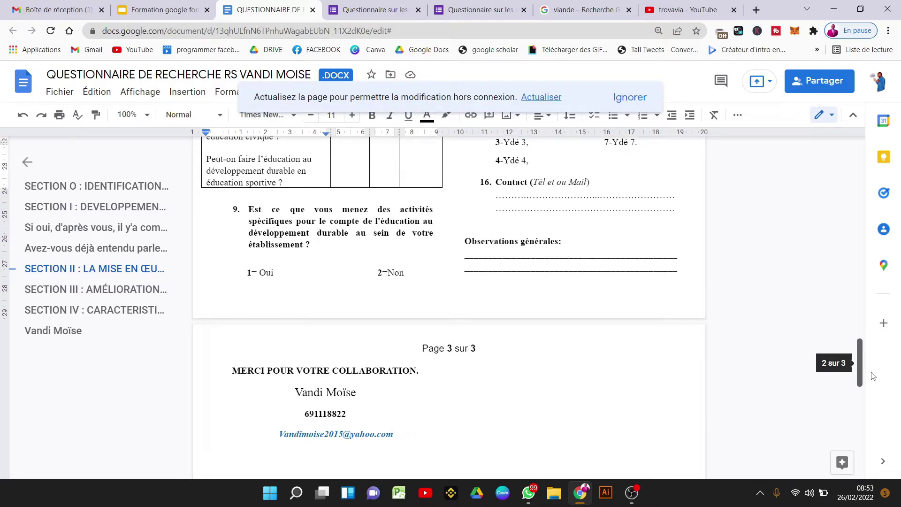
key("ctrl+Tab")
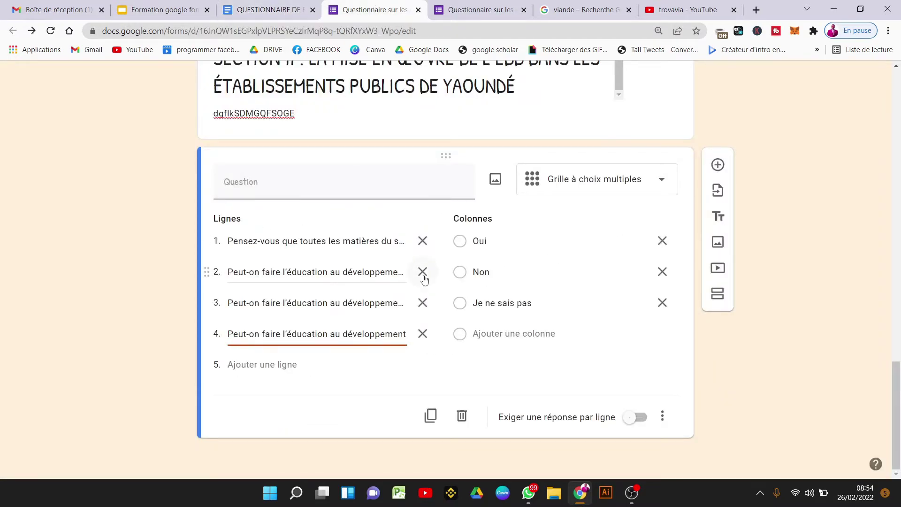
scroll(426, 266, "down", 20)
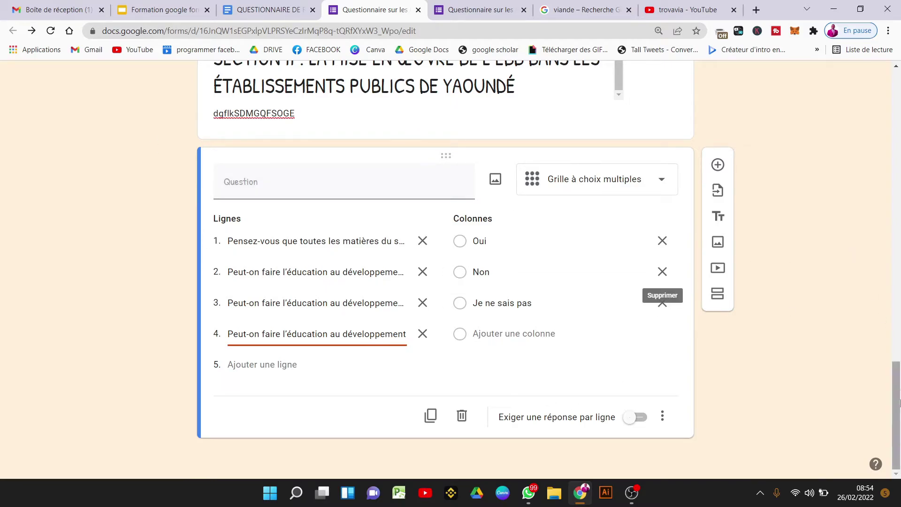
left_click_drag(893, 428, 849, 125)
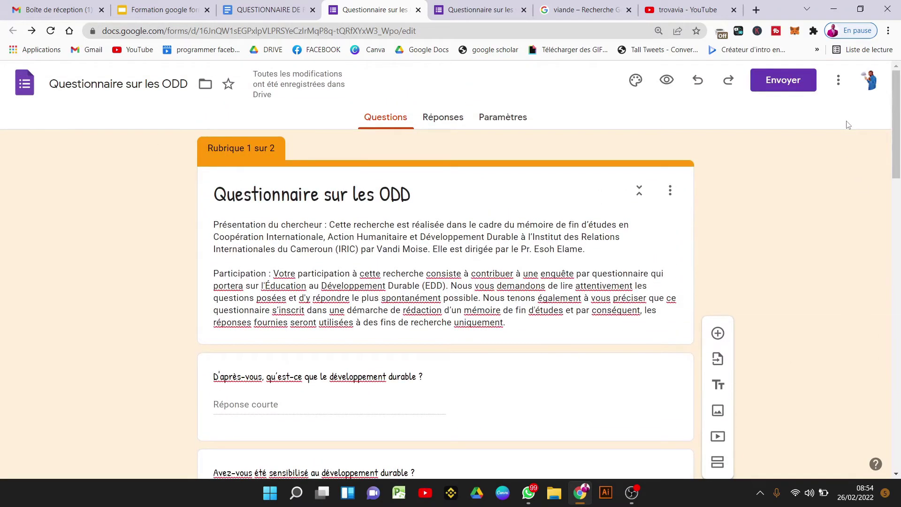
left_click(267, 9)
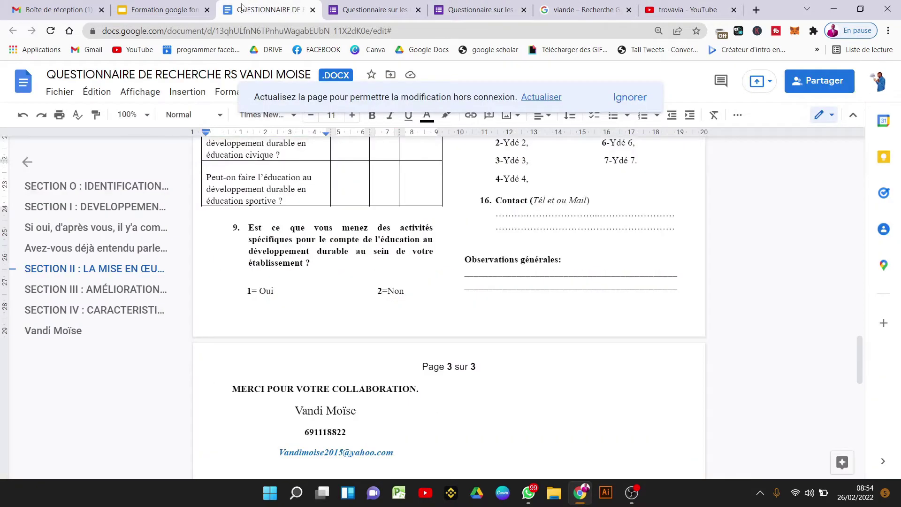
left_click_drag(165, 4, 272, 7)
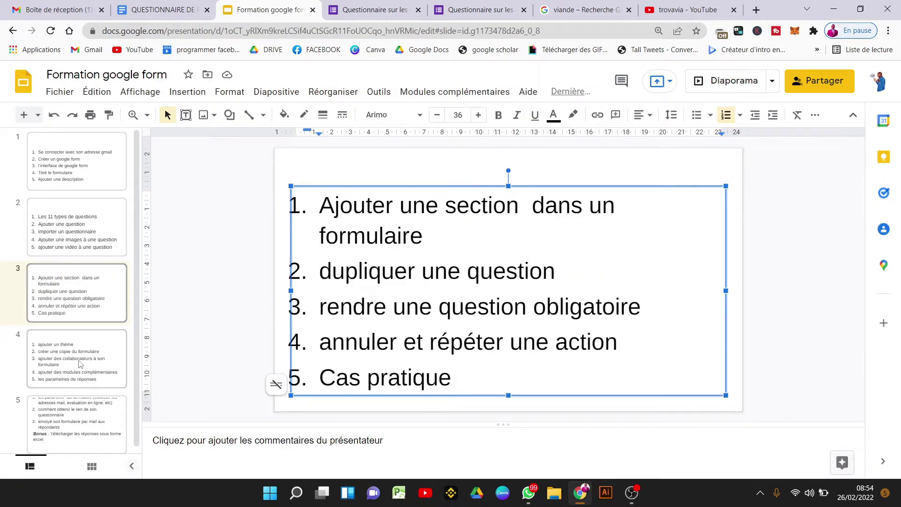
Step: View the fourth slide of the training presentation, with the item "ajouter un thème", and return to the form editor
left_click(81, 363)
left_click(506, 223)
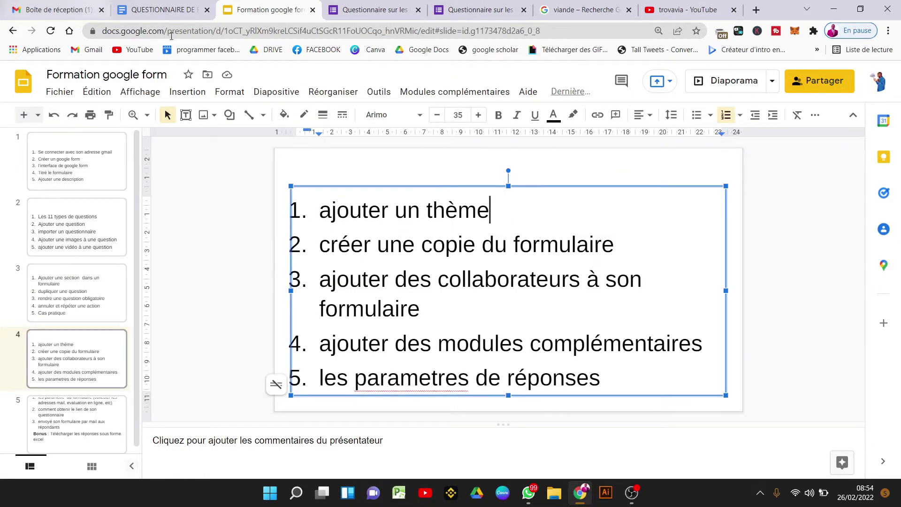
left_click(374, 9)
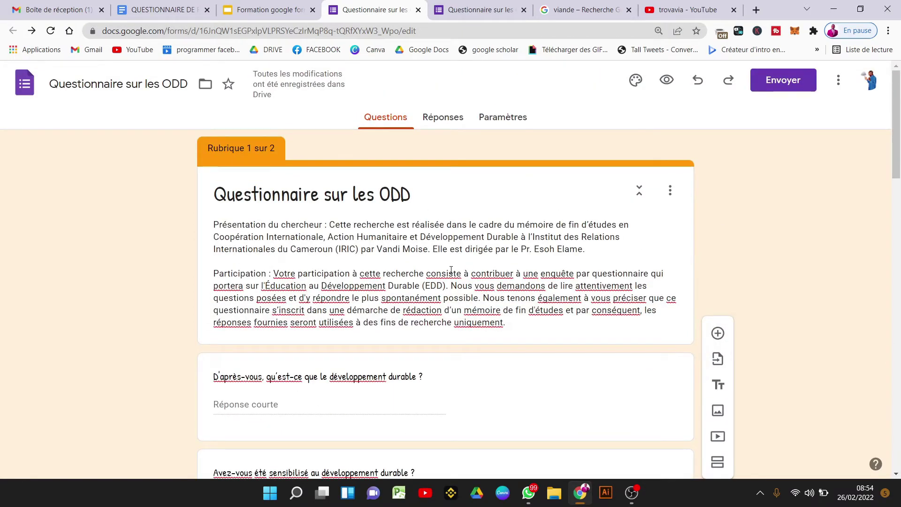
Step: Upload the image "Campement-de-Rhumsiki_1 (1)" from Accès rapide as the form's header, moving the crop area slightly down
left_click(451, 270)
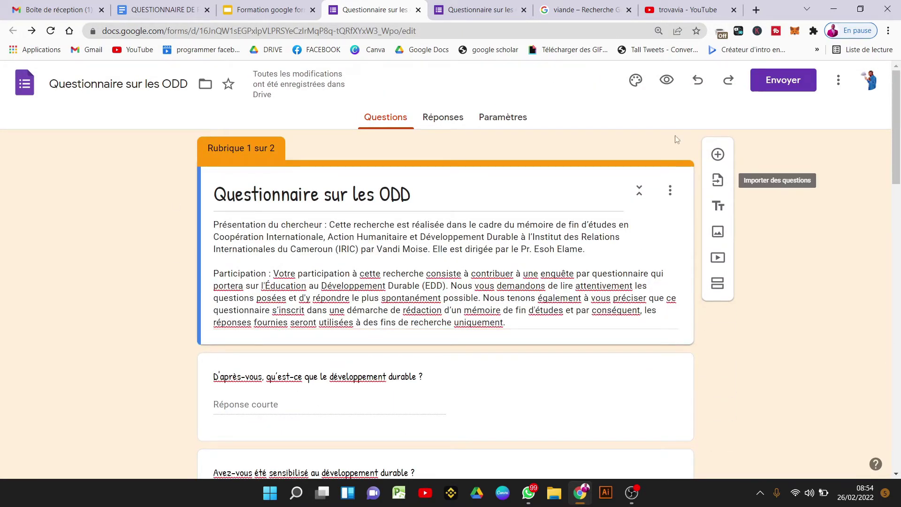
left_click(640, 90)
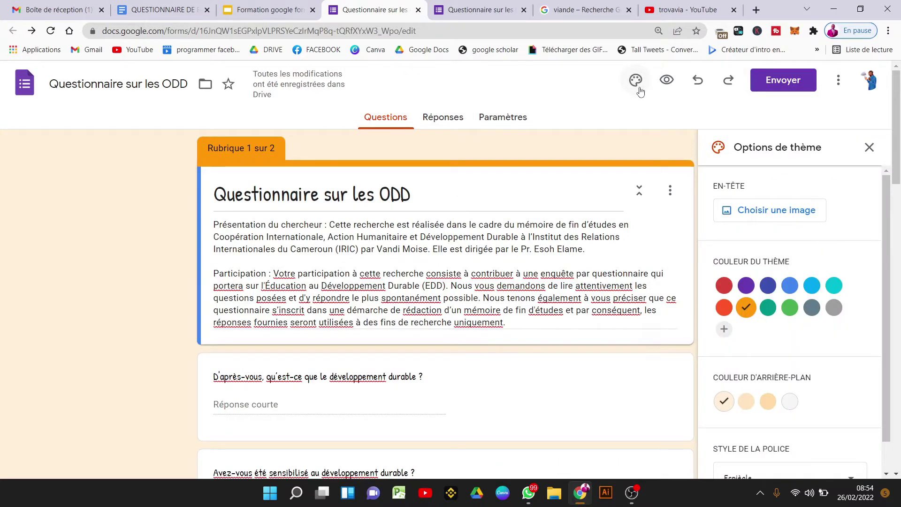
left_click(790, 211)
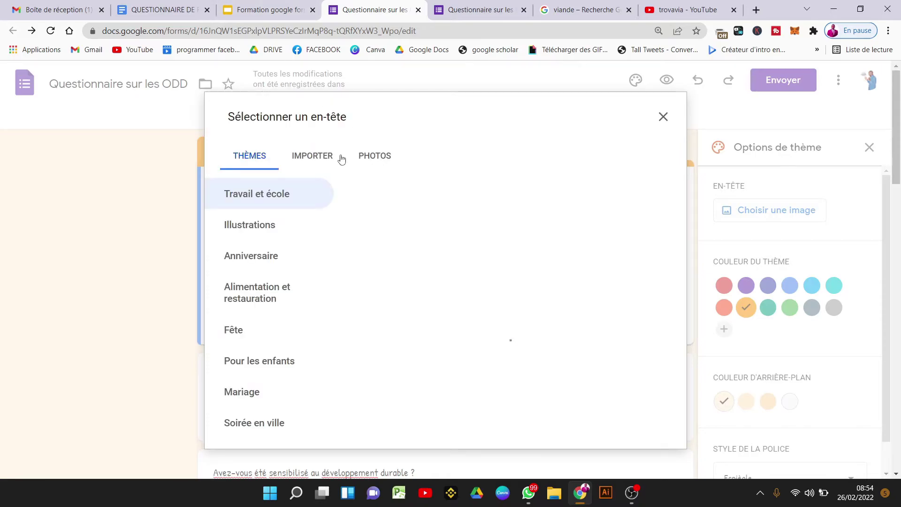
left_click(339, 159)
left_click(444, 340)
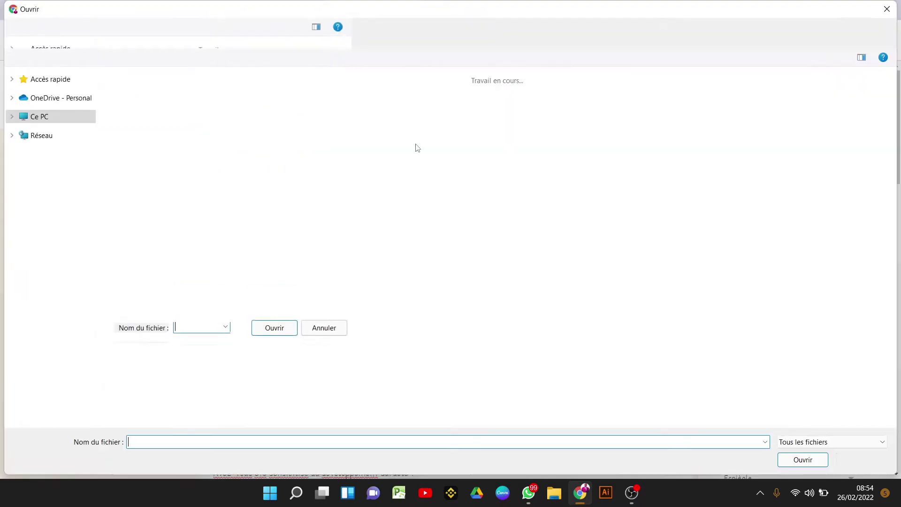
left_click(50, 79)
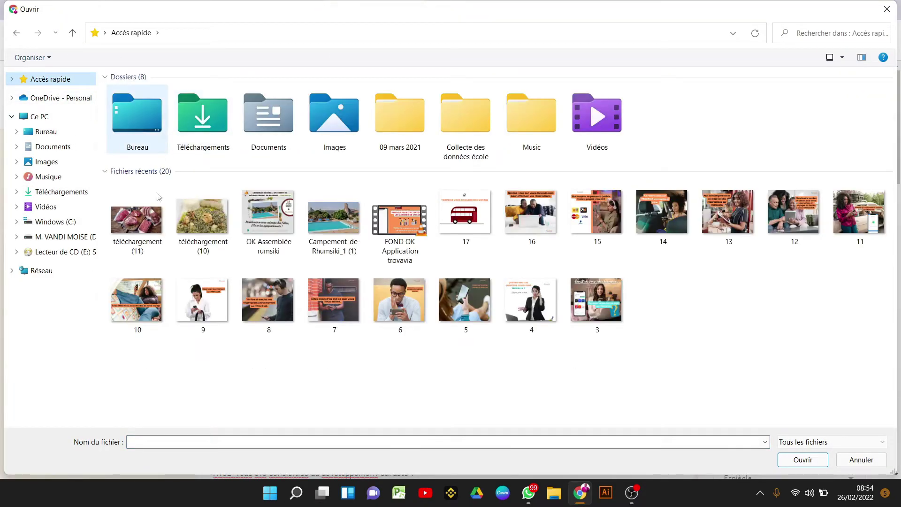
left_click(203, 217)
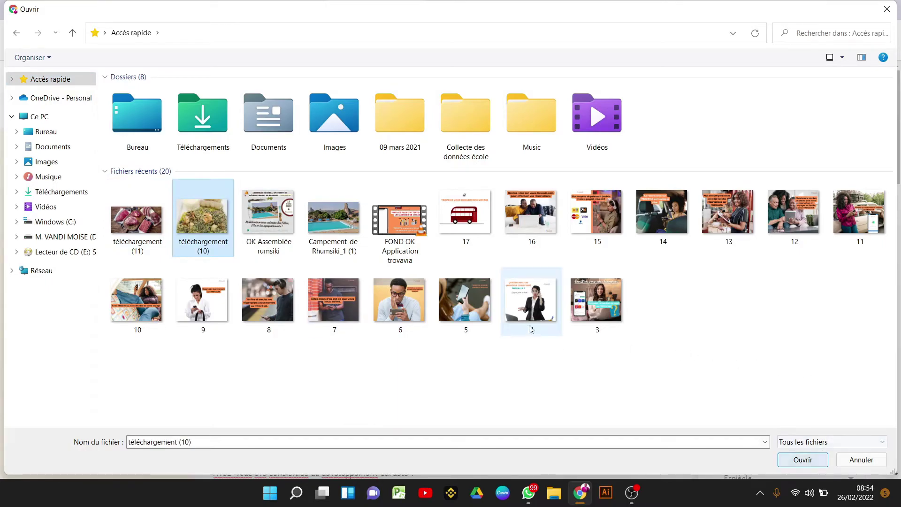
double_click(344, 241)
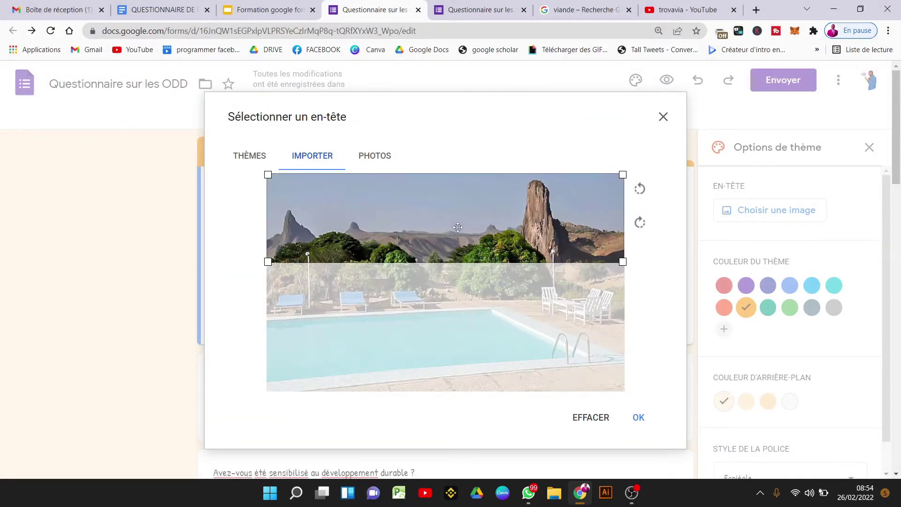
mouse_move(454, 226)
left_mouse_down()
mouse_move(454, 280)
mouse_move(455, 225)
left_mouse_up()
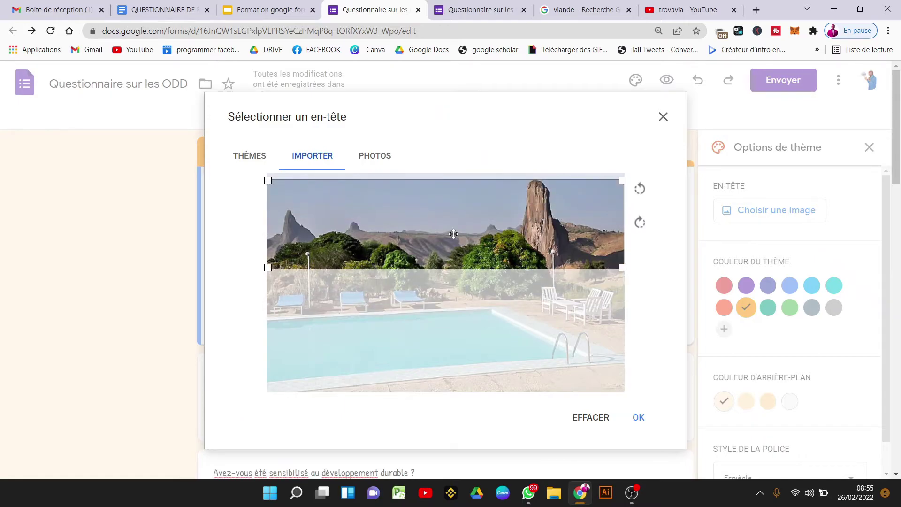
left_click(630, 418)
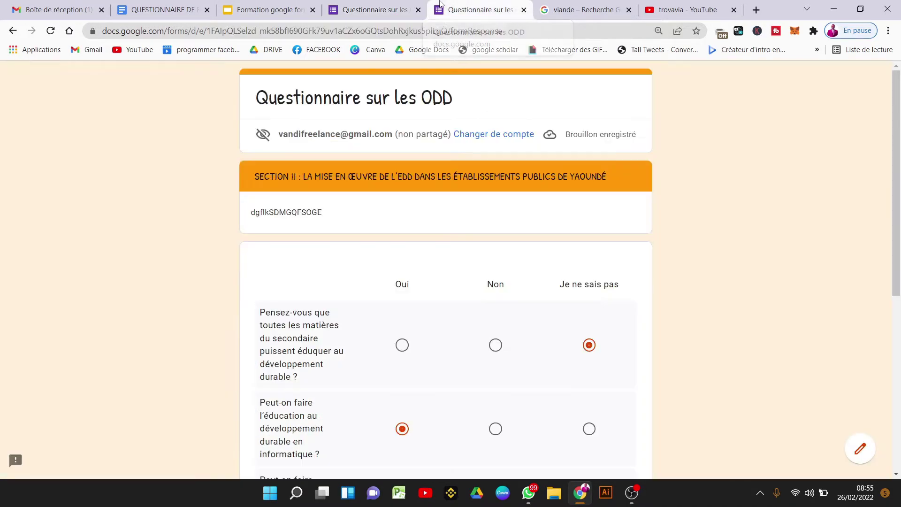
Step: Reload the respondent view of the form and go back to the editor
left_click(472, 9)
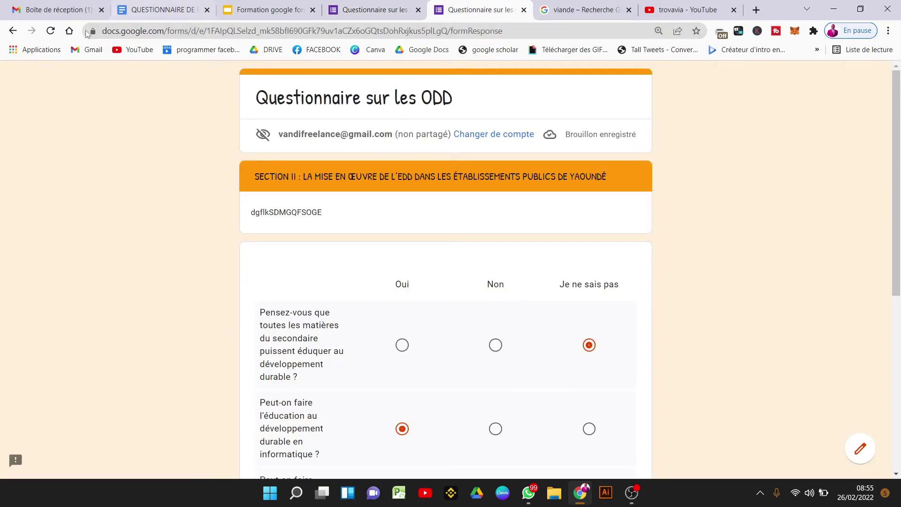
left_click(50, 31)
key("ctrl+shift+Tab")
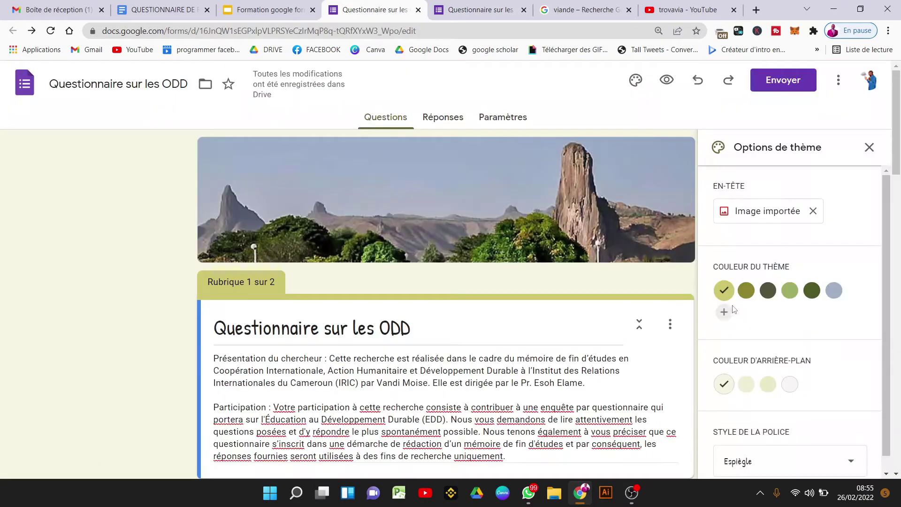
Step: Try the olive theme colour, then set the theme to grey-blue and the background to neutral light grey
left_click(746, 291)
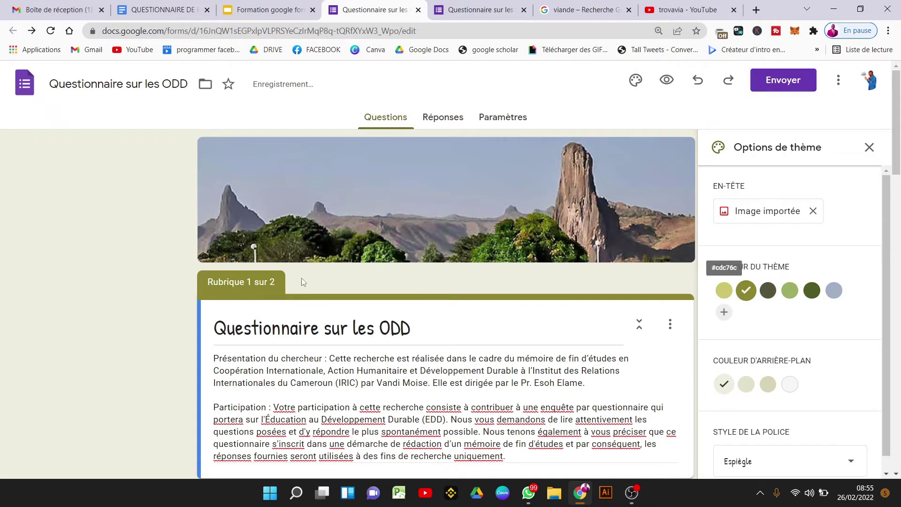
left_click(834, 291)
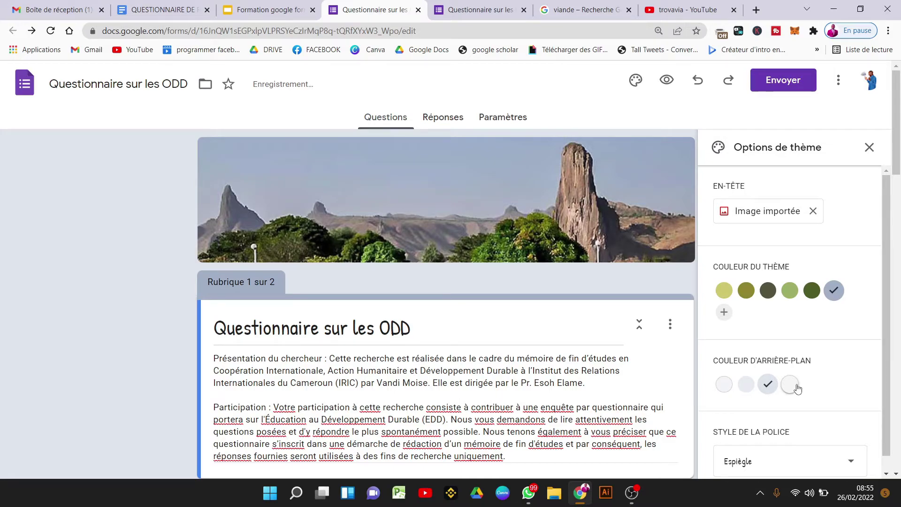
left_click(797, 387)
Step: Set the form's font style to Simple, look over the form, and close the theme options
scroll(893, 319, "down", 1)
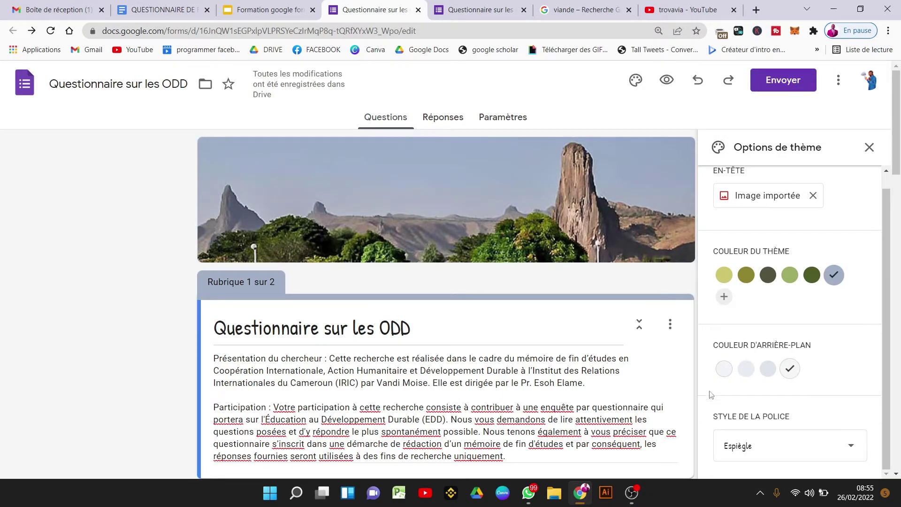
left_click(750, 448)
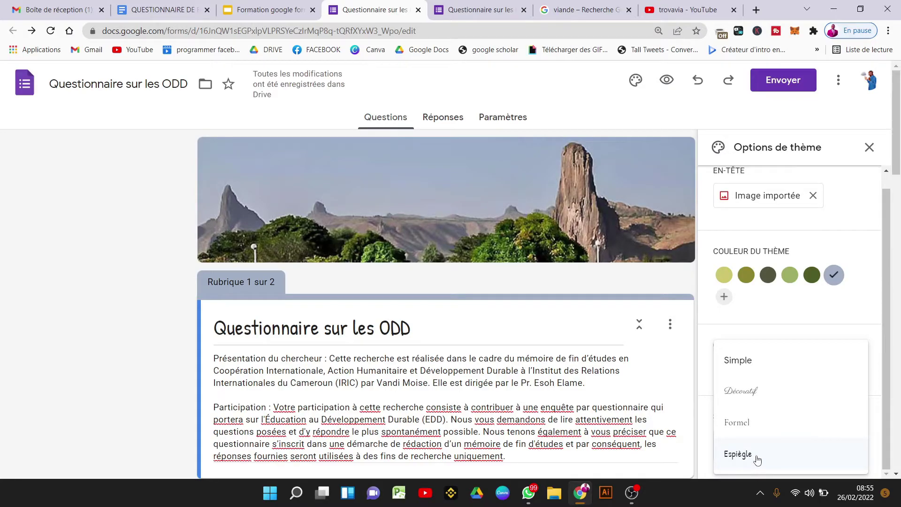
left_click(747, 374)
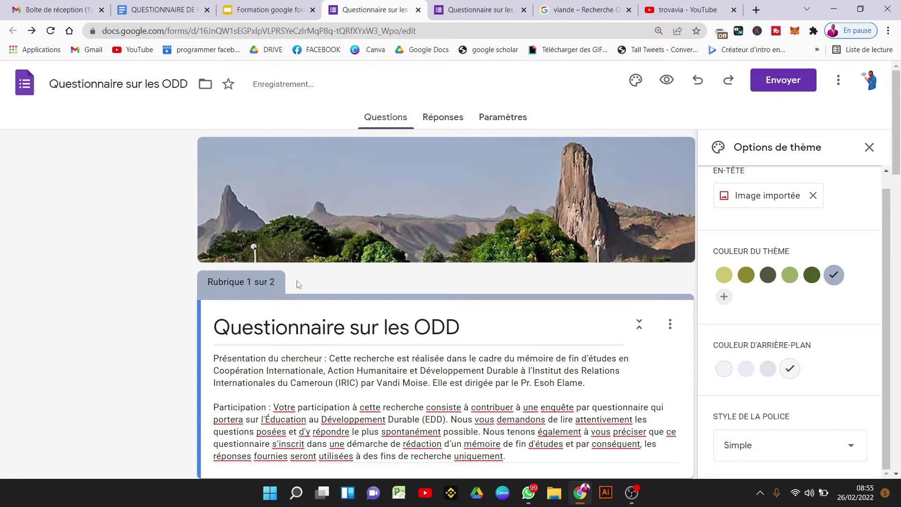
scroll(352, 258, "down", 10)
scroll(353, 257, "up", 10)
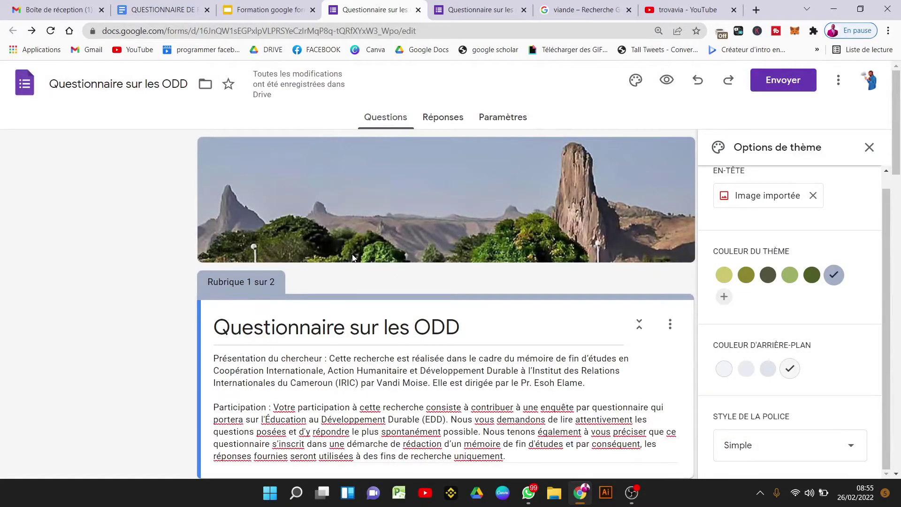
left_click(870, 147)
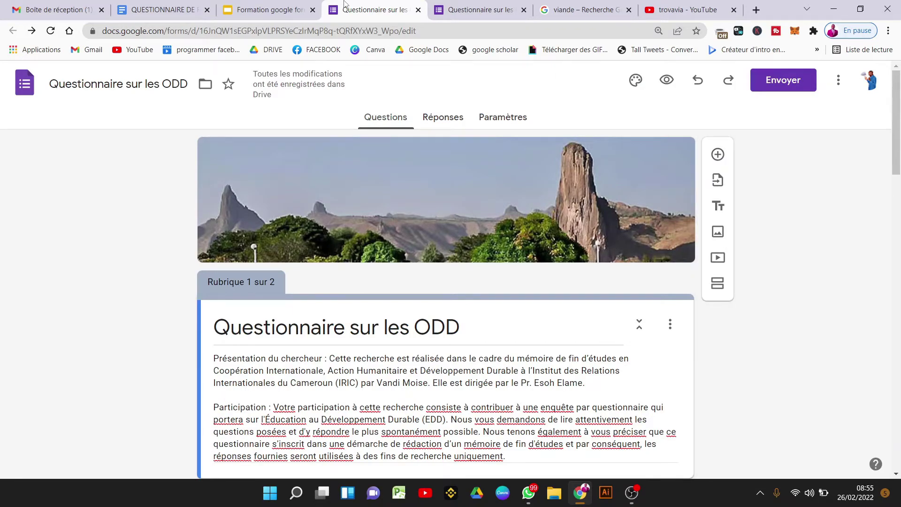
Step: Highlight the item "créer une copie du formulaire" on the presentation slide and return to the form editor
left_click(251, 5)
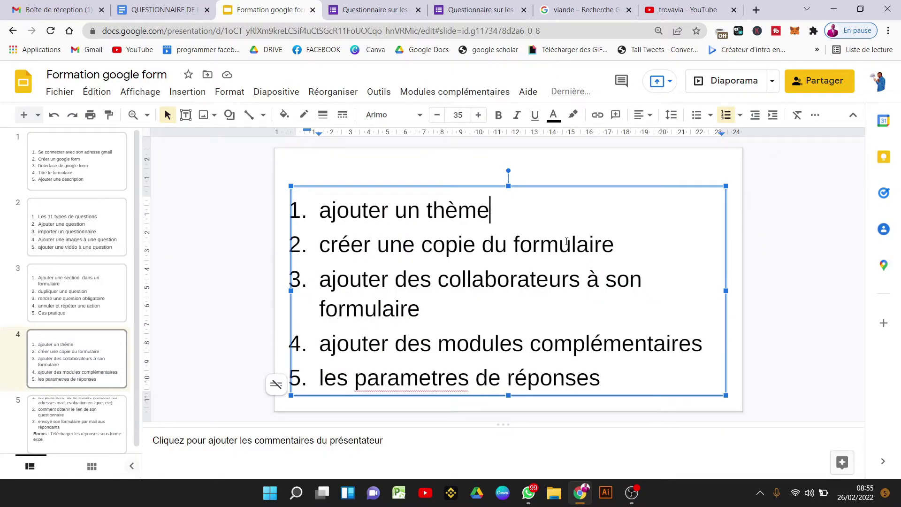
left_click_drag(628, 239, 331, 240)
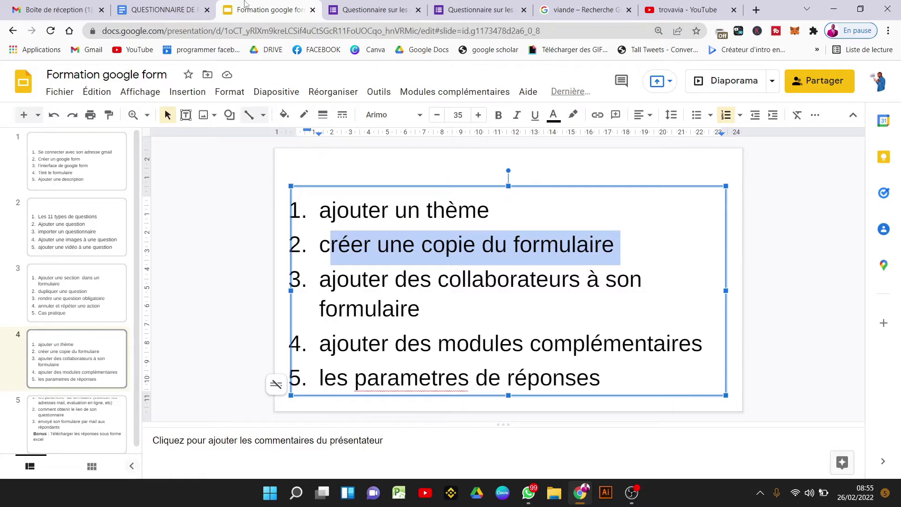
left_click(347, 6)
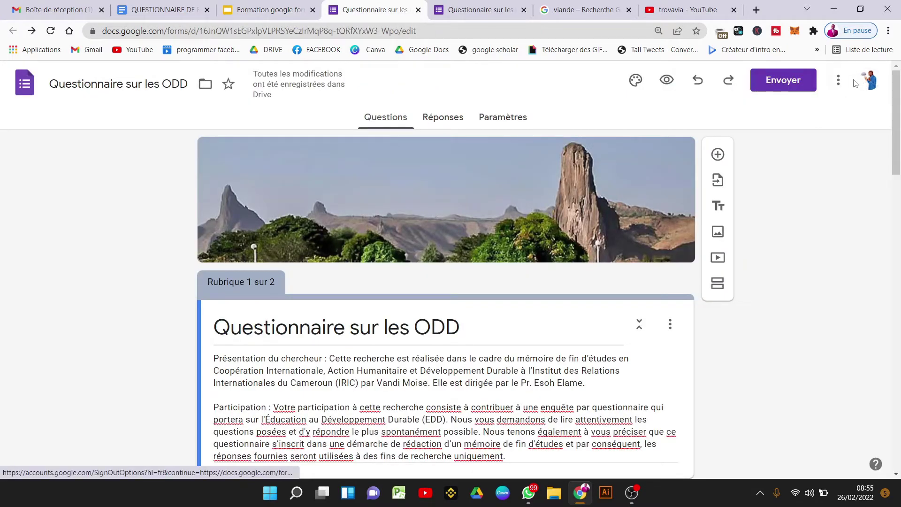
Step: Create a copy of the form named "nouveau formulaire" in the Mon Drive folder
left_click(840, 81)
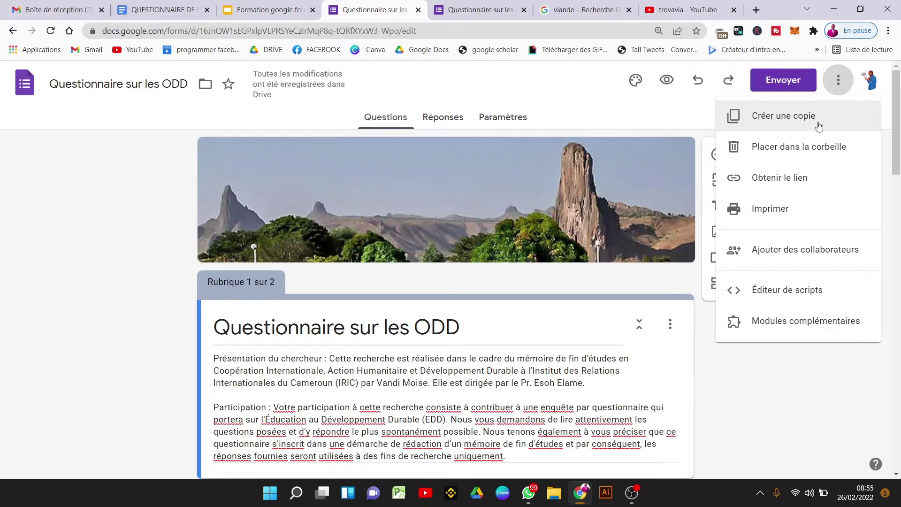
left_click(819, 126)
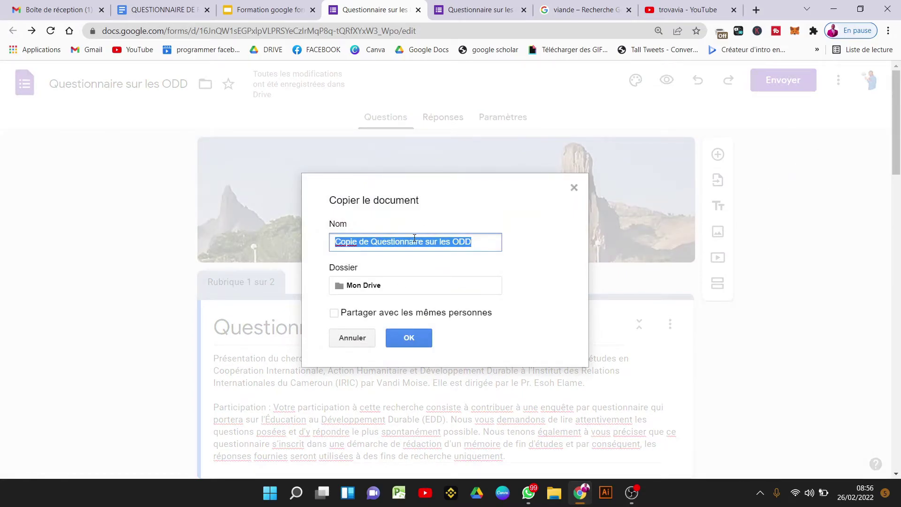
type("nouveau formulaire")
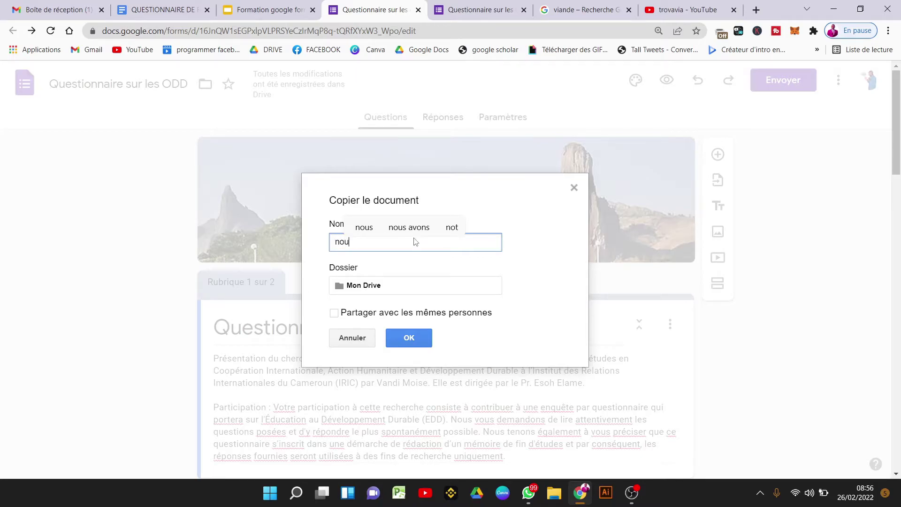
left_click(439, 285)
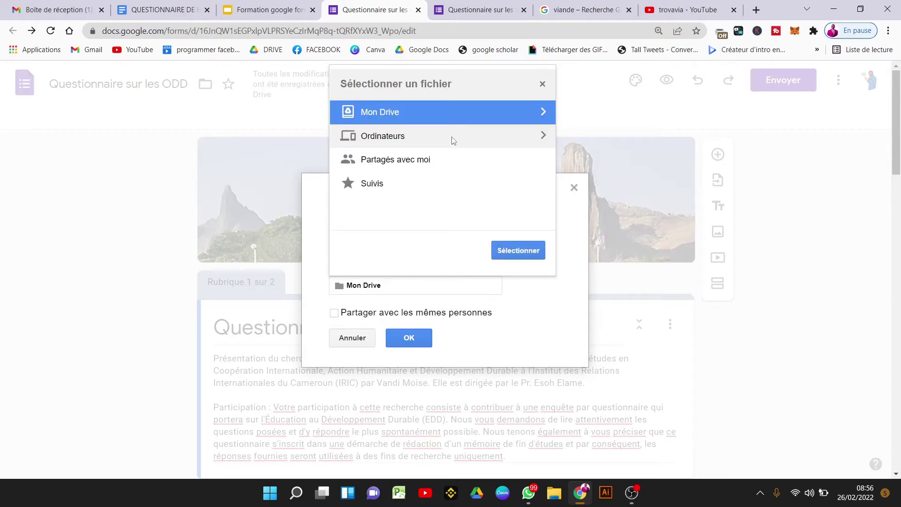
left_click(525, 253)
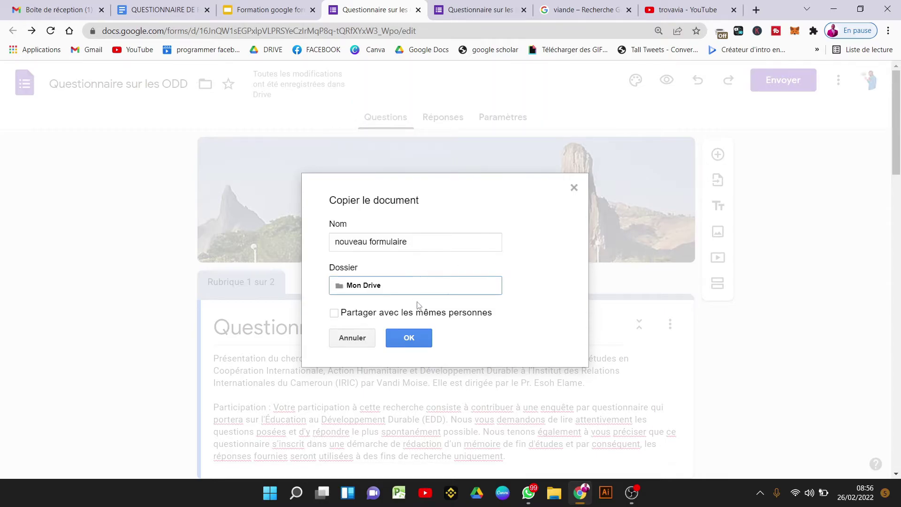
left_click(334, 313)
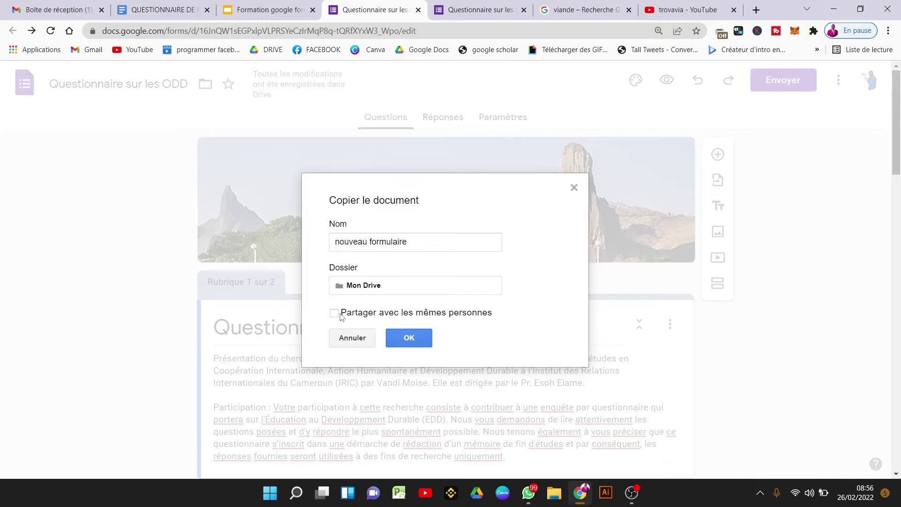
left_click(425, 345)
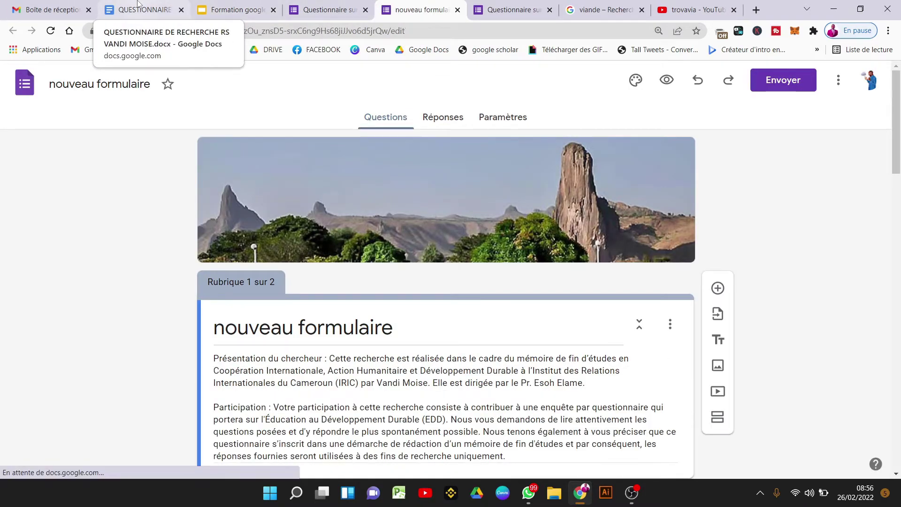
Step: Switch to Google Drive and open the copied form "nouveau formulaire" from the recent files
left_click(481, 4)
left_click(141, 8)
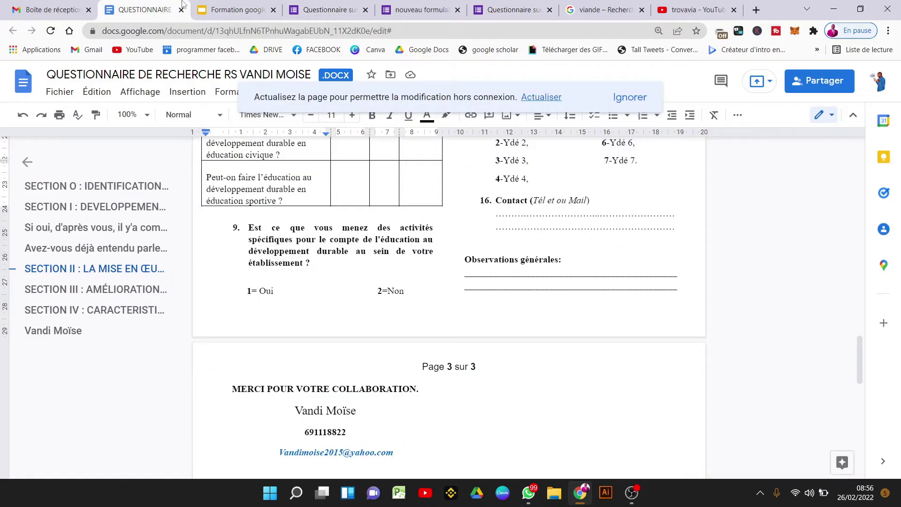
left_click(75, 7)
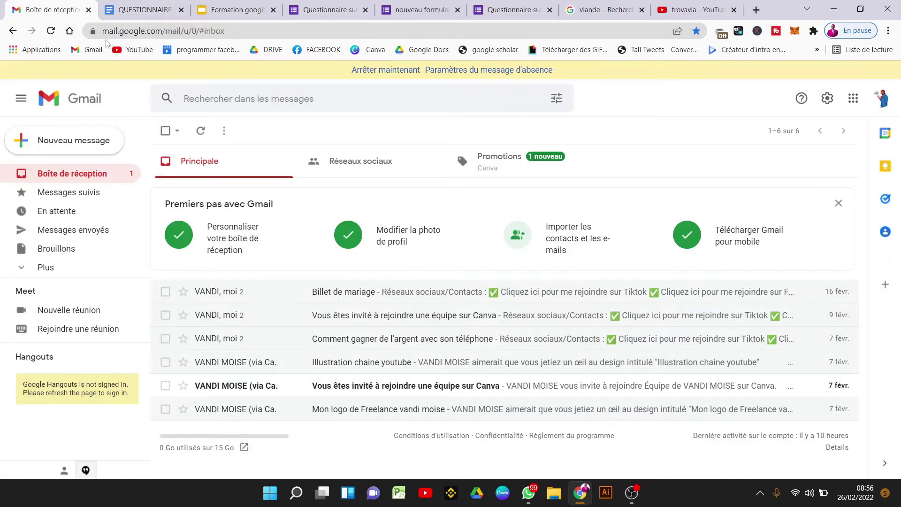
left_click(268, 49)
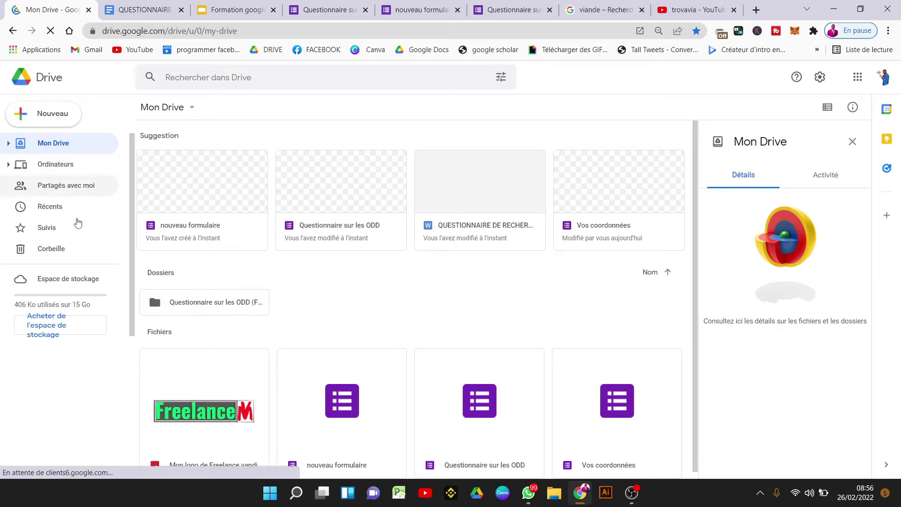
left_click(80, 215)
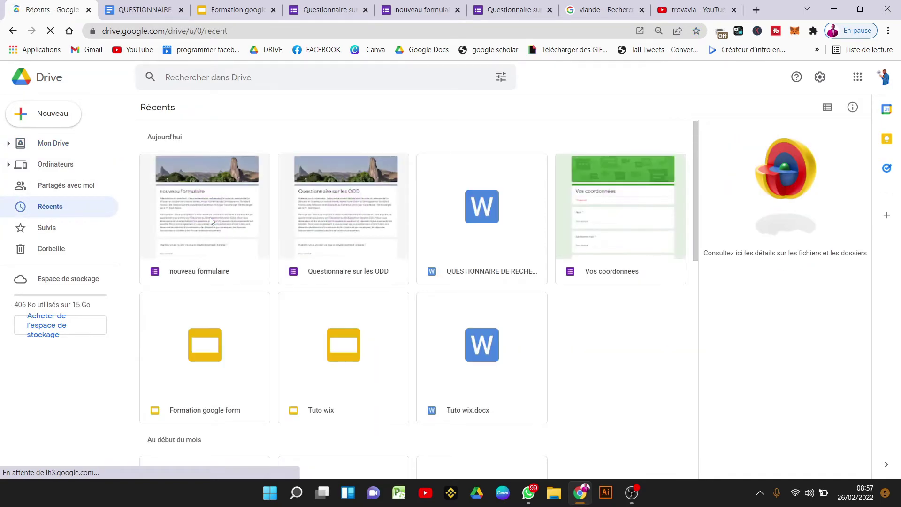
double_click(210, 218)
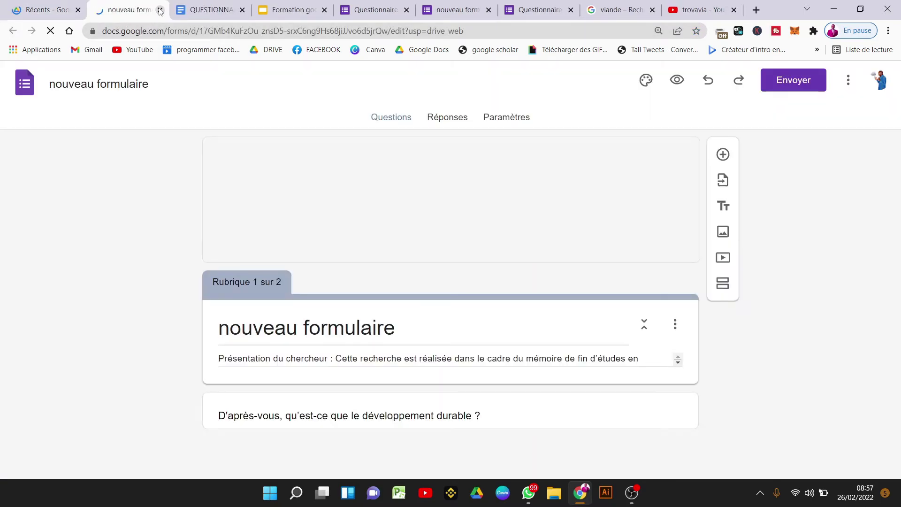
Step: Close the copied form and highlight the item "ajouter des collaborateurs à son formulaire" on the presentation slide
left_click(160, 10)
left_click(211, 9)
left_click(291, 10)
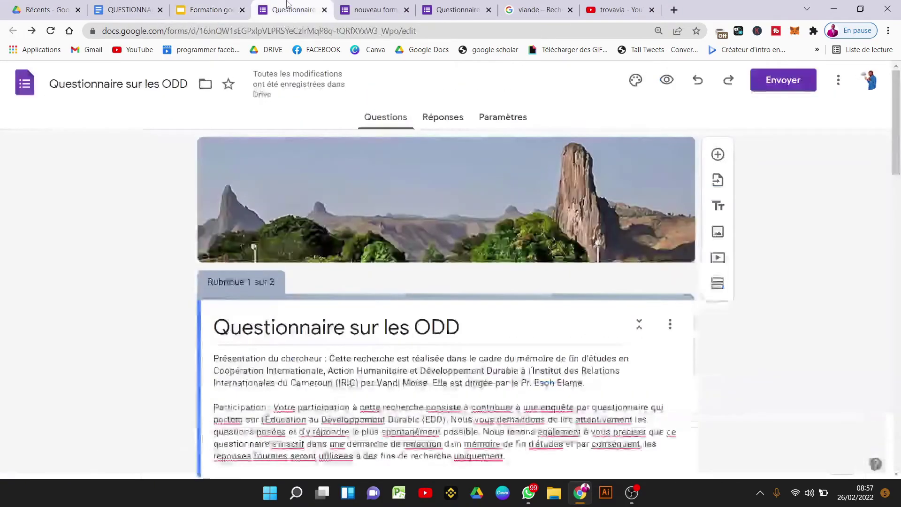
left_click(218, 5)
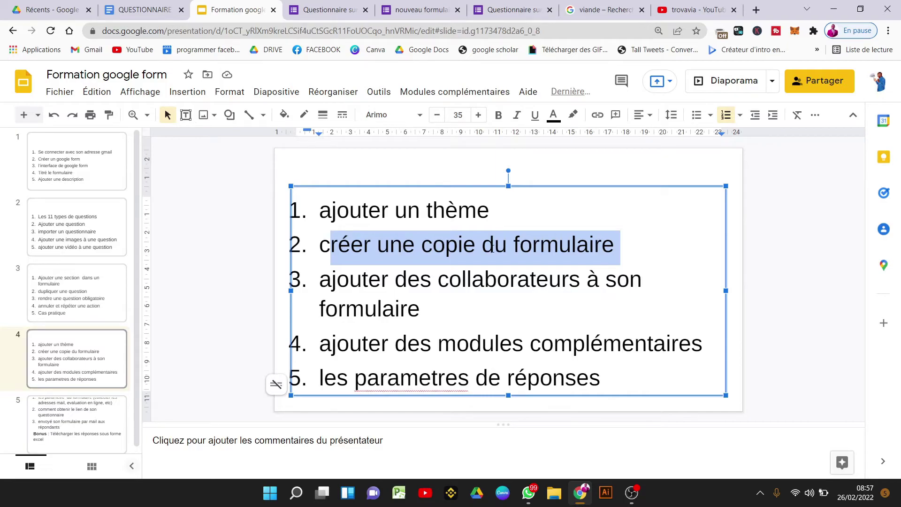
triple_click(387, 303)
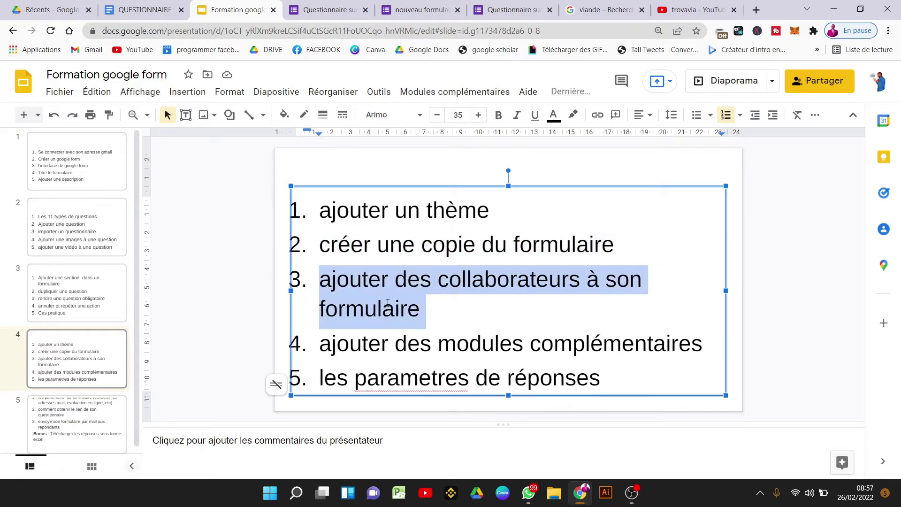
left_click(360, 308)
left_click(429, 308)
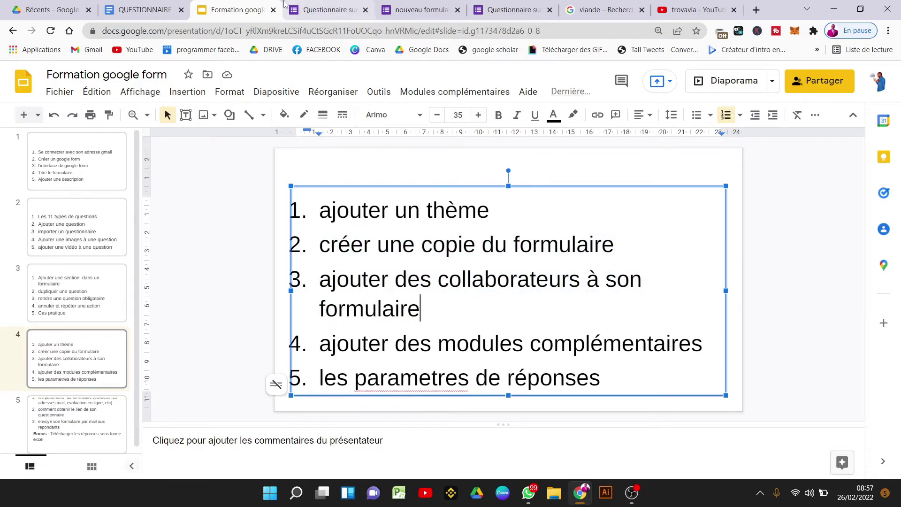
Step: Return to the form "Questionnaire sur les ODD" and open its options for adding collaborators
left_click(324, 10)
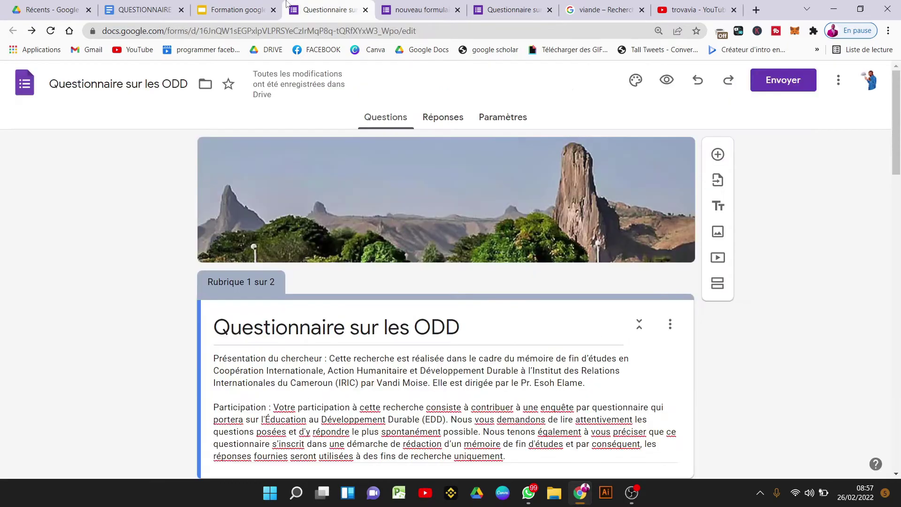
left_click(838, 80)
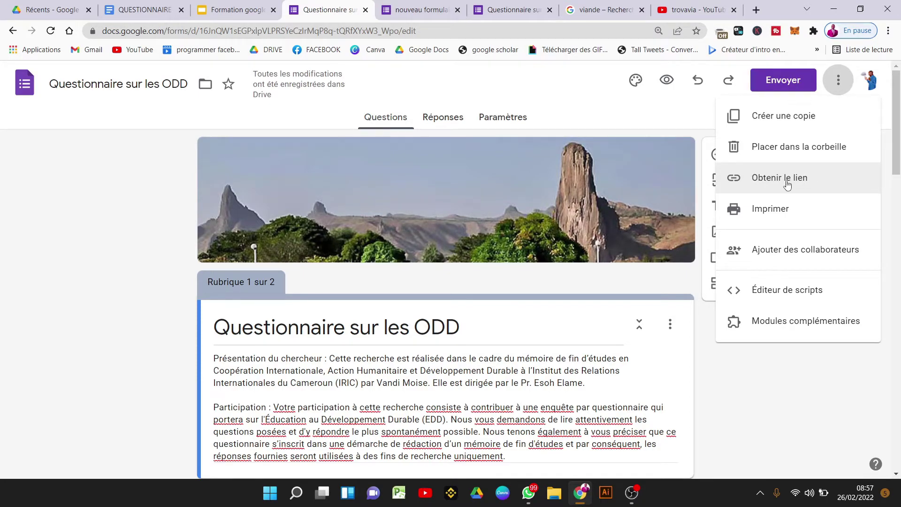
double_click(831, 254)
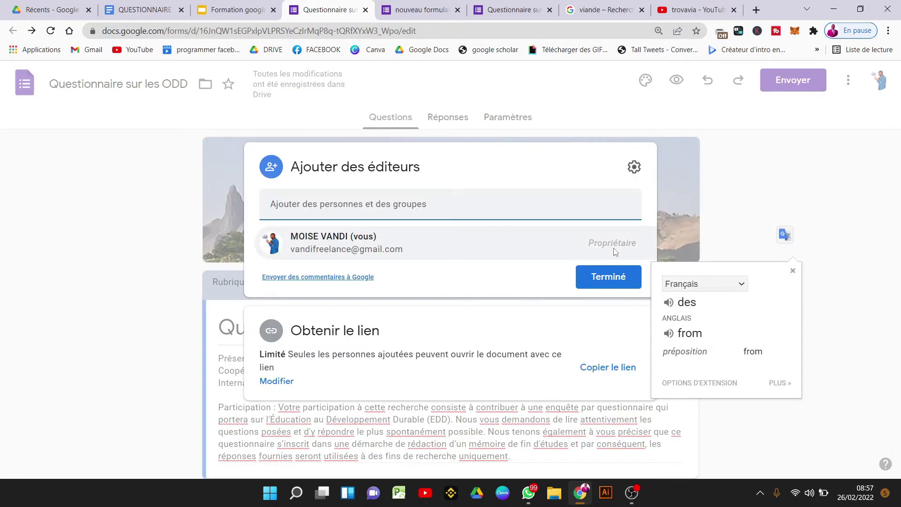
Step: Turn the editor and the reader/commenter permissions off and back on in the contact sharing settings, and return to the editors list
left_click(635, 167)
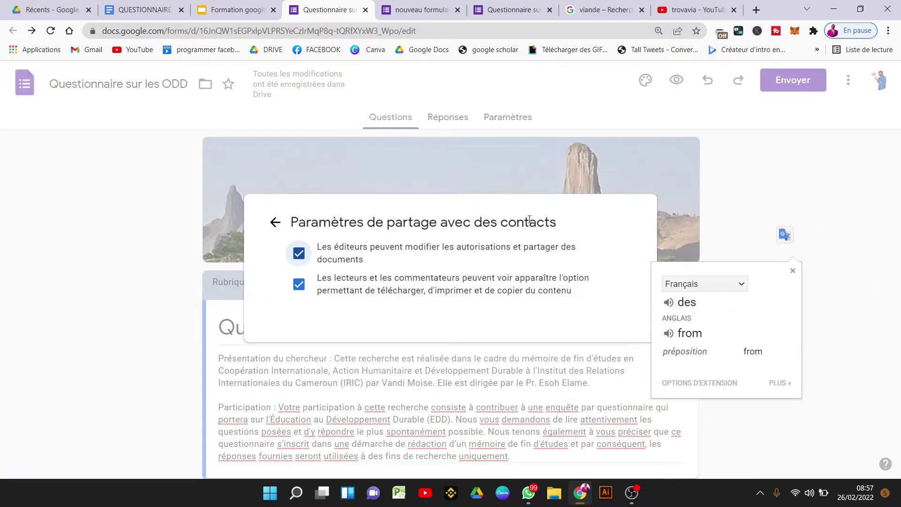
left_click(275, 222)
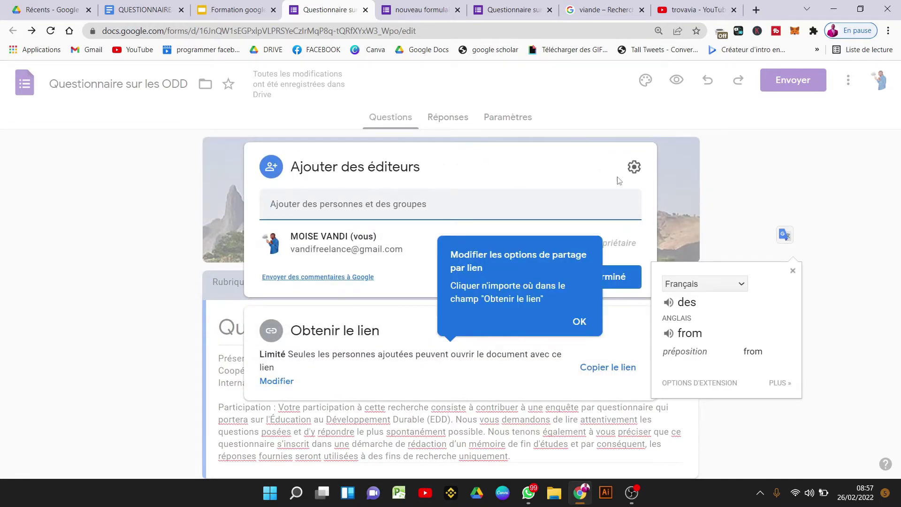
left_click(631, 177)
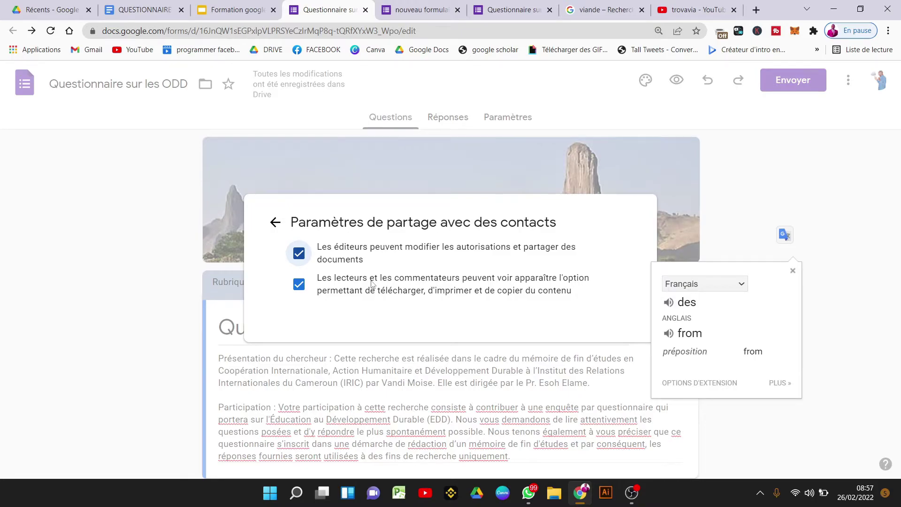
left_click_drag(363, 260, 291, 255)
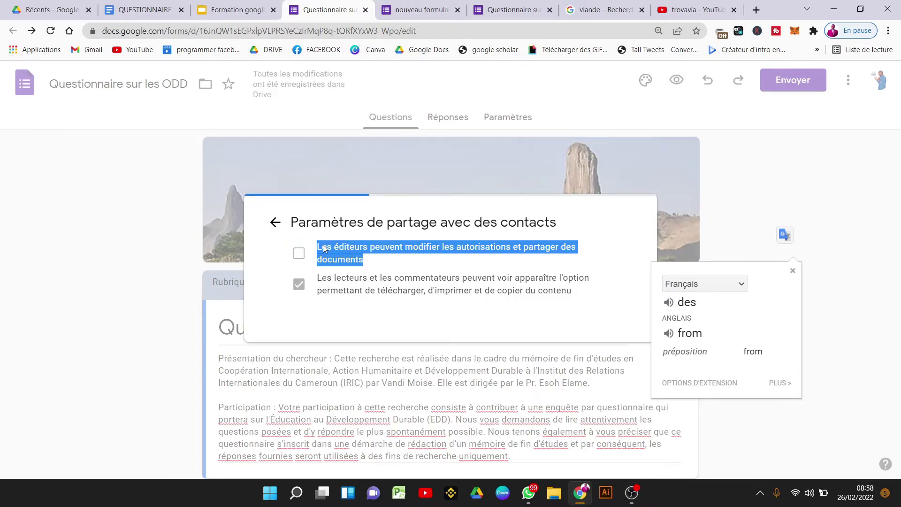
left_click(299, 254)
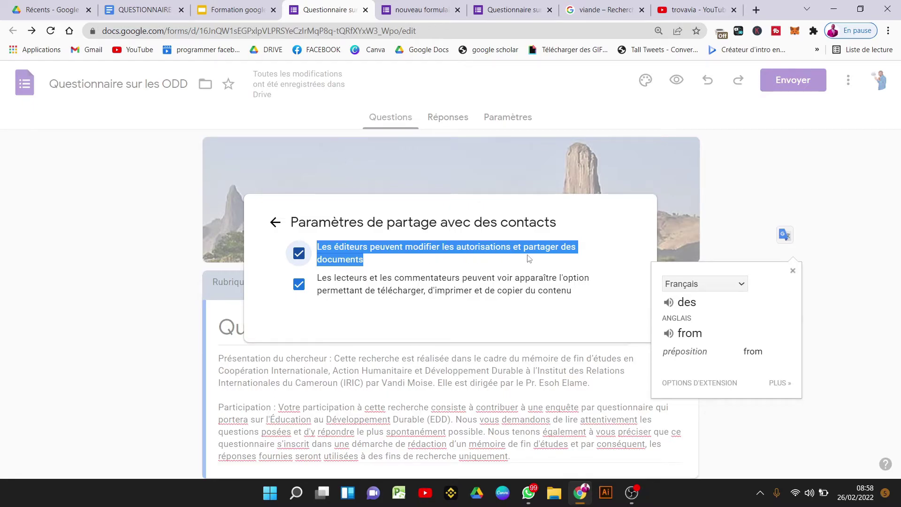
left_click(432, 287)
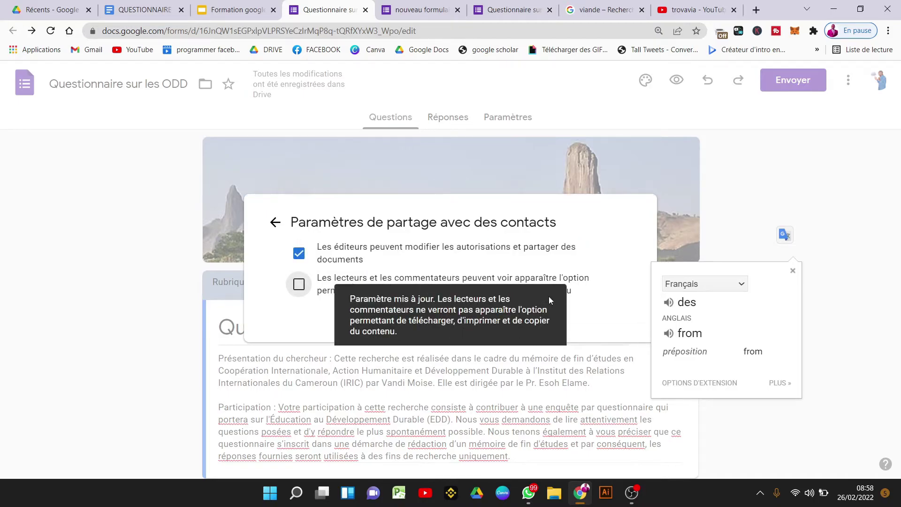
left_click(584, 298)
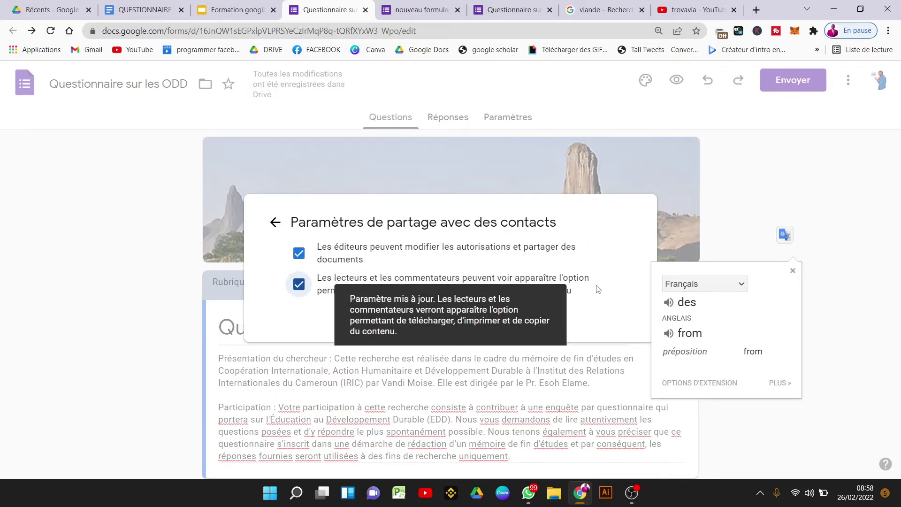
left_click(304, 291)
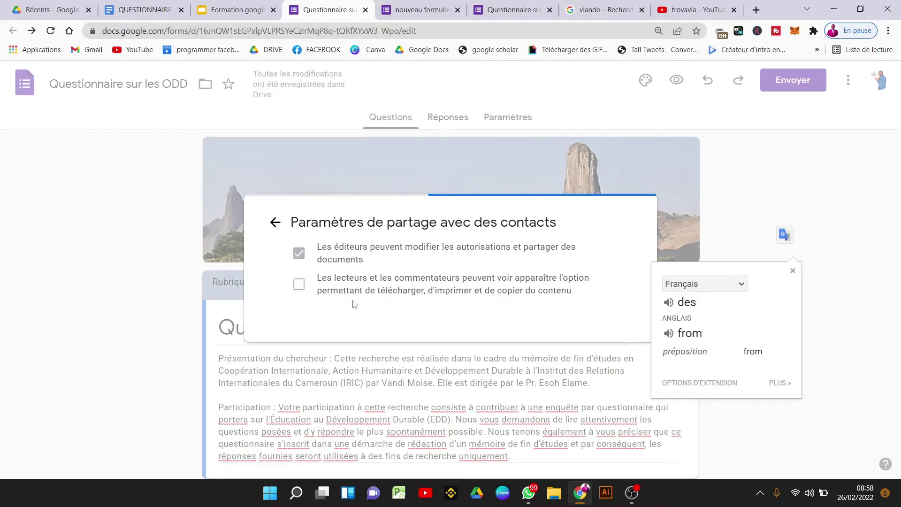
left_click(295, 280)
left_click(276, 219)
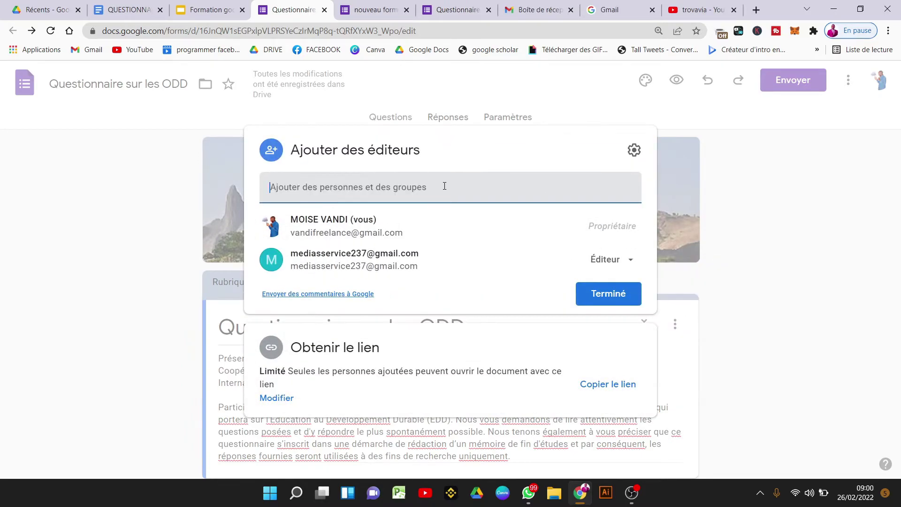
Step: Invite a collaborator as Éditeur by e-mail address with the message "Merci de m'aider à partager" and a notification
key("ctrl+v")
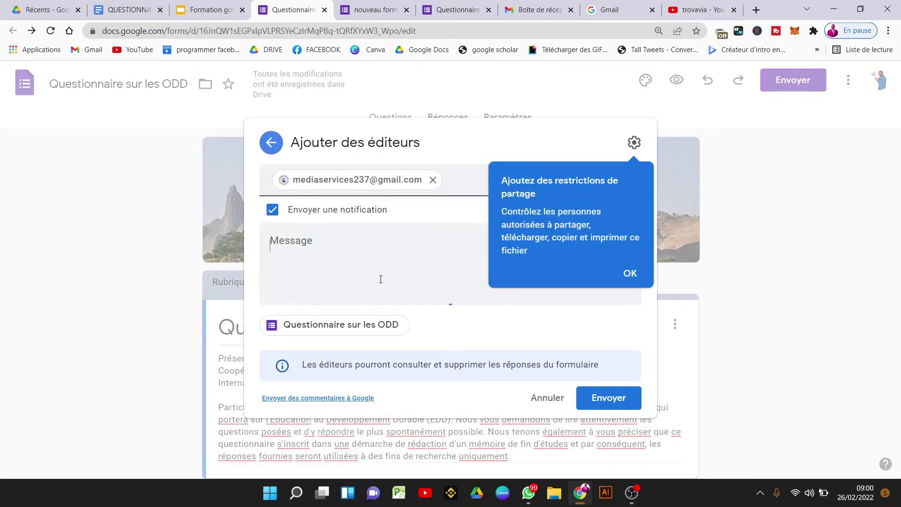
type("Mer")
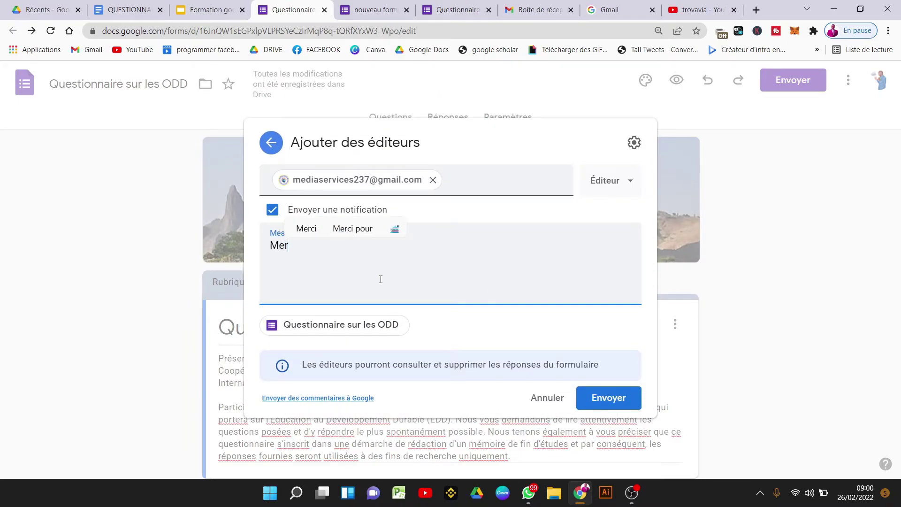
type("ci de m'aider à ")
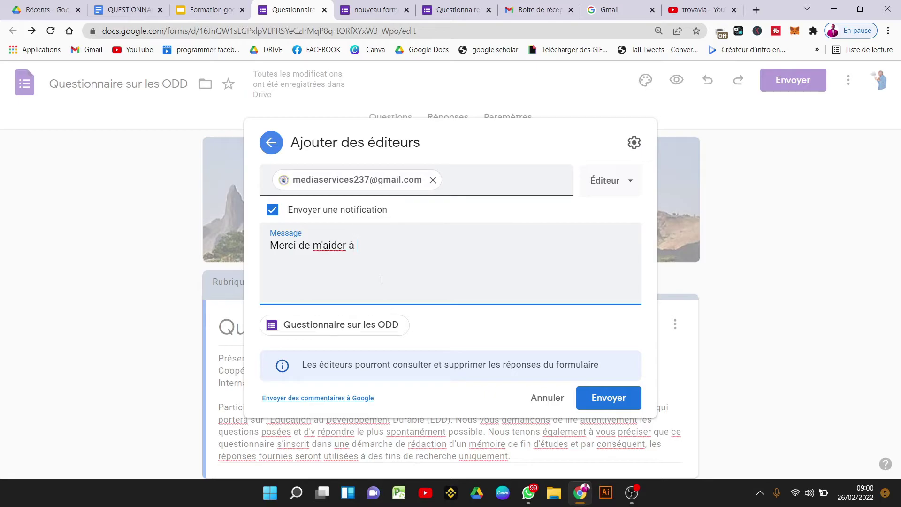
type("partager")
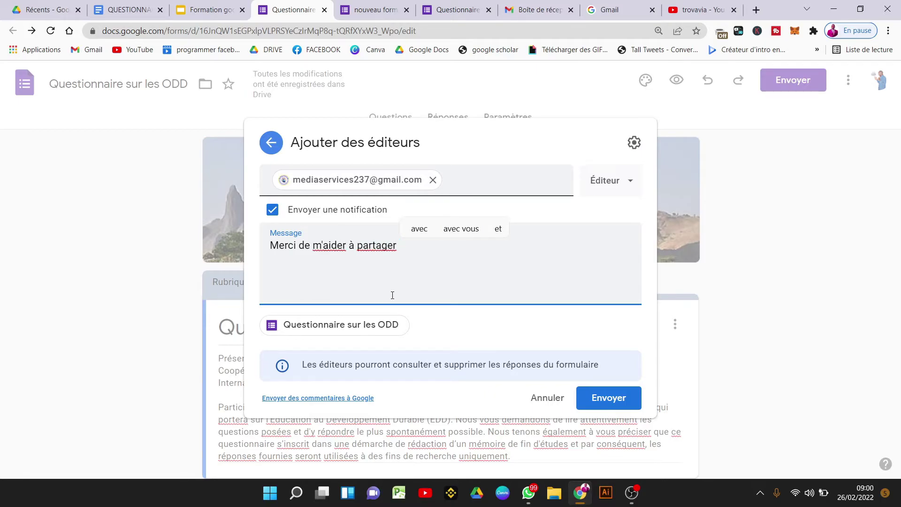
left_click(586, 388)
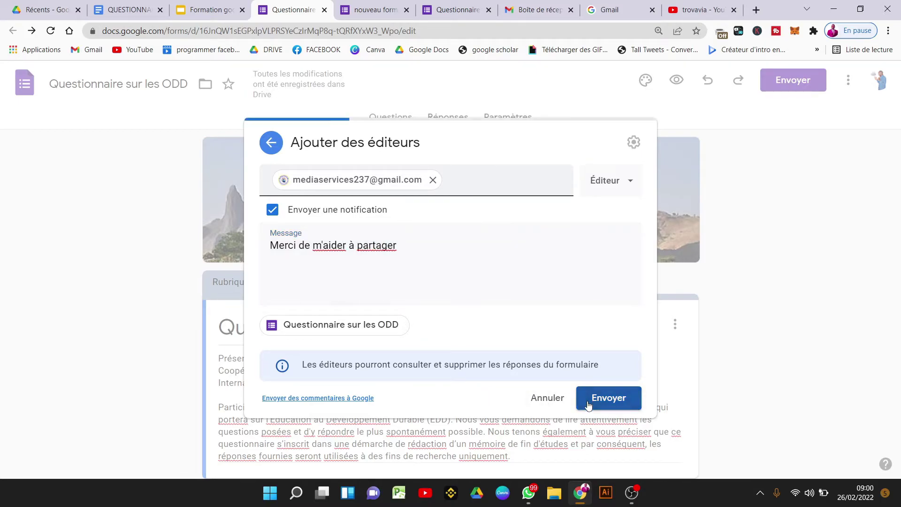
Step: Switch to the Gmail sign-in page and submit the invited collaborator's e-mail address
left_click(608, 6)
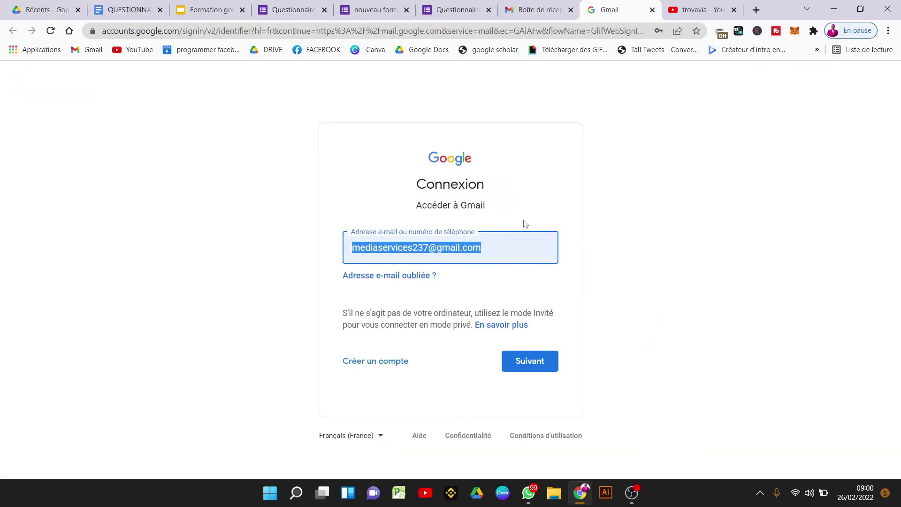
left_click(528, 362)
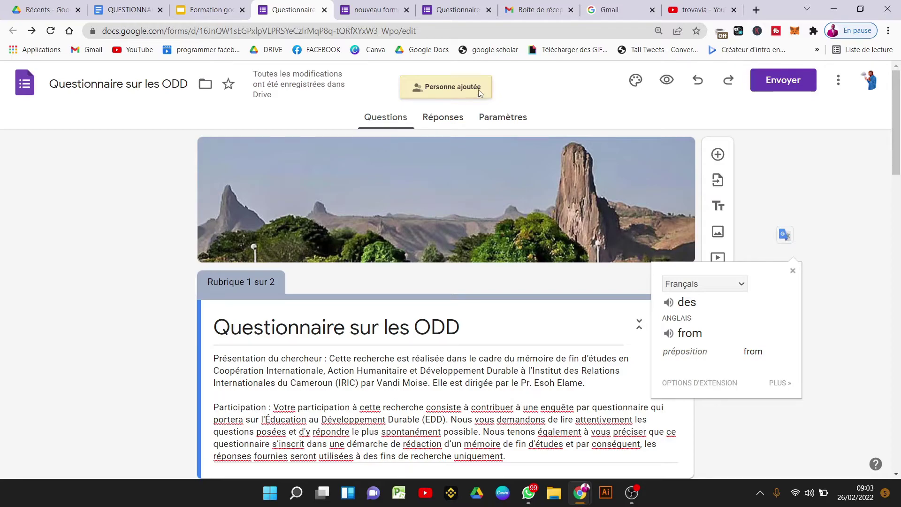
left_click(626, 9)
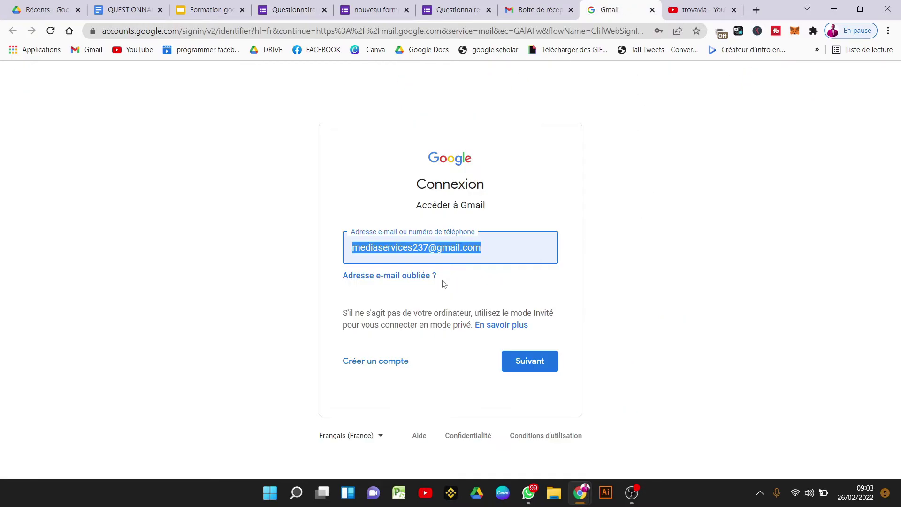
left_click(520, 257)
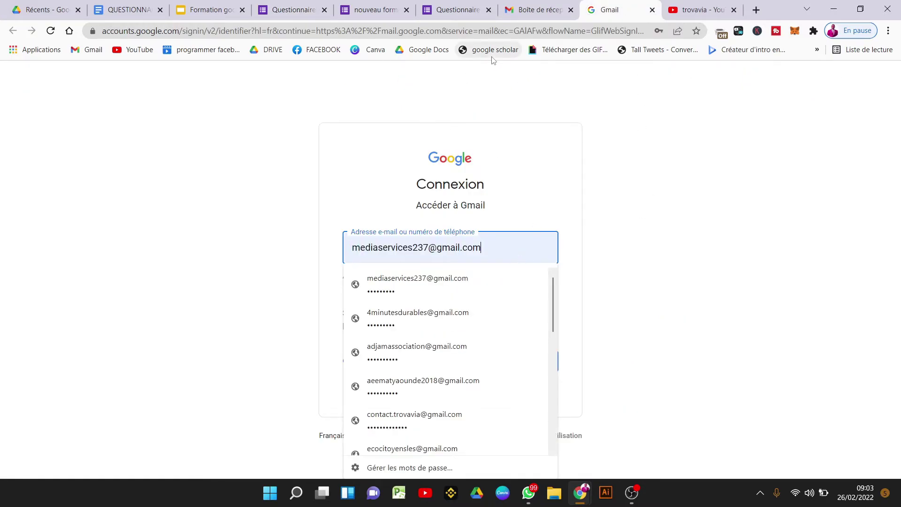
key("Return")
left_click(563, 7)
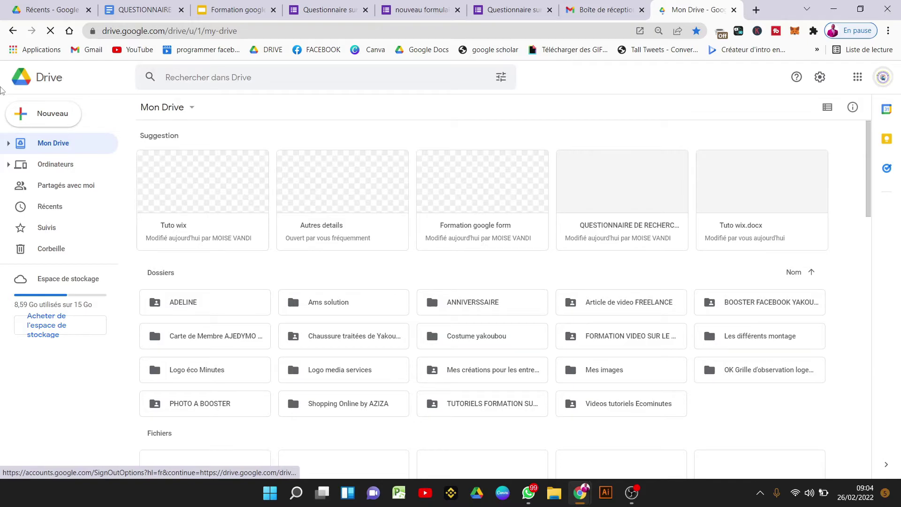
Step: Open "Questionnaire sur les ODD" from the collaborator's "Partagés avec moi" files in Google Drive and check the shared form
left_click(76, 188)
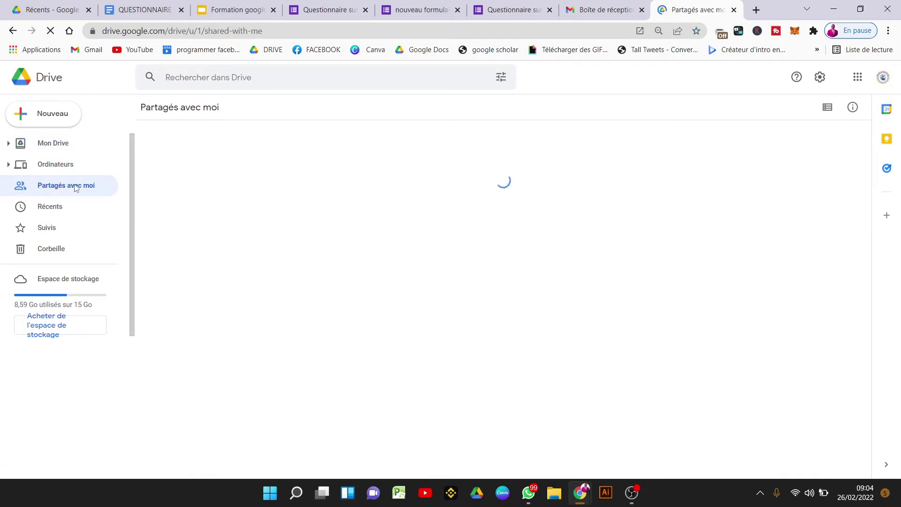
left_click(210, 198)
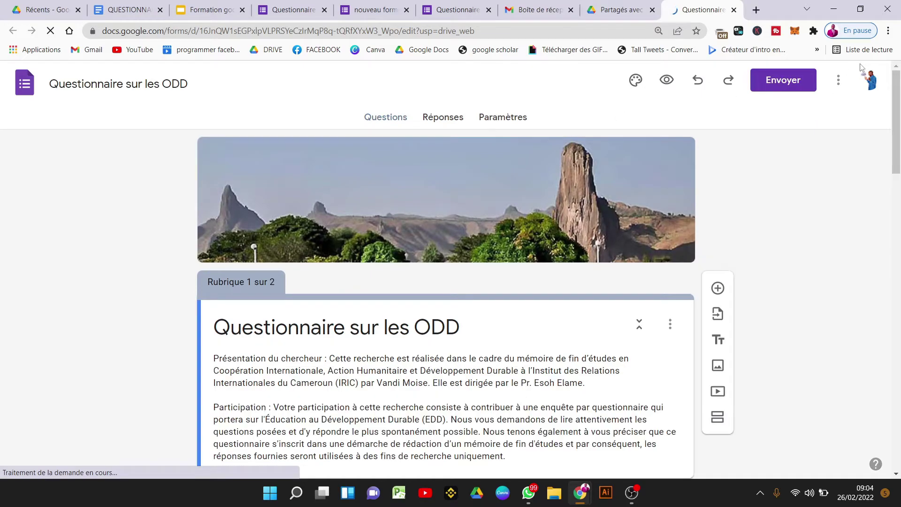
key("ctrl+shift+Tab")
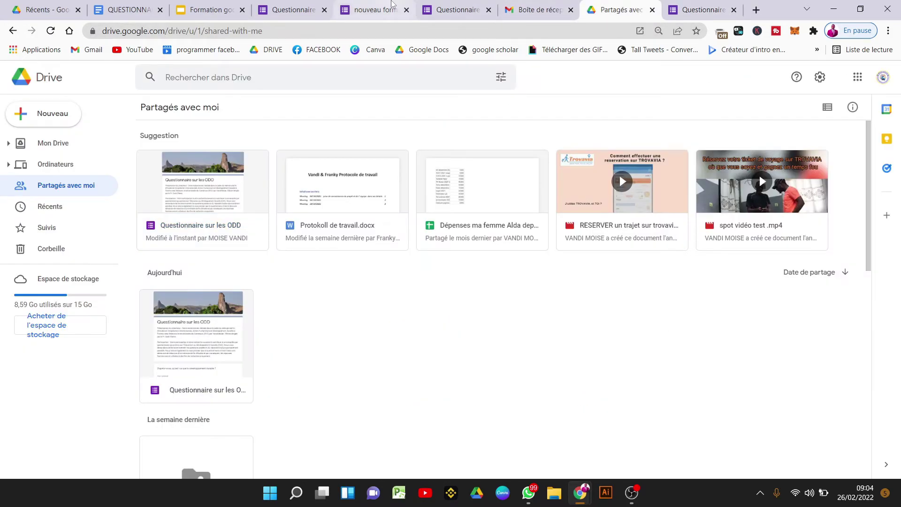
left_click(385, 10)
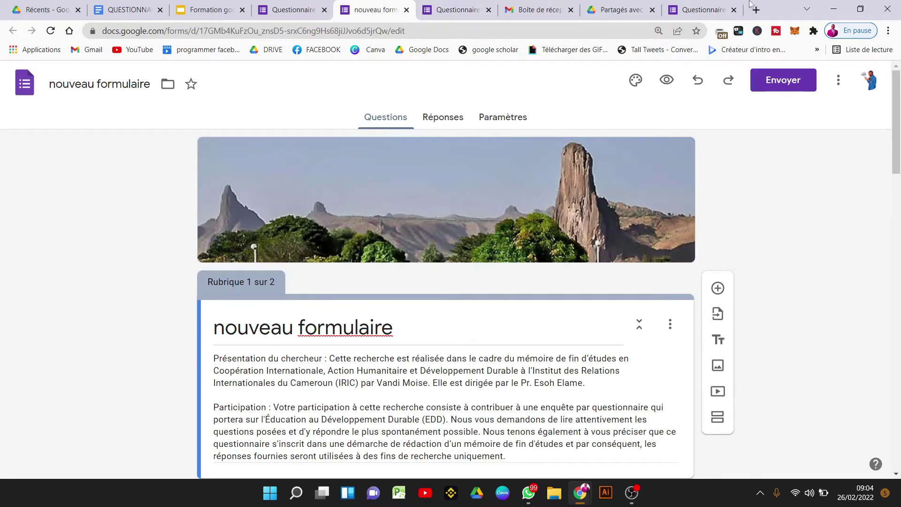
left_click(716, 10)
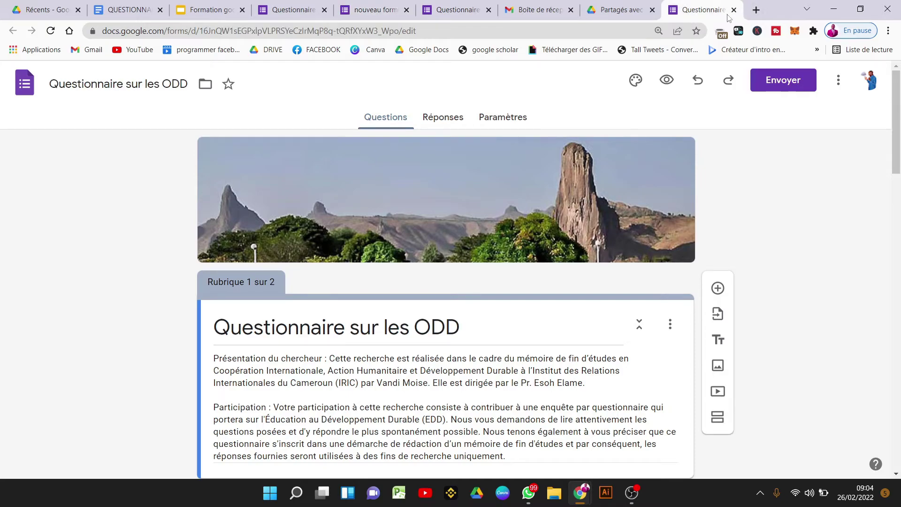
left_click(648, 18)
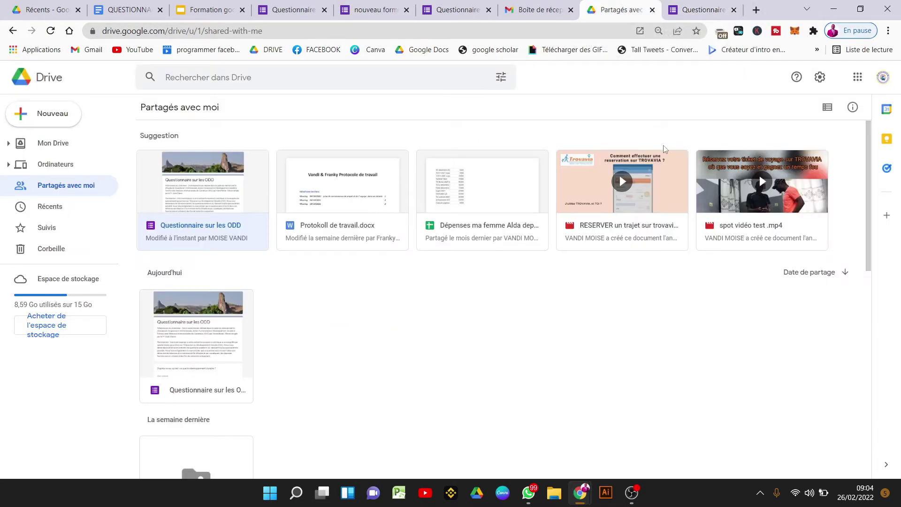
left_click(707, 10)
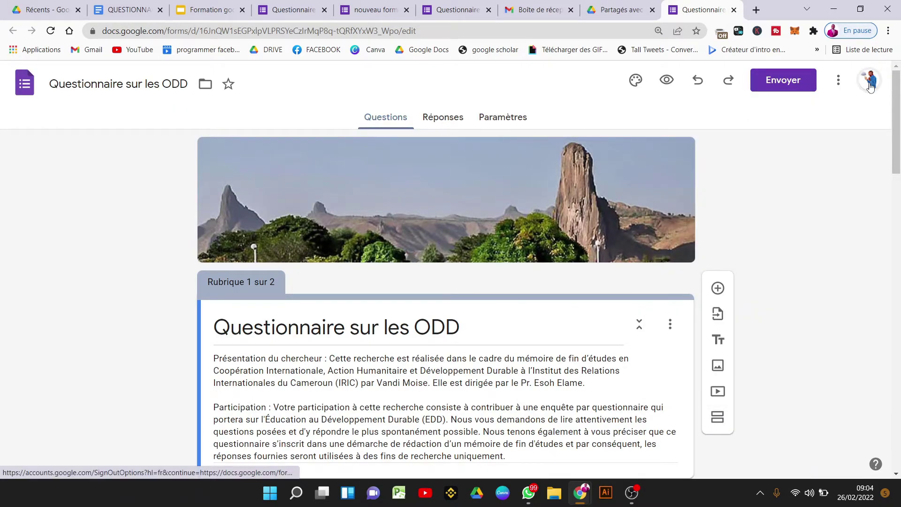
left_click(622, 10)
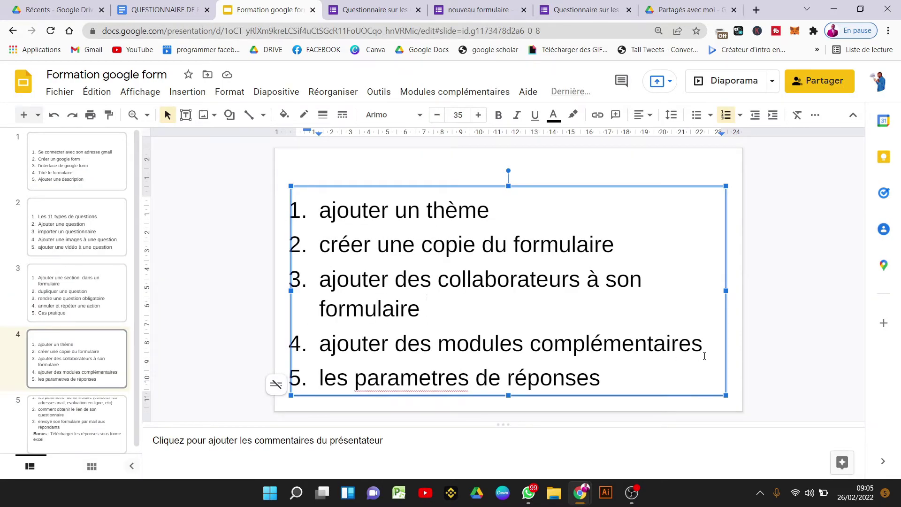
Step: Highlight "modules complémentaires" in the fourth item of the presentation slide and undo the accidental text move
left_click_drag(705, 356, 343, 345)
key("ctrl+z")
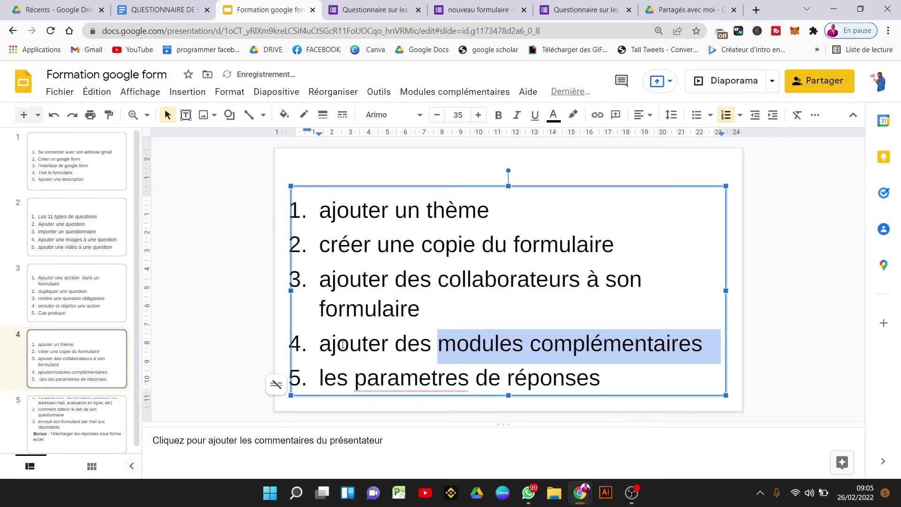
Step: Open the add-on marketplace from "Questionnaire sur les ODD", view the Timer for Google Forms page and browse the Forms-compatible add-ons
left_click(369, 9)
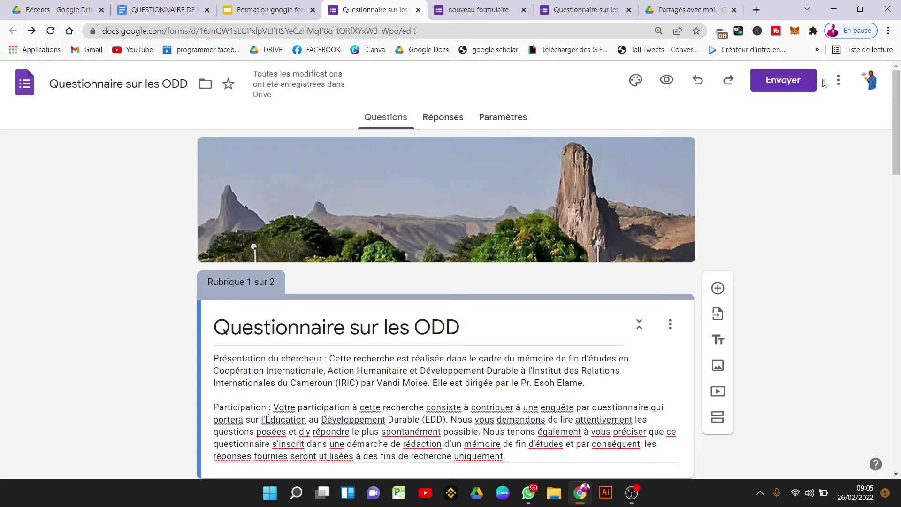
left_click(837, 89)
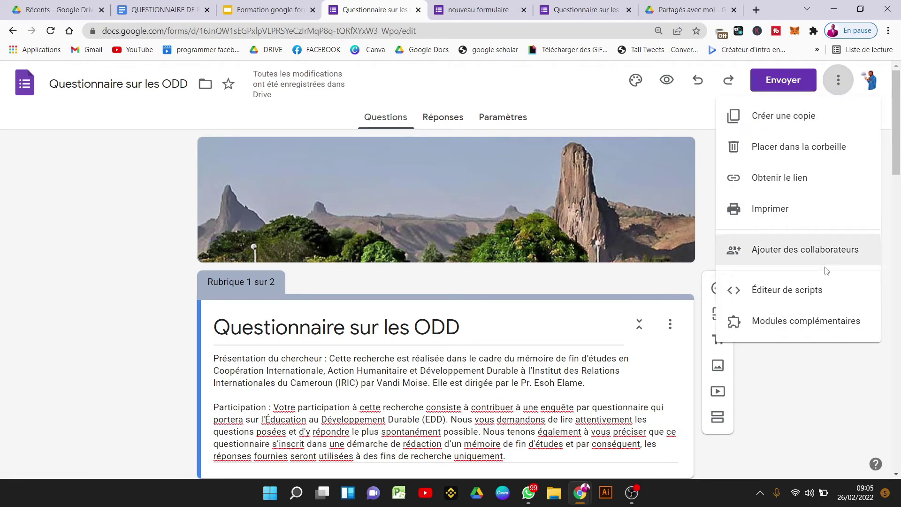
left_click(824, 321)
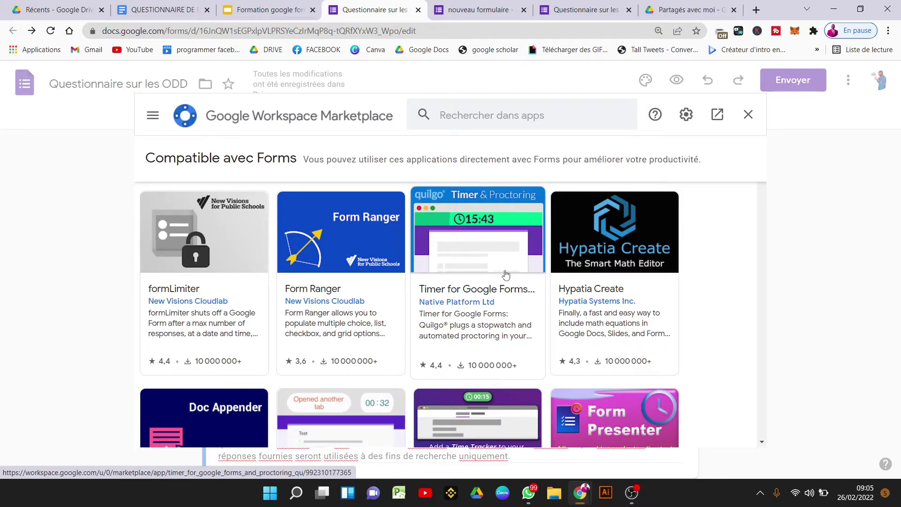
left_click(465, 264)
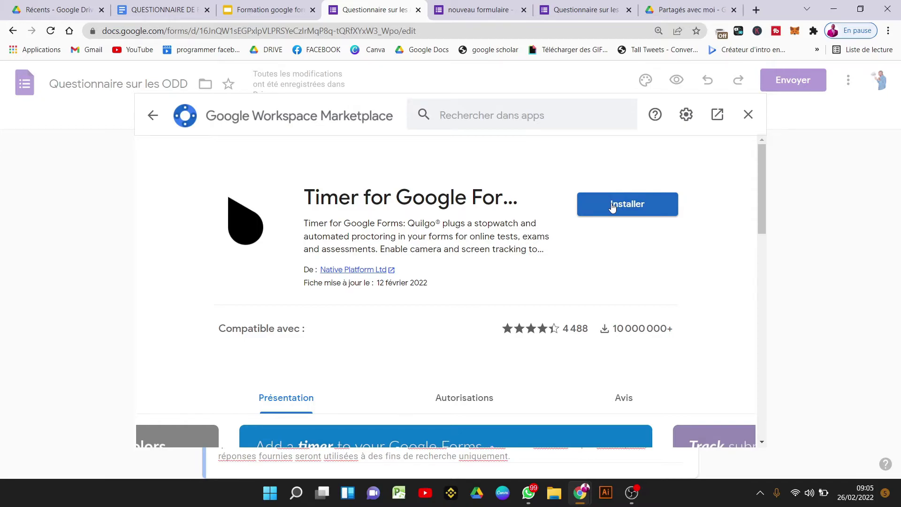
left_click(613, 207)
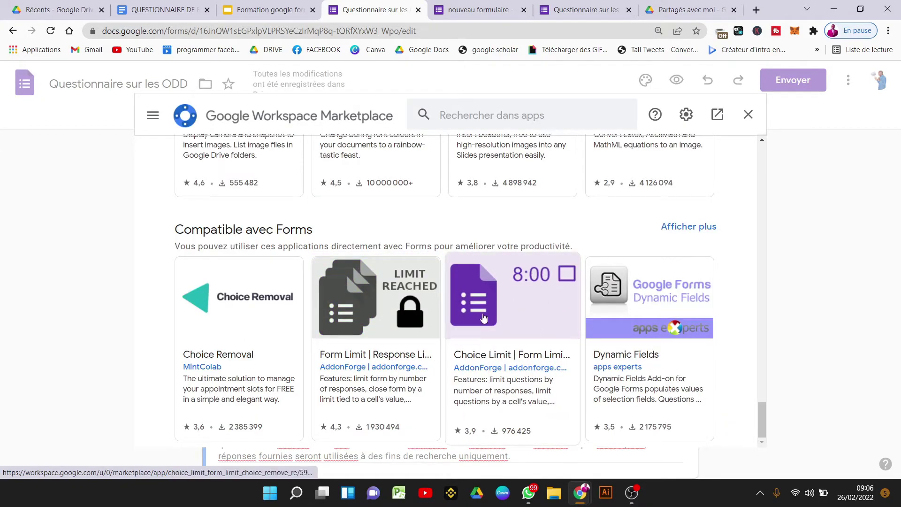
scroll(484, 318, "up", 10)
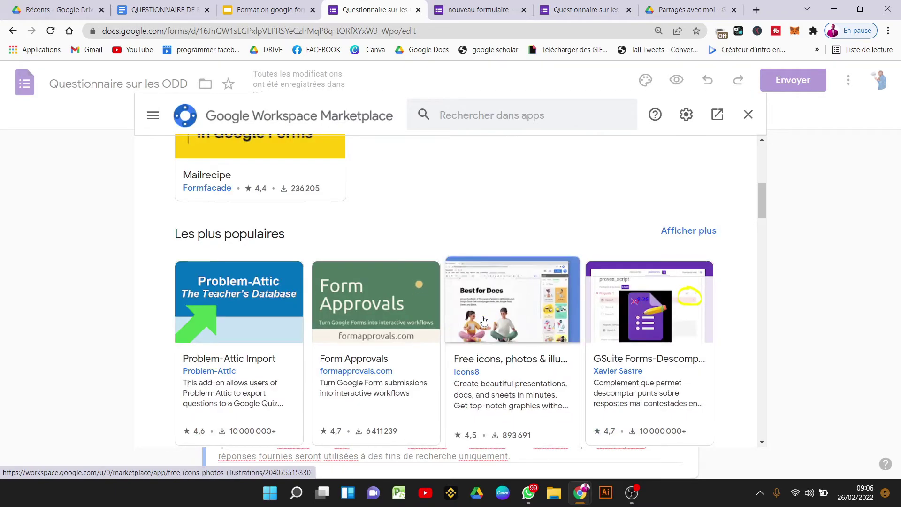
scroll(484, 318, "up", 10)
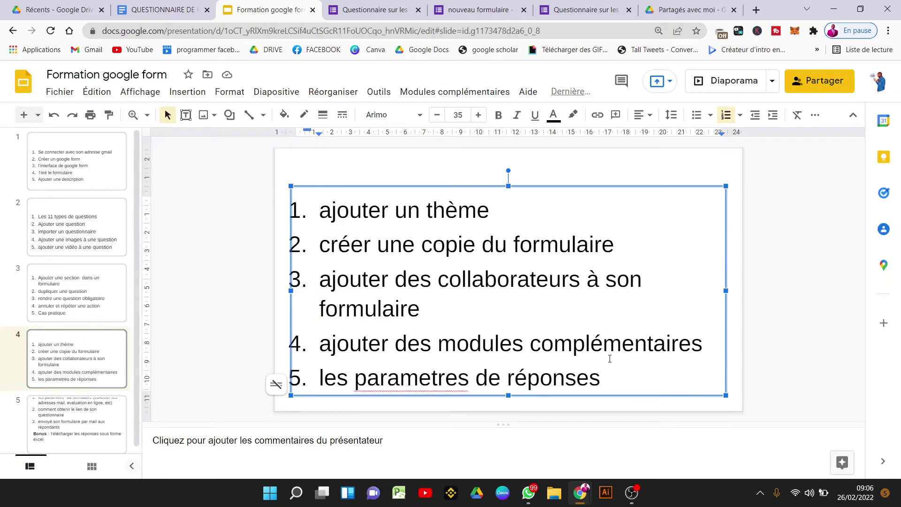
Step: Consult the fifth item of the presentation slide, look through the open form pages and close the "nouveau formulaire" page
left_click_drag(610, 358, 630, 374)
left_click(371, 9)
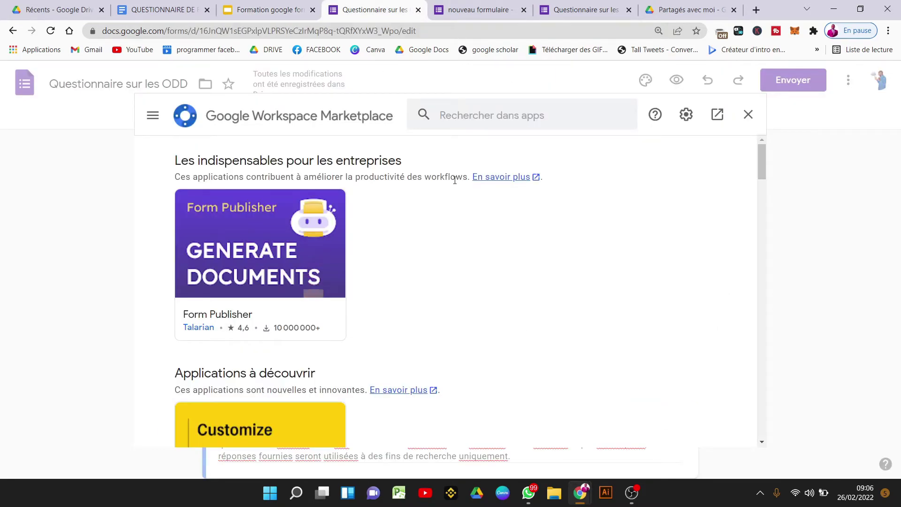
left_click(474, 10)
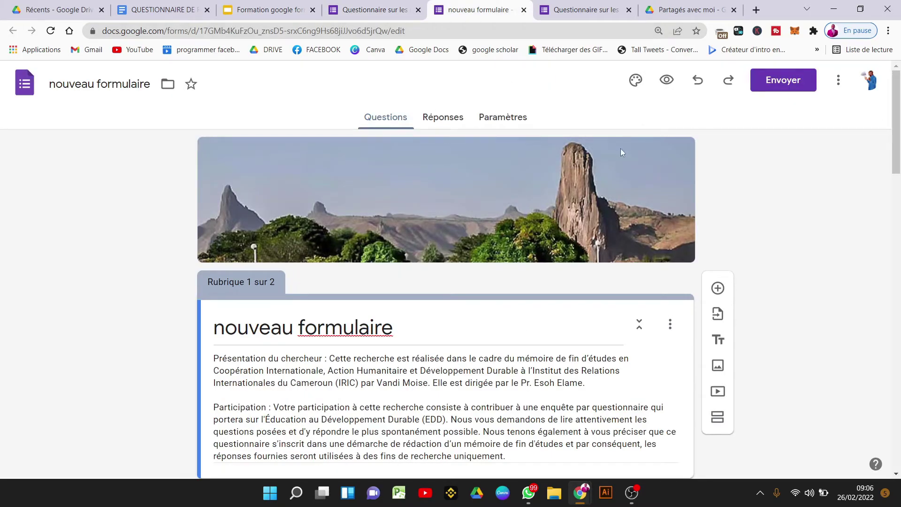
left_click(565, 17)
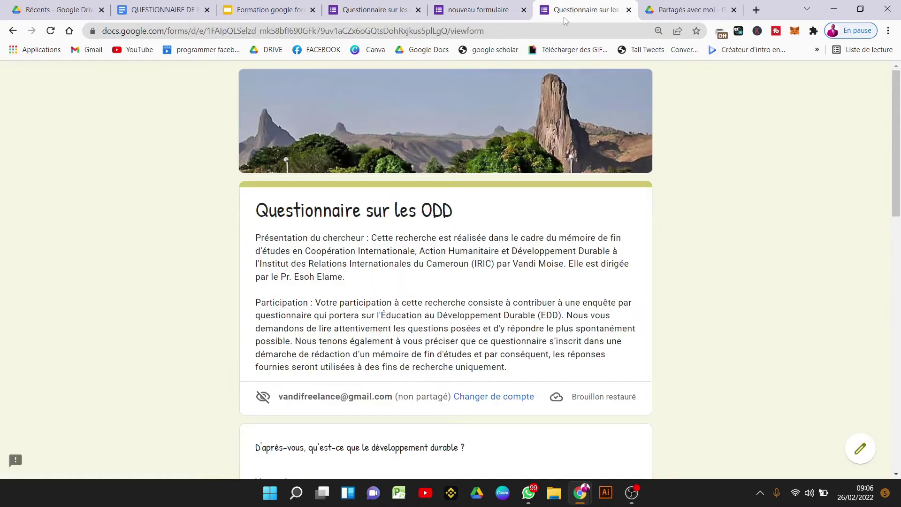
key("ctrl+w")
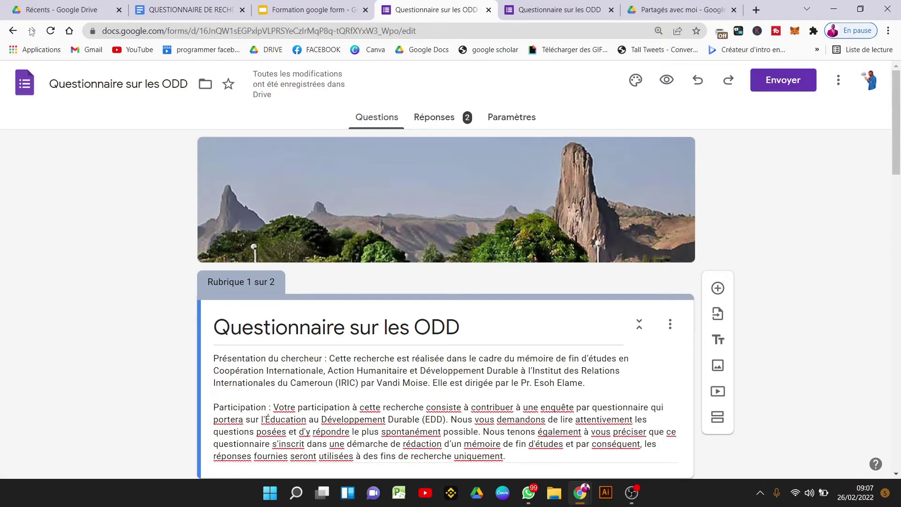
Step: Reload "Questionnaire sur les ODD" and examine the Résumé of its responses, including the pie charts and bar charts
left_click(50, 31)
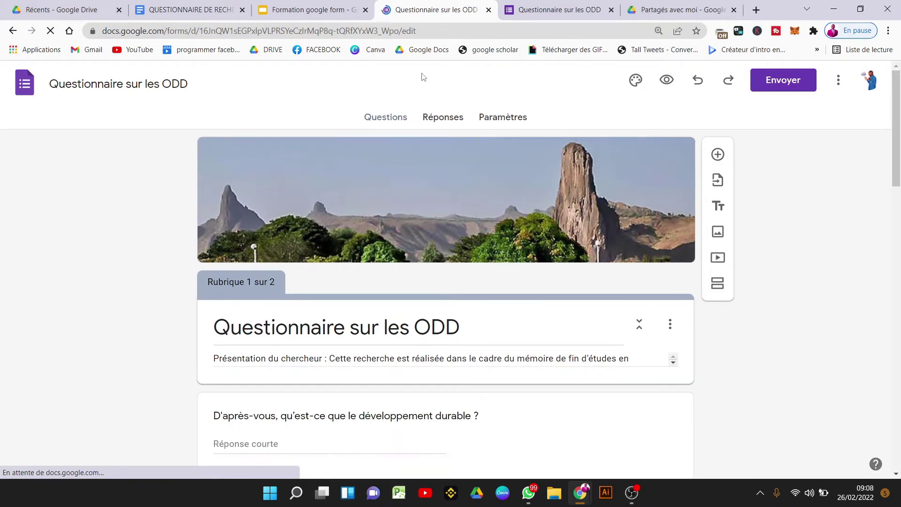
left_click(447, 119)
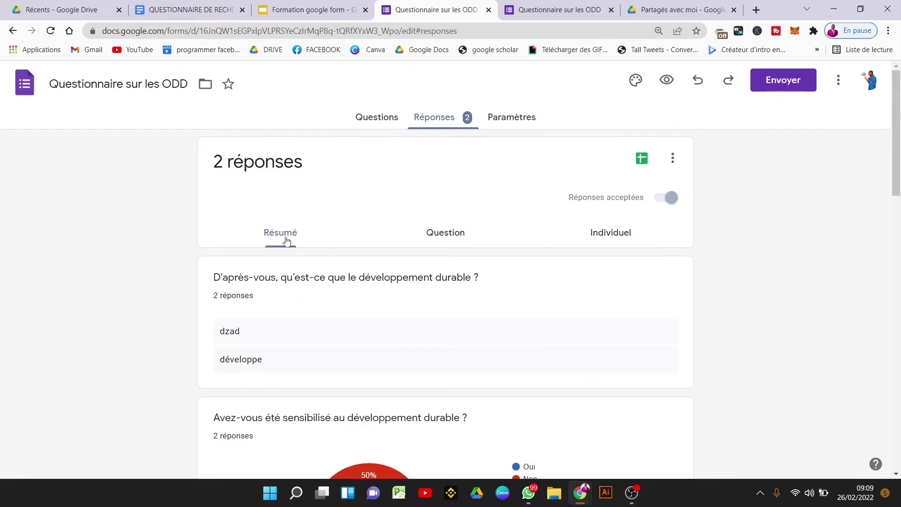
left_click_drag(898, 193, 889, 341)
left_click_drag(886, 379, 466, 237)
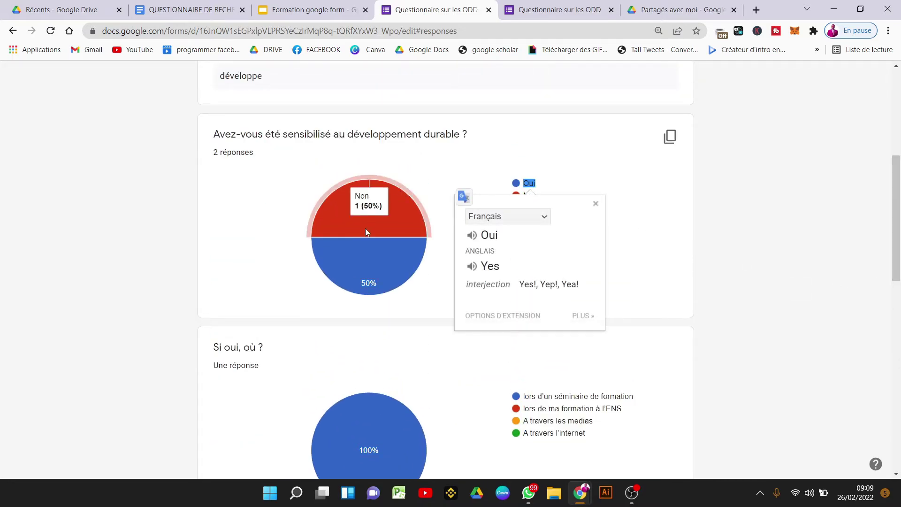
left_click(366, 259)
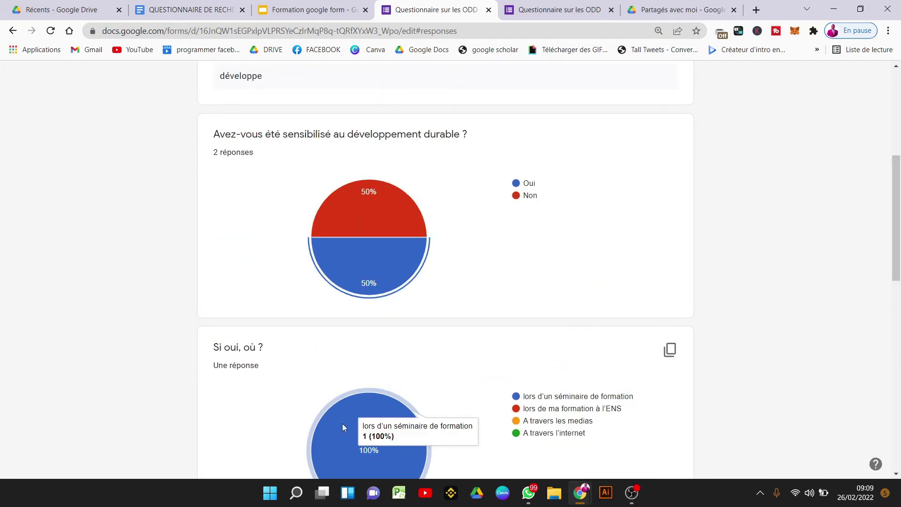
left_click_drag(897, 242, 900, 371)
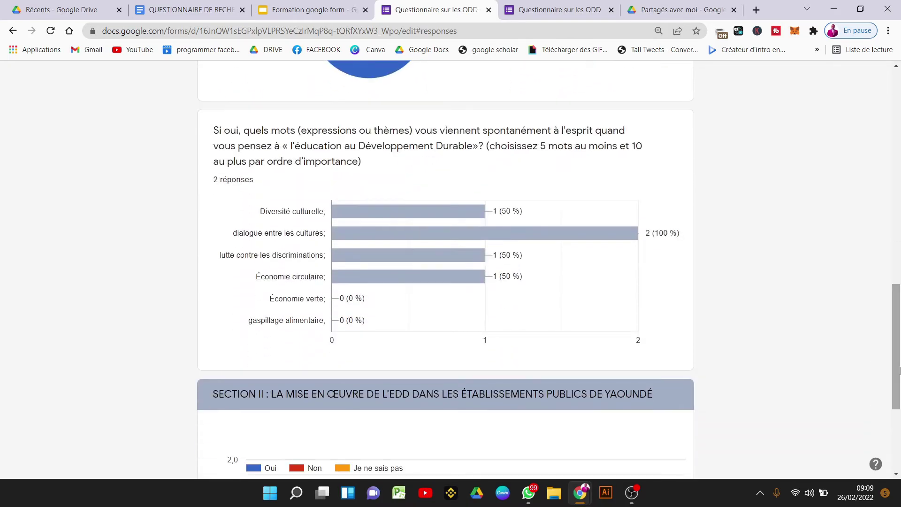
mouse_move(542, 237)
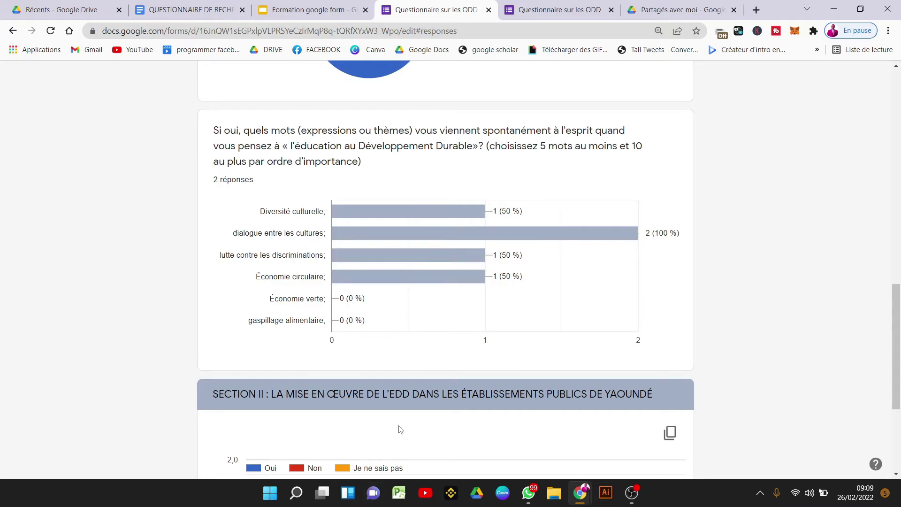
scroll(328, 282, "down", 4)
key("Home")
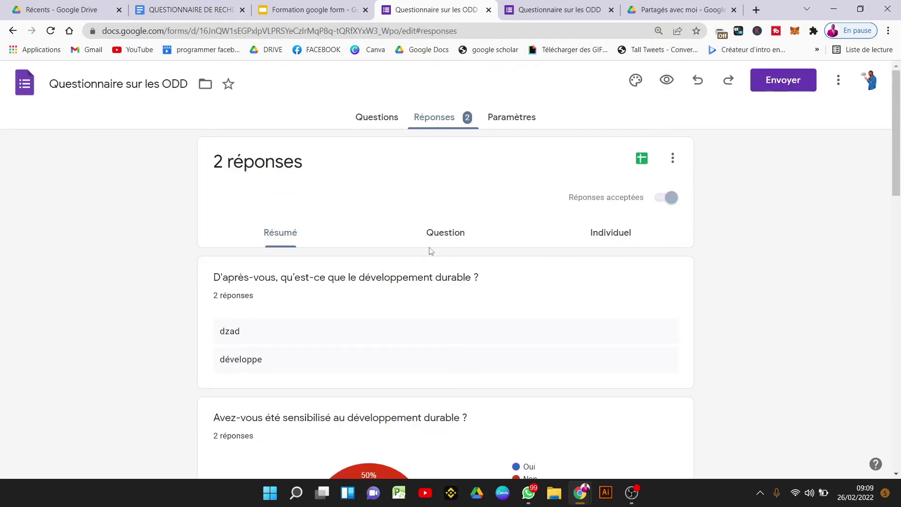
Step: View the responses by question, advancing to Question 5 and examining its grid answers
left_click(436, 240)
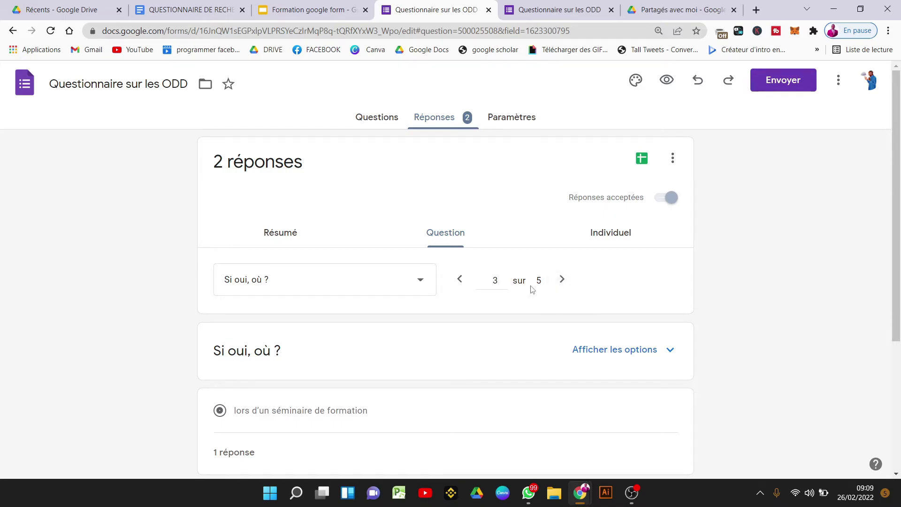
left_click(562, 280)
left_click(562, 280)
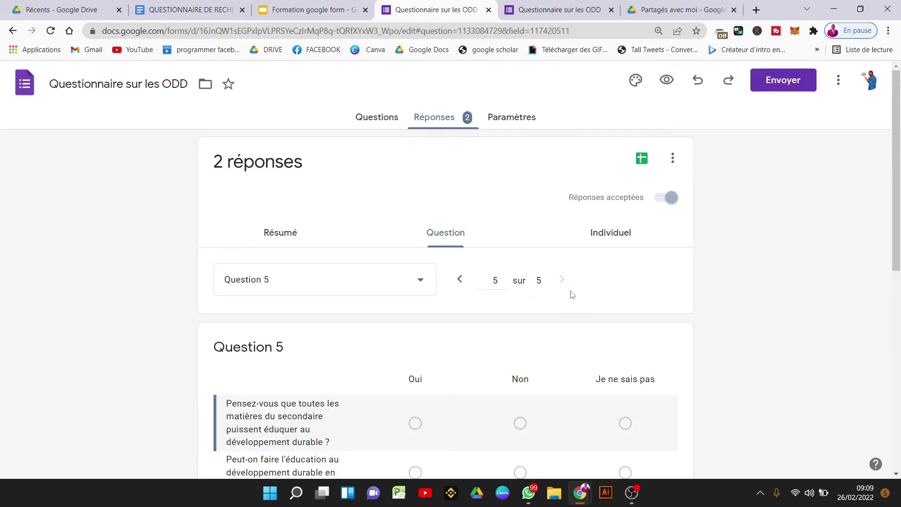
left_click_drag(898, 218, 900, 321)
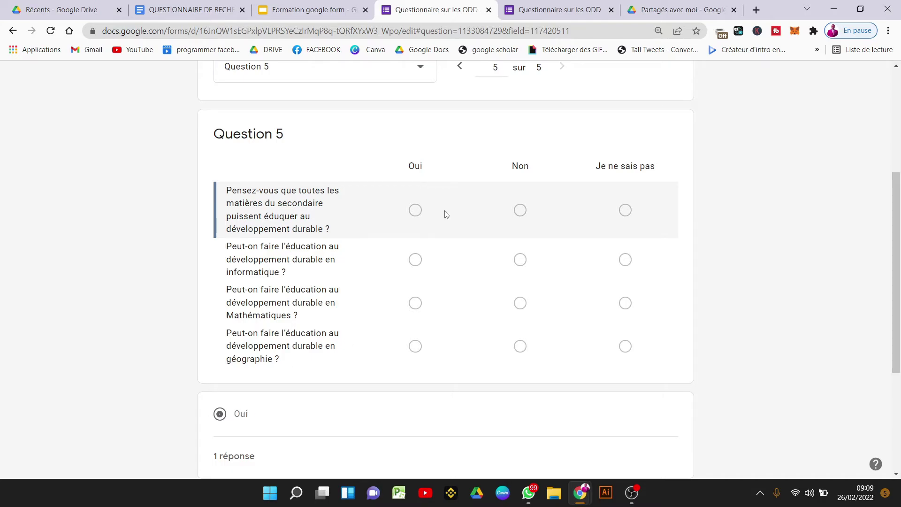
scroll(398, 239, "down", 3)
scroll(401, 235, "up", 8)
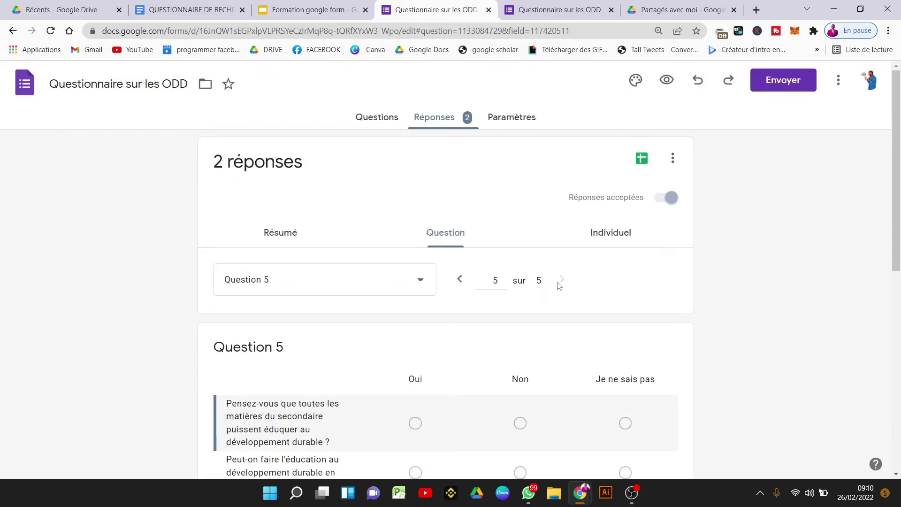
Step: Step back to the second question's responses and choose "Si oui, où ?", "Si oui, quels mots" and the first question in turn
left_click(460, 279)
left_click(461, 279)
left_click(463, 280)
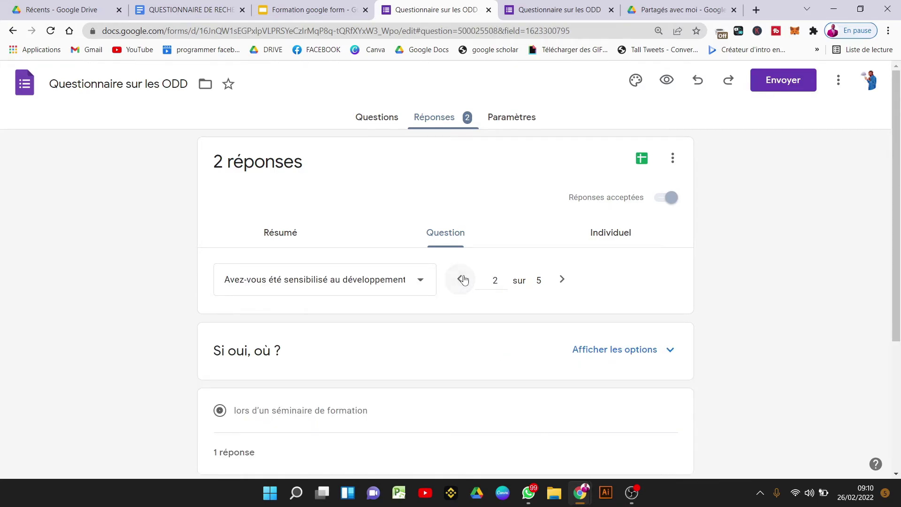
left_click(380, 281)
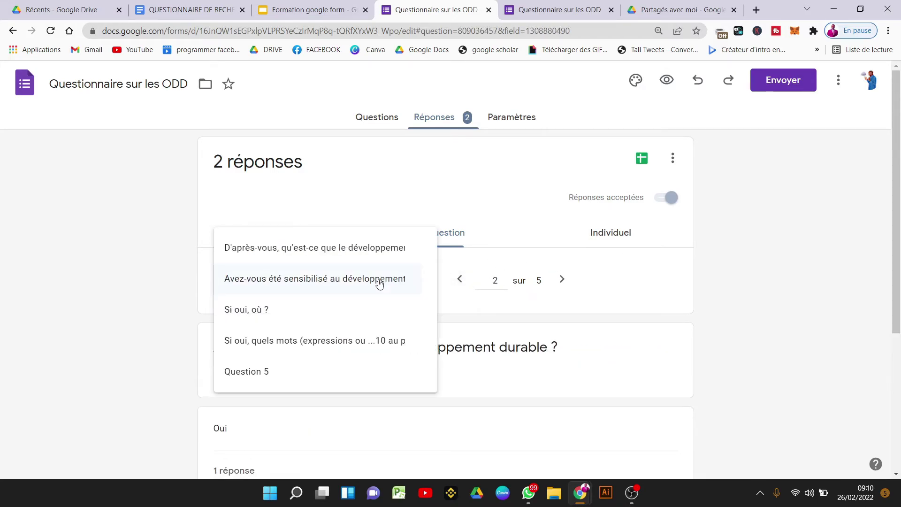
left_click(362, 321)
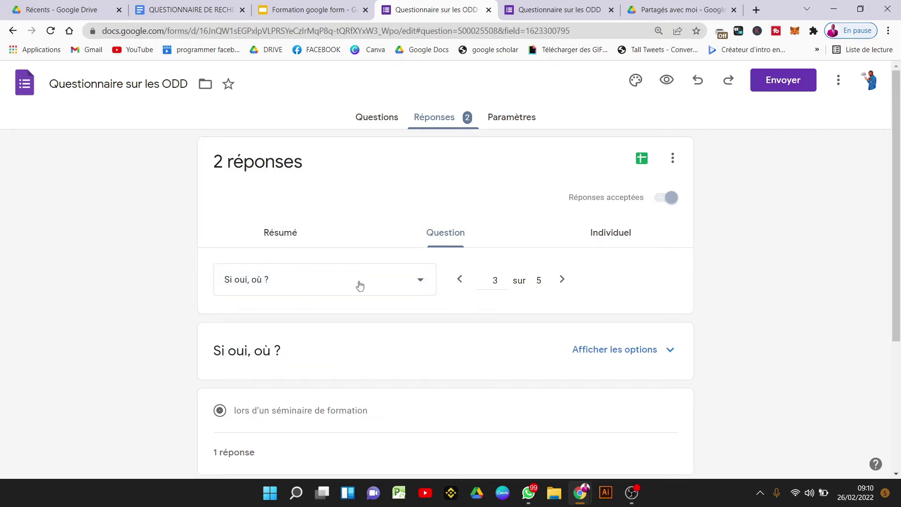
left_click(360, 285)
left_click(354, 314)
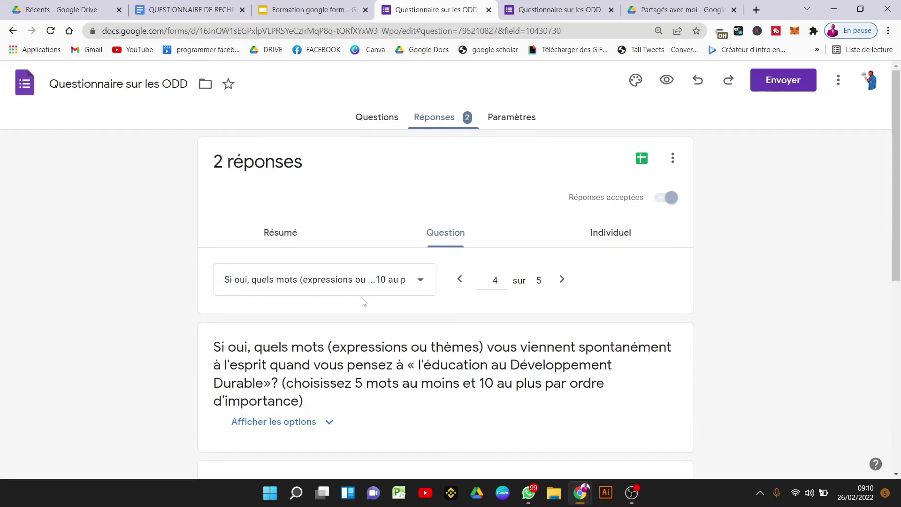
left_click(359, 281)
left_click(326, 199)
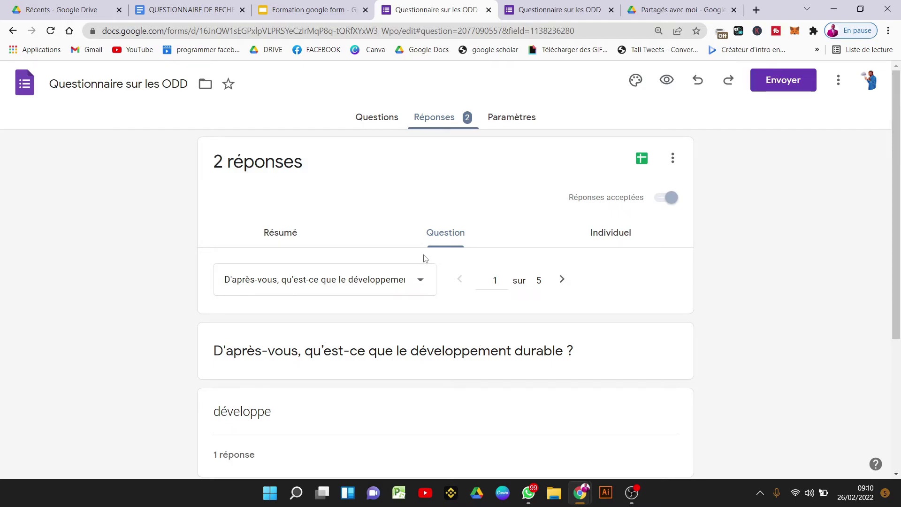
Step: Switch to the Individuel view of the responses and examine the answers of the second respondent
left_click_drag(897, 230, 891, 334)
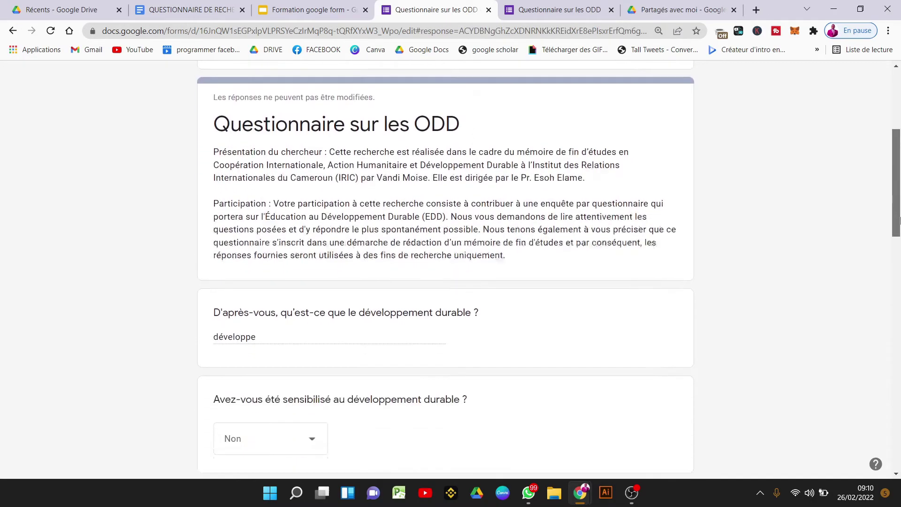
left_click_drag(889, 366, 884, 359)
left_click(884, 382)
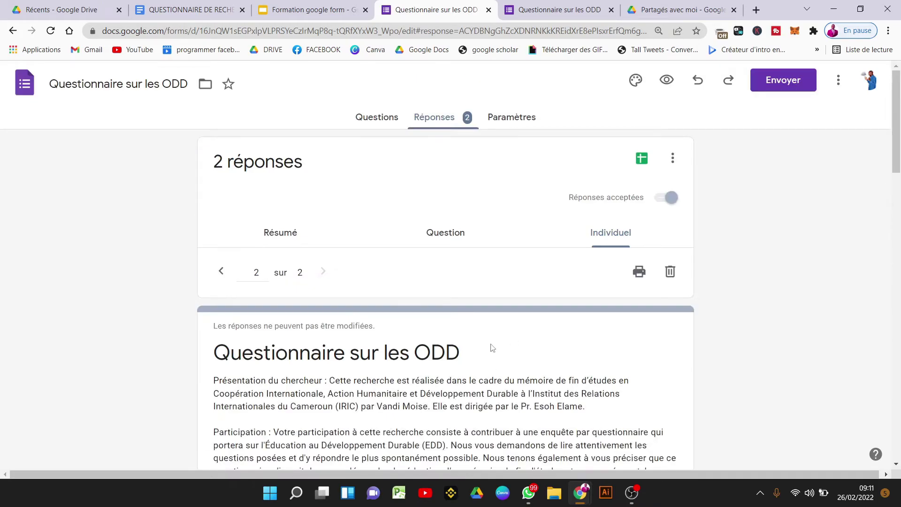
key("End")
Step: Display the available actions for all responses, such as CSV download and printing, and dismiss them without choosing one
left_click(674, 161)
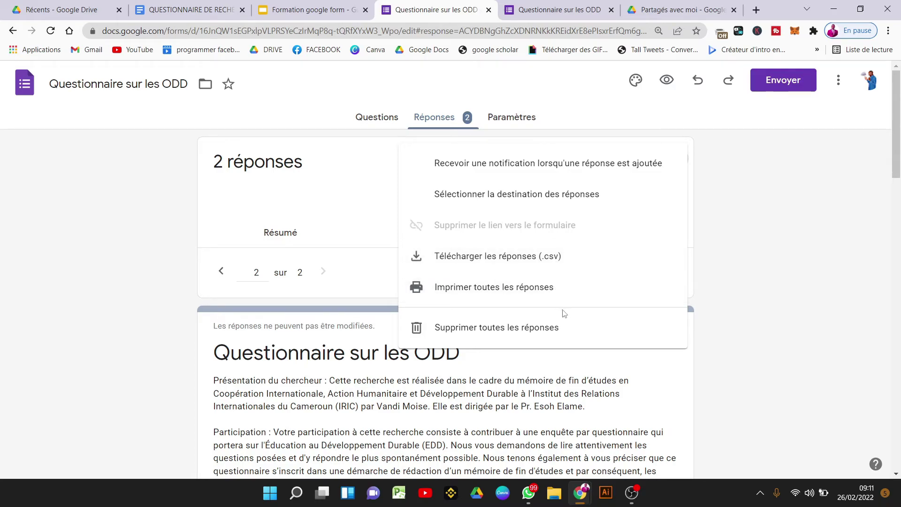
left_click(722, 200)
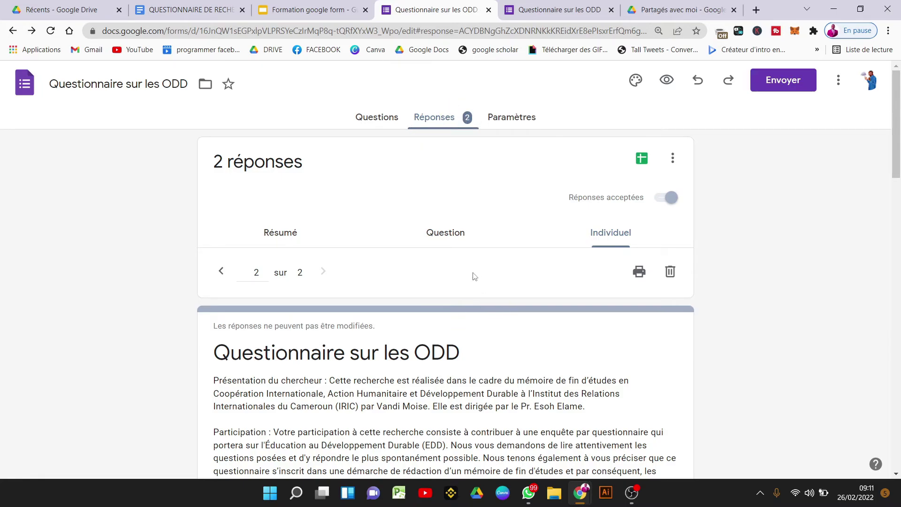
scroll(475, 276, "down", 6)
scroll(475, 276, "up", 6)
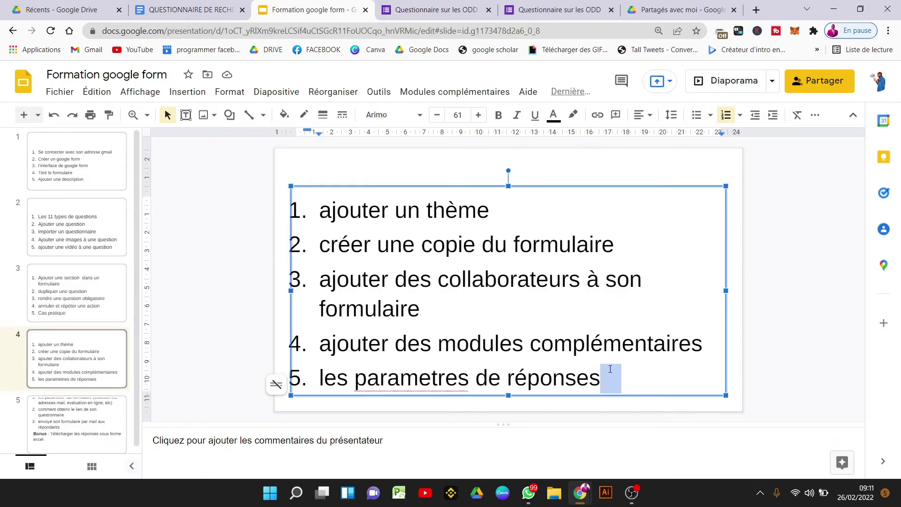
Step: Consult "les paramètre du formulaire" on slide 5 of the presentation and return to the "Questionnaire sur les ODD" form
left_click(99, 412)
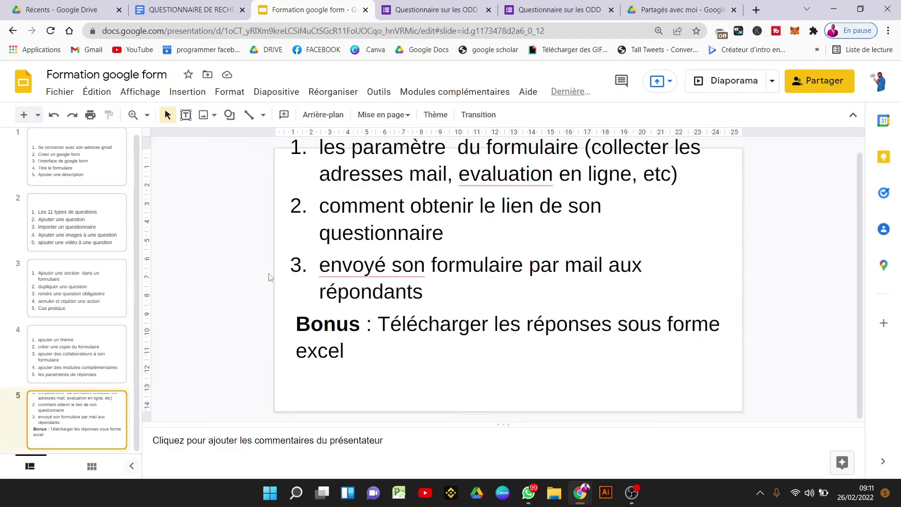
left_click(399, 194)
left_click(441, 166)
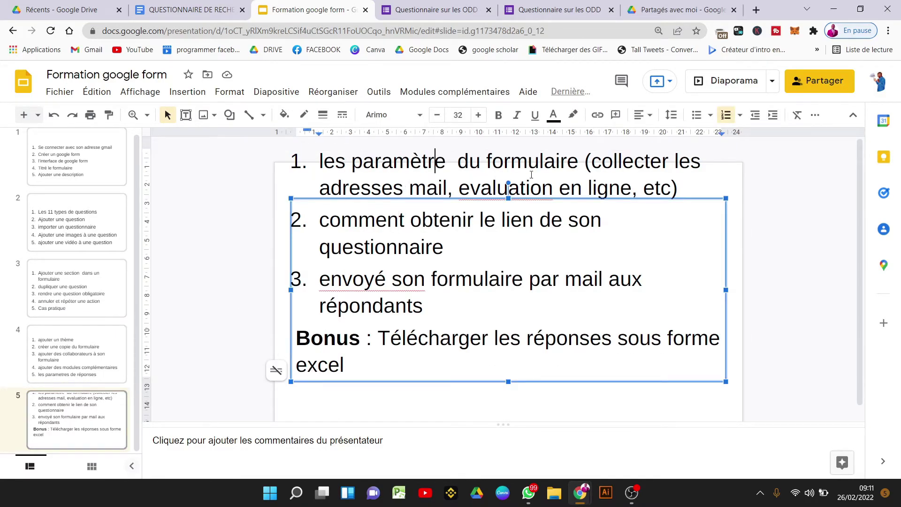
left_click(439, 10)
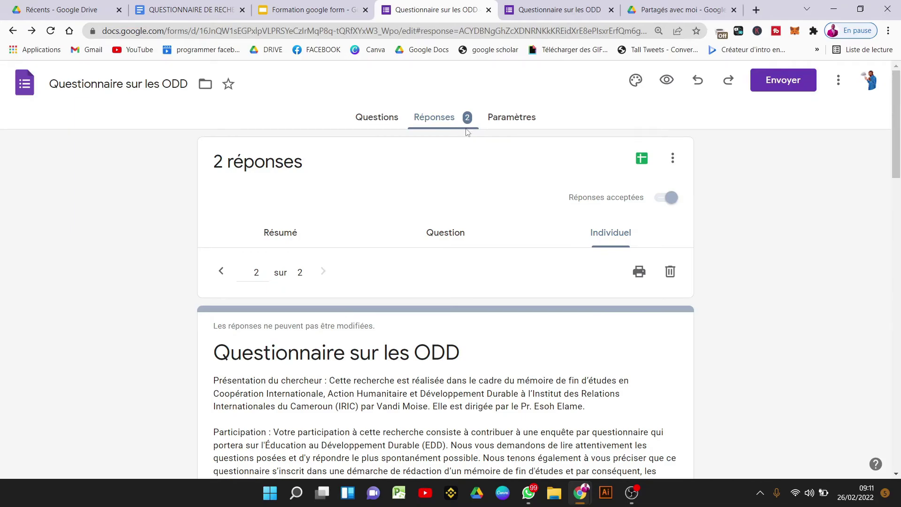
Step: Open the form's settings, enable Convertir en questionnaire and set the notes to be published "Plus tard, après examen manuel"
left_click(515, 121)
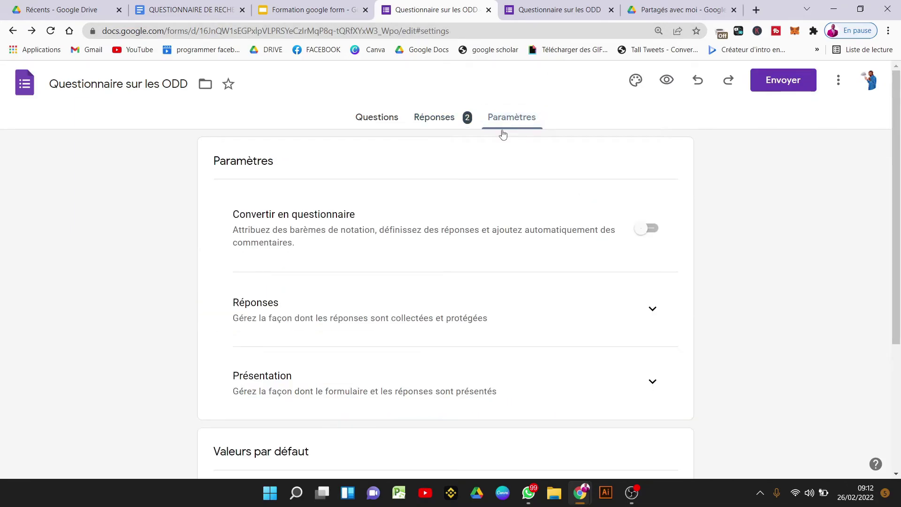
left_click(653, 230)
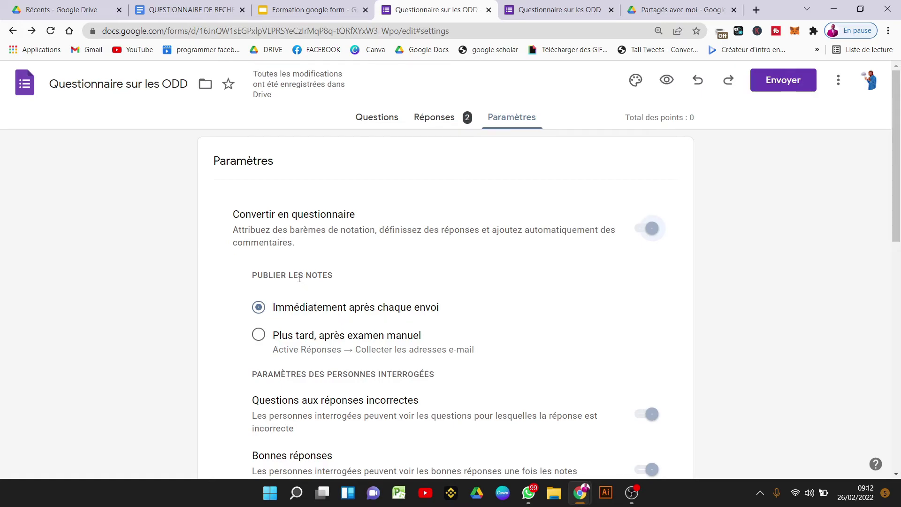
triple_click(337, 277)
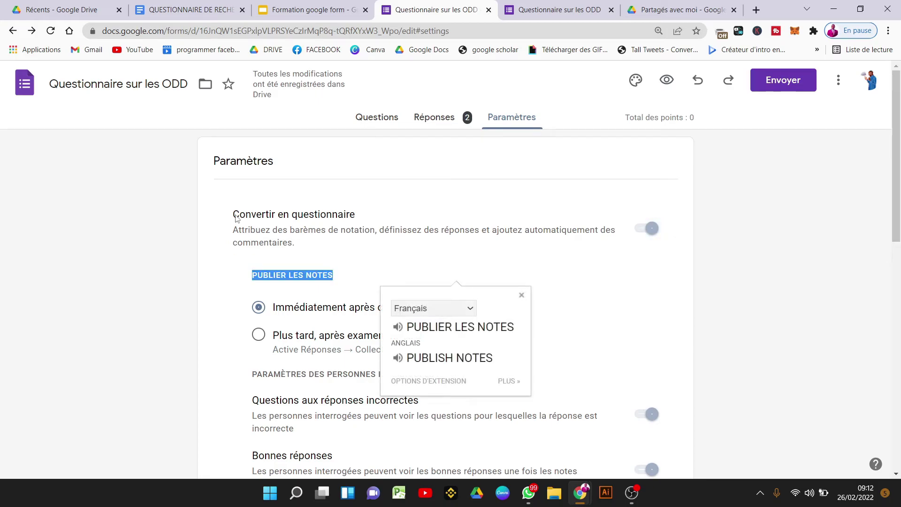
triple_click(236, 216)
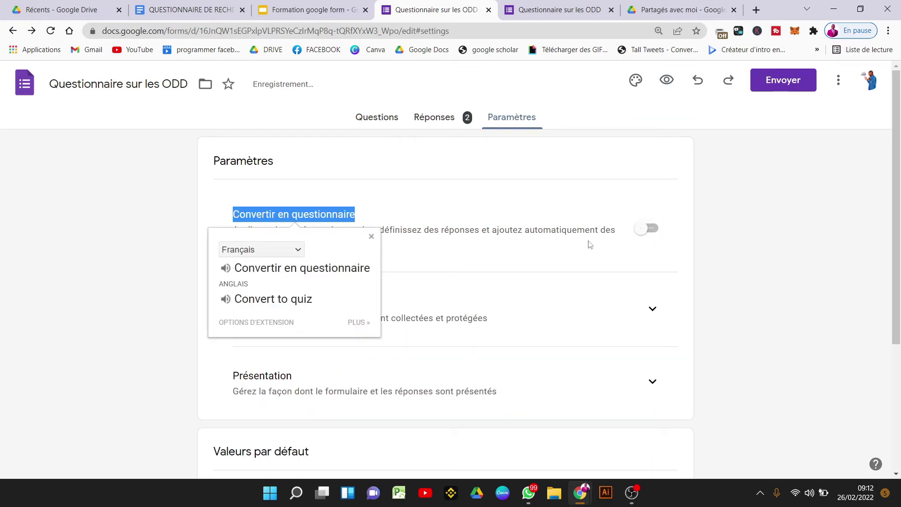
left_click(650, 229)
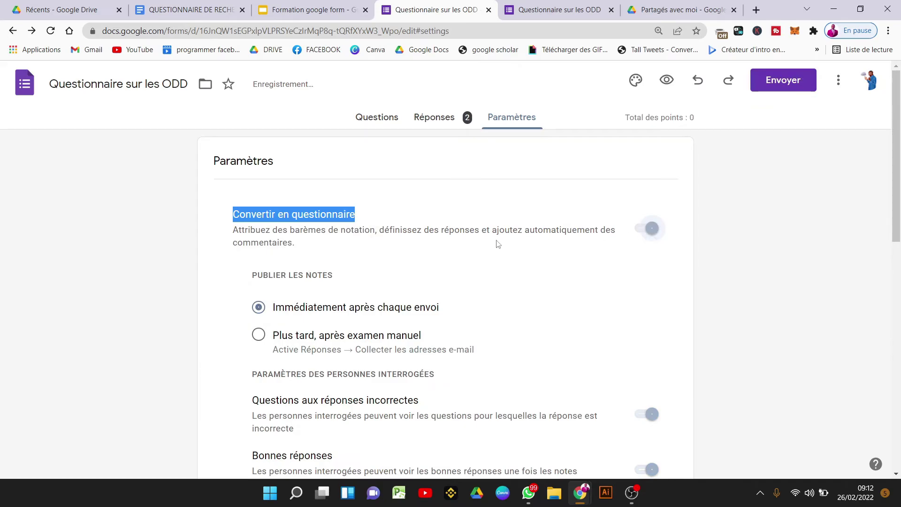
left_click(778, 247)
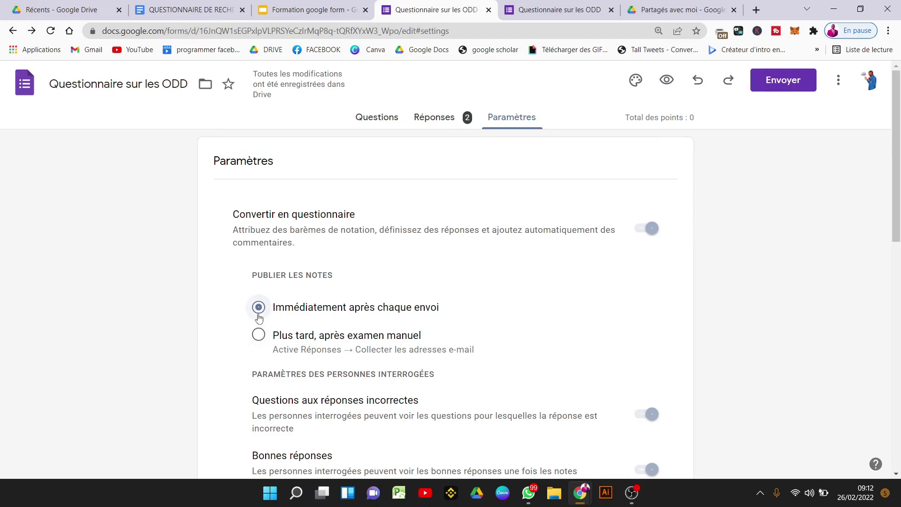
left_click(269, 341)
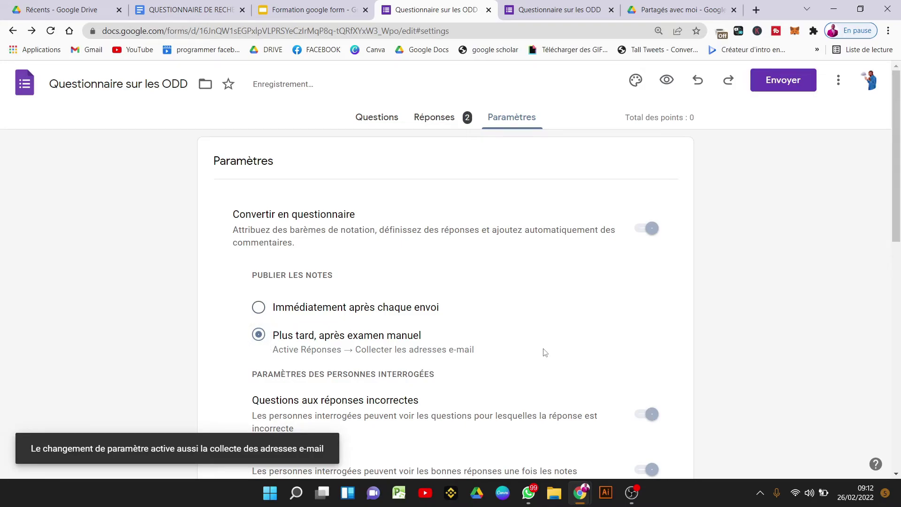
Step: Turn off the respondent settings Questions aux réponses incorrectes, Bonnes réponses and Nombre de points
left_click_drag(899, 215, 899, 262)
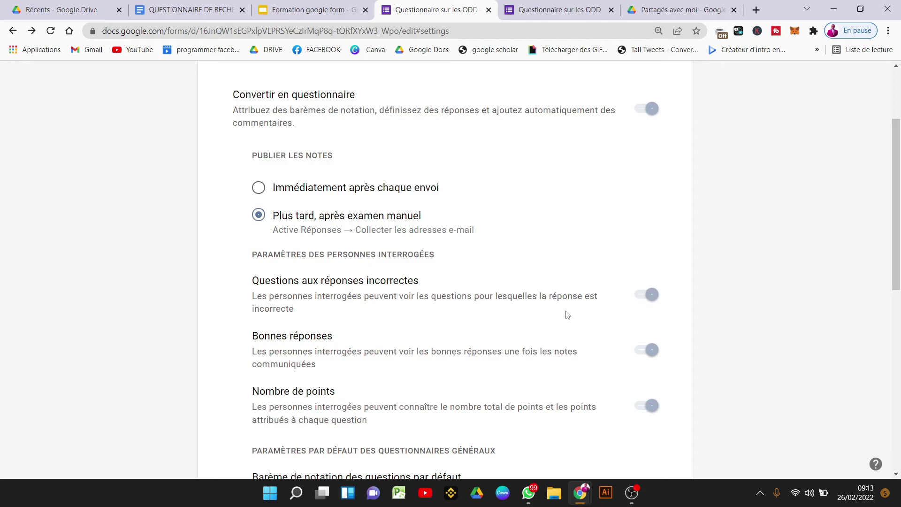
left_click(644, 293)
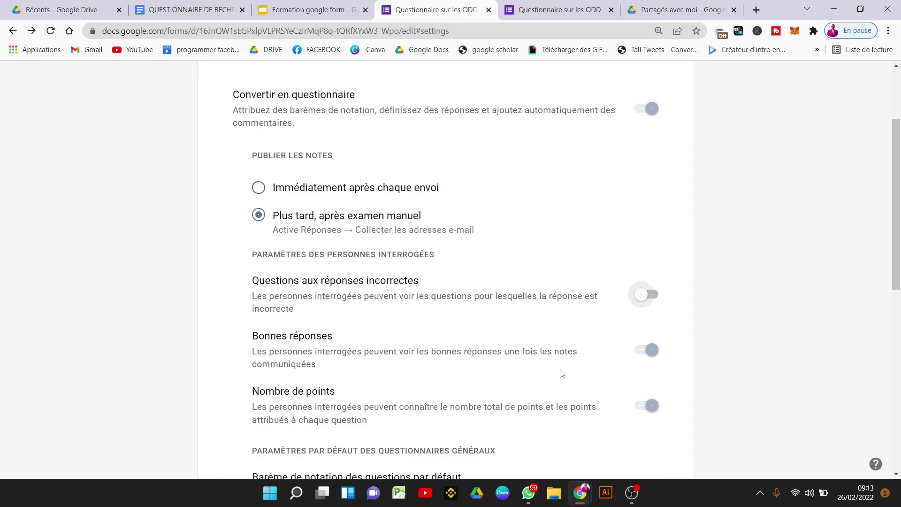
left_click(646, 351)
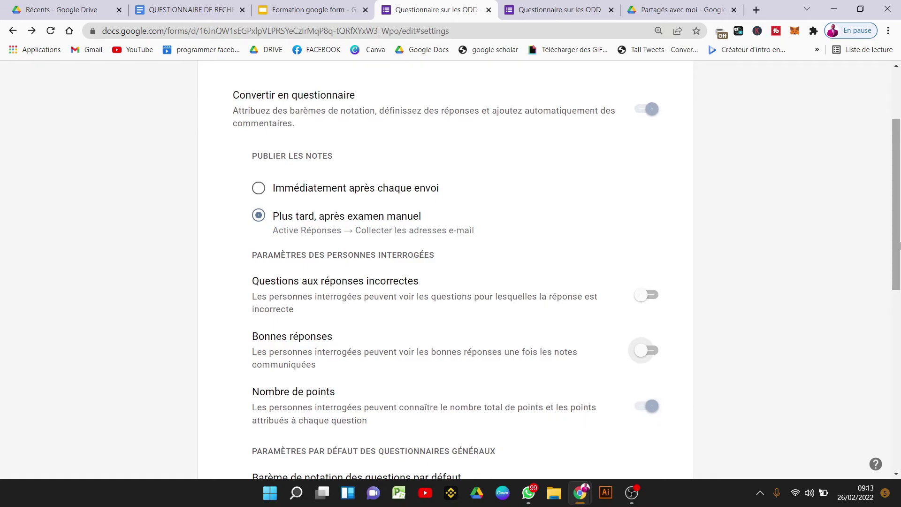
scroll(898, 190, "down", 6)
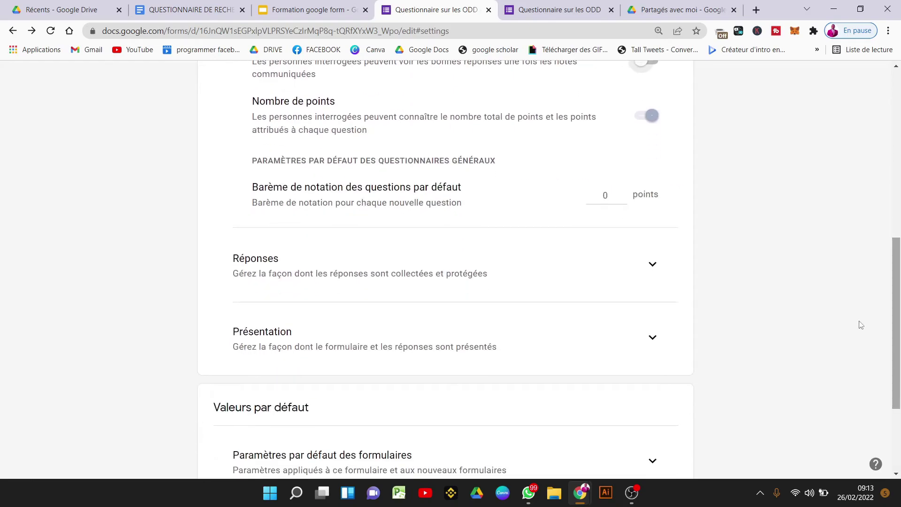
left_click(648, 116)
Step: Set the default question score, Barème de notation des questions par défaut, to 7 points
left_click(625, 200)
left_click(624, 193)
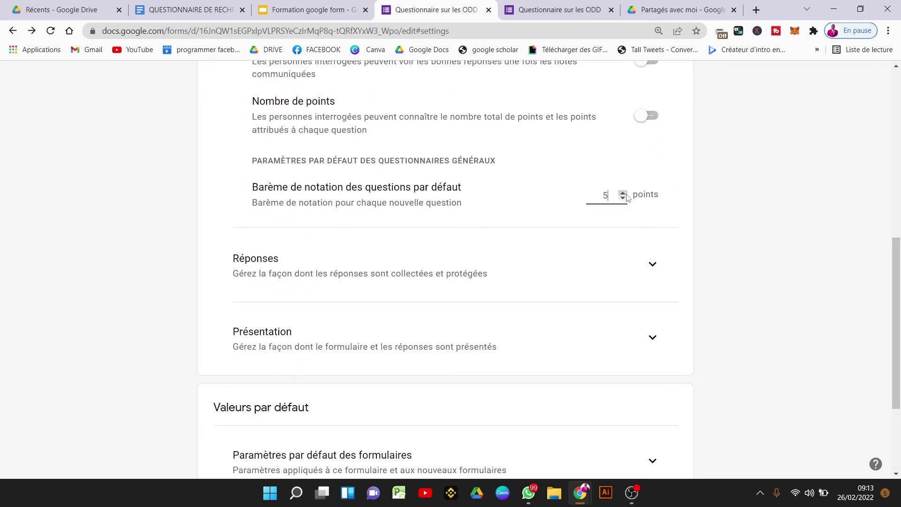
left_click(623, 193)
left_click(623, 193)
Step: Turn off the Convertir en questionnaire option of the form
scroll(899, 273, "up", 1)
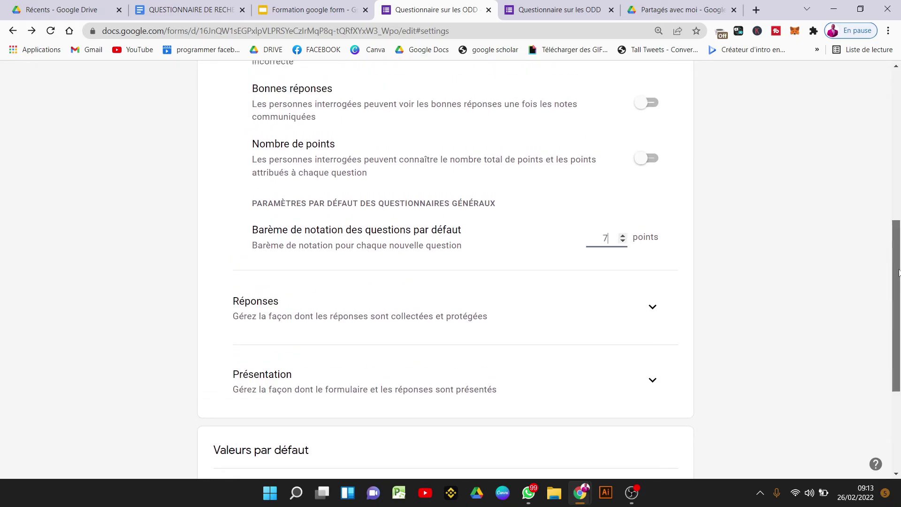
left_click_drag(899, 272, 890, 186)
left_click_drag(886, 182, 873, 153)
left_click(651, 73)
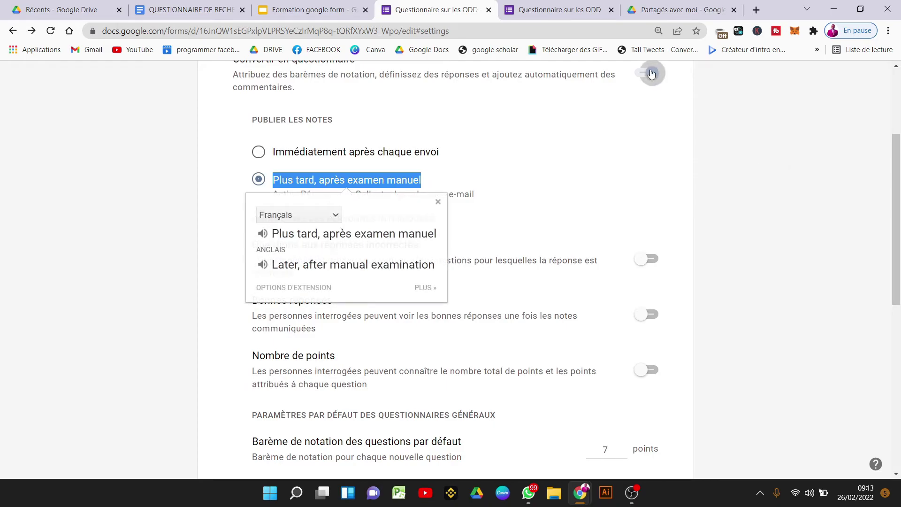
scroll(889, 178, "up", 1)
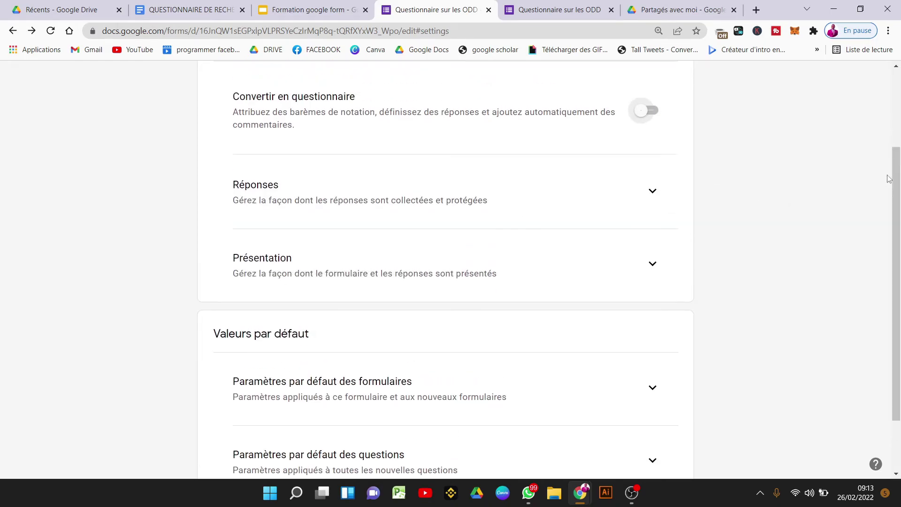
Step: Expand the Réponses settings and turn off Collecter les adresses e-mail
triple_click(889, 178)
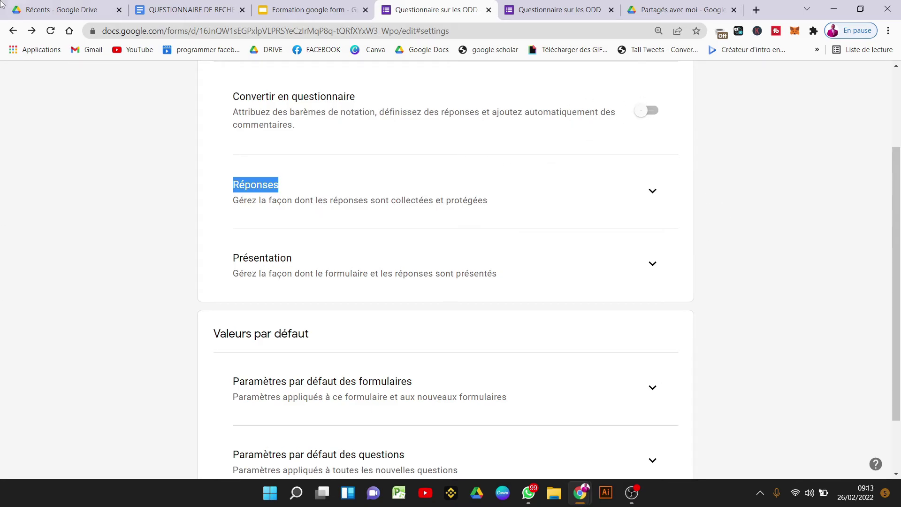
left_click(654, 195)
left_click(522, 243)
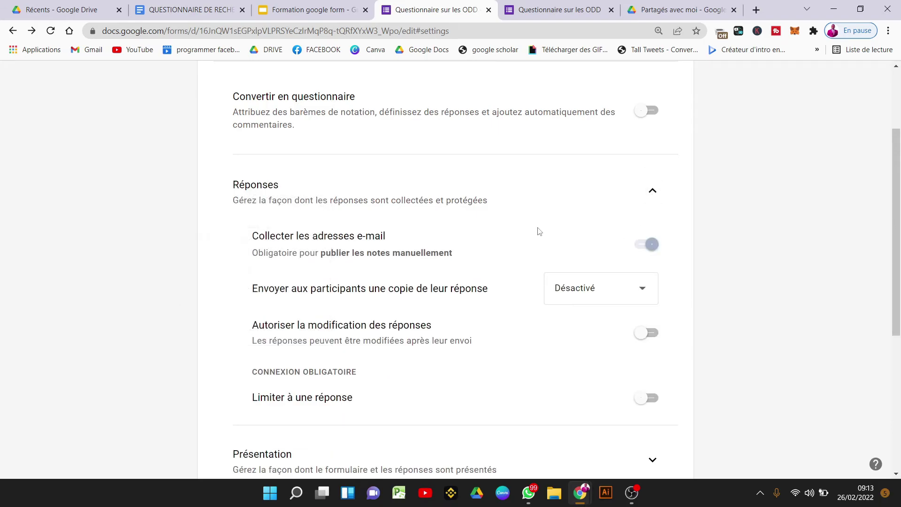
left_click(652, 245)
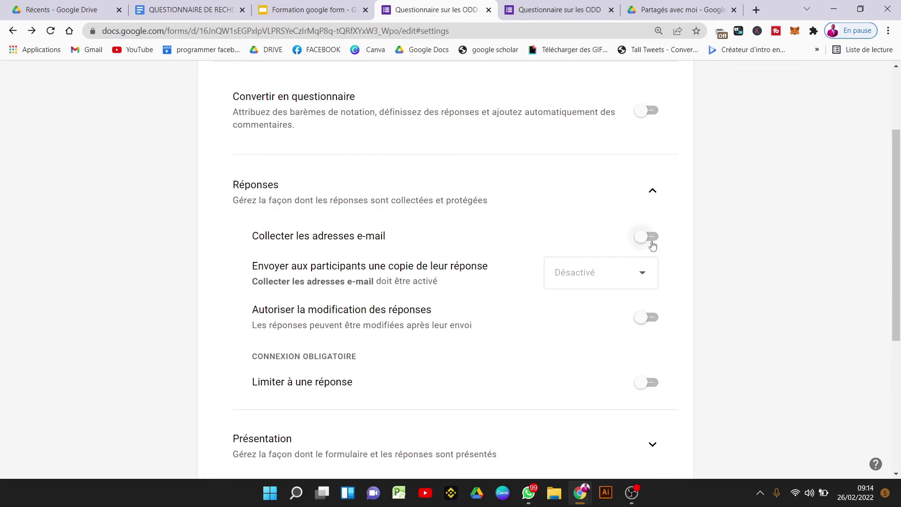
left_click(652, 245)
left_click(652, 245)
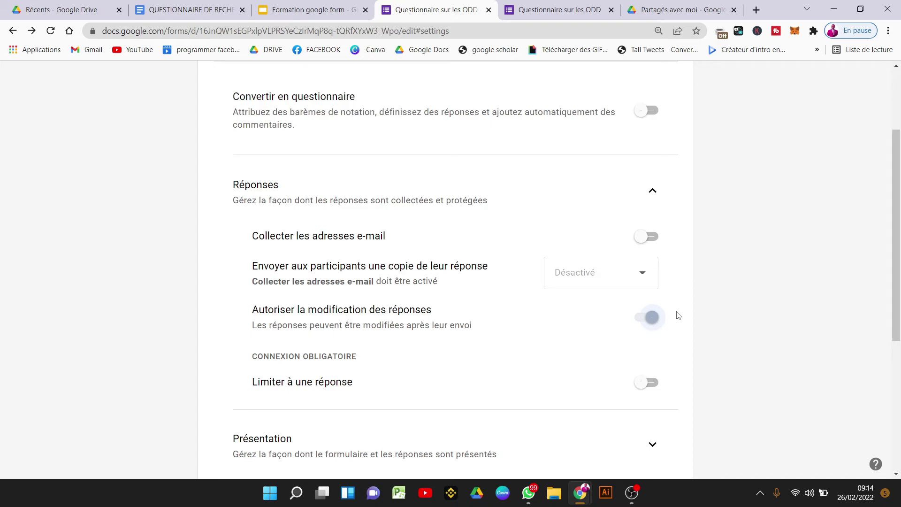
Step: Enable Limiter à une réponse and leave Autoriser la modification des réponses turned off
left_click(652, 392)
left_click(650, 321)
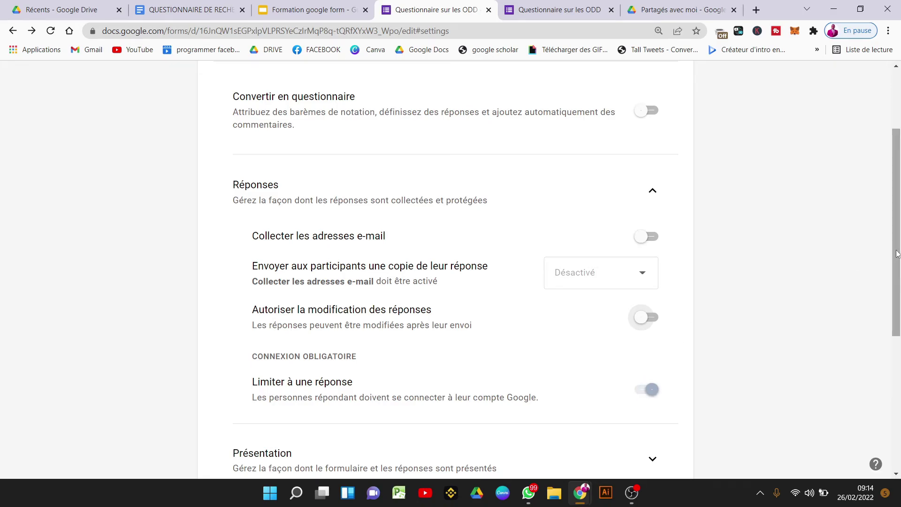
left_click_drag(898, 253, 900, 419)
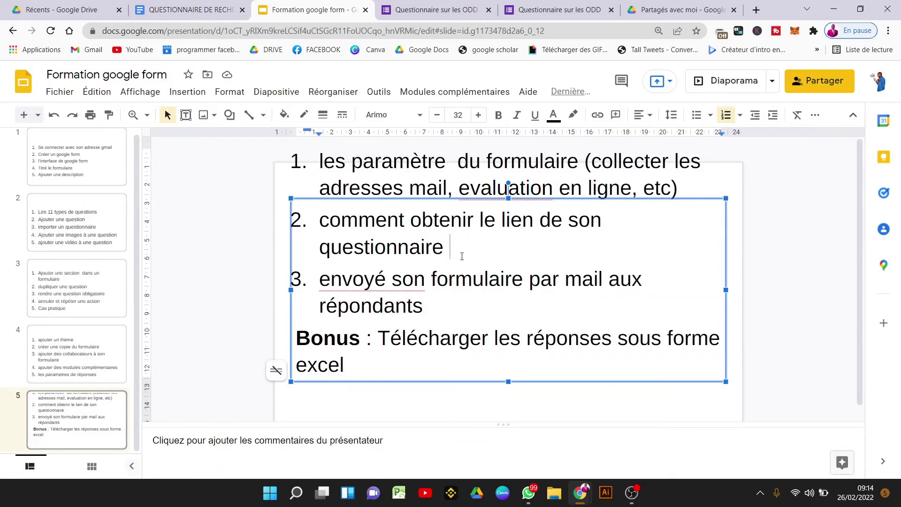
Step: Consult "comment obtenir le lien de son questionnaire" on slide 5 of the "Formation google form" presentation and return to the form
left_click_drag(462, 256, 324, 222)
left_click(432, 246)
key("ctrl+Tab")
left_click(799, 224)
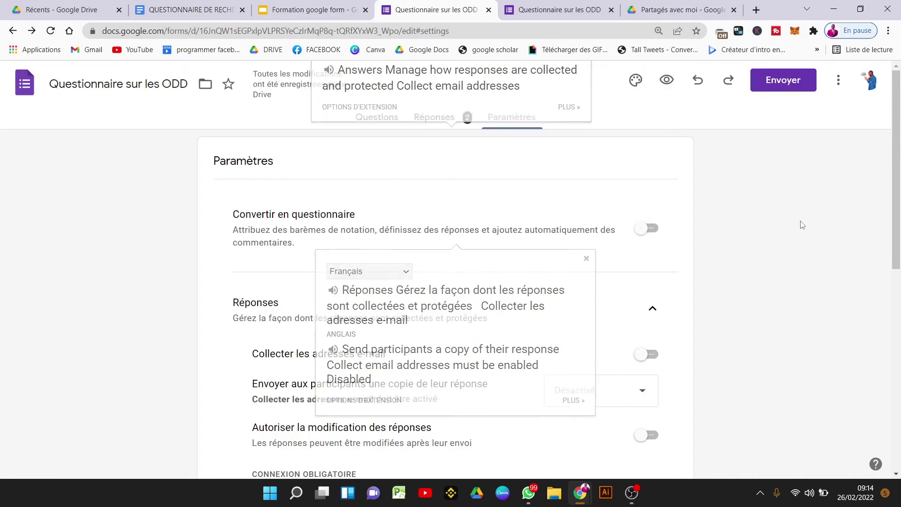
Step: Use Obtenir le lien to open the form's prefill page, examine its address and questions, and return to the form editor
left_click(845, 82)
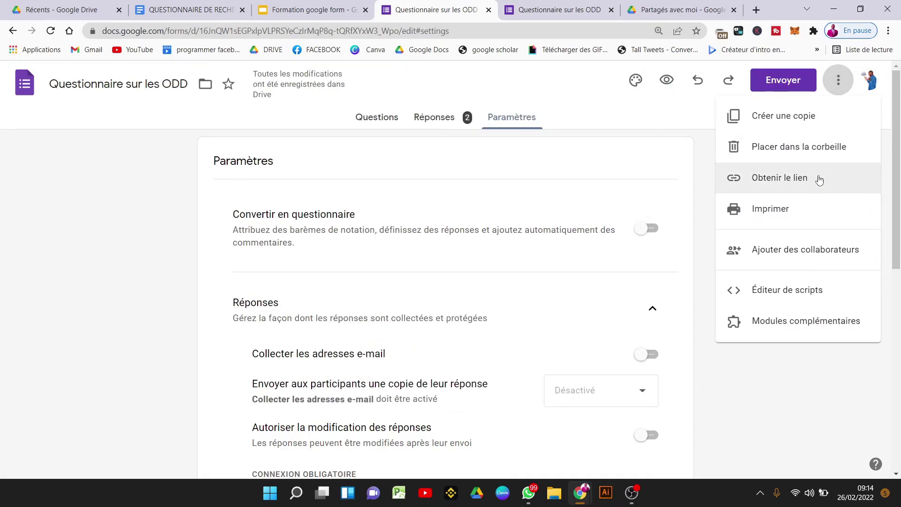
left_click(819, 179)
double_click(432, 31)
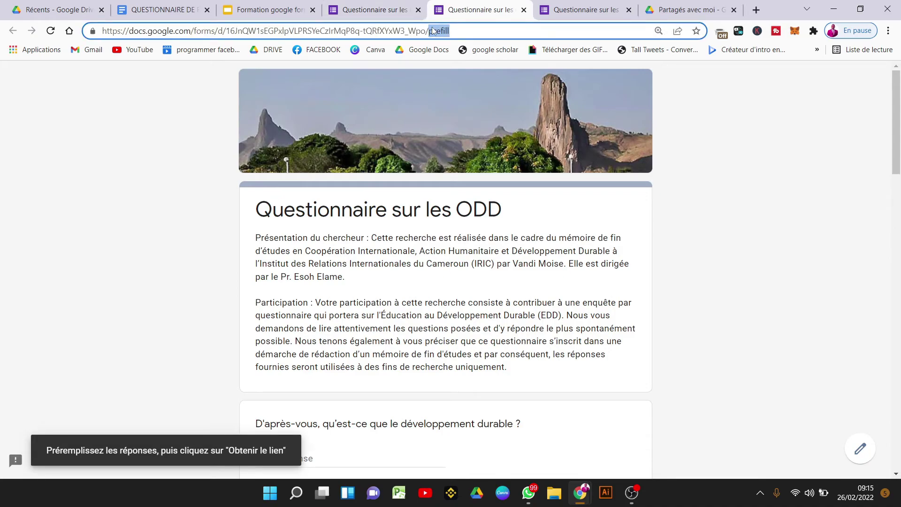
key("ctrl+a")
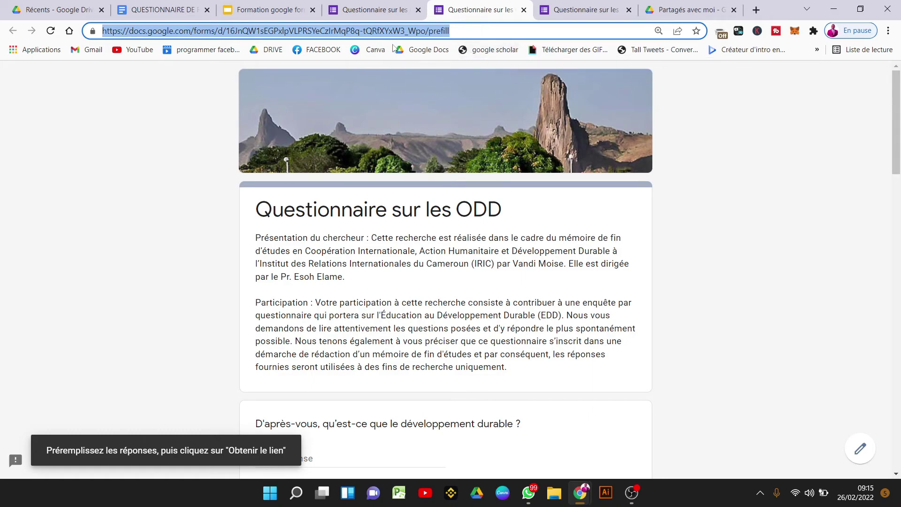
scroll(458, 287, "down", 20)
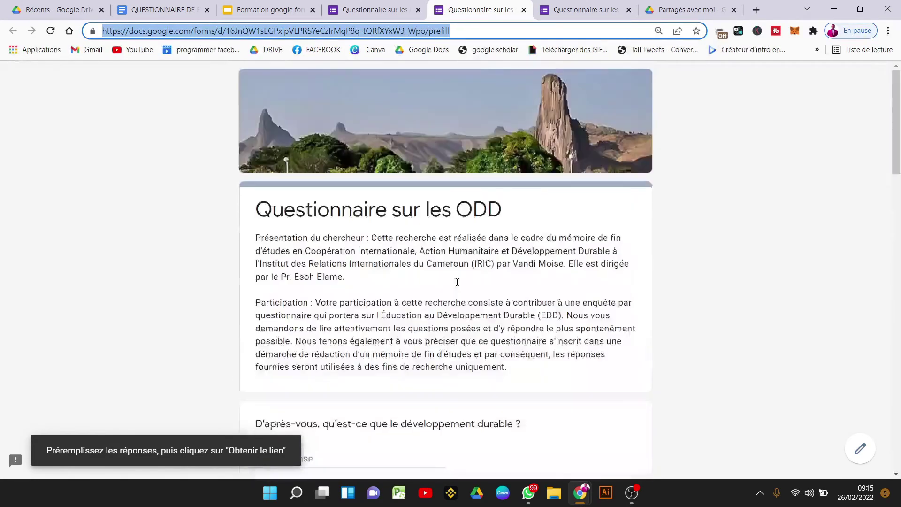
scroll(457, 284, "down", 20)
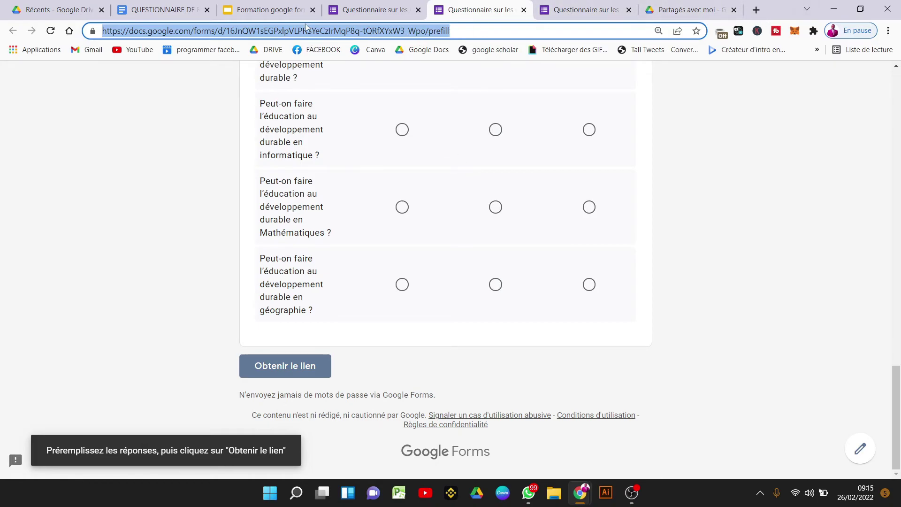
left_click(403, 14)
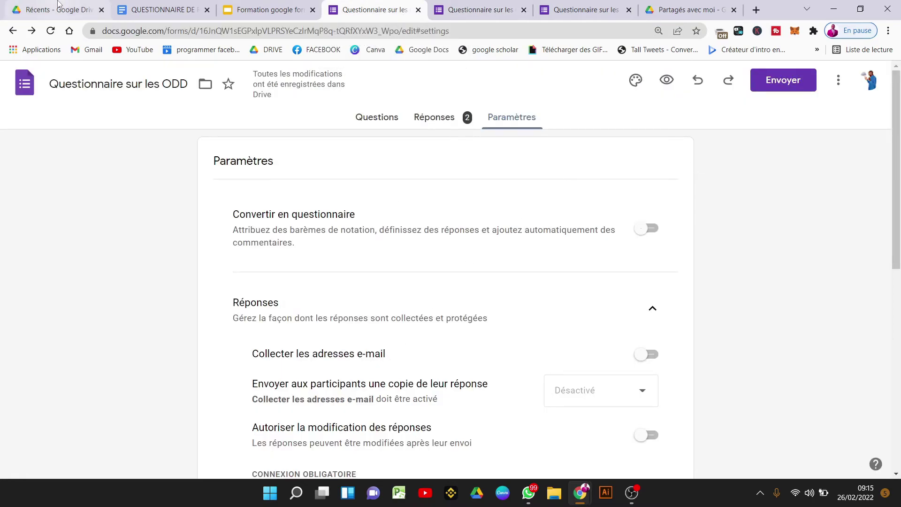
Step: Consult "envoyé son formulaire par mail aux répondants" on slide 5, undo the accidental text change and return to the form
key("ctrl+shift+Tab")
double_click(455, 309)
left_click_drag(430, 309, 385, 302)
left_click(320, 274)
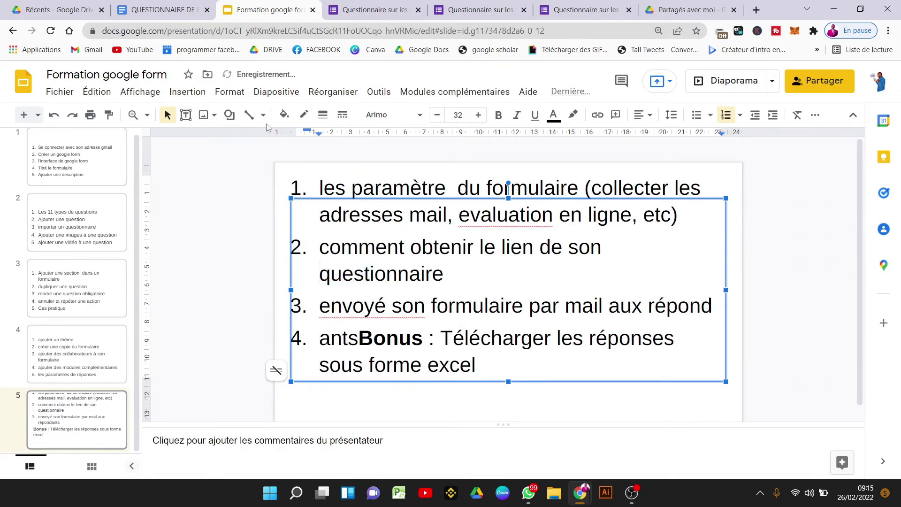
key("ctrl+z")
left_click(371, 10)
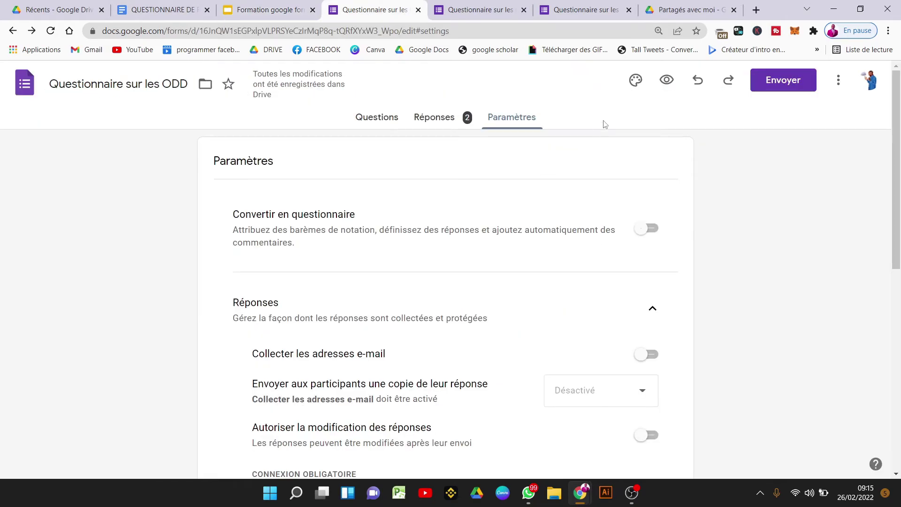
Step: Prepare the form's e-mail invitation with Collecter les adresses e-mail and Inclure le formulaire dans l'e-mail enabled, and enter the recipient's e-mail address
left_click(782, 86)
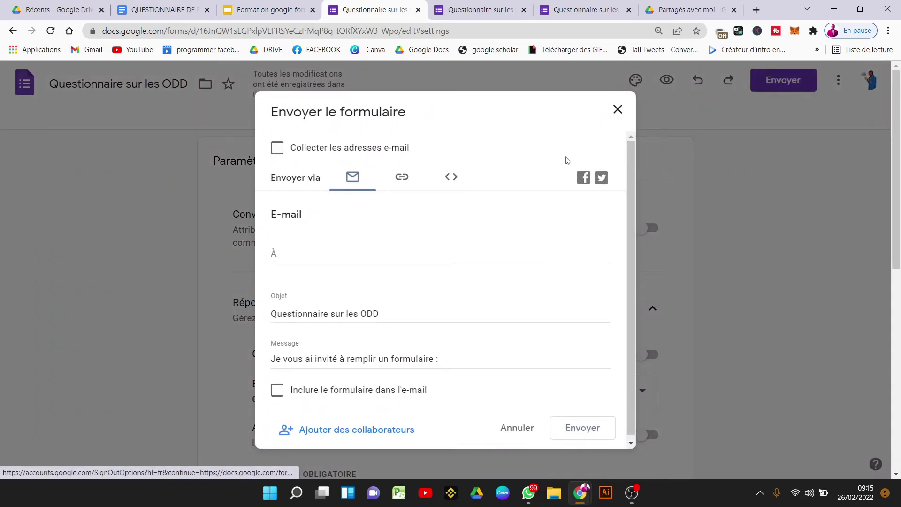
left_click(277, 148)
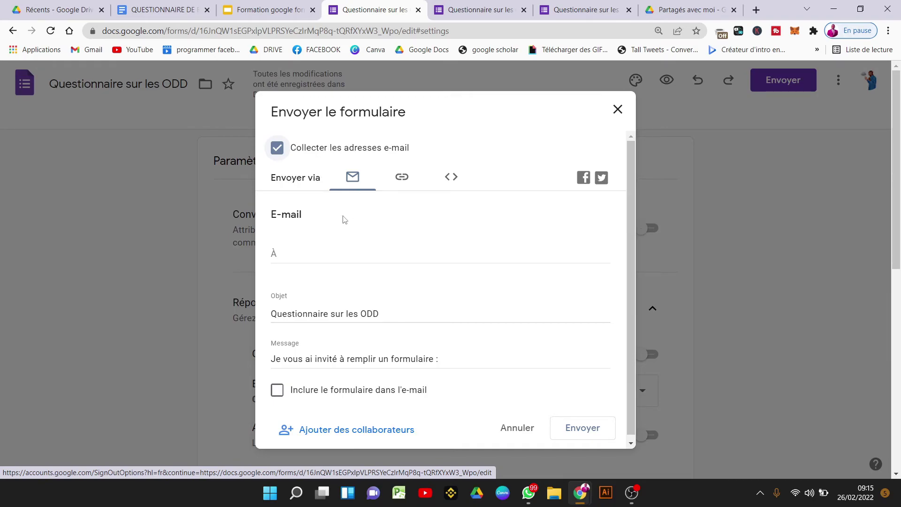
left_click(350, 254)
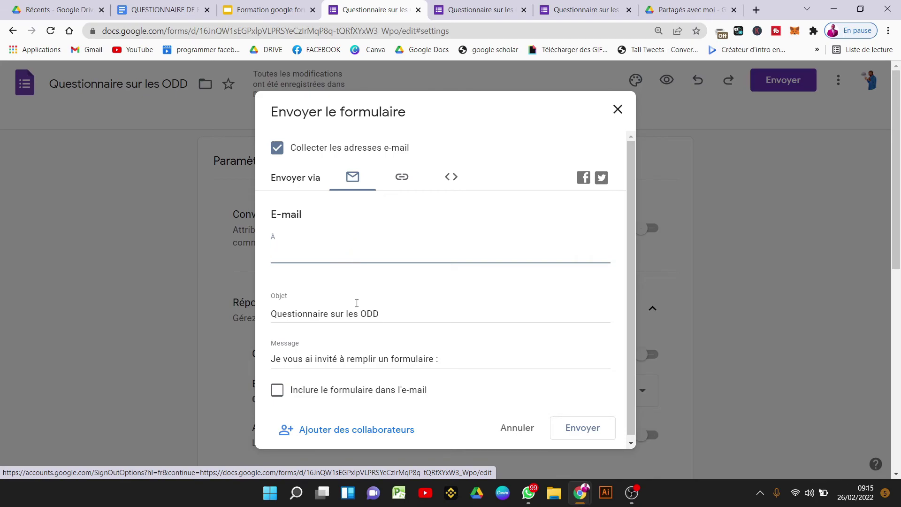
scroll(356, 303, "down", 1)
scroll(366, 315, "down", 5)
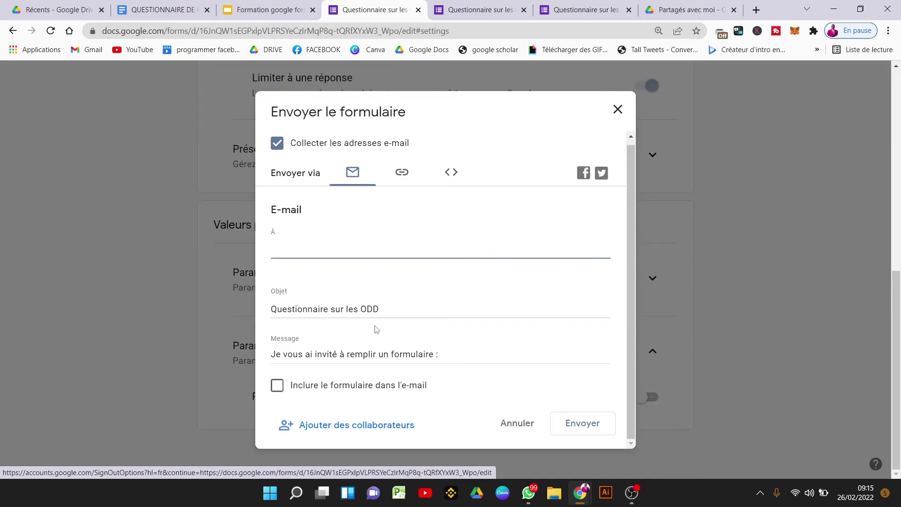
scroll(375, 329, "up", 1)
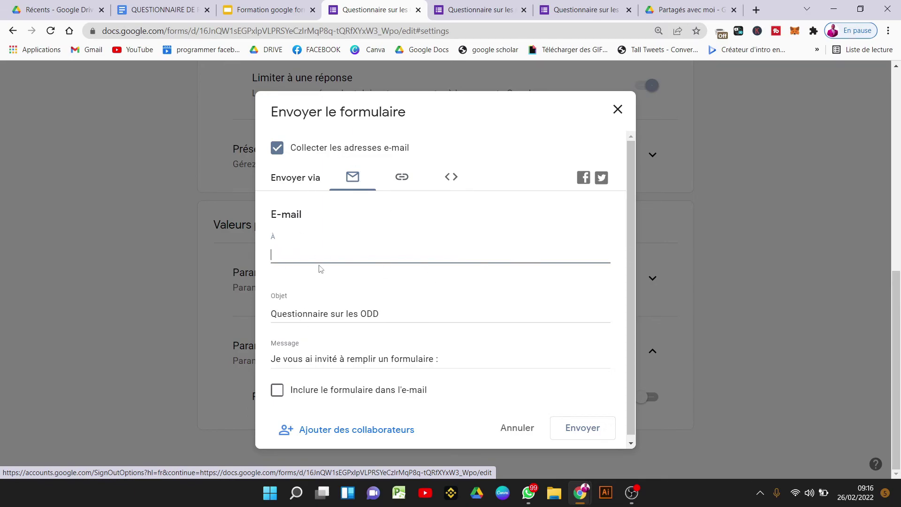
left_click(281, 401)
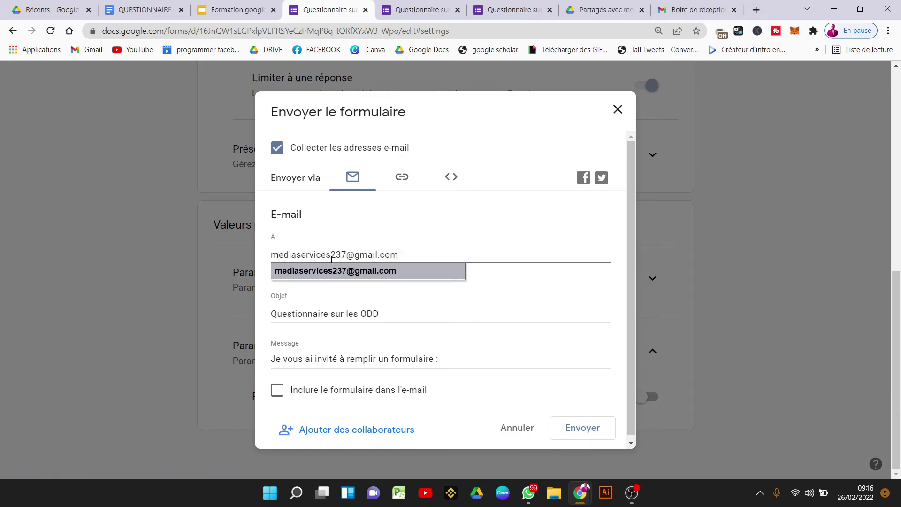
left_click(331, 275)
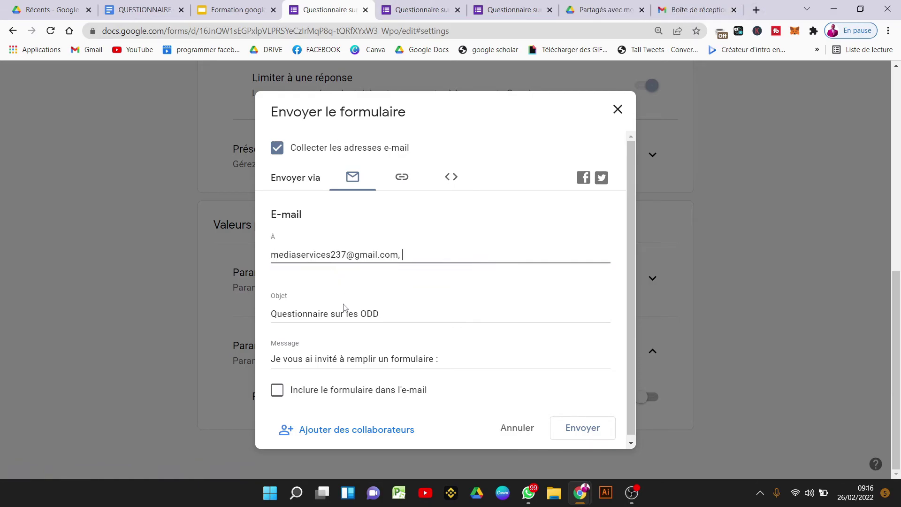
left_click(276, 393)
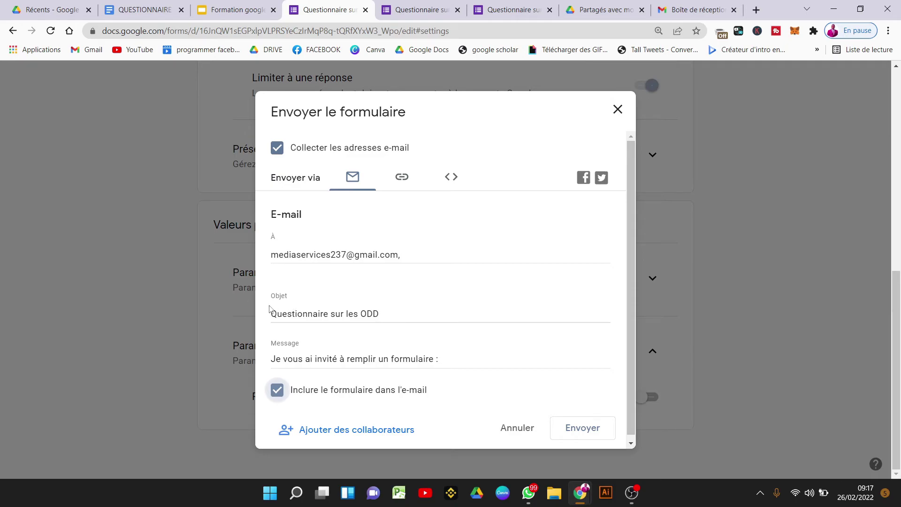
Step: Shorten the form's share link with Raccourcir l'URL and return to the e-mail invitation
left_click(402, 178)
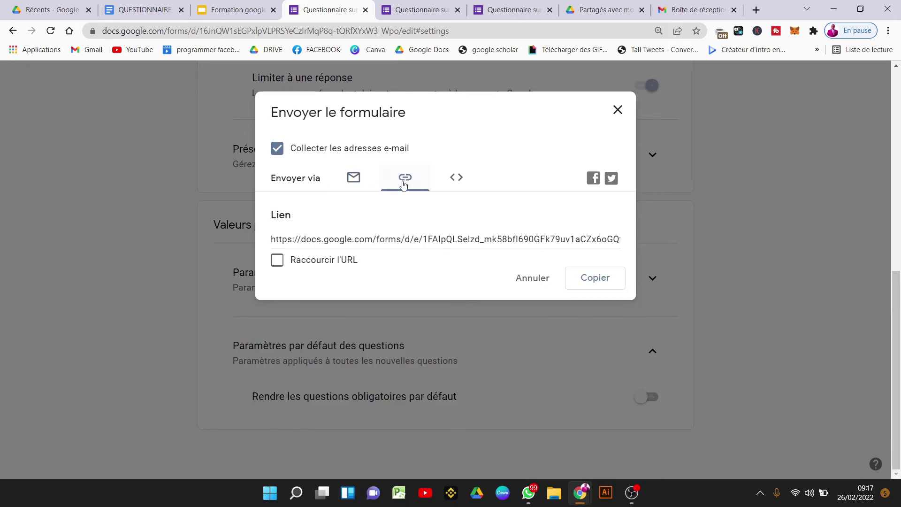
left_click(277, 260)
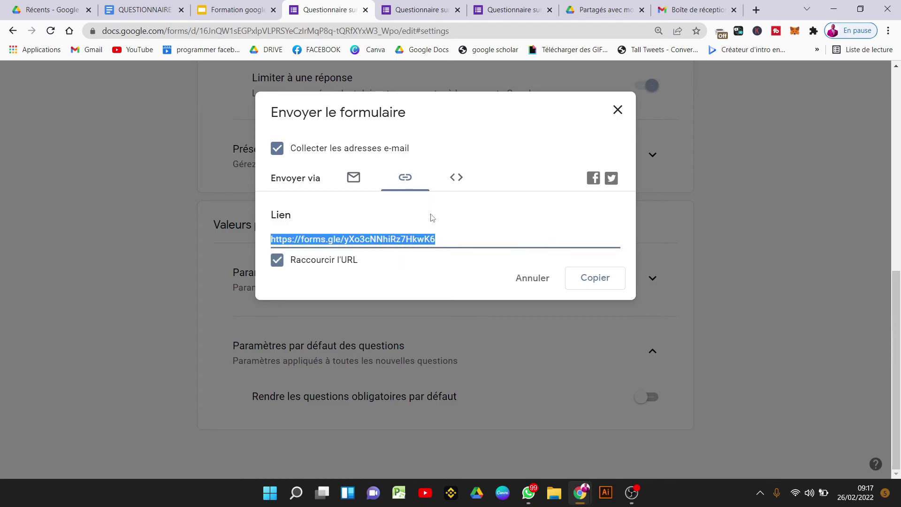
left_click(351, 183)
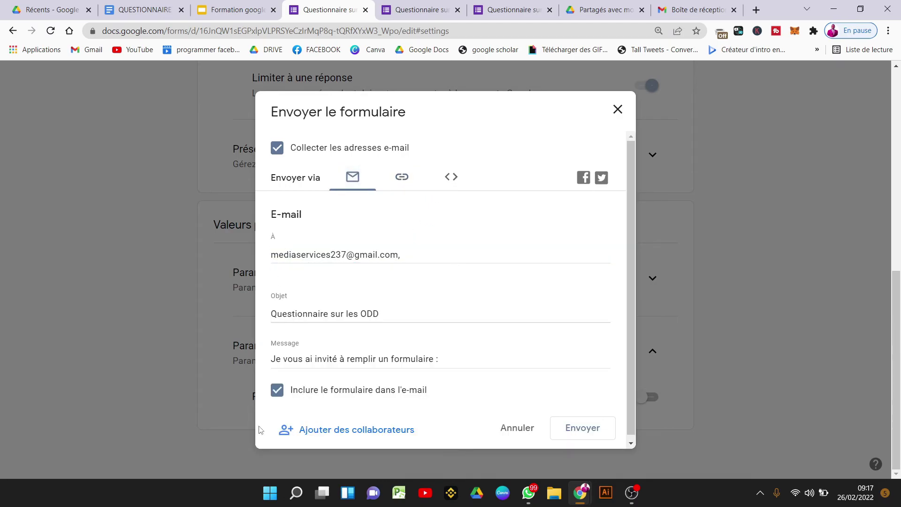
Step: Check the subject and message of the e-mail invitation, keep them as they are and send it
left_click(306, 313)
triple_click(306, 312)
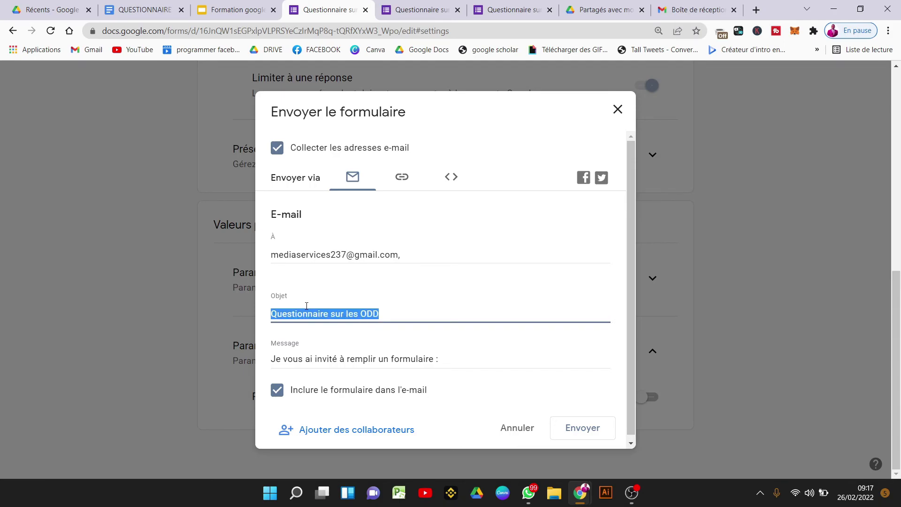
left_click(343, 357)
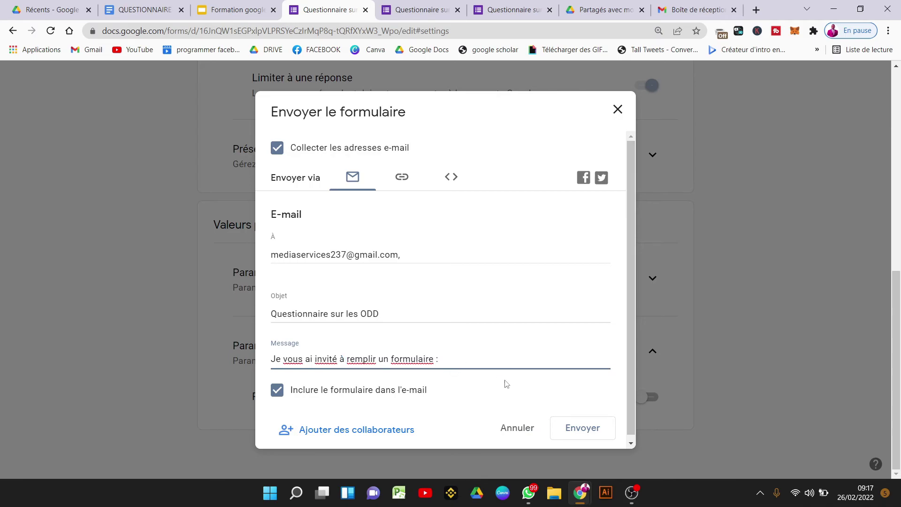
left_click(573, 433)
Step: Switch to Gmail and open the received message "Questionnaire sur les ODD" at its embedded questions
left_click(694, 9)
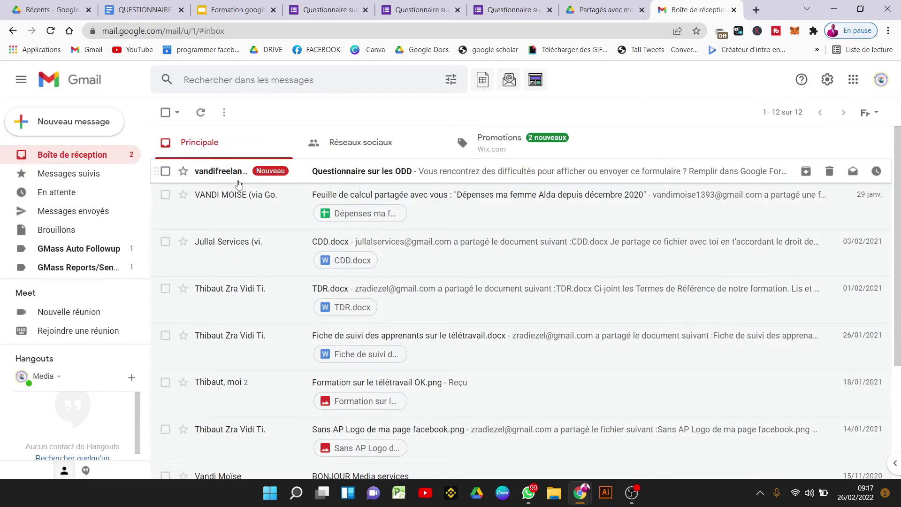
left_click(351, 171)
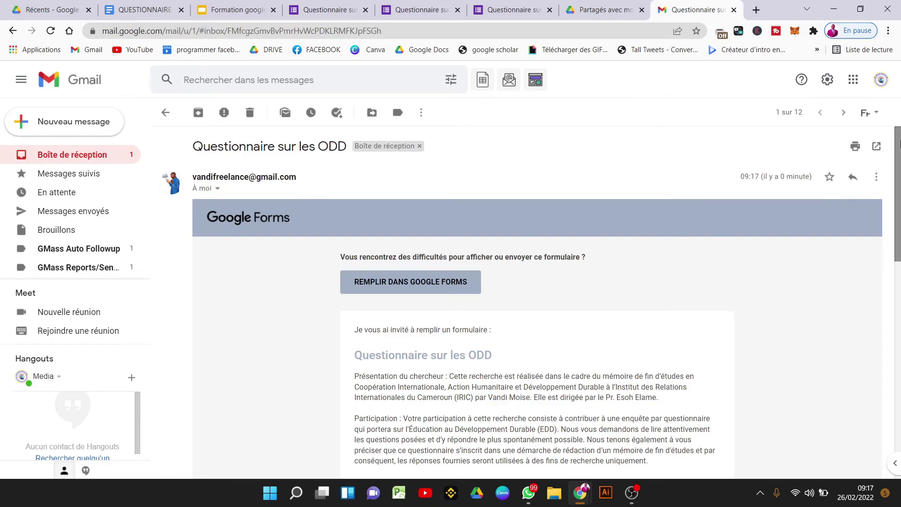
left_click_drag(900, 145, 889, 190)
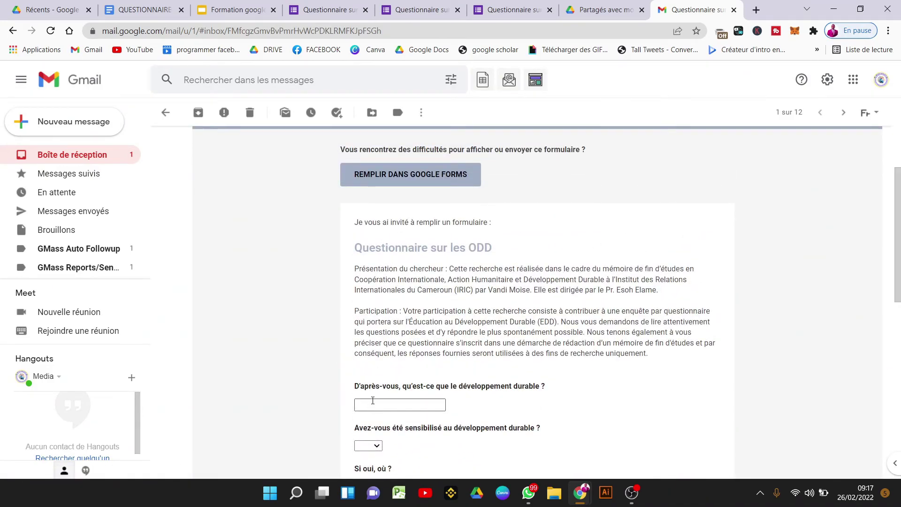
Step: Answer the embedded questions with "dgg", Oui and "lors d'un séminaire de formation", try to choose several theme words, and look over the message
left_click(373, 400)
type("dgg")
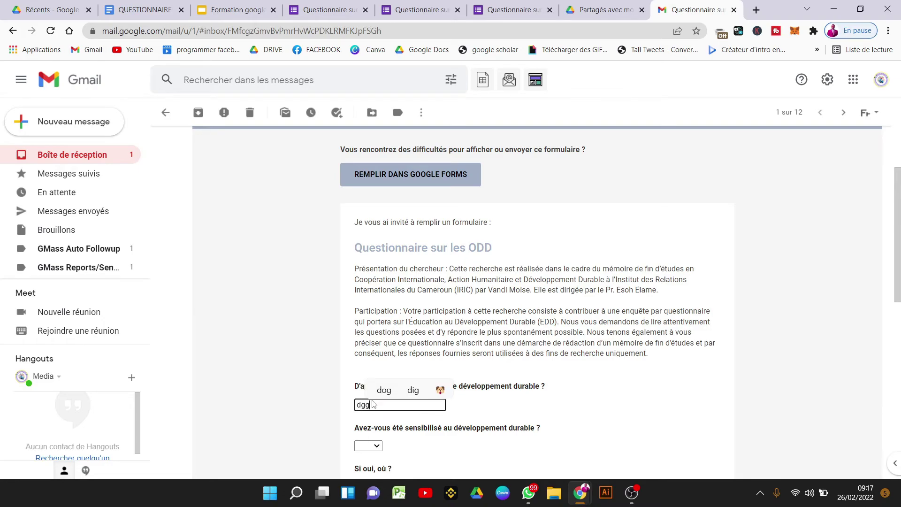
left_click(375, 447)
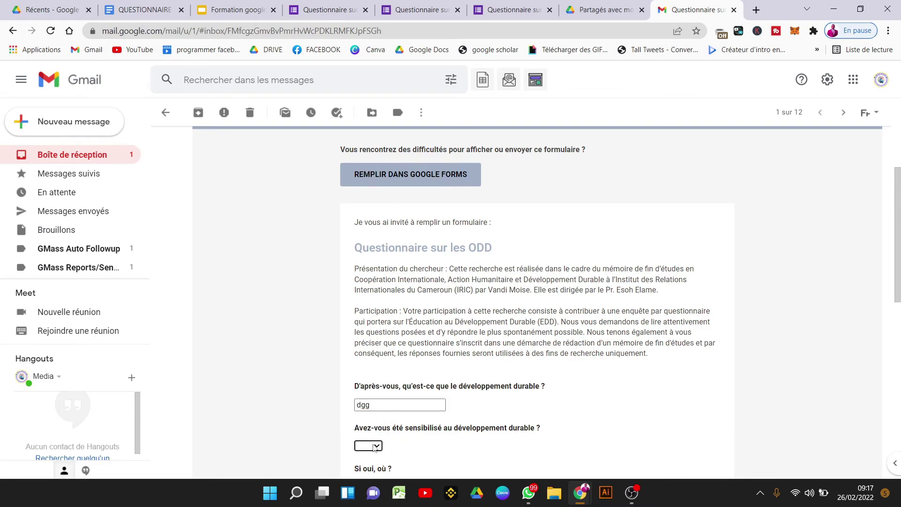
left_click(375, 428)
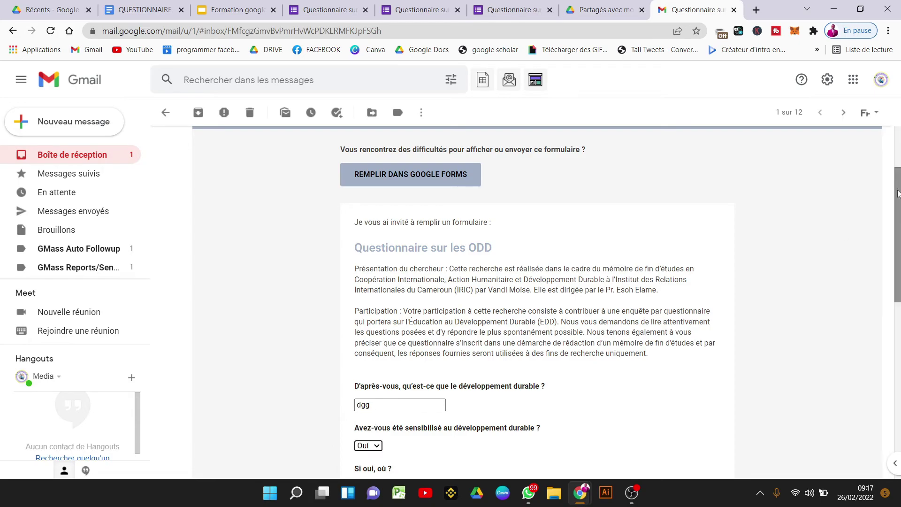
scroll(898, 194, "down", 7)
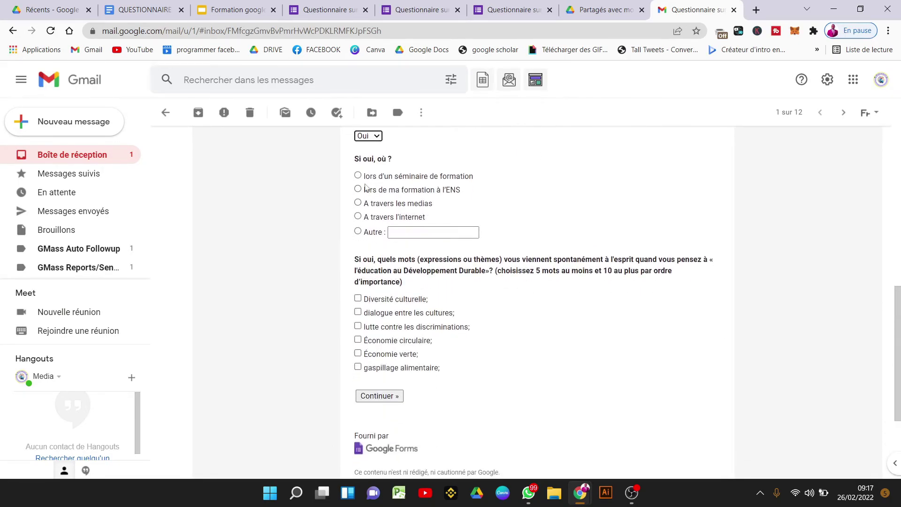
left_click(367, 176)
double_click(375, 299)
double_click(371, 326)
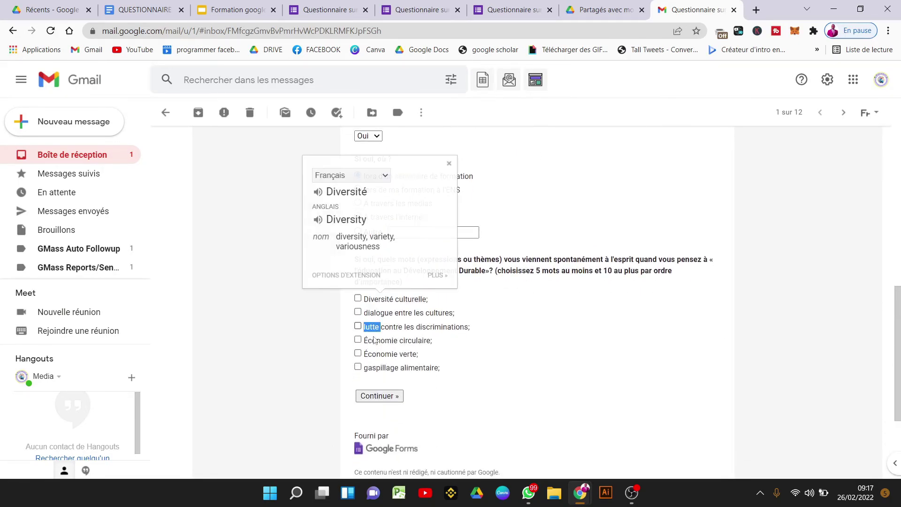
double_click(374, 340)
left_click(376, 381)
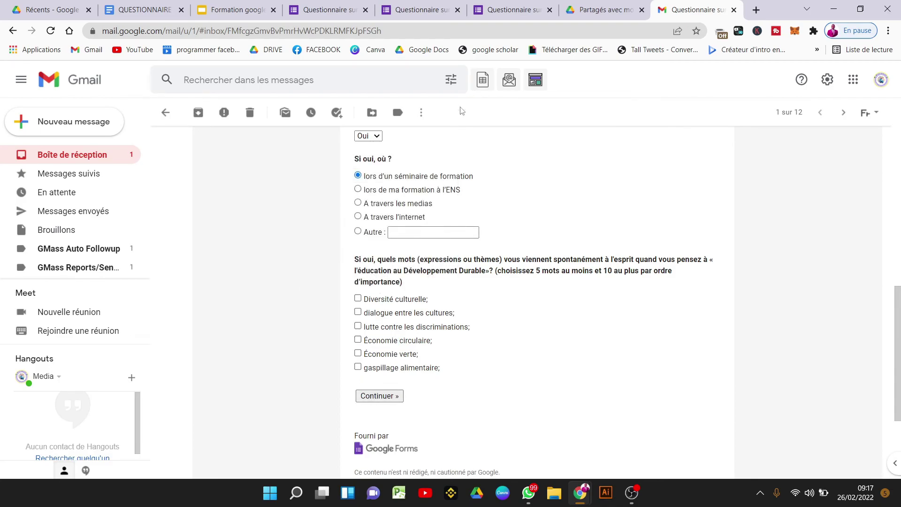
scroll(526, 226, "up", 10)
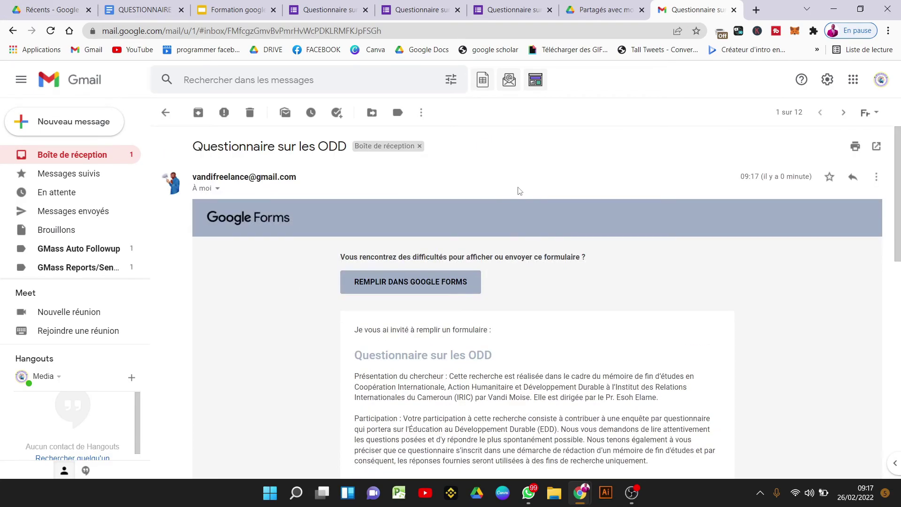
scroll(519, 183, "down", 10)
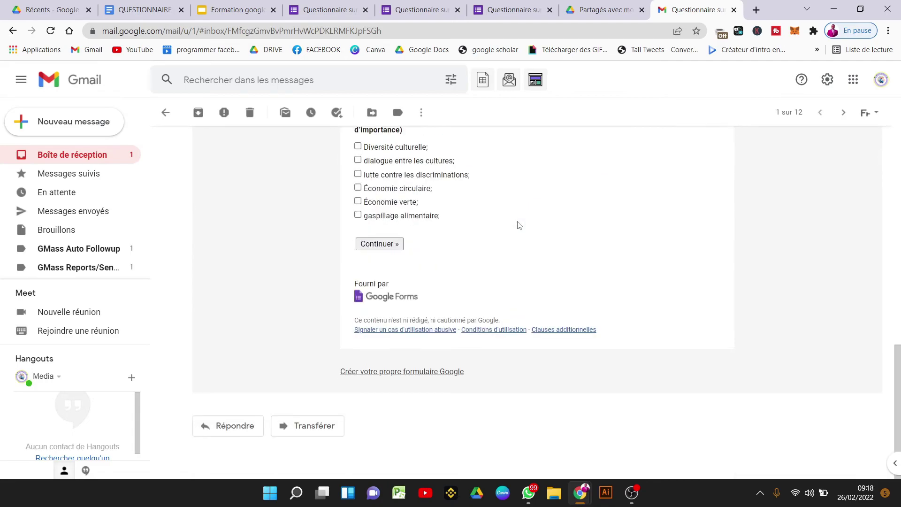
Step: Return to the form editor and display the form's shortened share link in Envoyer le formulaire
left_click(328, 10)
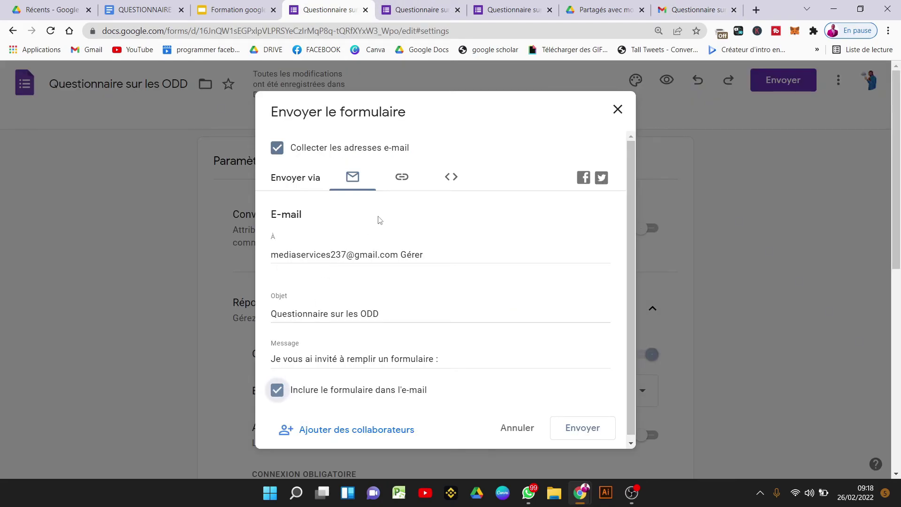
left_click(286, 397)
left_click(406, 186)
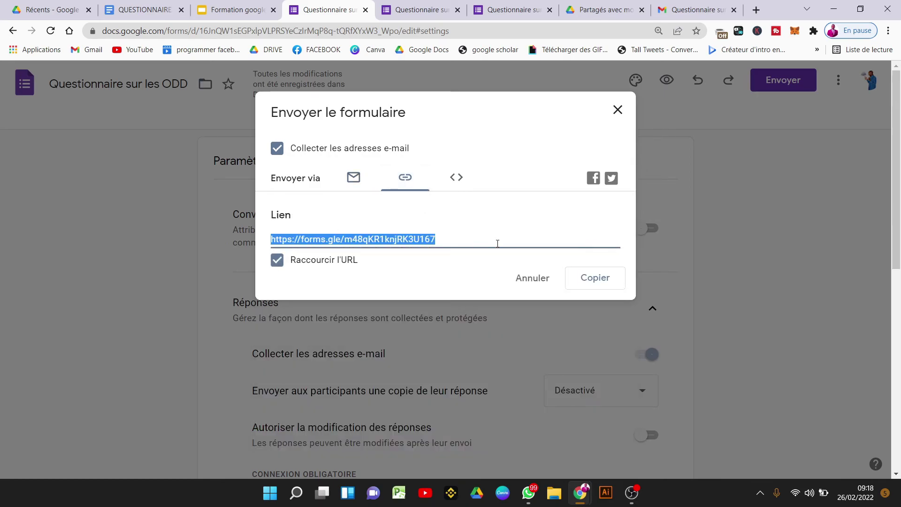
Step: Consult the bonus "Télécharger les réponses sous forme excel" on slide 5 of the "Formation google form" presentation and return to the form
left_click(260, 4)
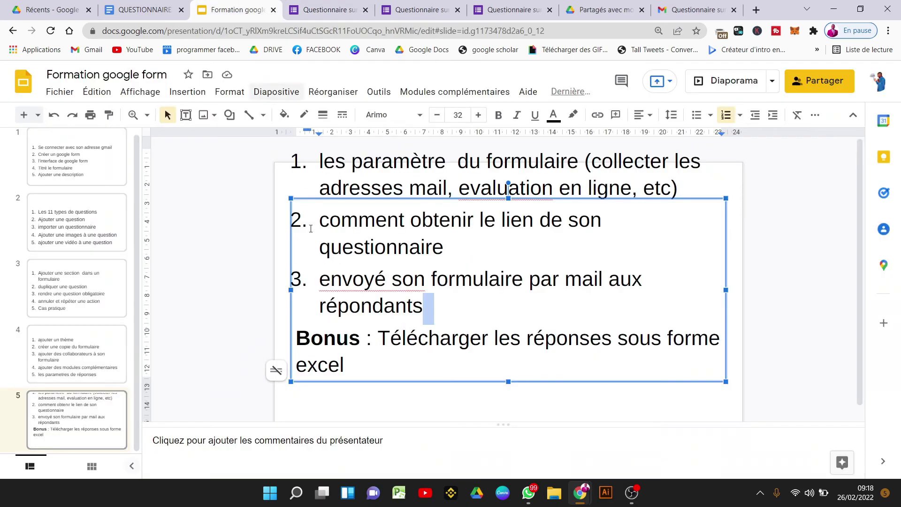
double_click(359, 341)
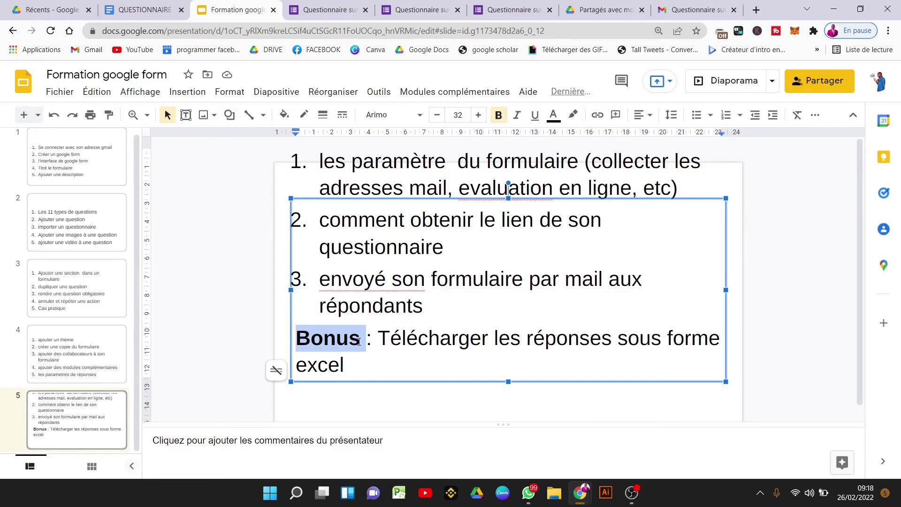
left_click(326, 17)
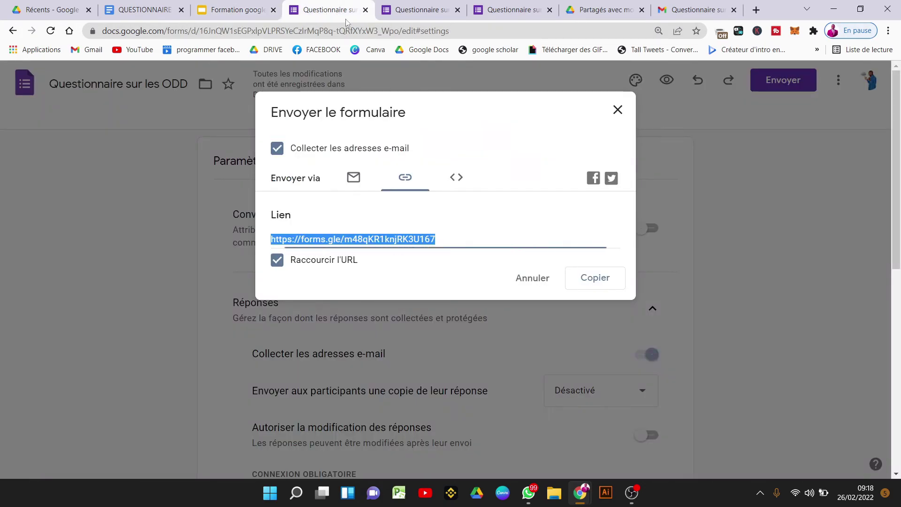
Step: Close the send dialog and export the form's responses to a new spreadsheet with the suggested name
left_click(617, 110)
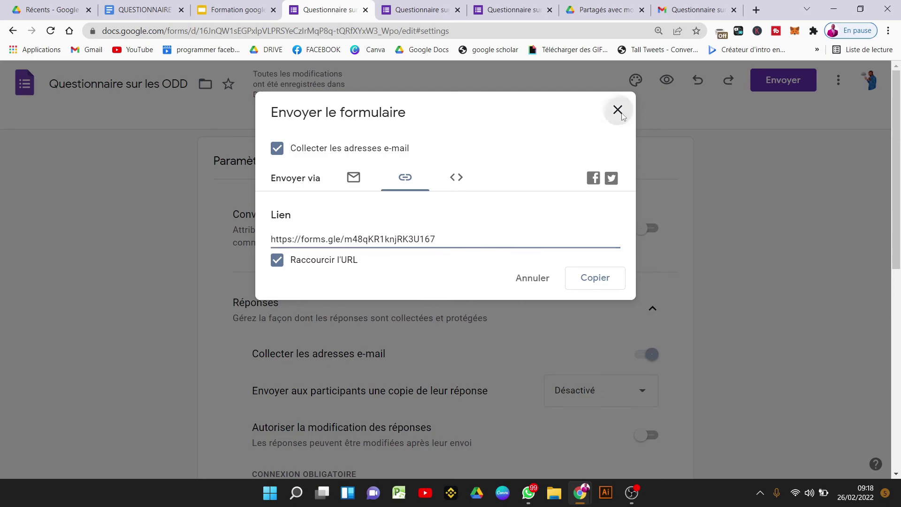
left_click(423, 123)
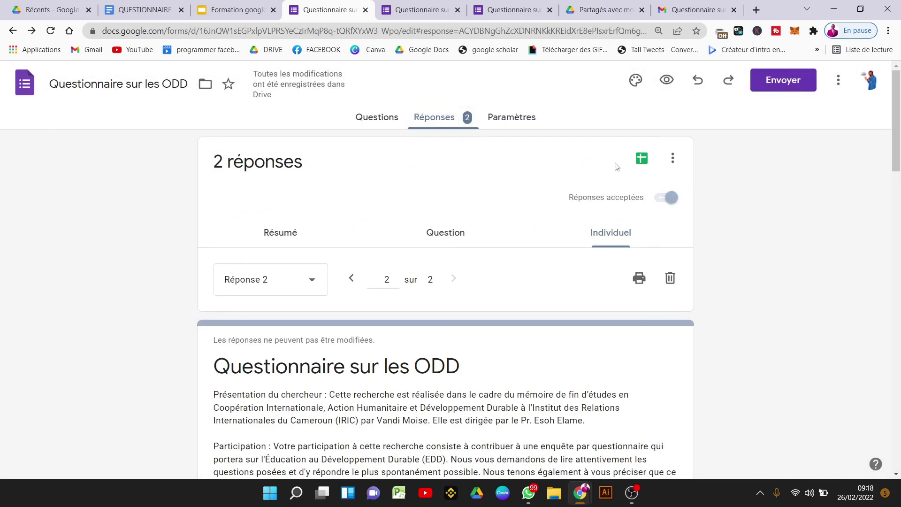
left_click(642, 157)
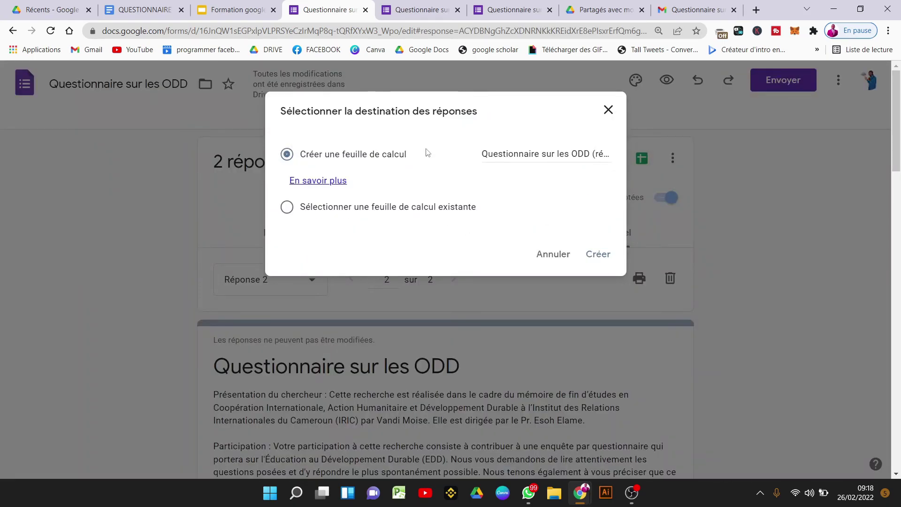
left_click(549, 154)
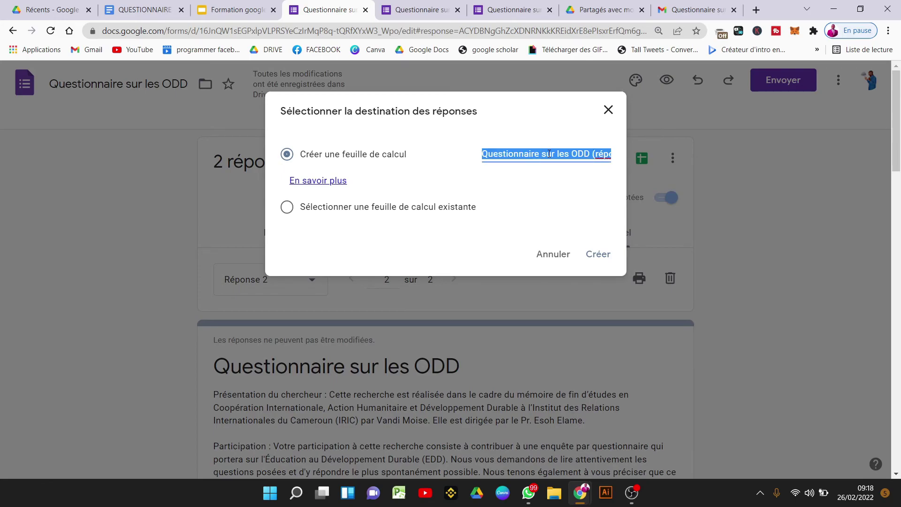
left_click(547, 155)
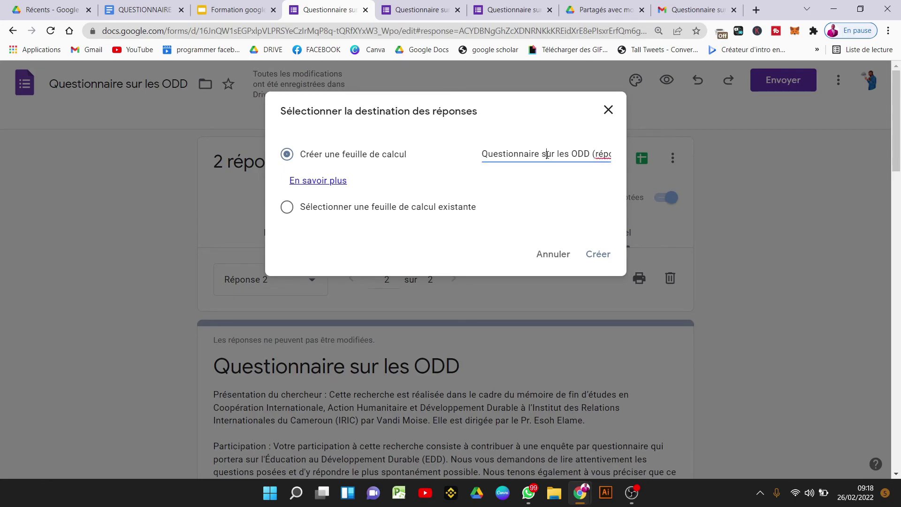
double_click(348, 210)
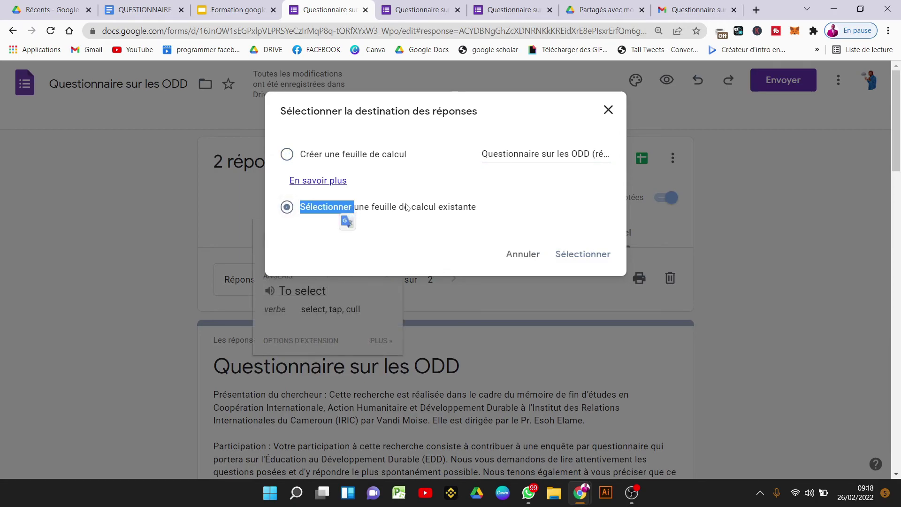
triple_click(391, 159)
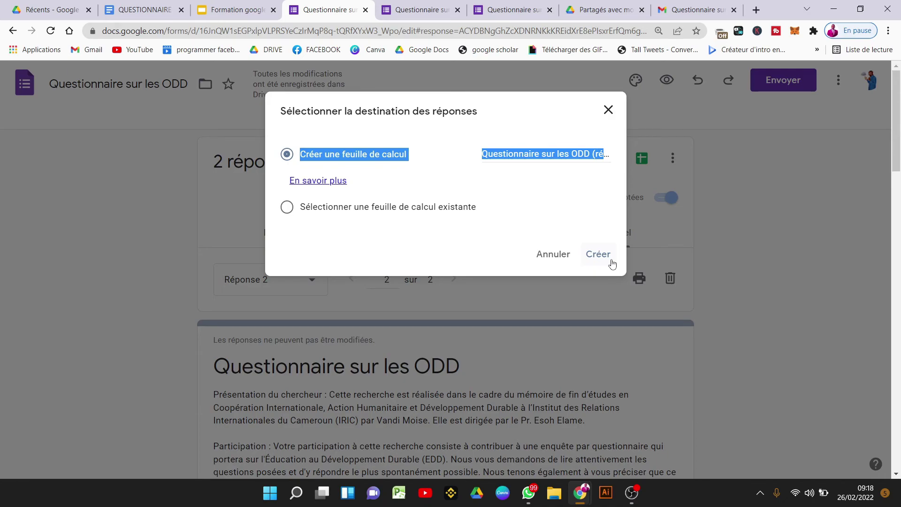
left_click(598, 255)
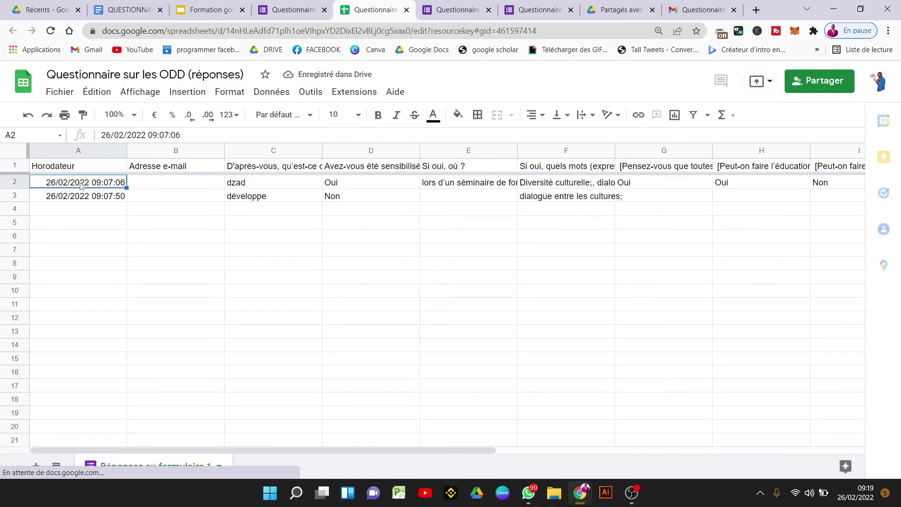
Step: Examine the exported responses in the spreadsheet, from the timestamps and e-mail column through the answers to each question
left_click(102, 196)
left_click(200, 184)
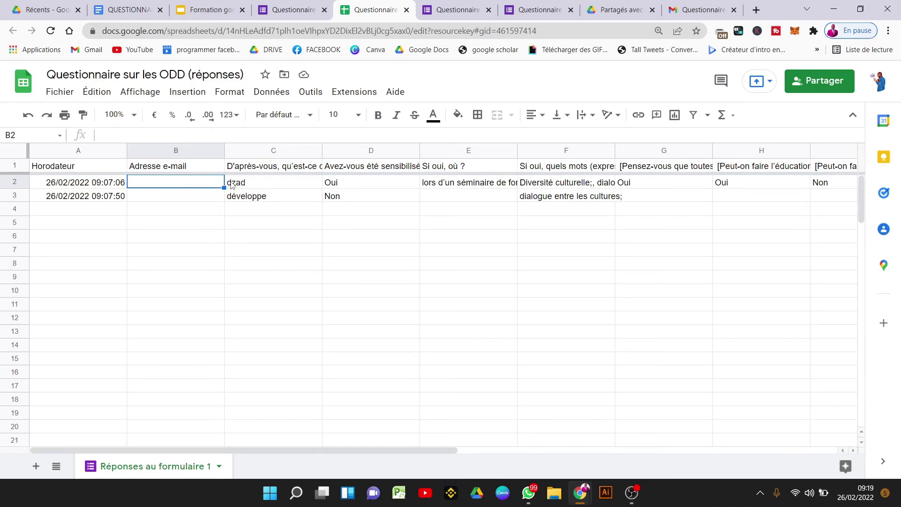
left_click(231, 184)
left_click(270, 196)
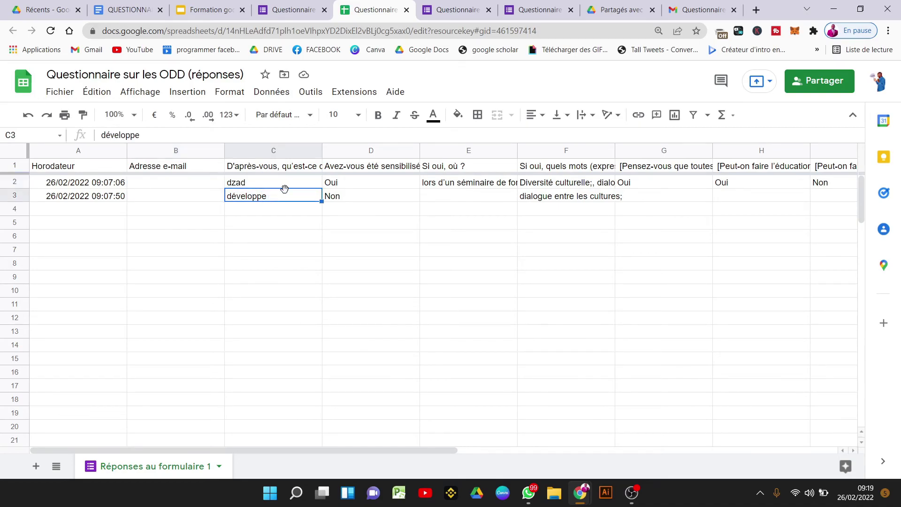
left_click(387, 187)
left_click(395, 200)
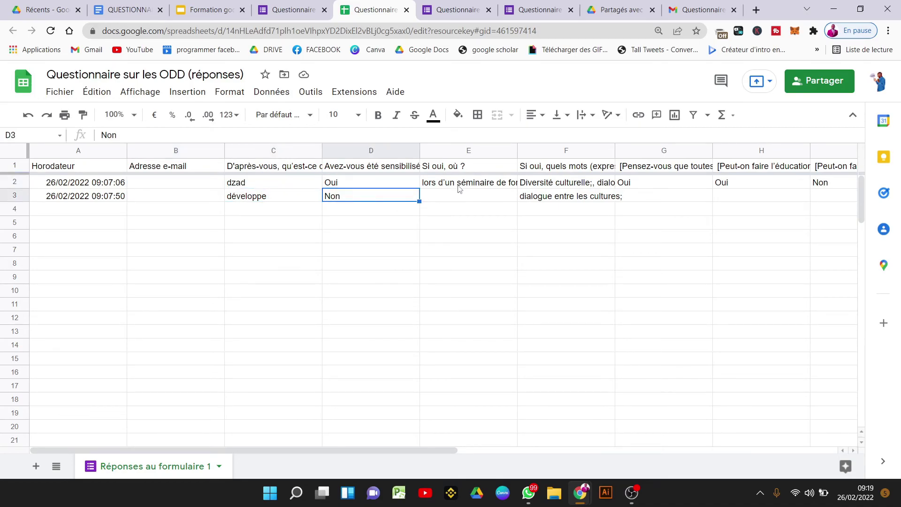
left_click(463, 184)
left_click(602, 183)
left_click(721, 182)
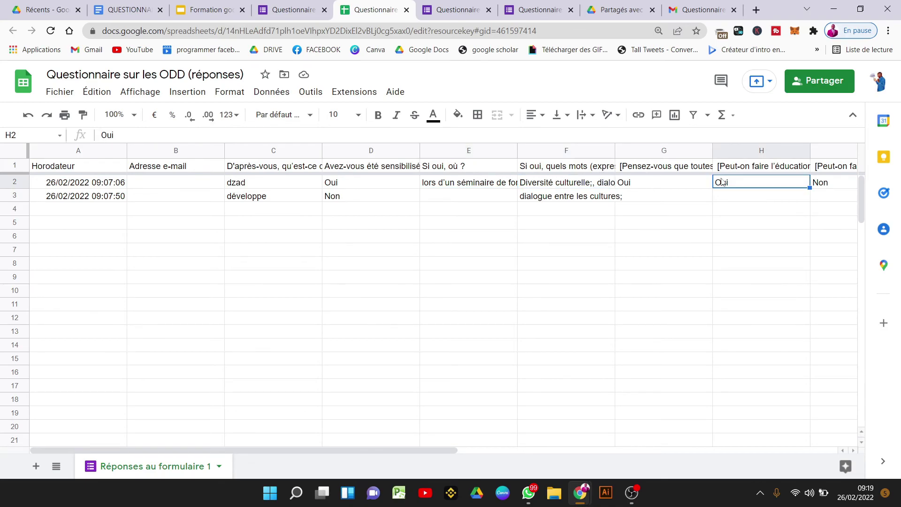
scroll(297, 198, "down", 20)
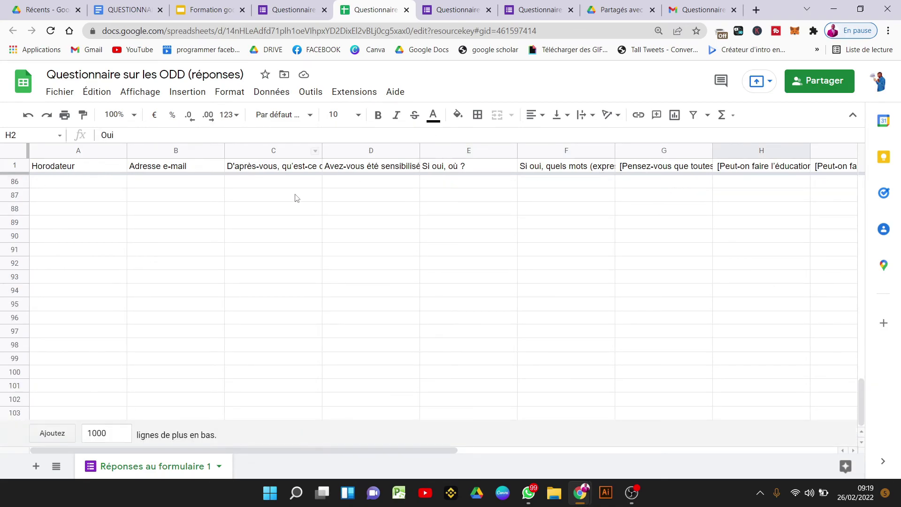
scroll(297, 198, "up", 20)
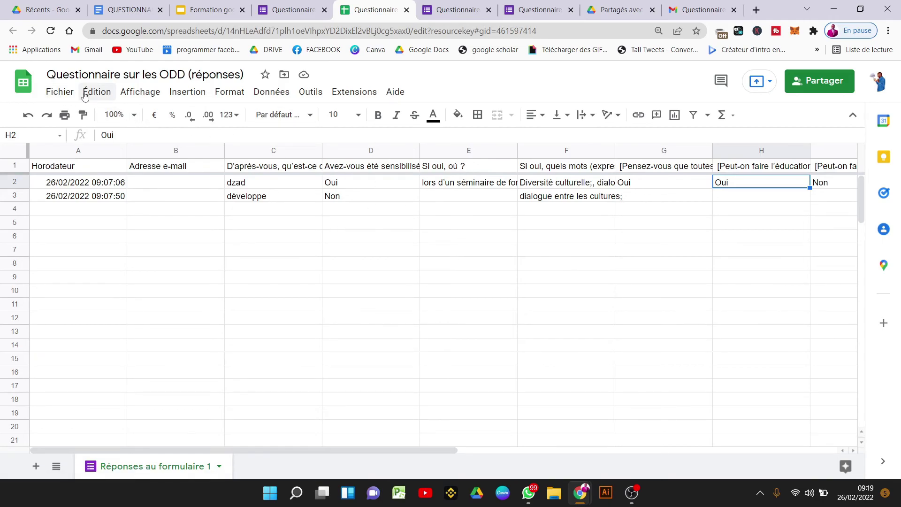
Step: Download the responses spreadsheet as Microsoft Excel (XLSX), open the file in Excel and enable editing
left_click(68, 89)
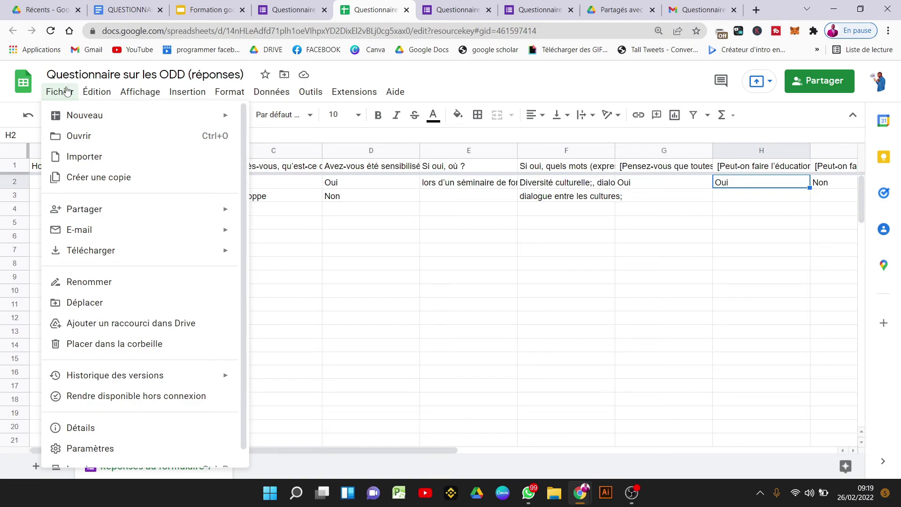
mouse_move(137, 261)
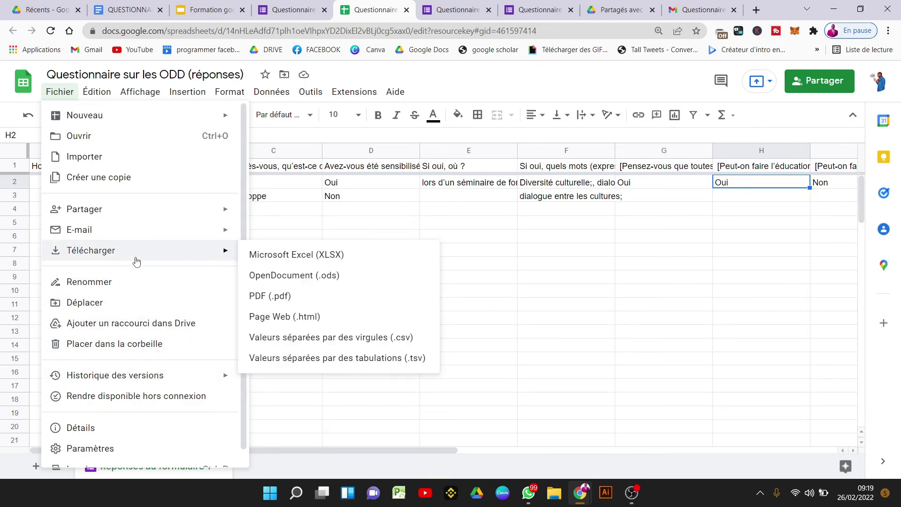
left_click(342, 261)
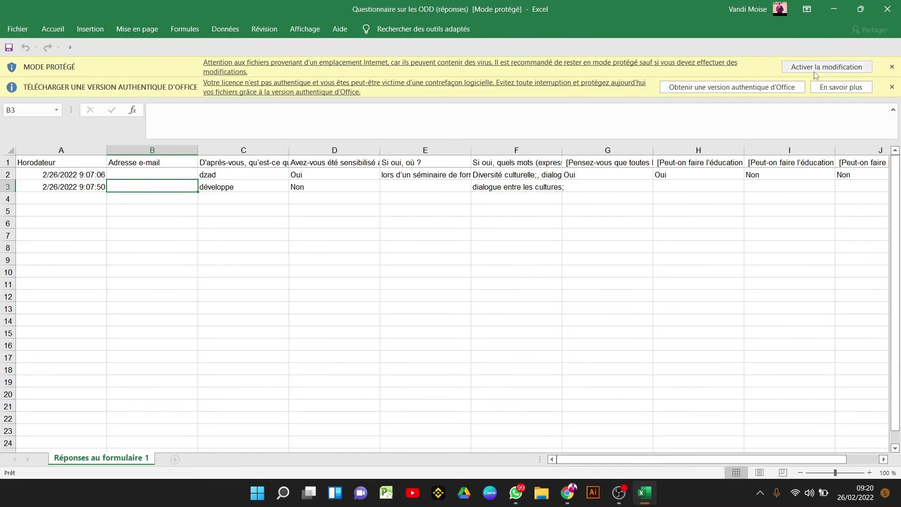
left_click(826, 67)
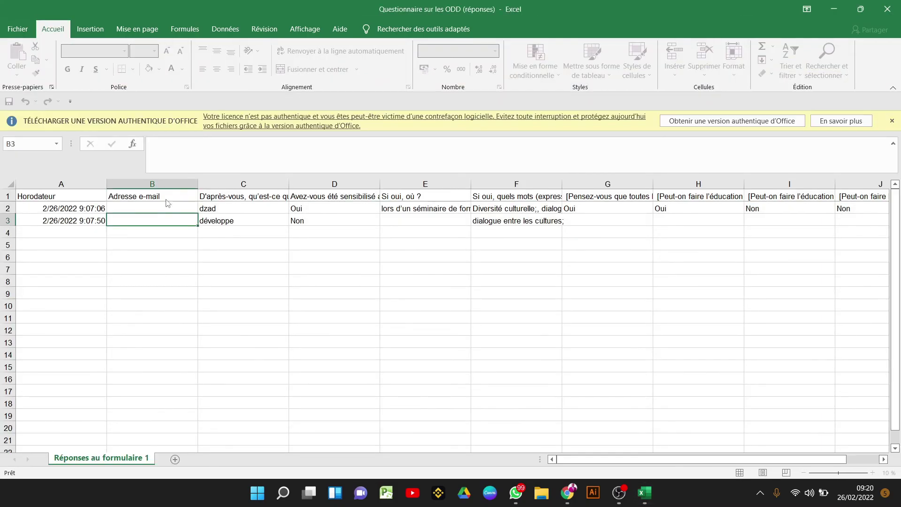
Step: Look over the response columns in the workbook and the layout and data tools available for processing them
left_click(166, 199)
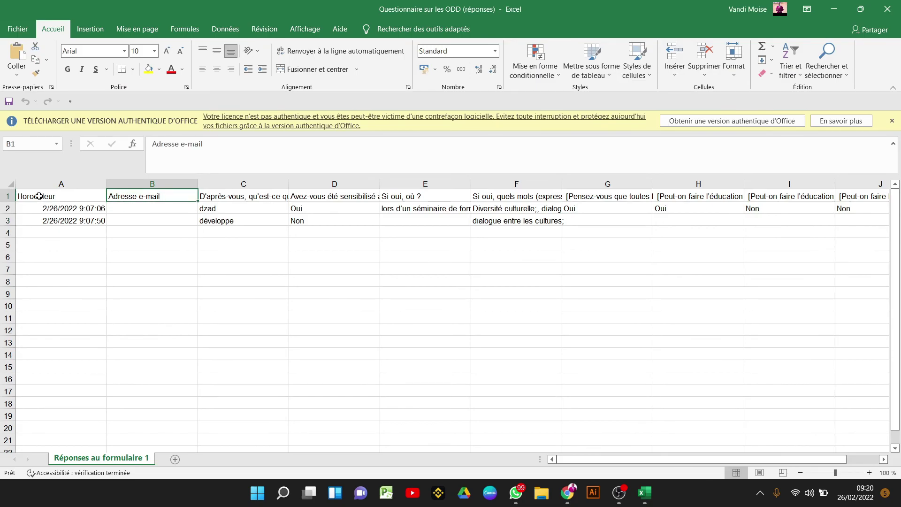
left_click_drag(40, 208, 699, 209)
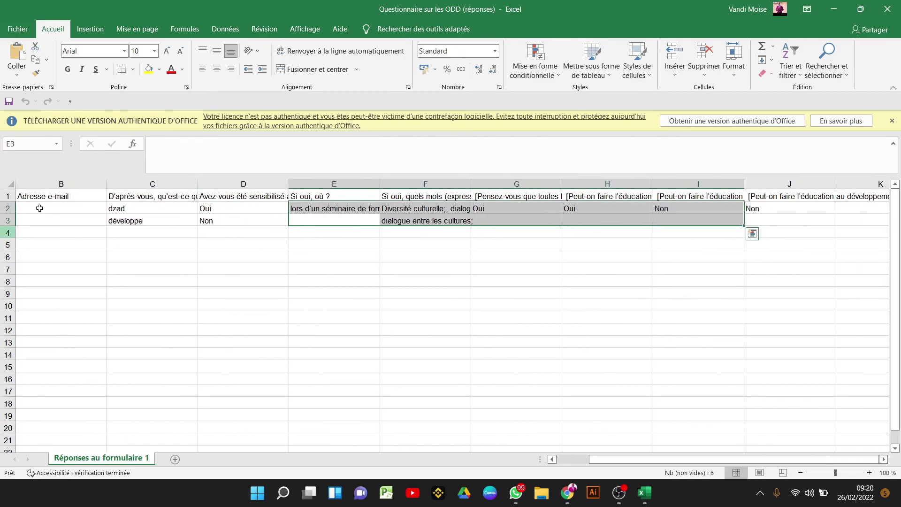
double_click(216, 28)
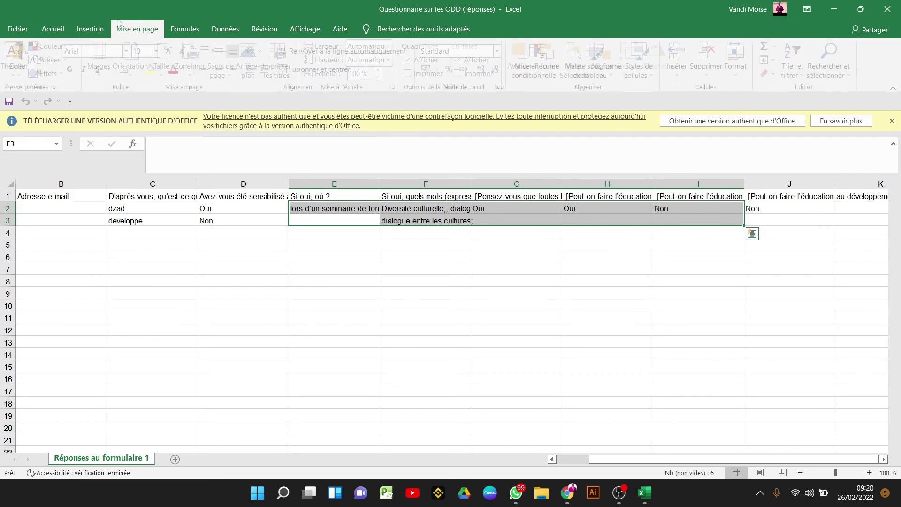
left_click(221, 28)
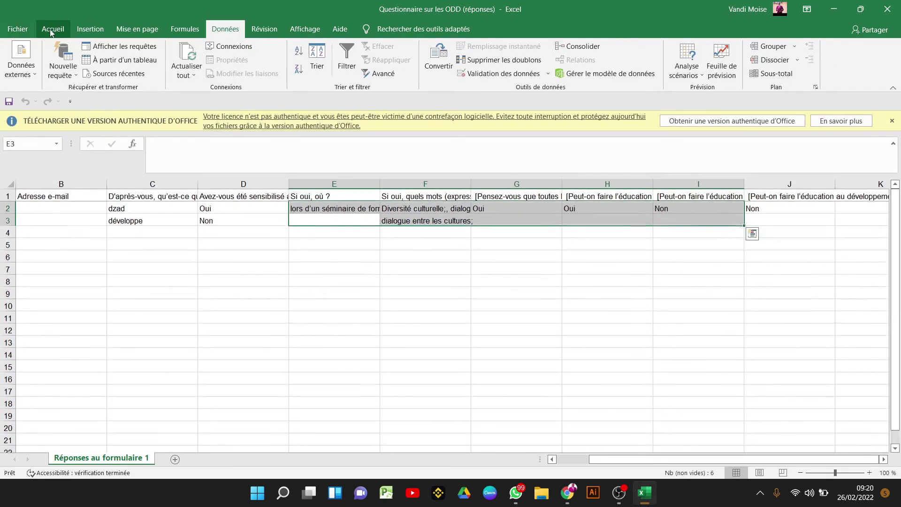
left_click(52, 28)
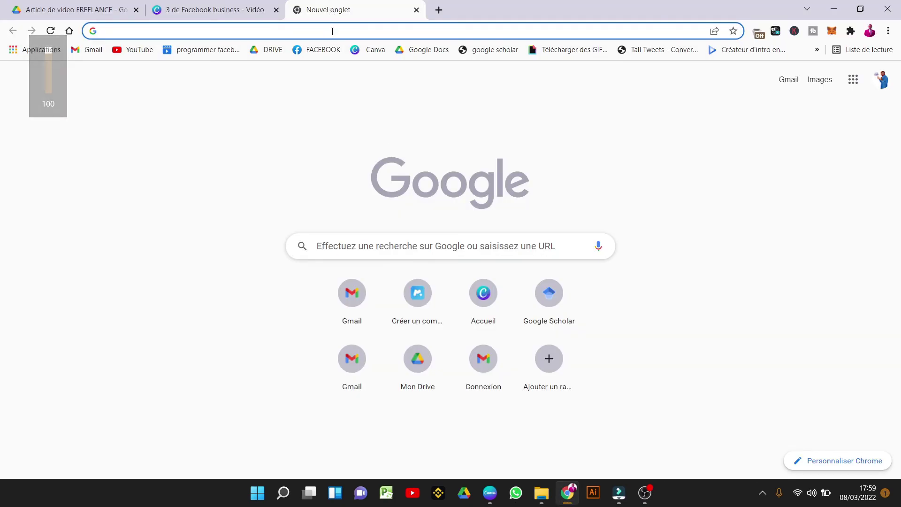
Step: Switch to the browser, open 5euros.com and look over its service categories
left_click(333, 31)
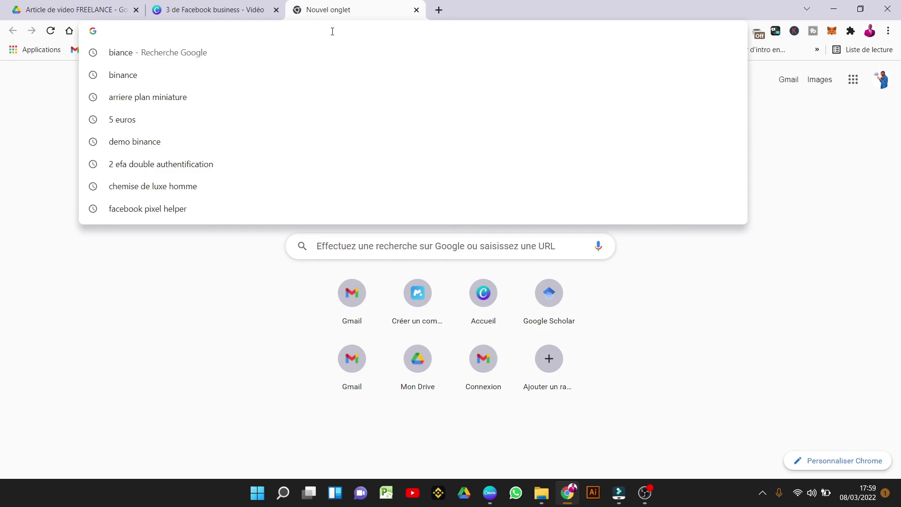
type("5euros.com")
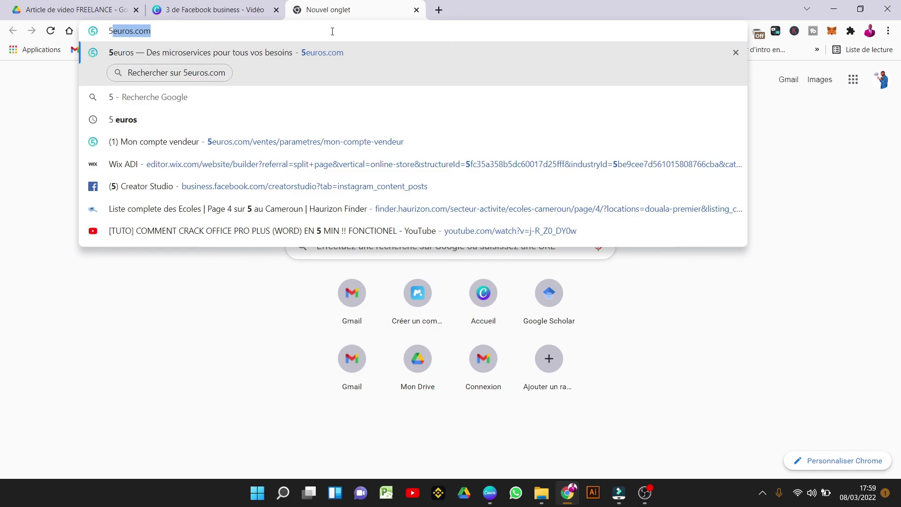
key("Return")
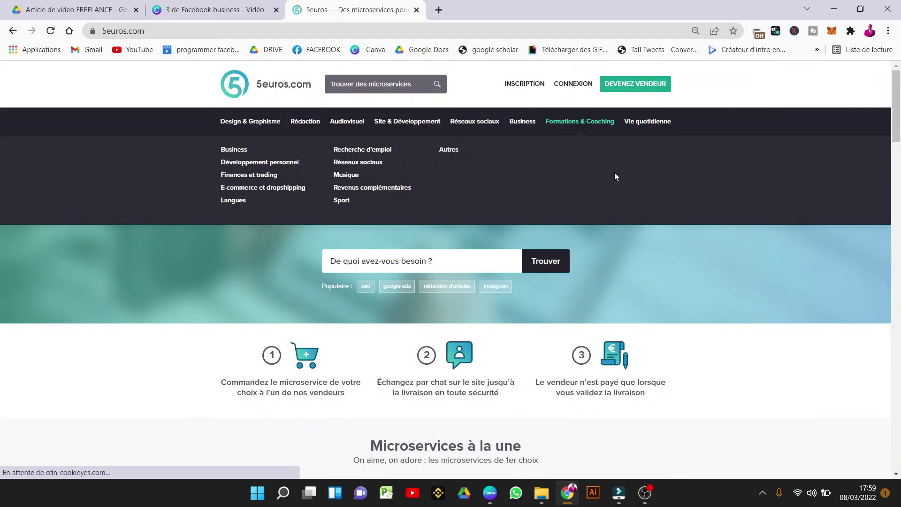
mouse_move(528, 138)
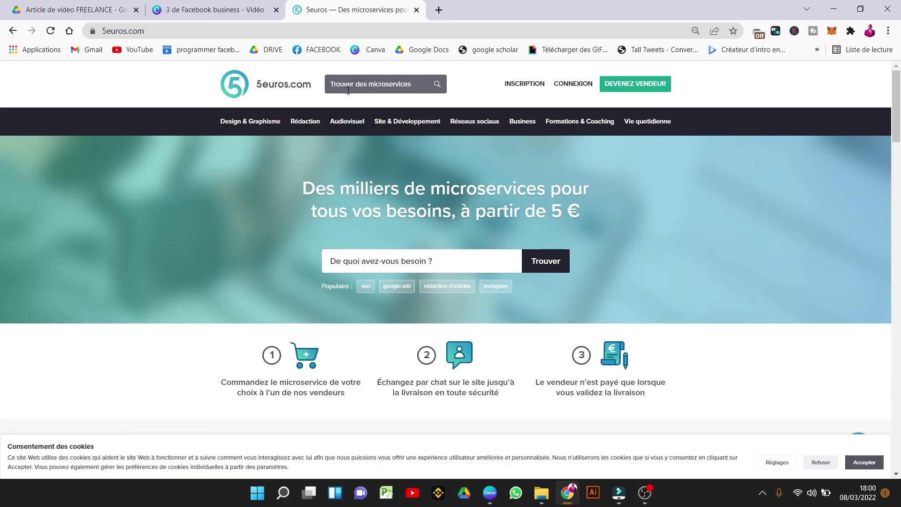
Step: Search the microservices for "google form" and open the offer "Je vais créer votre formulaire Google Forms" with 11 reviews
left_click(348, 91)
type("google form")
key("Return")
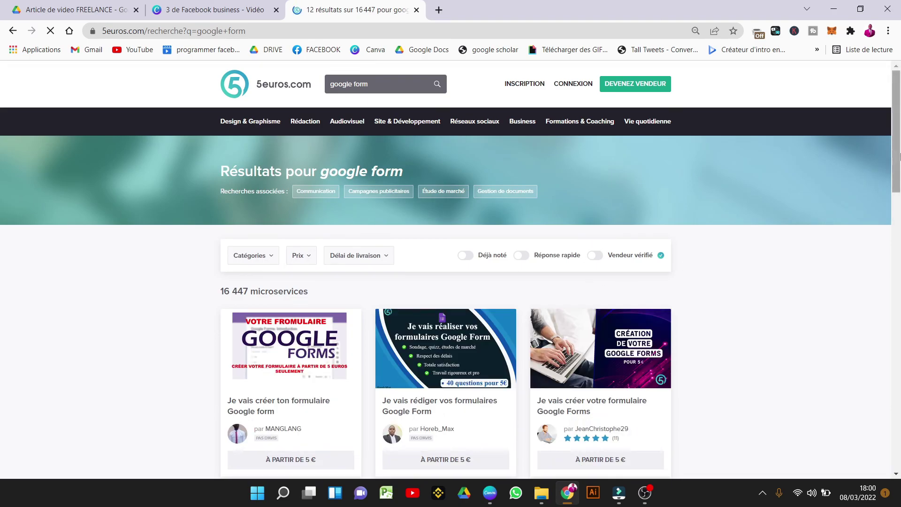
left_click_drag(899, 160, 900, 235)
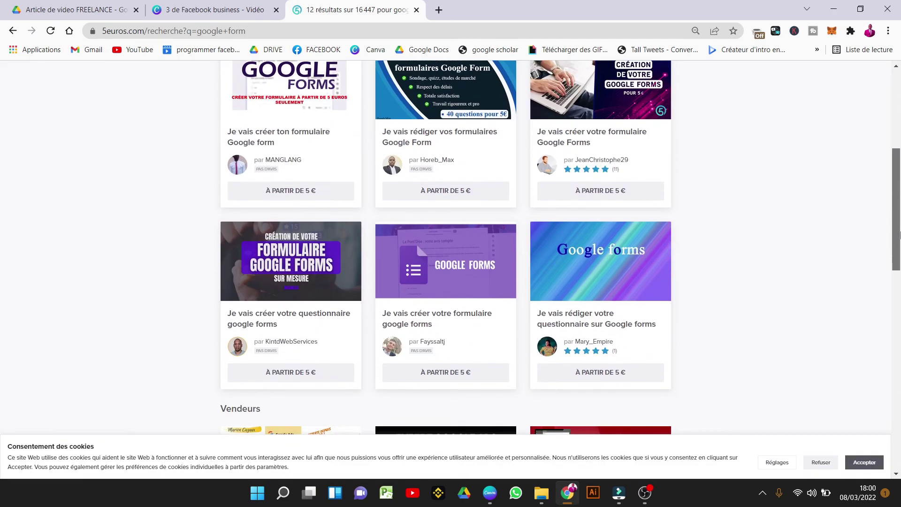
scroll(603, 188, "up", 1)
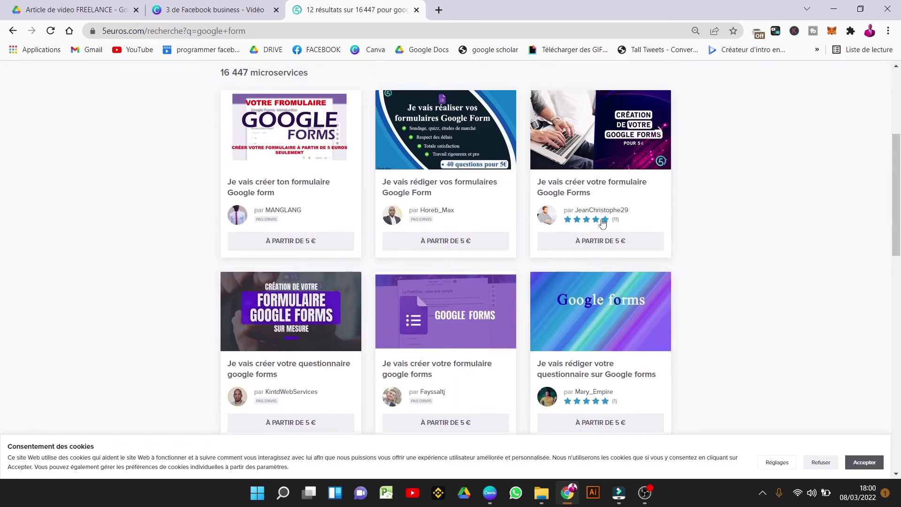
left_click(605, 242)
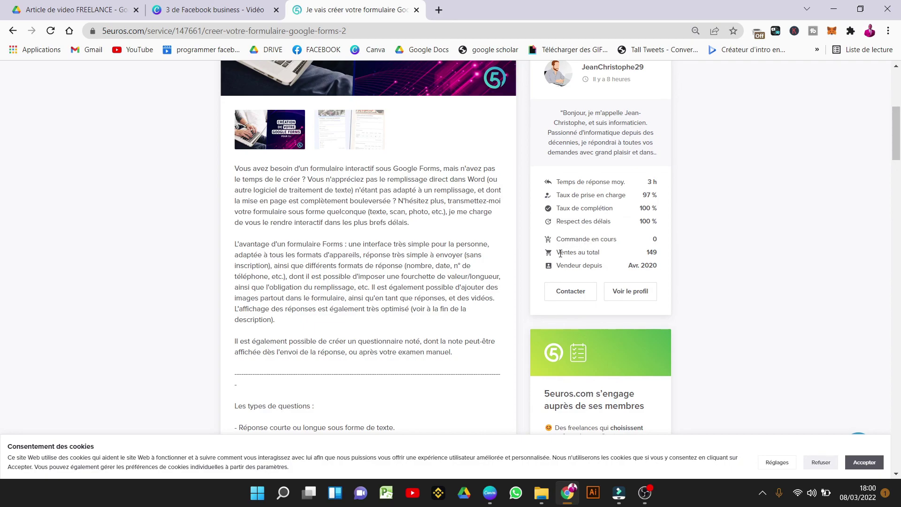
Step: Check the seller's total number of sales and the date since which they have been selling
left_click_drag(561, 253, 651, 250)
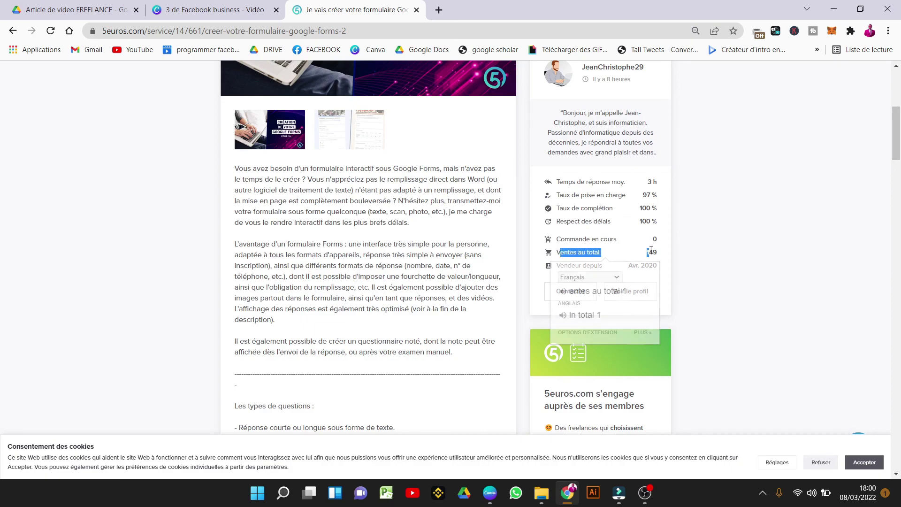
double_click(651, 250)
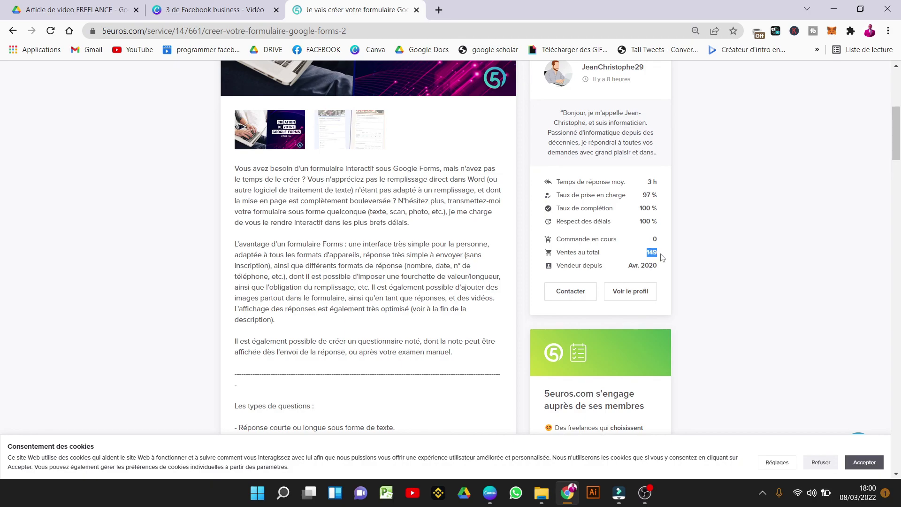
double_click(650, 263)
Step: Select all nine supplementary options, from "Paramètres de validation et d'accès aux sections" to "600 questions max.", and review the offer page again
left_click(900, 267)
scroll(473, 308, "down", 1)
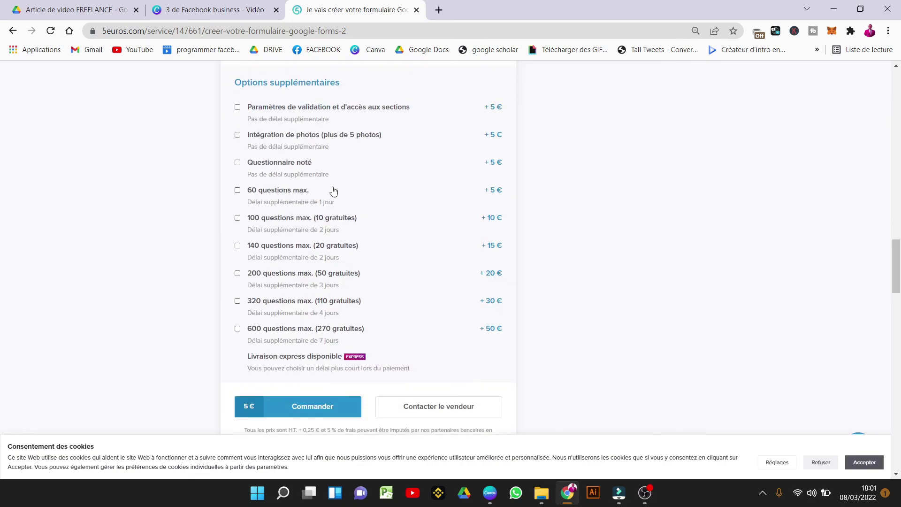
left_click(238, 107)
left_click(237, 135)
left_click(238, 162)
left_click(237, 190)
left_click(237, 218)
left_click(238, 245)
left_click(237, 273)
left_click(237, 300)
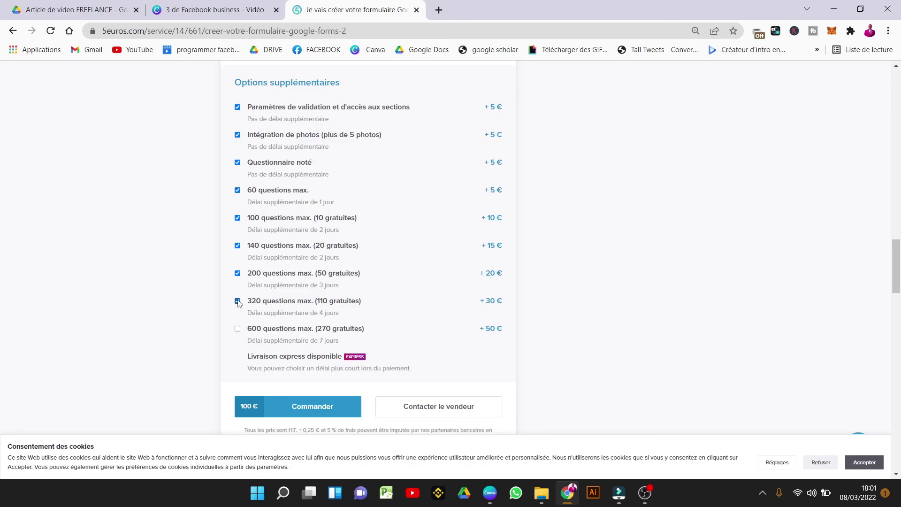
left_click(238, 329)
left_click_drag(892, 270, 892, 157)
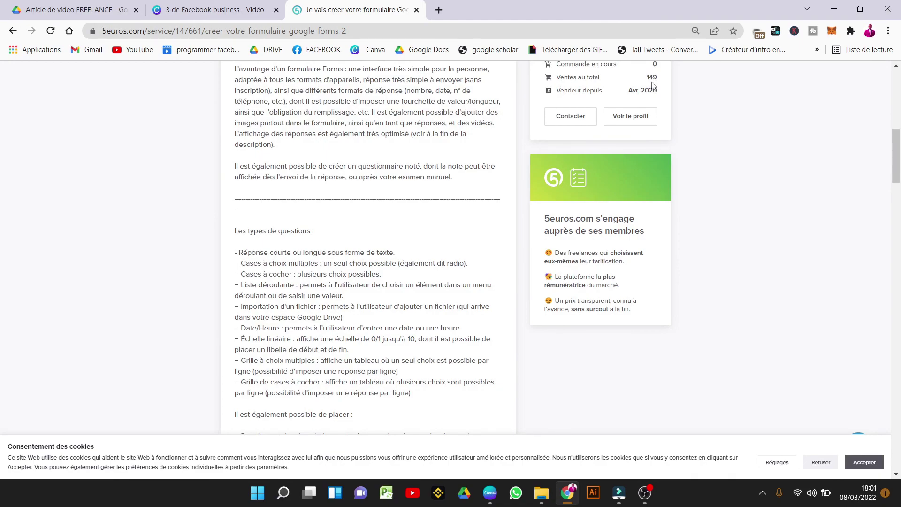
left_click_drag(898, 162, 897, 103)
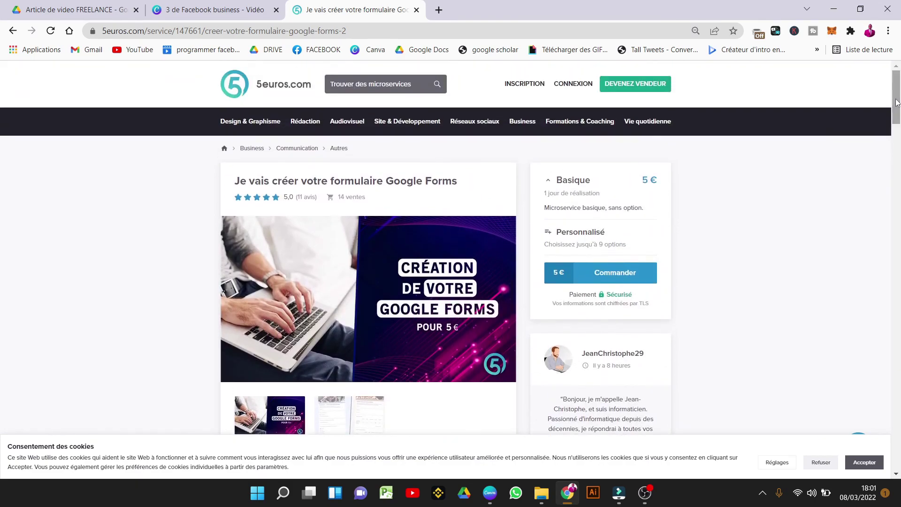